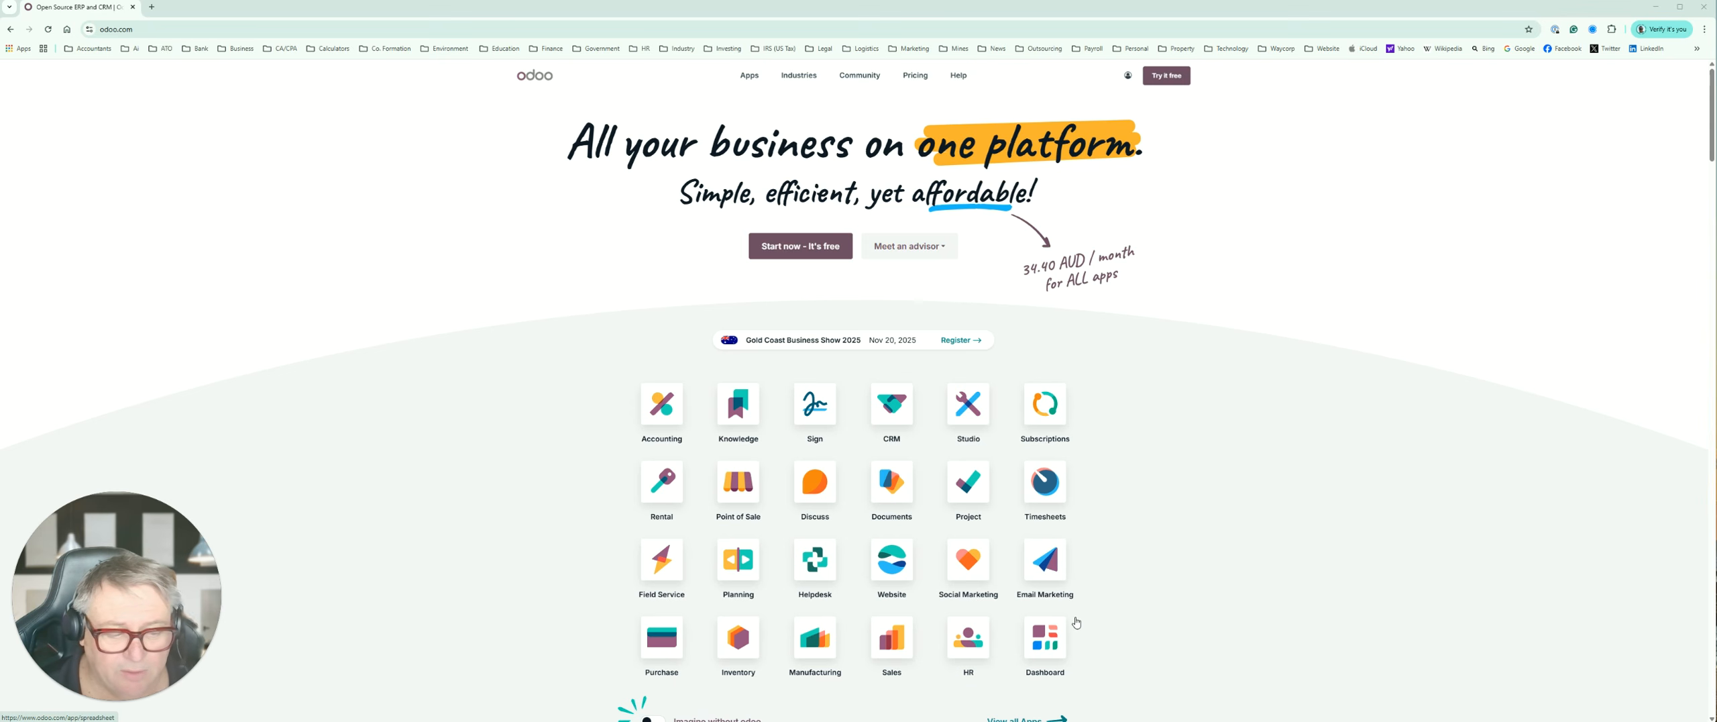
Step: Open the full Odoo app list and review its categories, from Website, Sales and Finance through Services and Productivity
scroll(1076, 621, "down", 1)
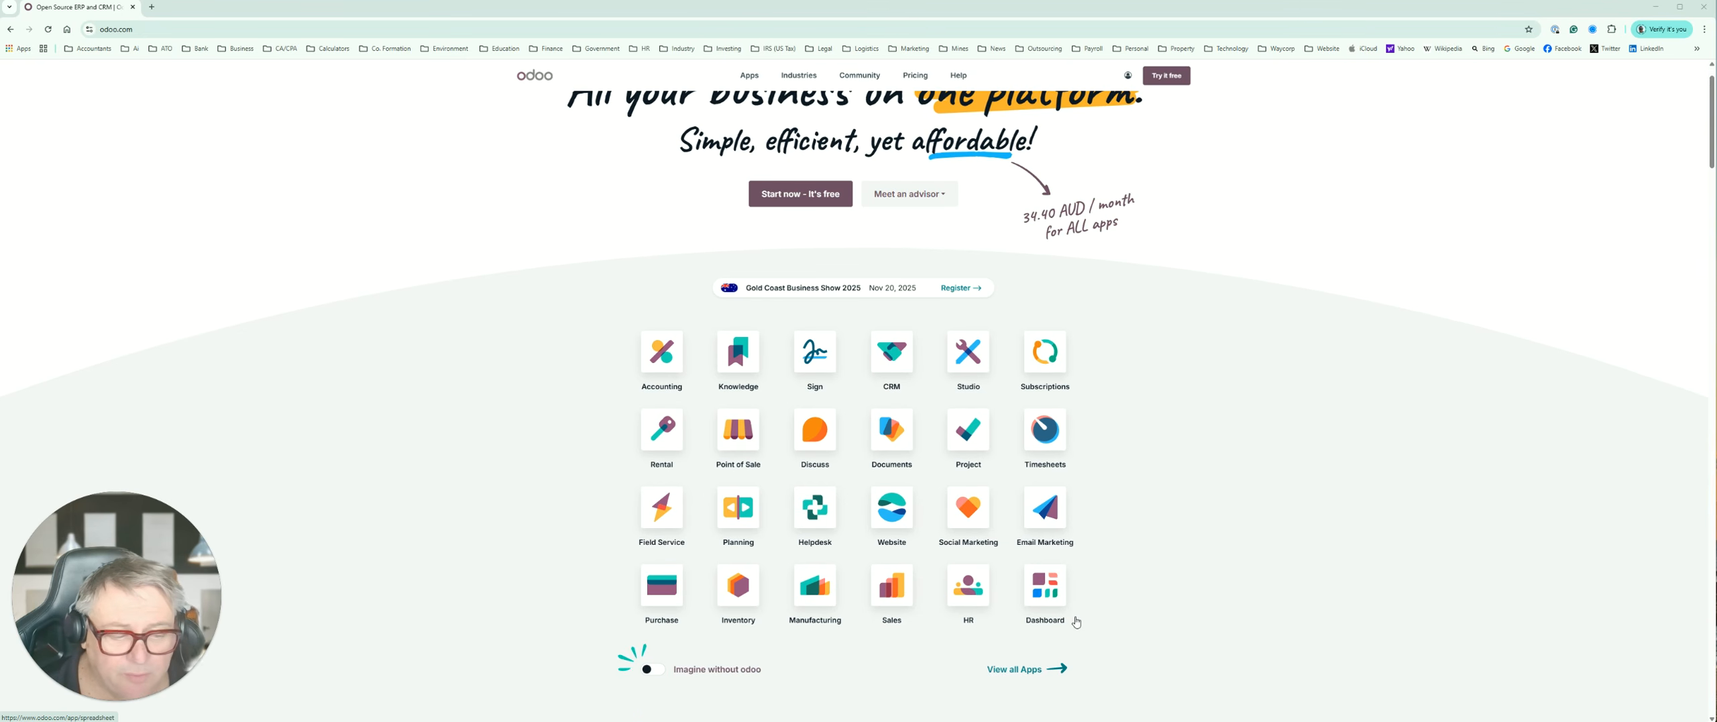
left_click(1013, 671)
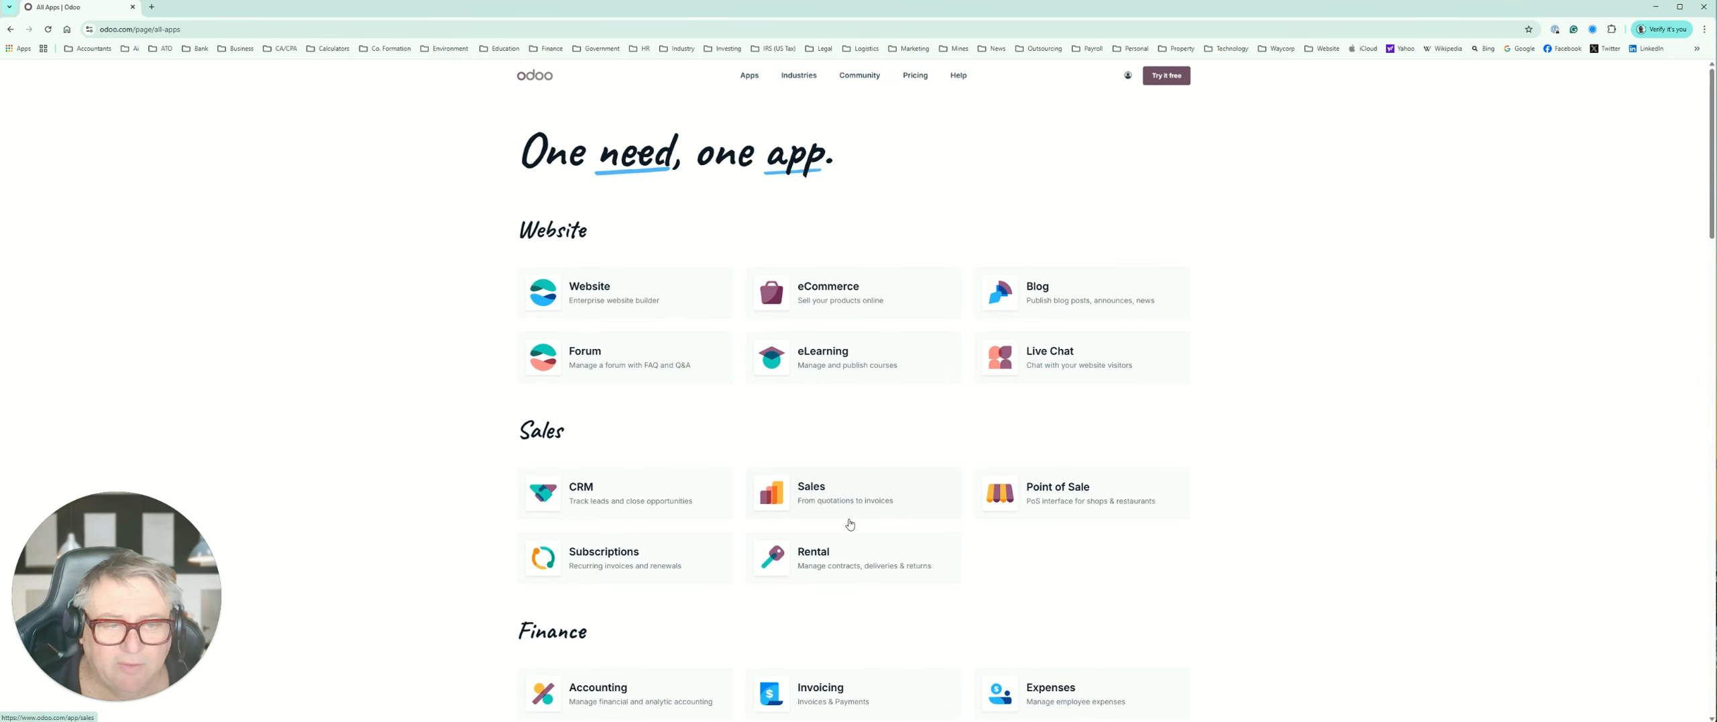
scroll(731, 429, "down", 1)
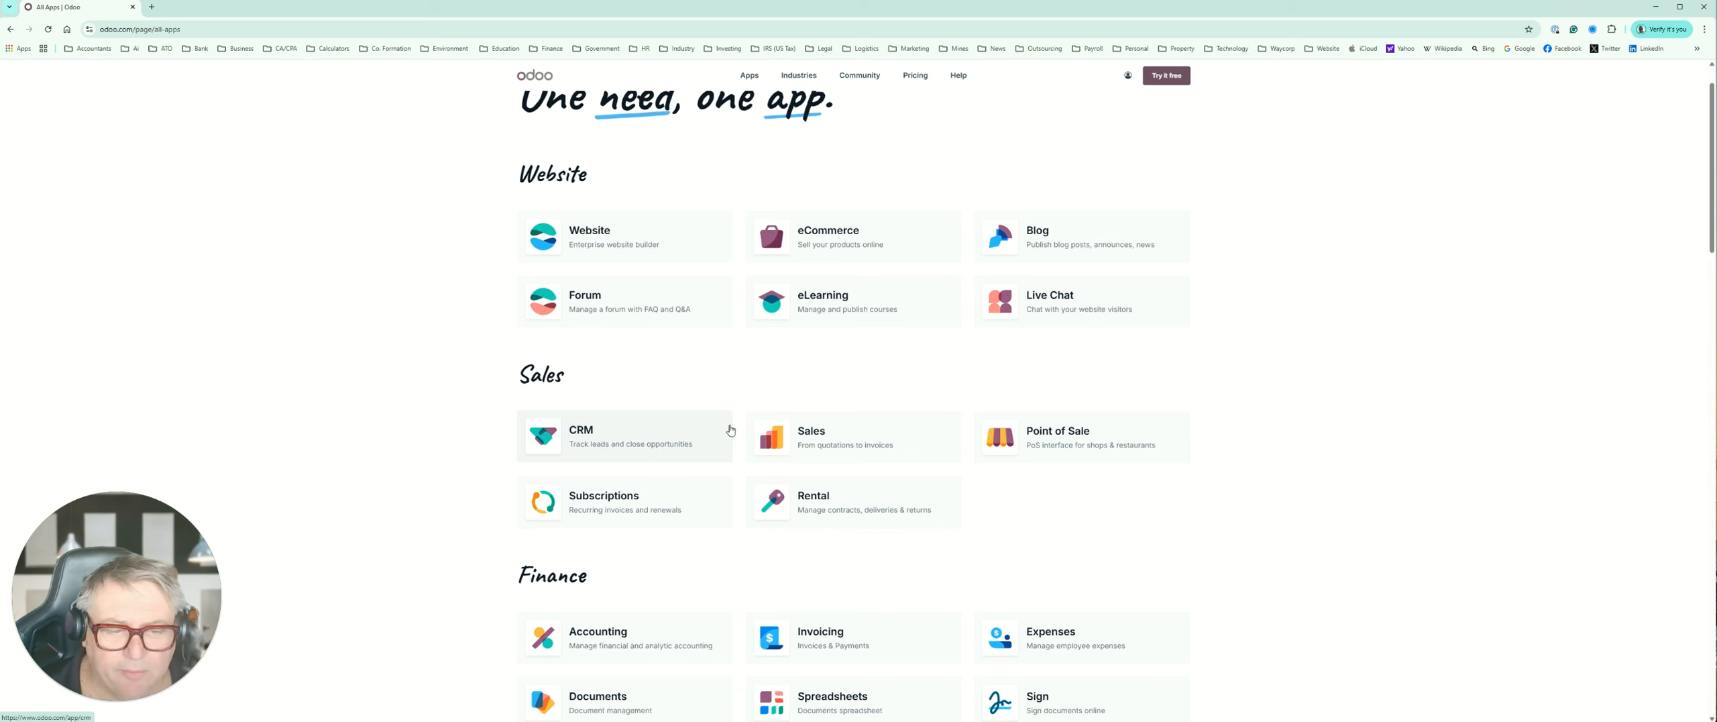
scroll(730, 430, "down", 1)
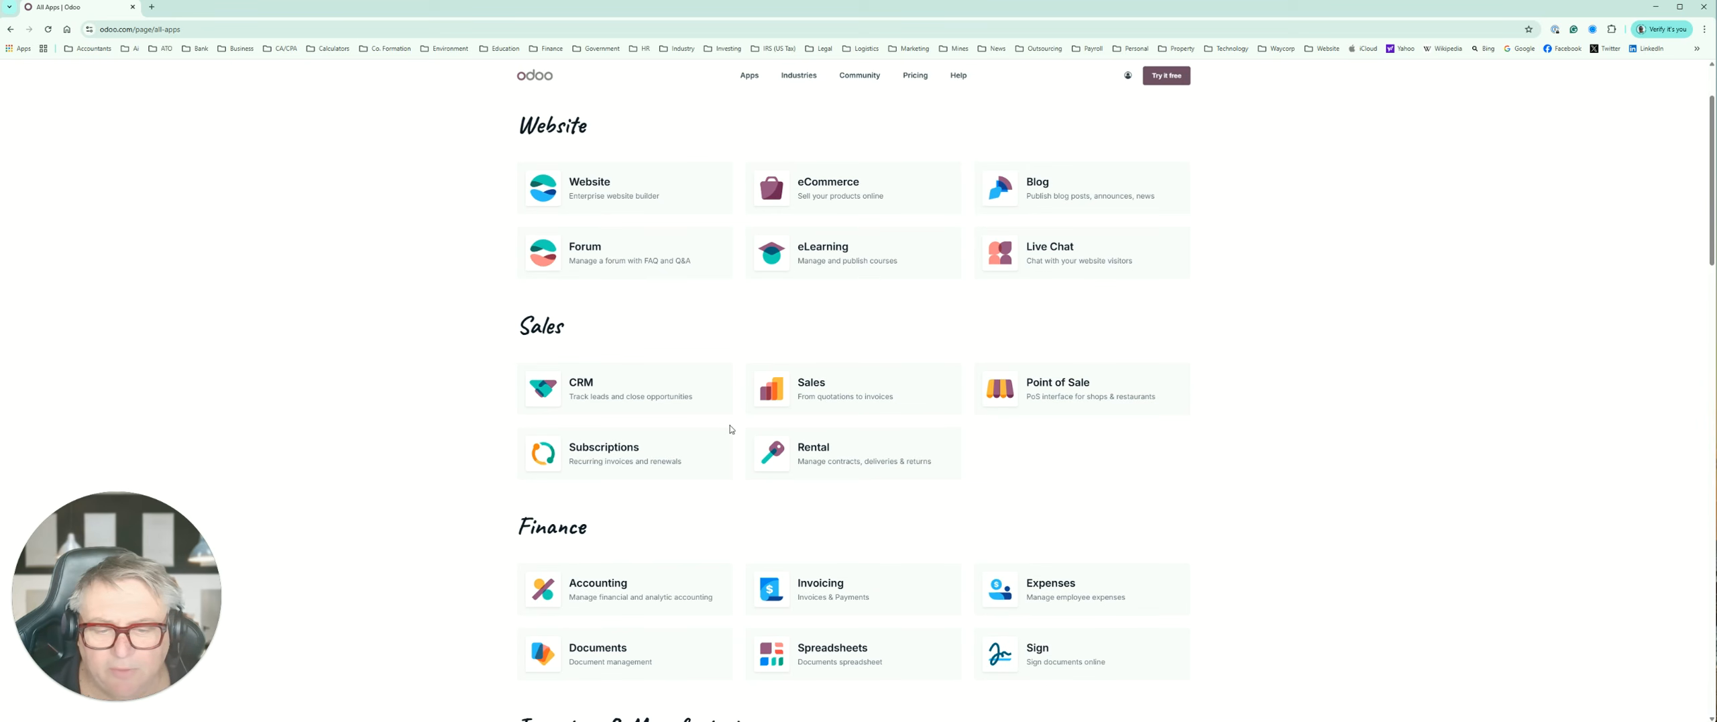
scroll(731, 429, "down", 5)
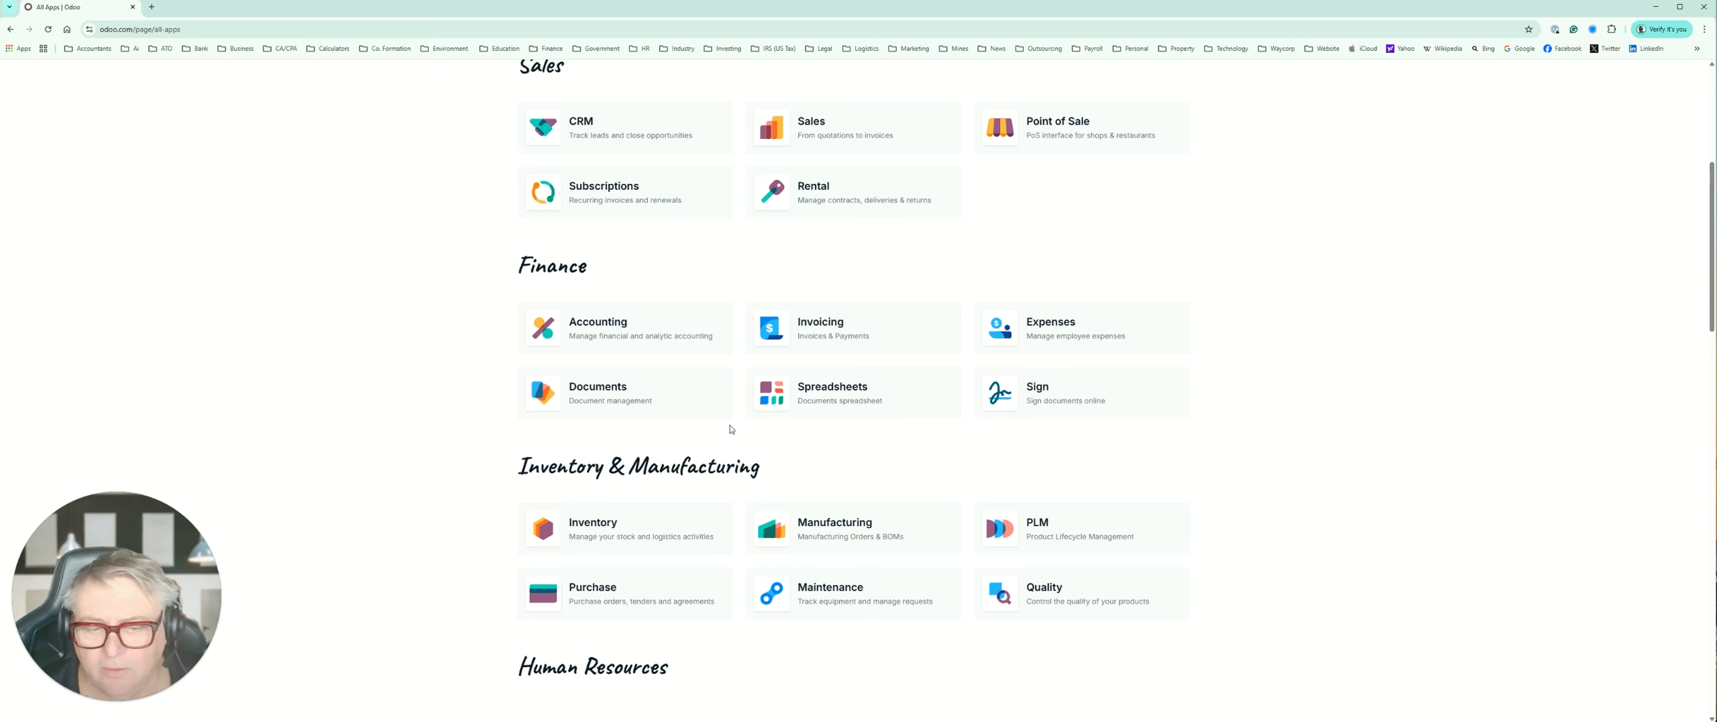
scroll(772, 421, "down", 4)
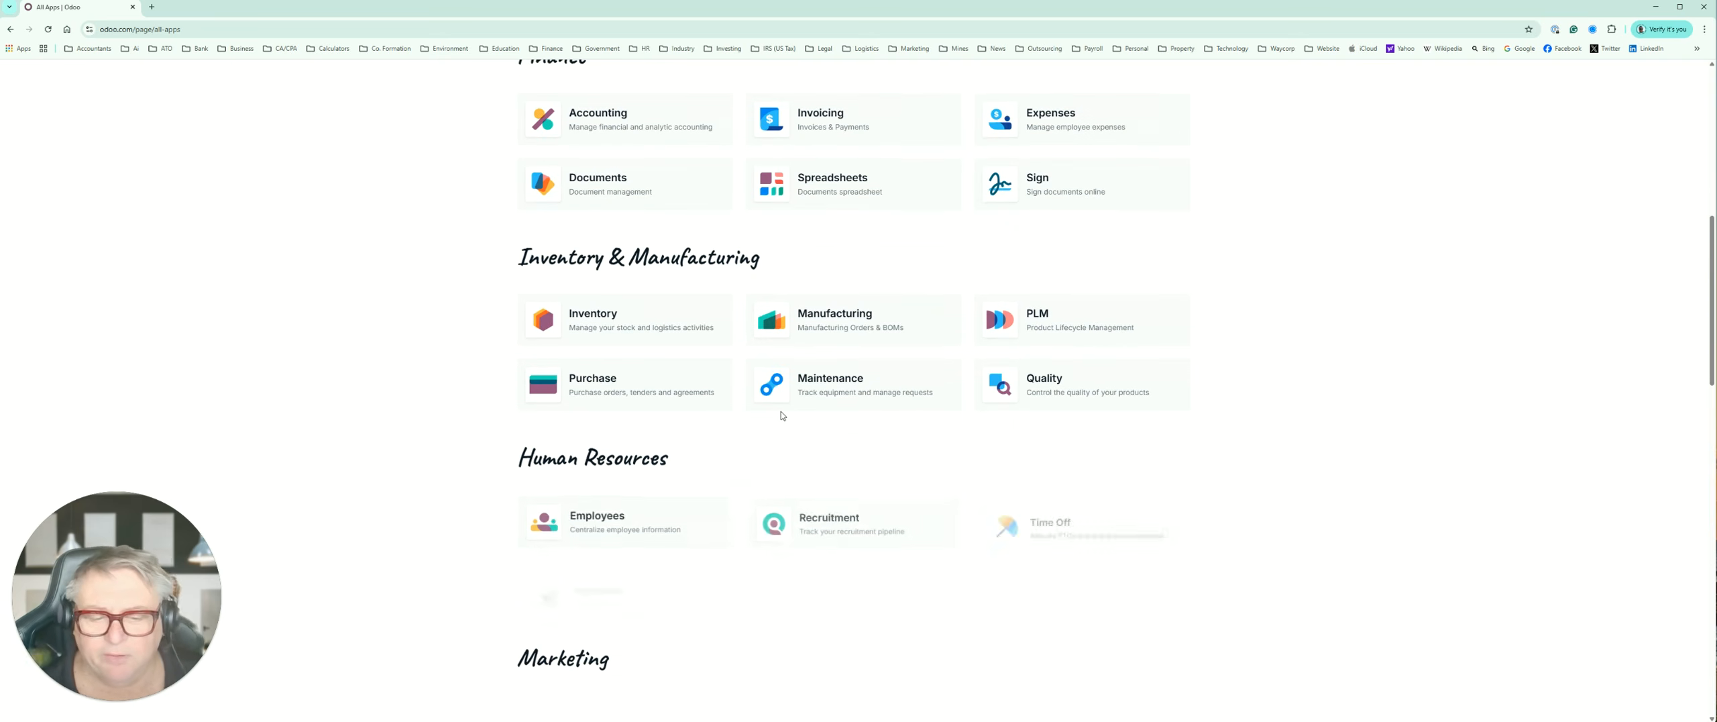
scroll(781, 416, "down", 1)
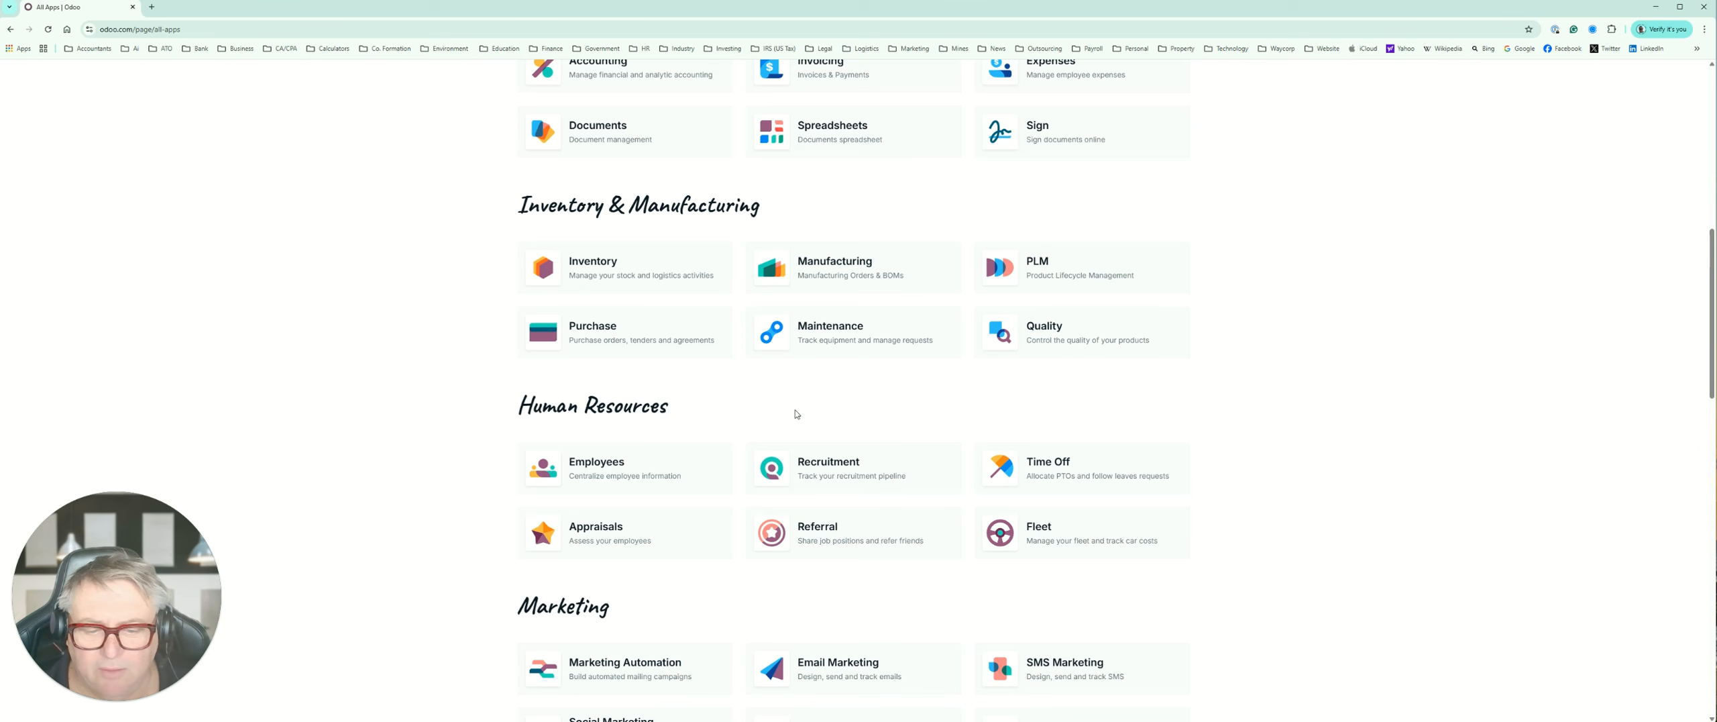
scroll(796, 414, "down", 2)
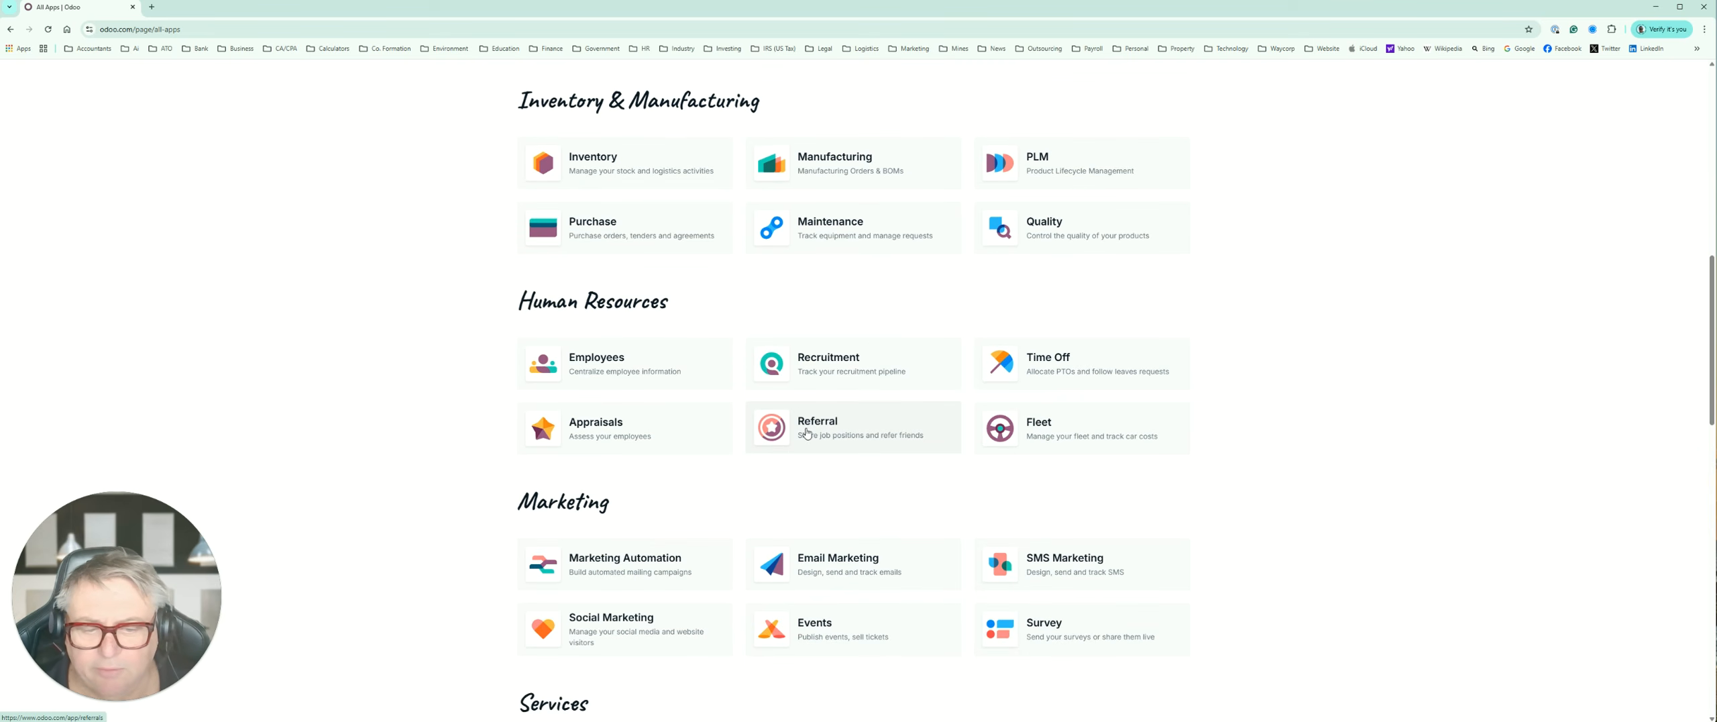
scroll(806, 432, "down", 2)
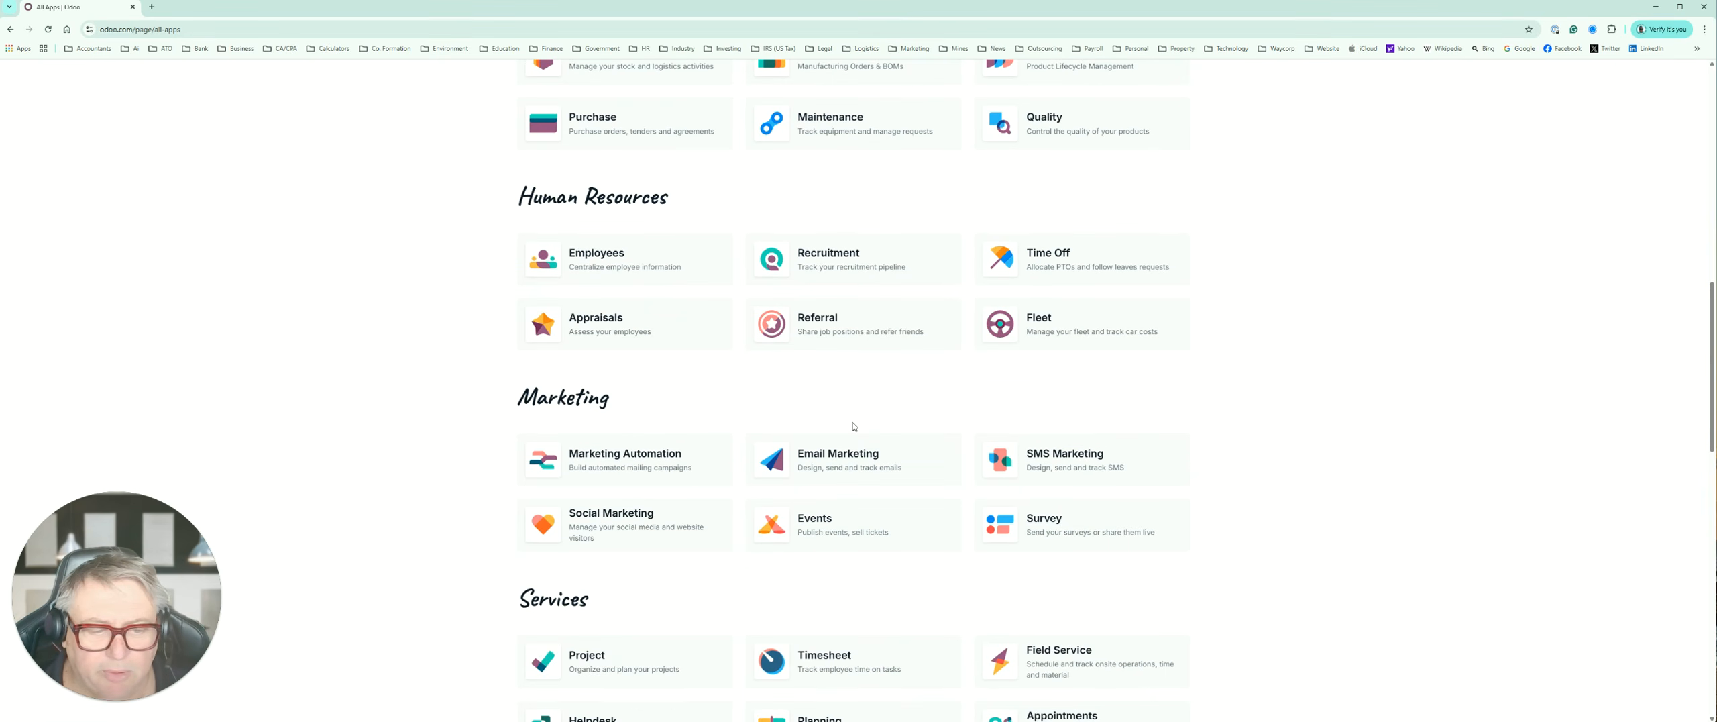
scroll(854, 427, "down", 4)
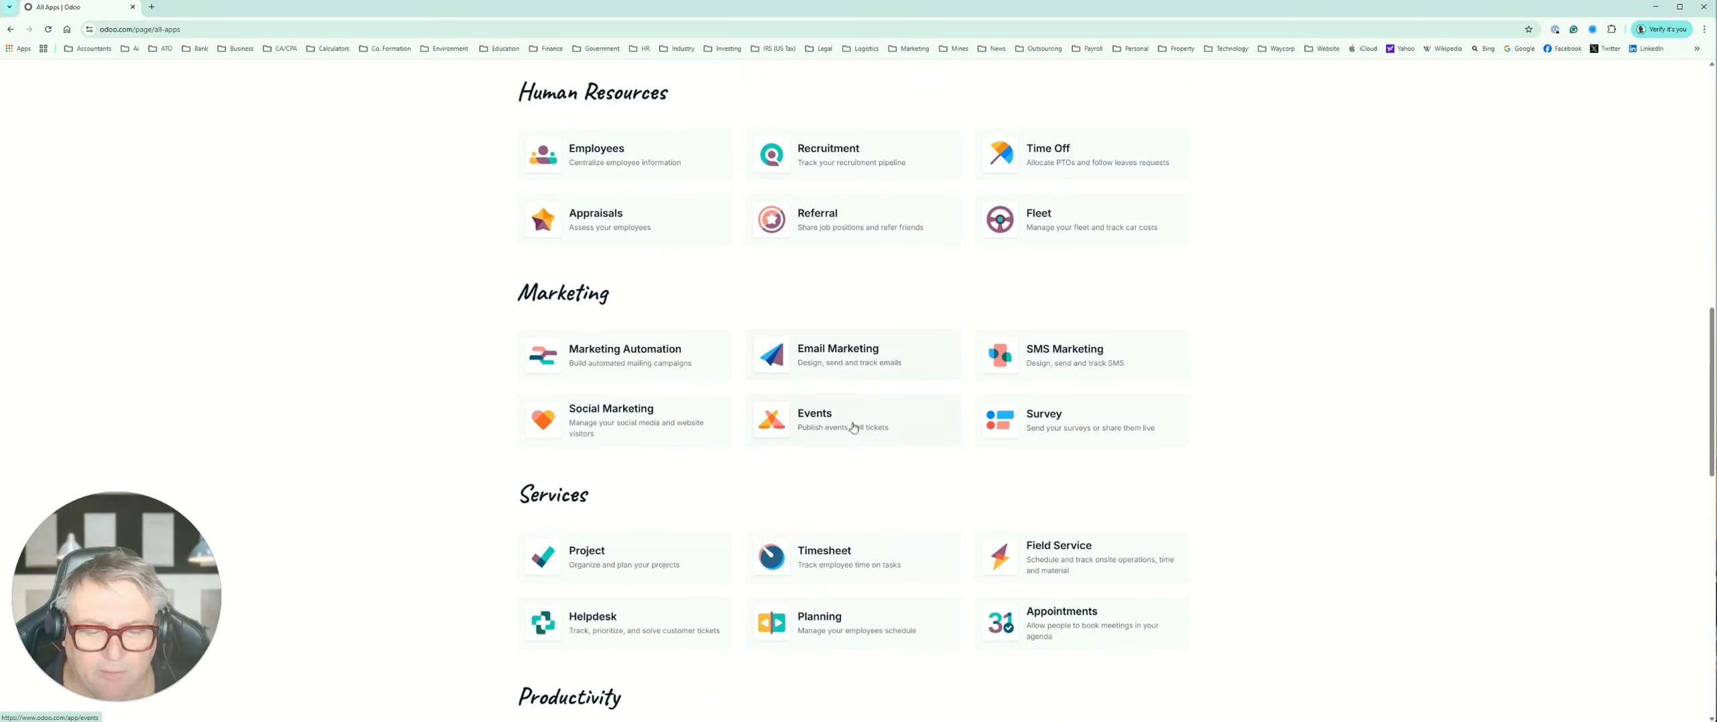
scroll(853, 427, "down", 3)
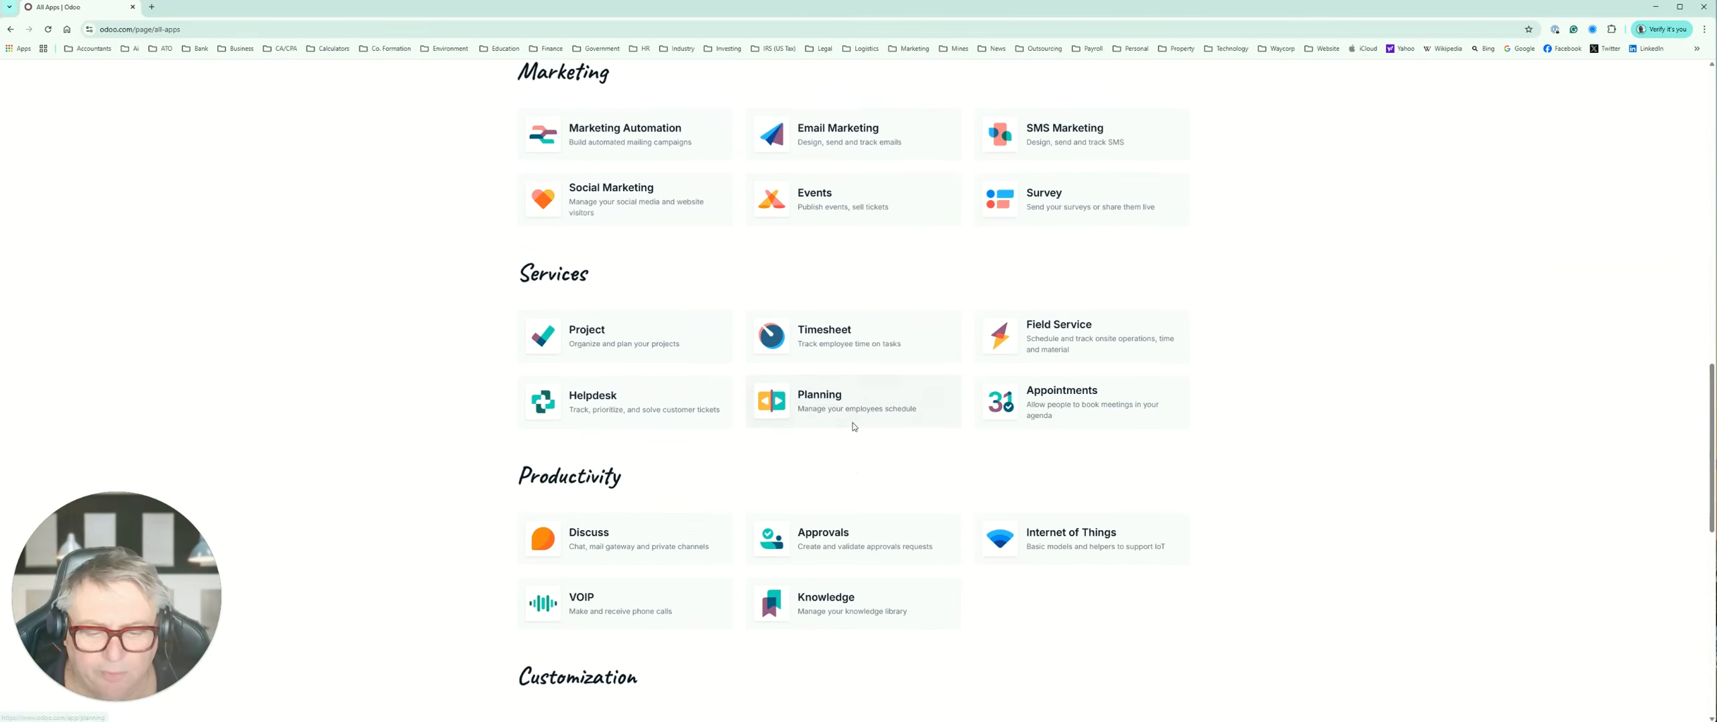
scroll(854, 427, "up", 1)
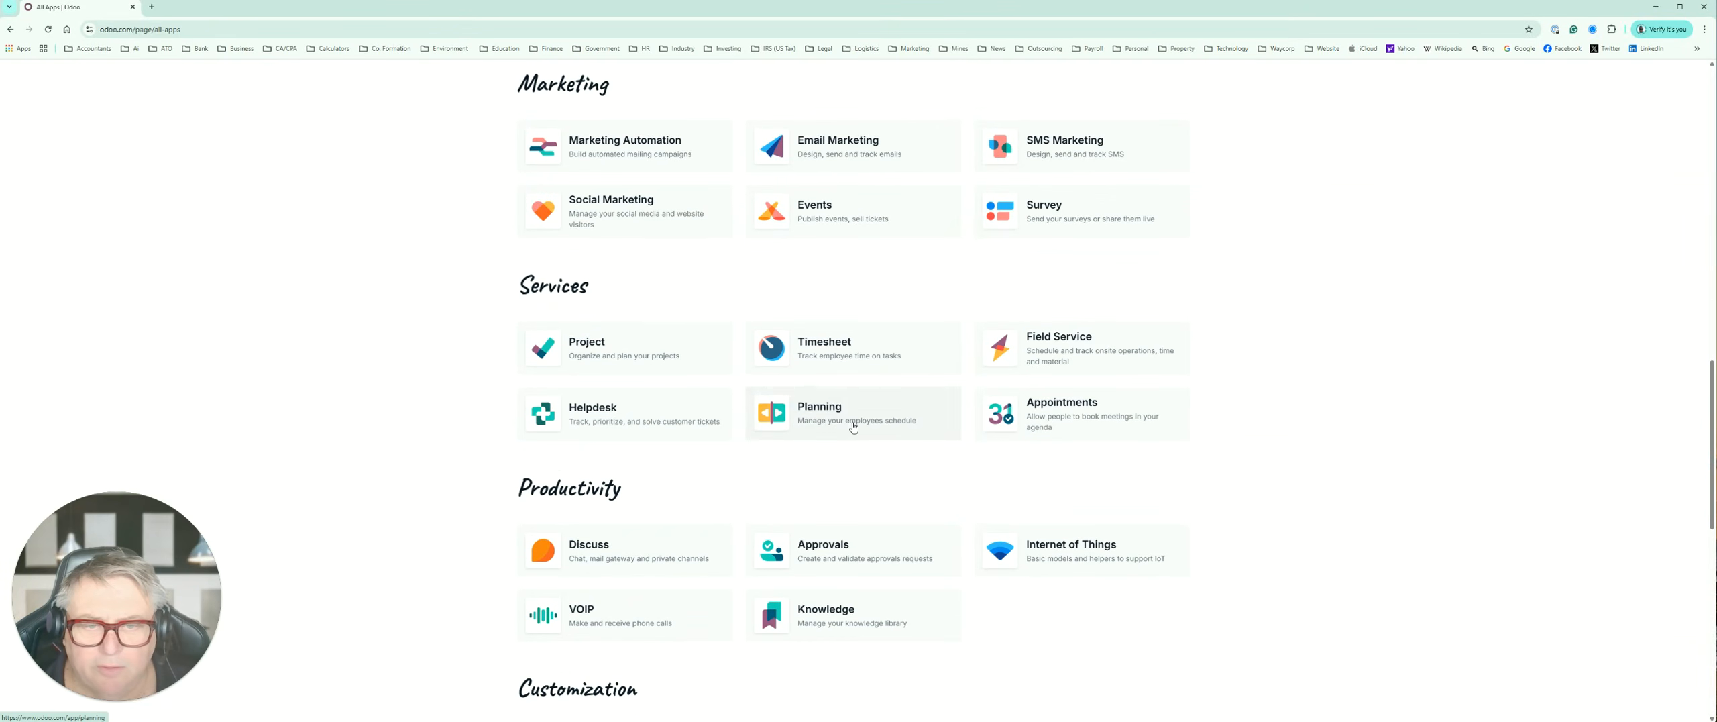
scroll(854, 426, "up", 5)
scroll(854, 427, "up", 11)
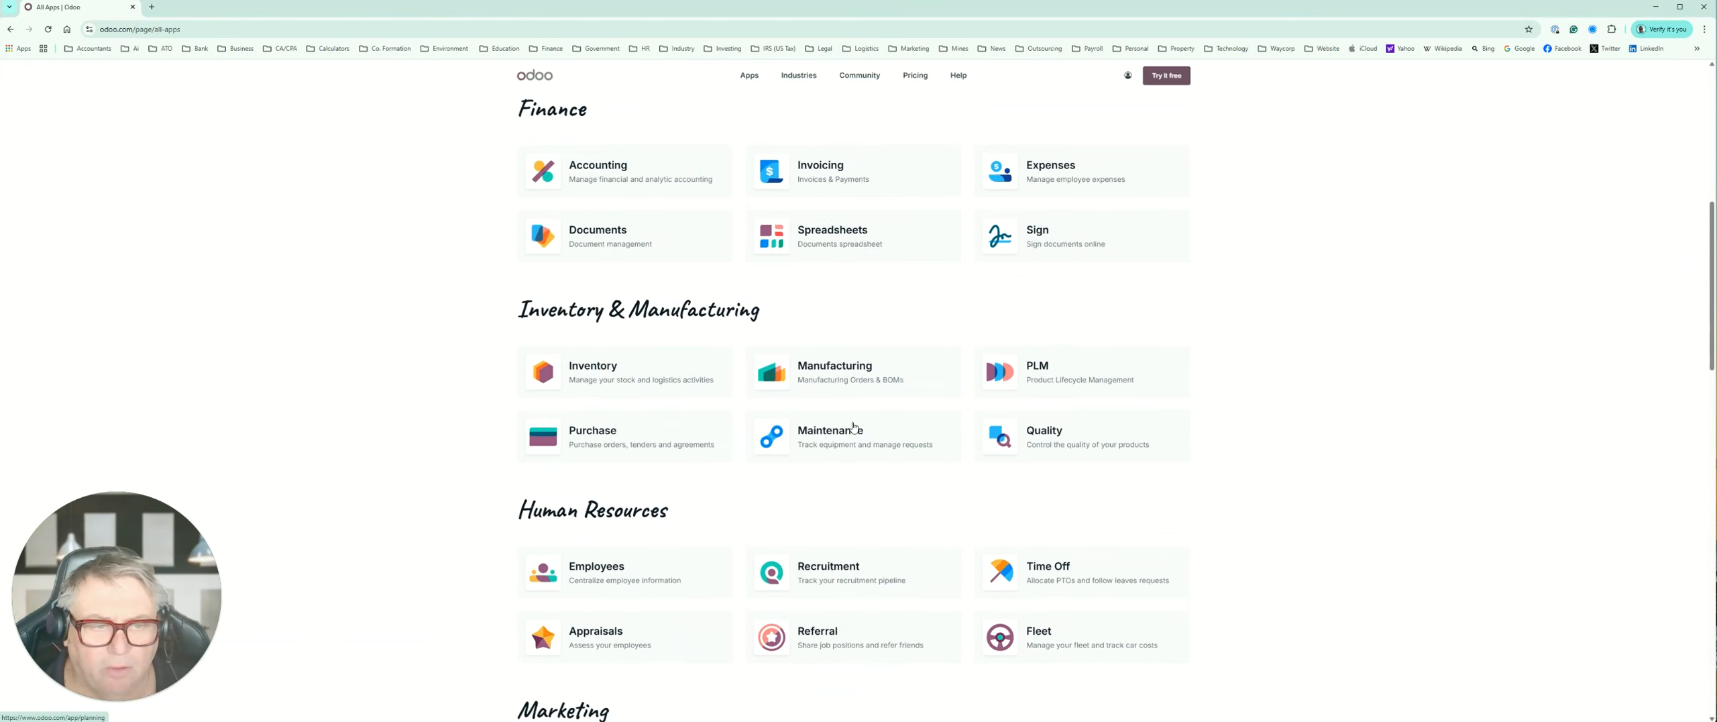
scroll(853, 427, "up", 5)
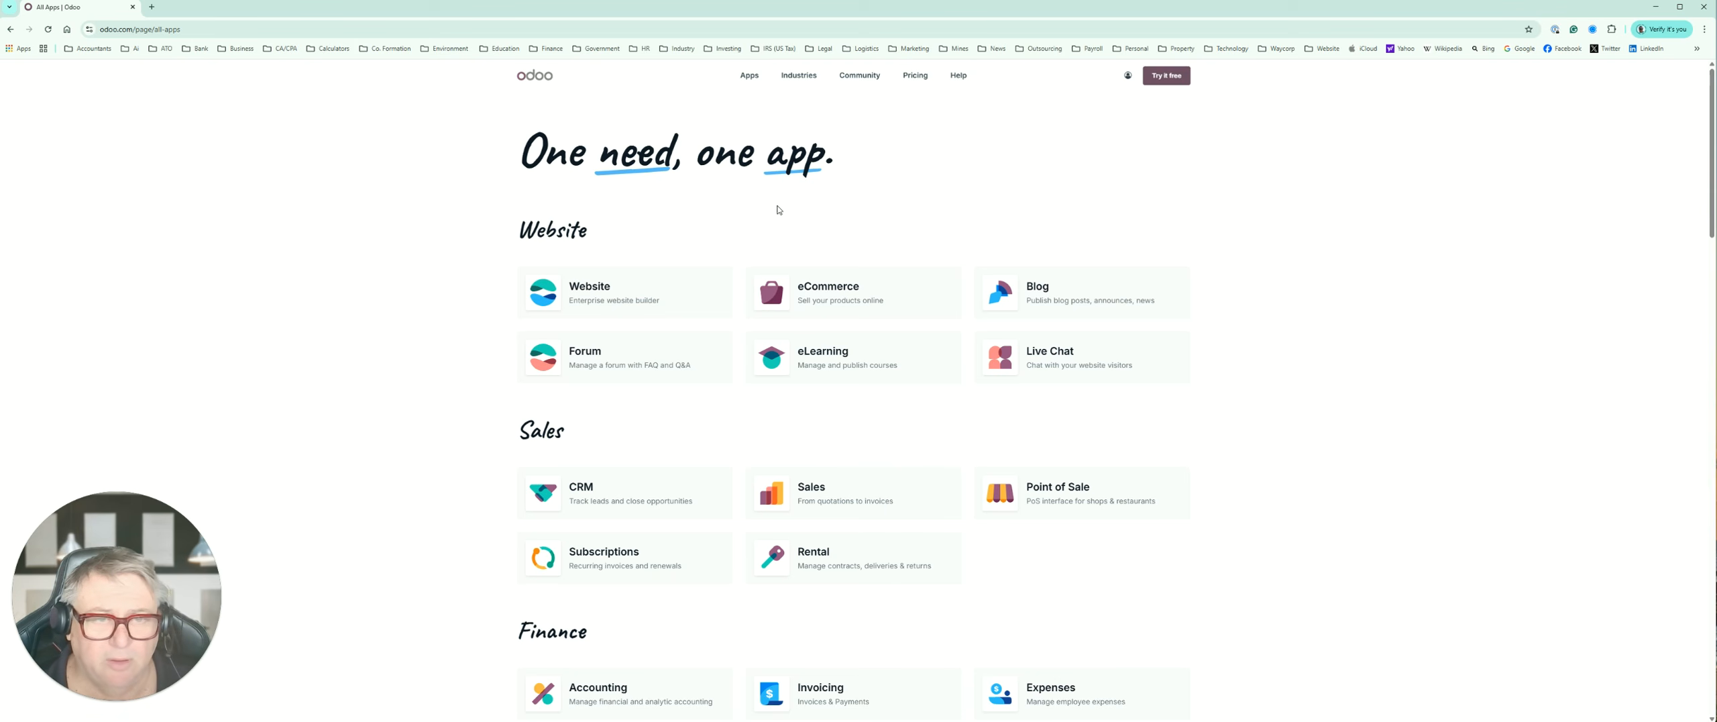
Step: Return to the Odoo home page, open the account's database list and connect to the test-company63 database
left_click(10, 29)
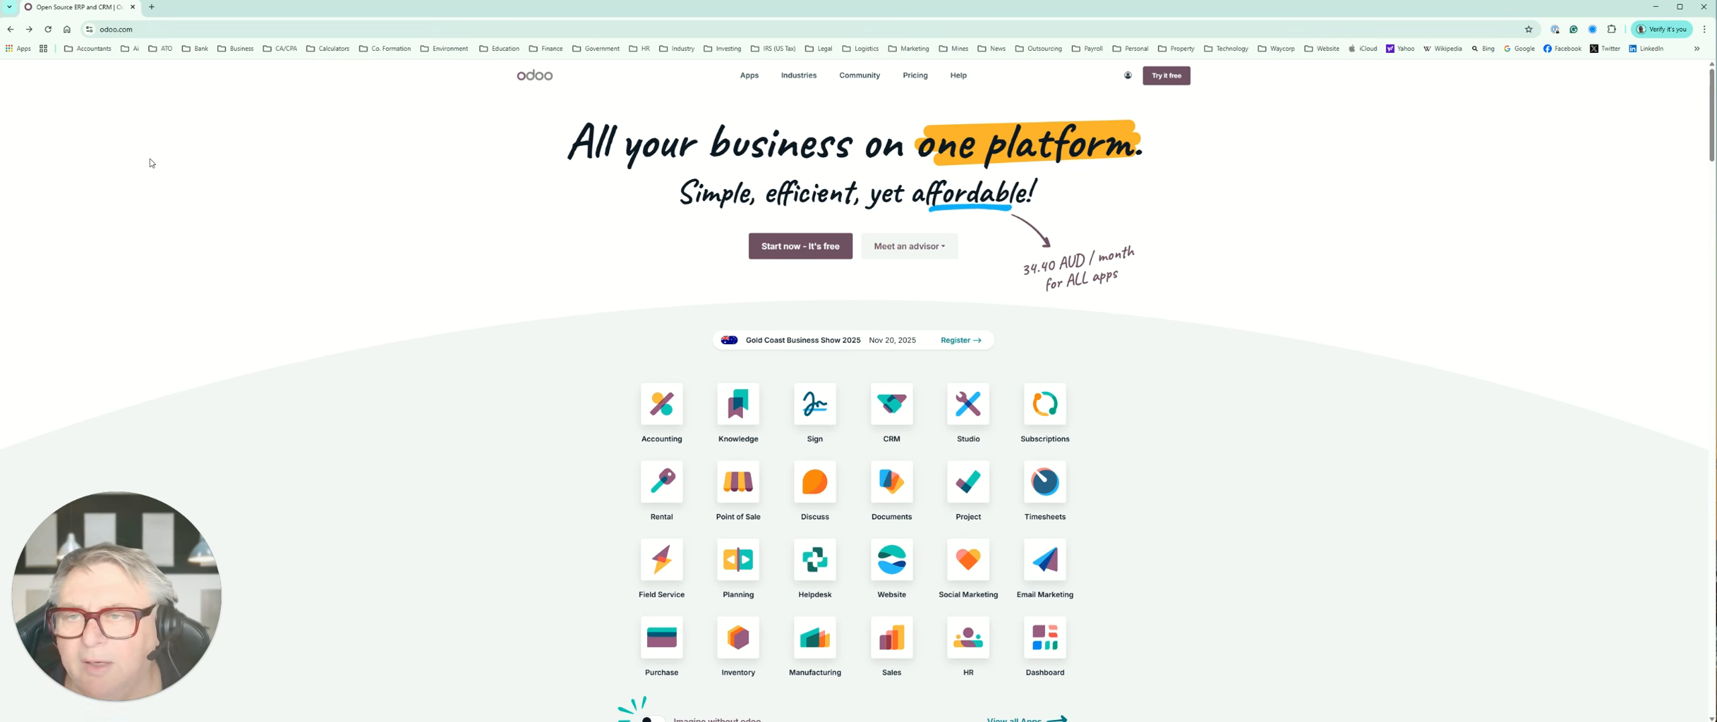
left_click(1129, 76)
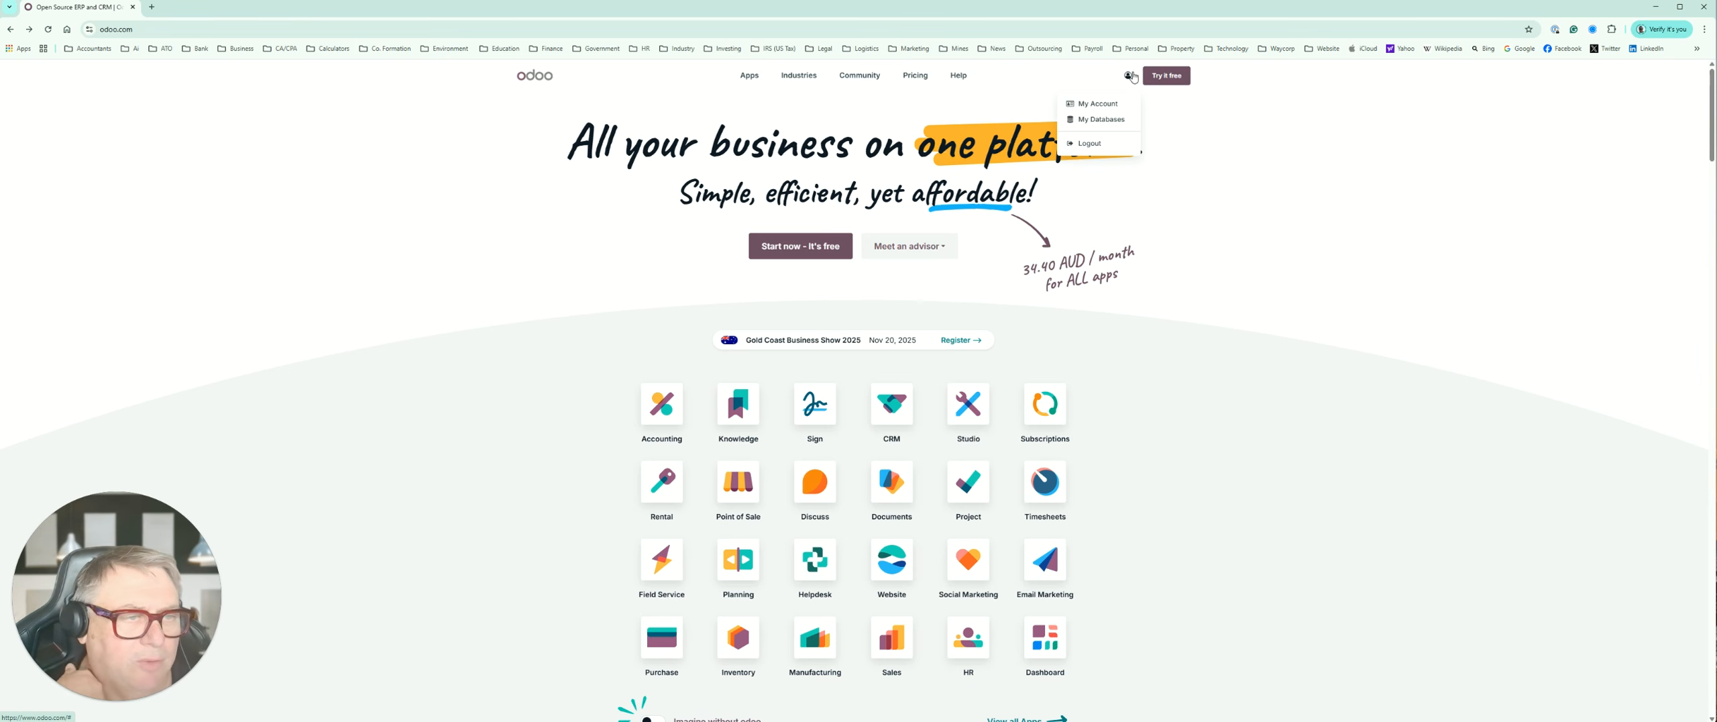
left_click(1101, 121)
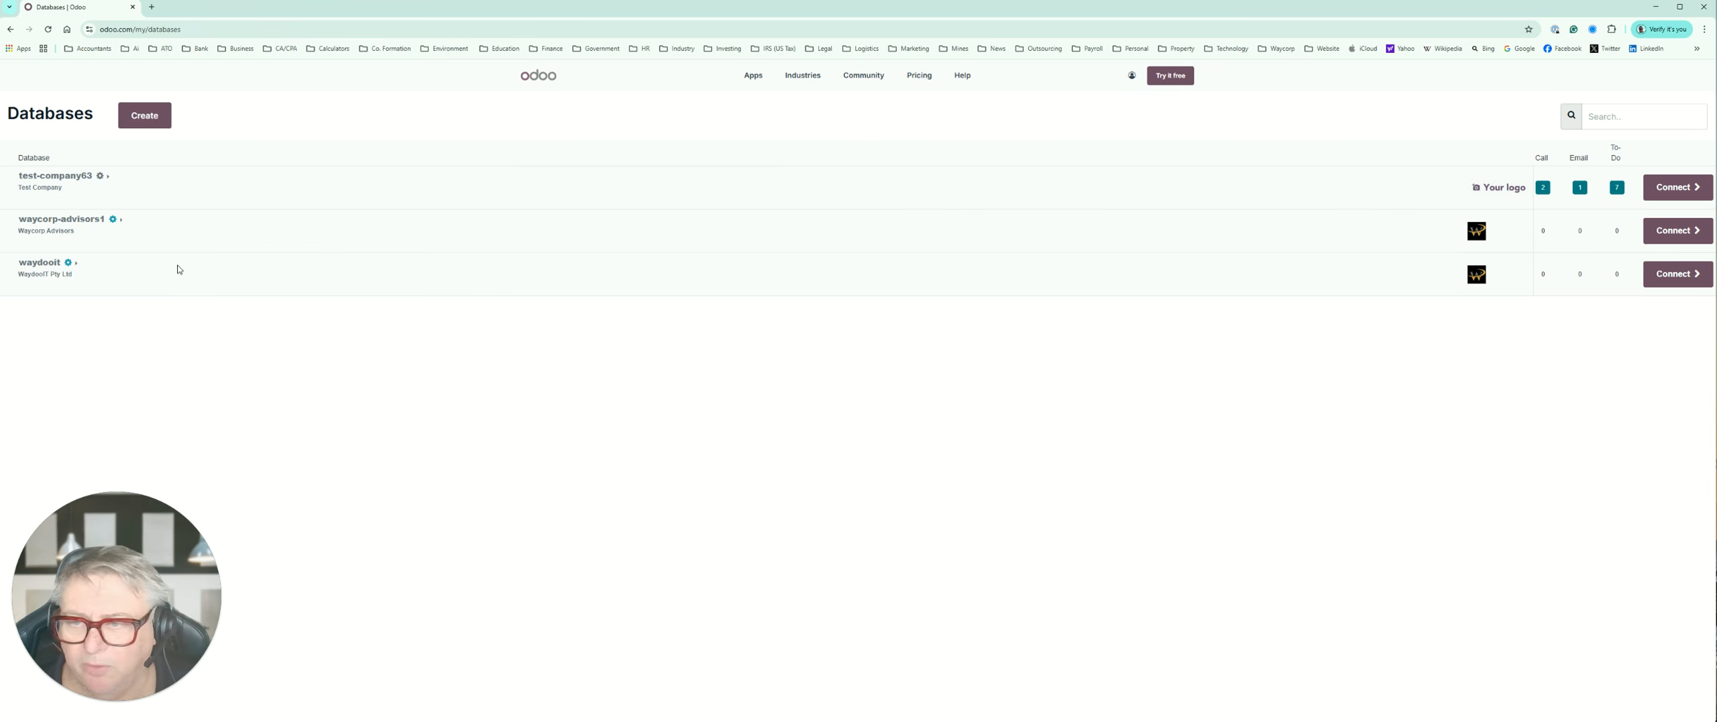
left_click(1683, 193)
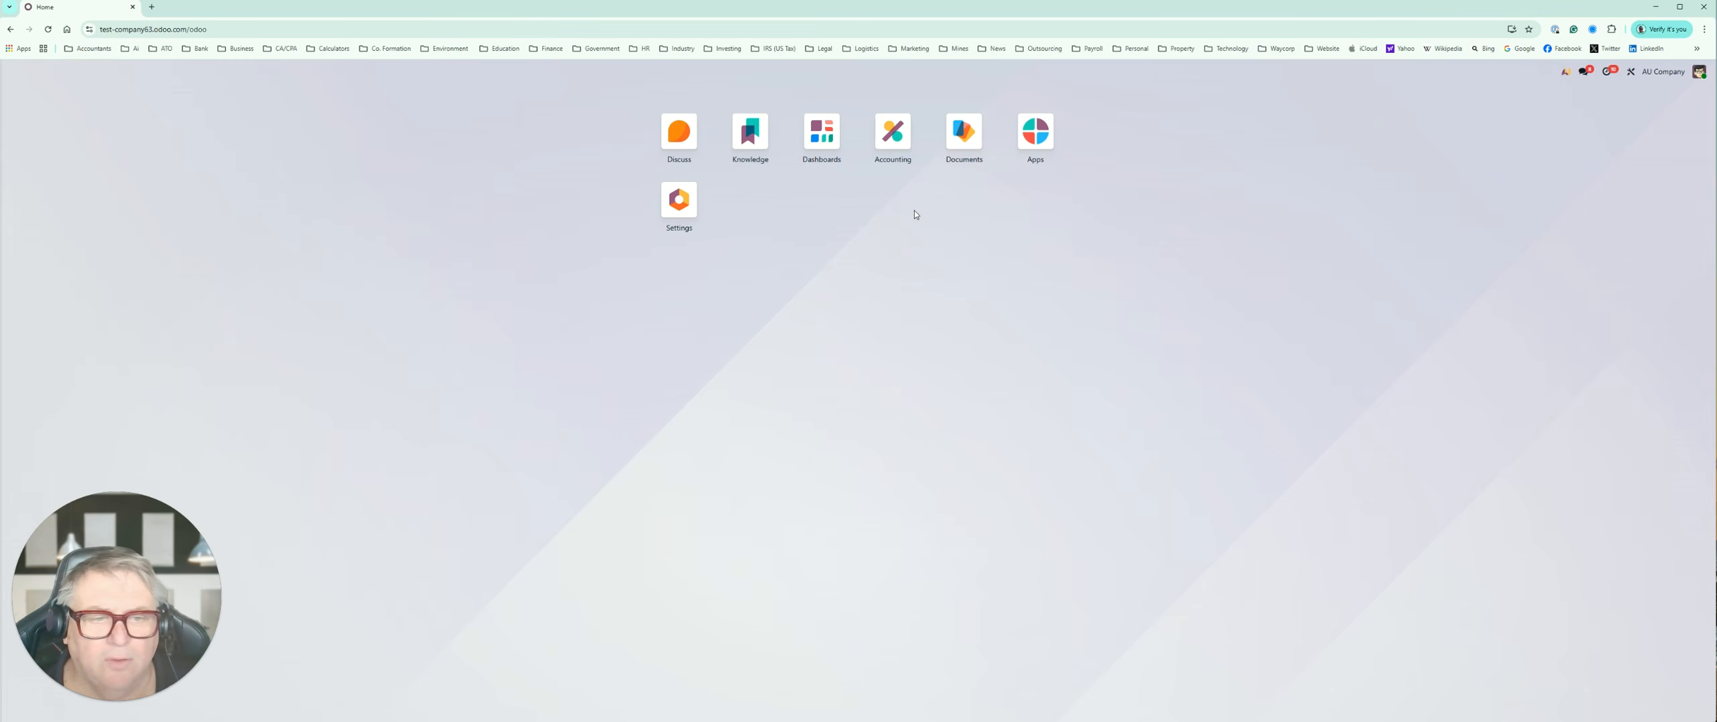
Step: Open the Dashboards app and review the 2025 Accounting dashboard's chart and financial tables
left_click(821, 134)
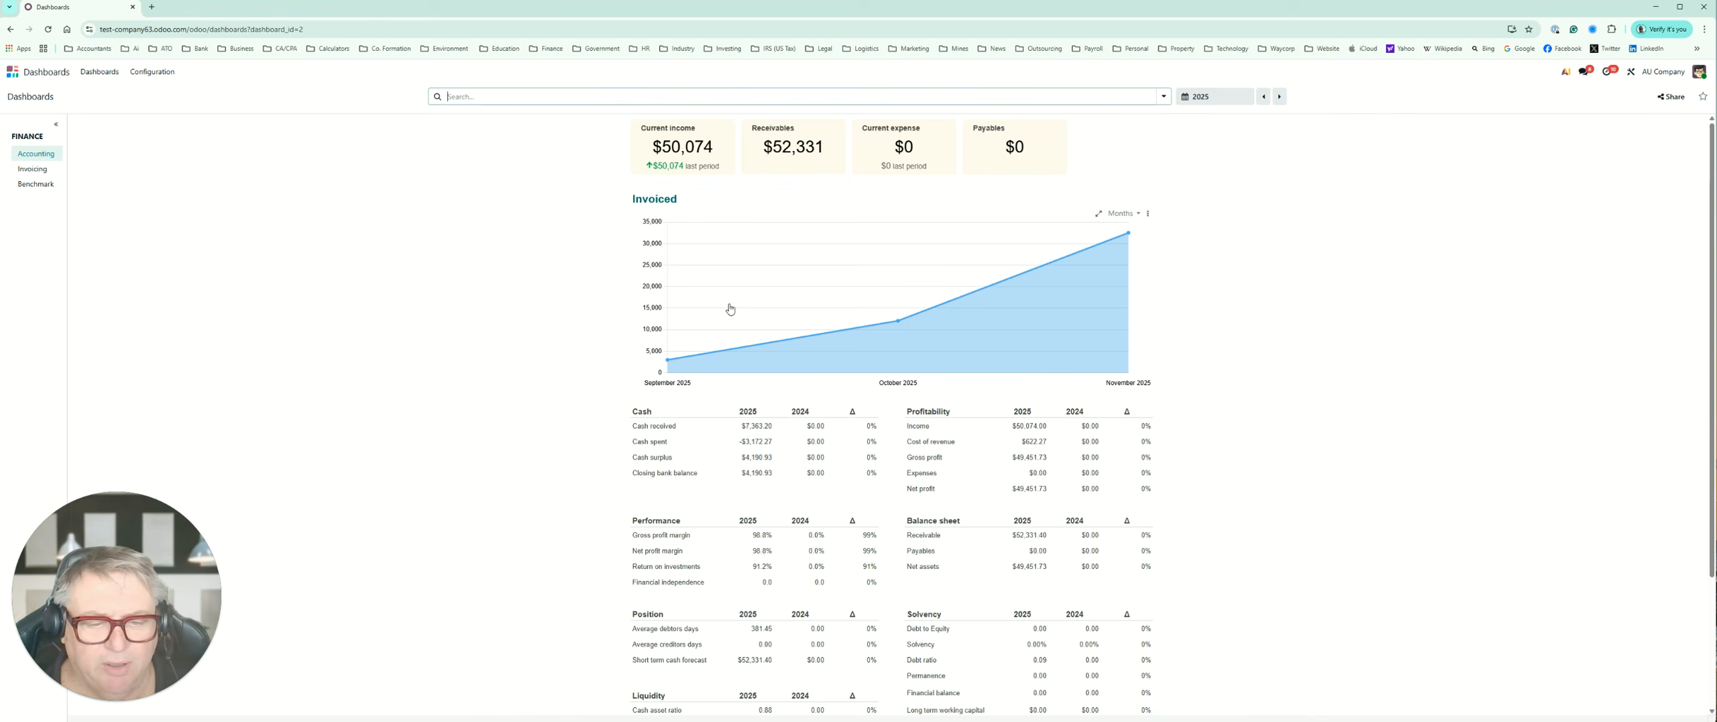
scroll(730, 309, "down", 2)
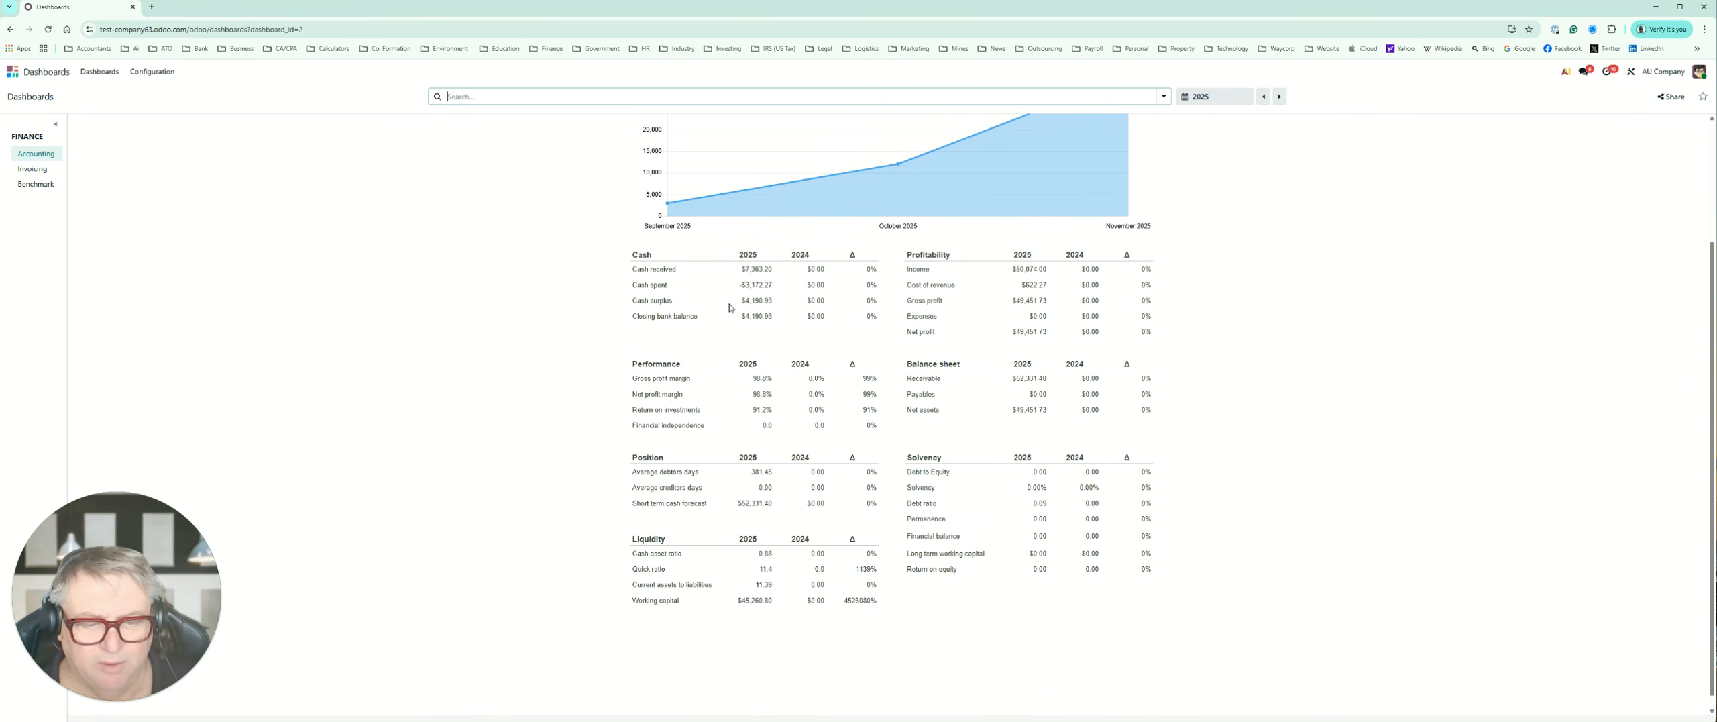
scroll(730, 308, "up", 2)
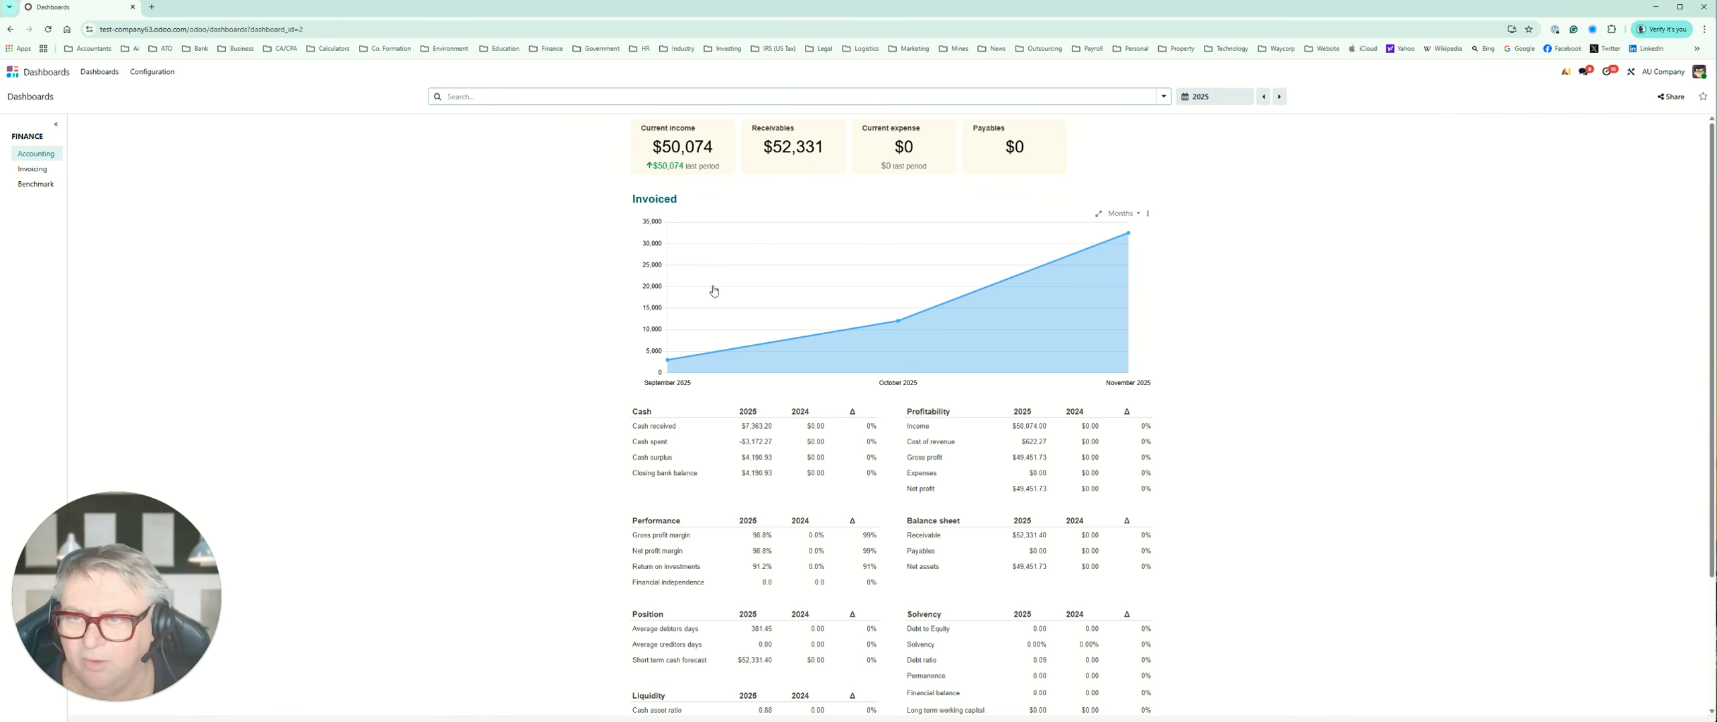
Step: Open the Accounting app, view its configuration settings and return to the accounting dashboard
left_click(12, 71)
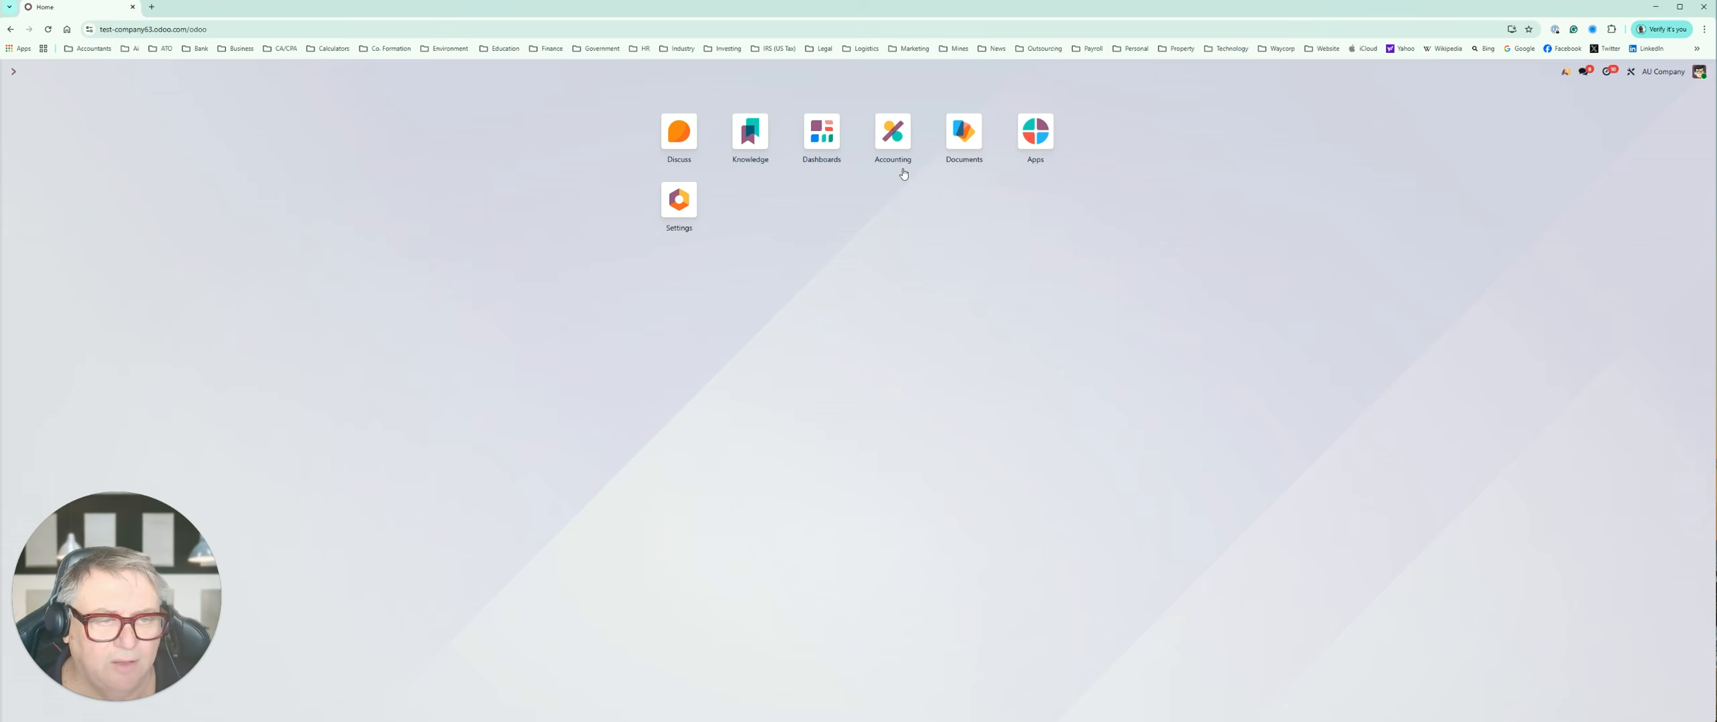
left_click(889, 139)
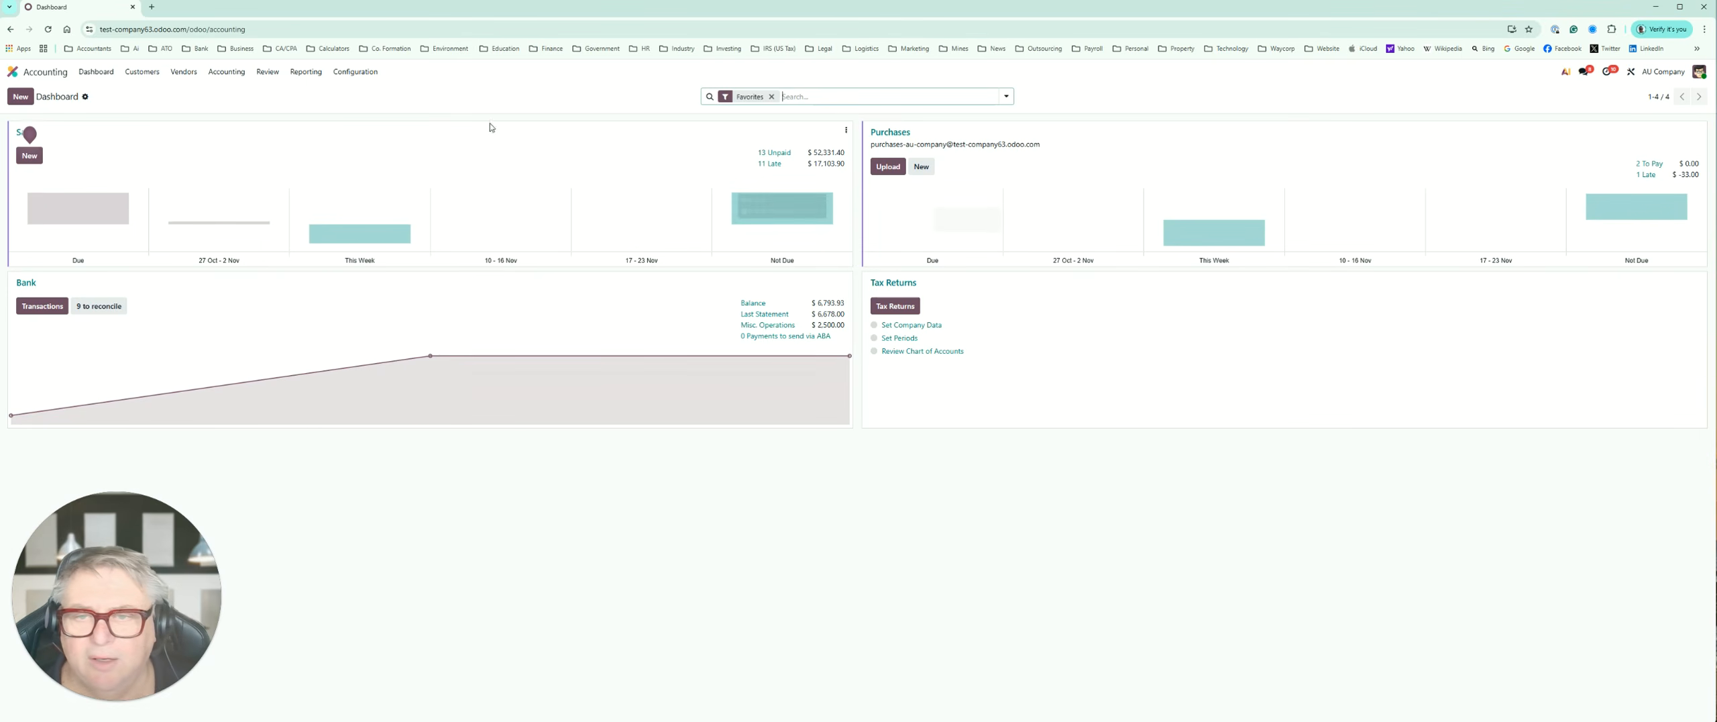
left_click(347, 75)
left_click(350, 92)
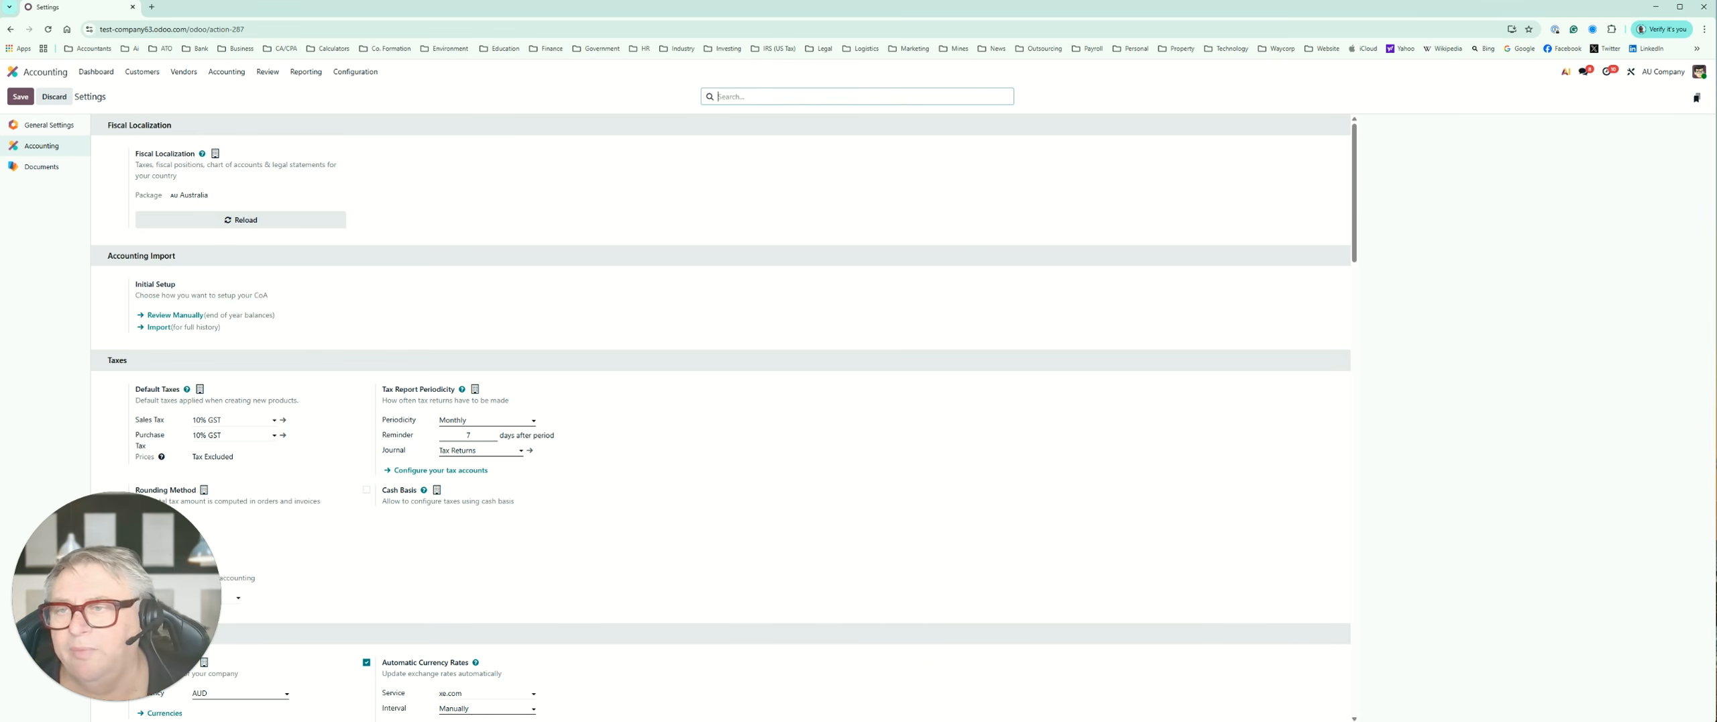
left_click(10, 29)
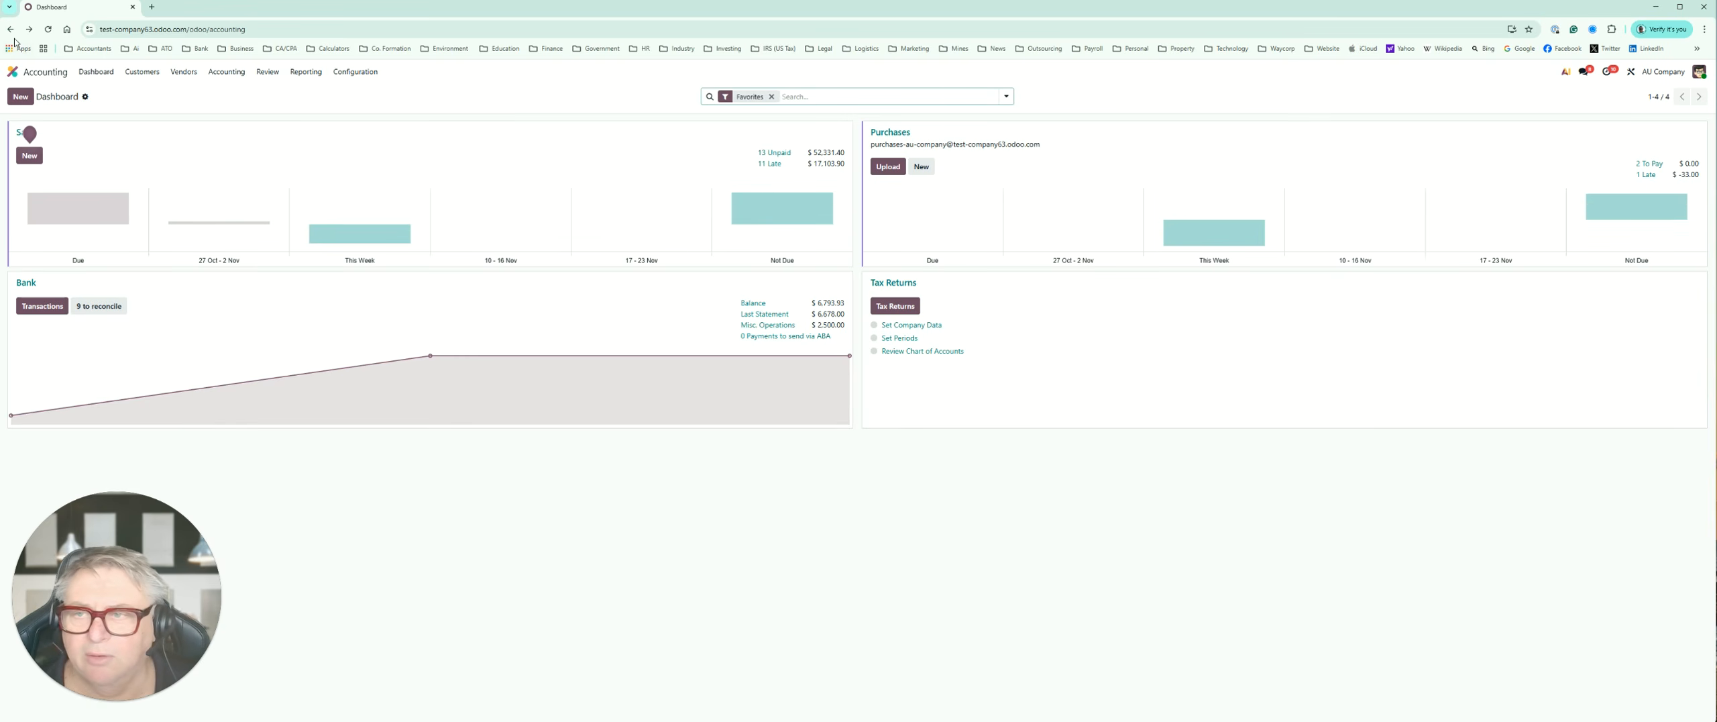
Step: Open the Settings app and review the general settings for users, languages, companies, units of measure, emails and Discuss
left_click(12, 71)
left_click(675, 211)
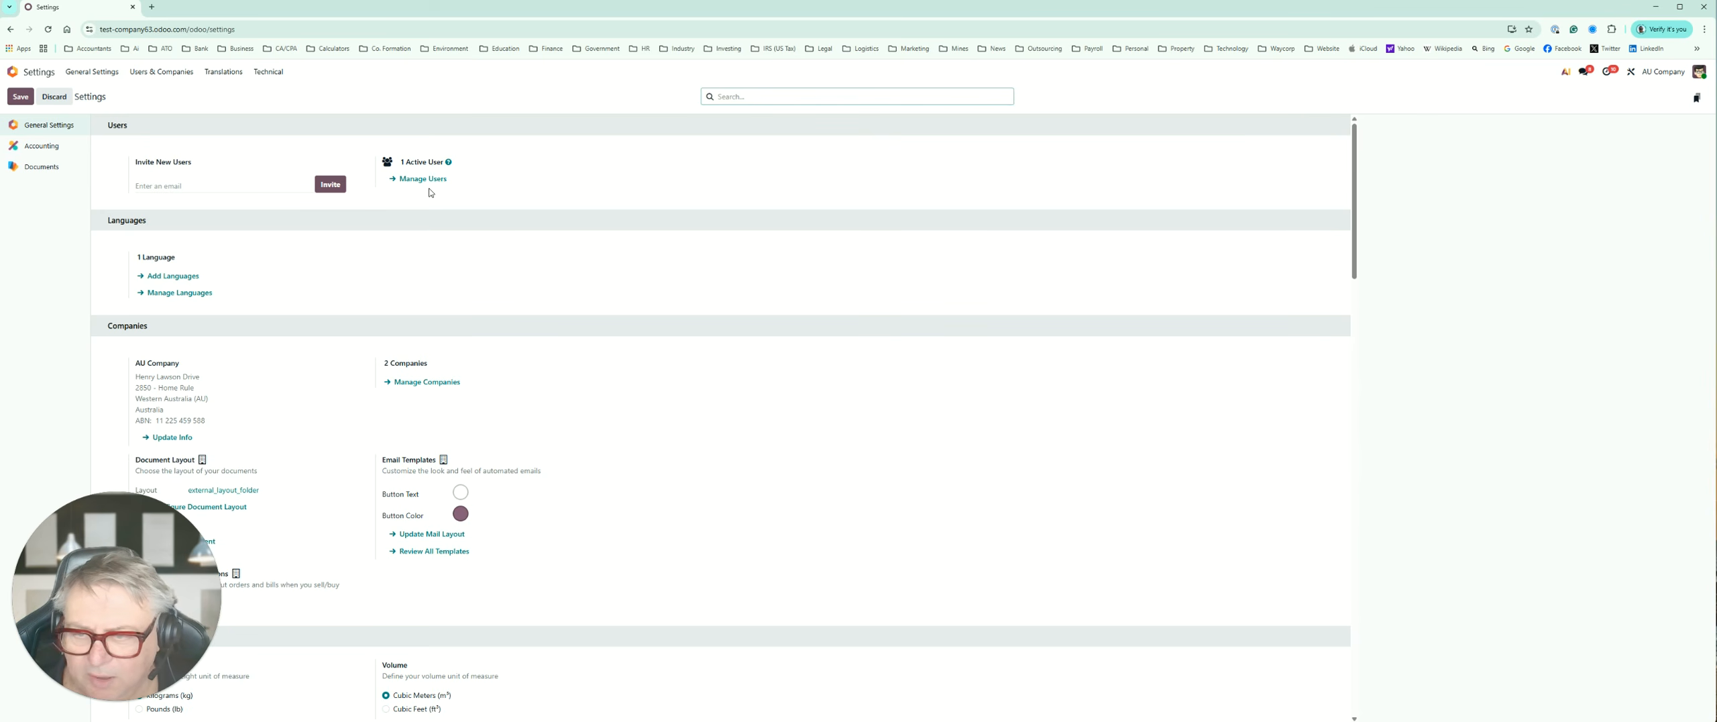
scroll(201, 301, "down", 3)
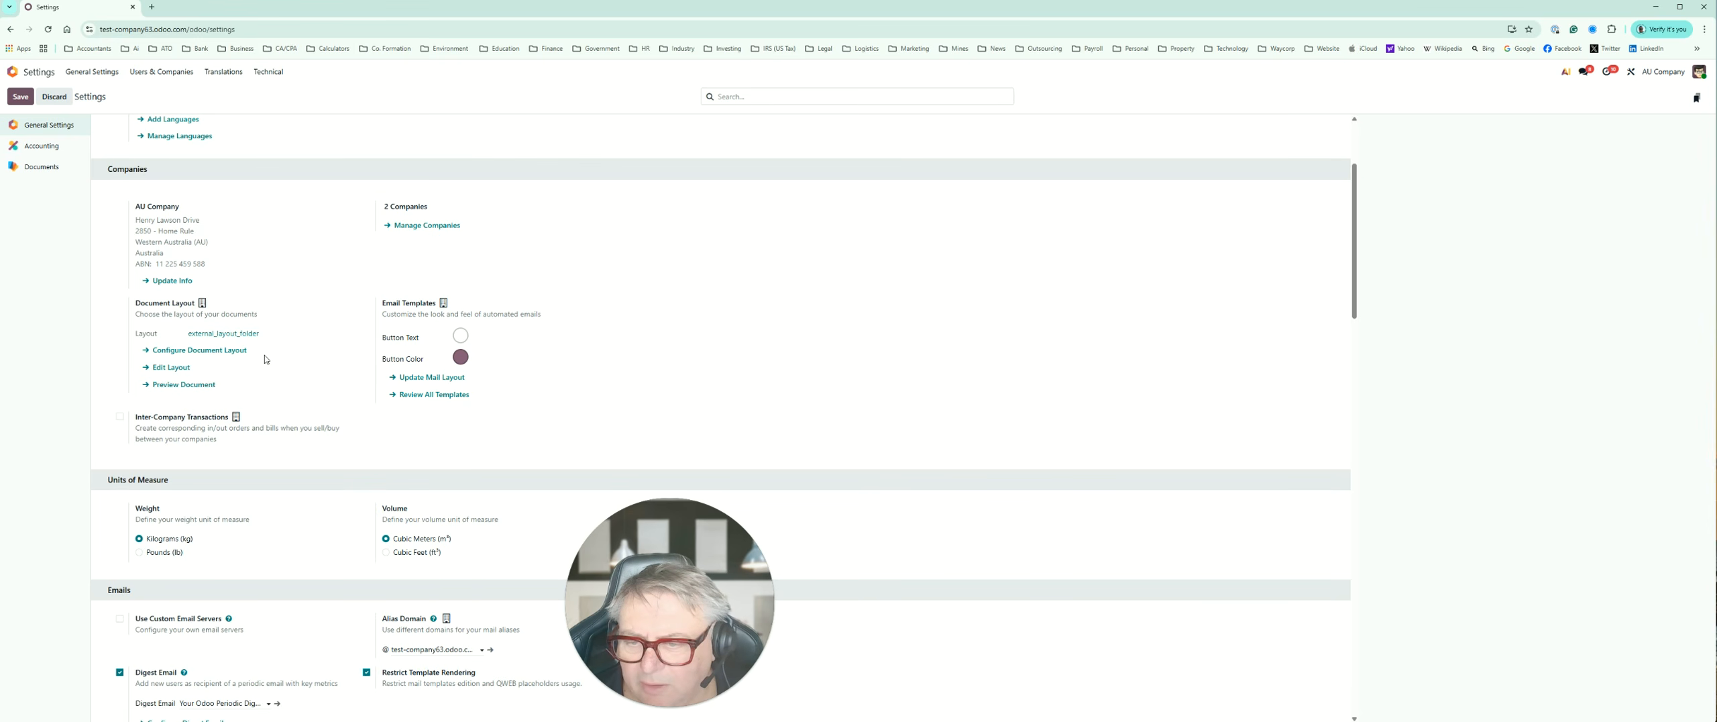
scroll(267, 539, "down", 1)
scroll(267, 539, "down", 2)
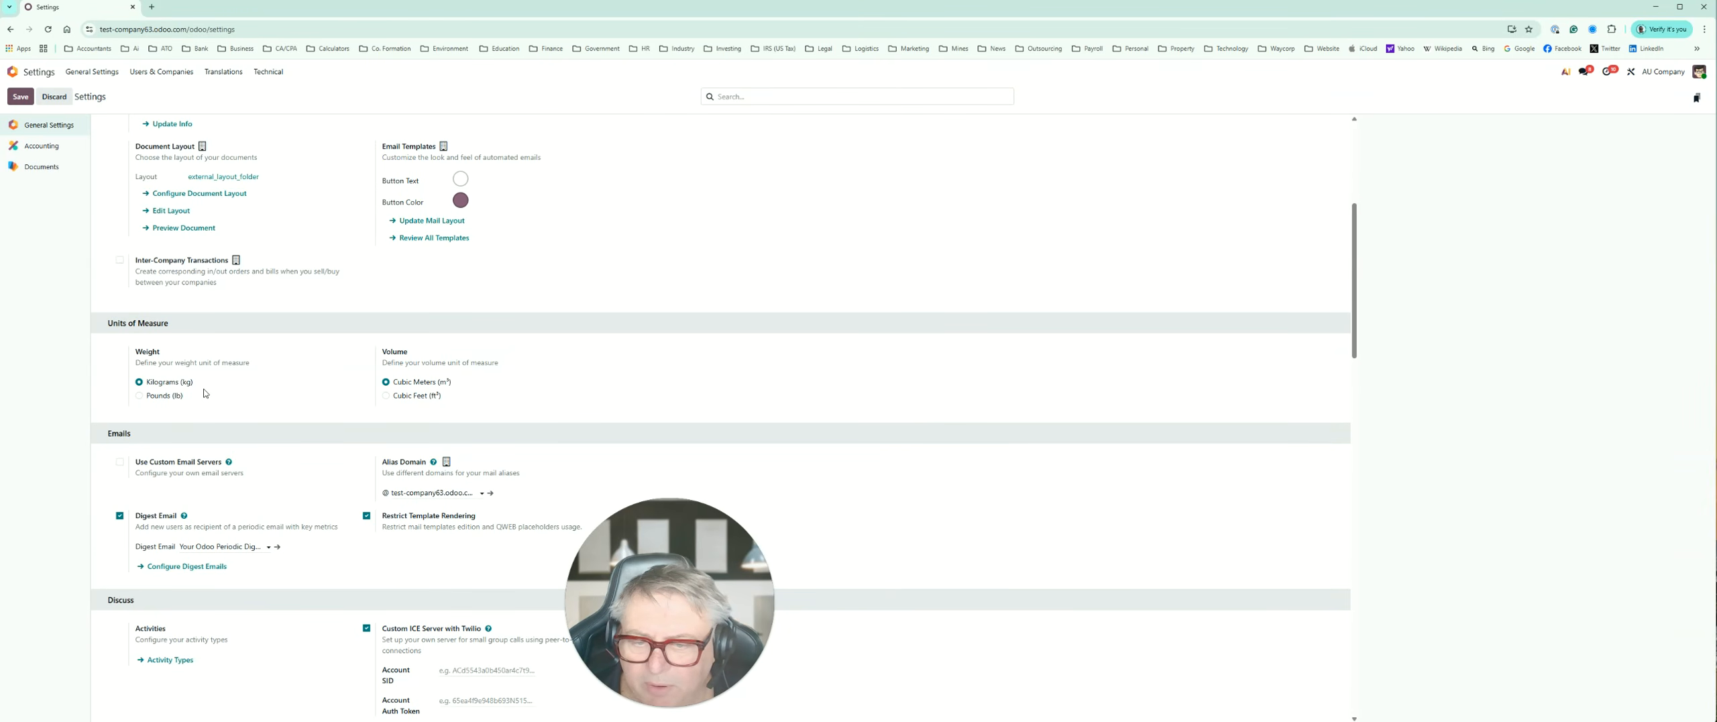
scroll(205, 393, "down", 2)
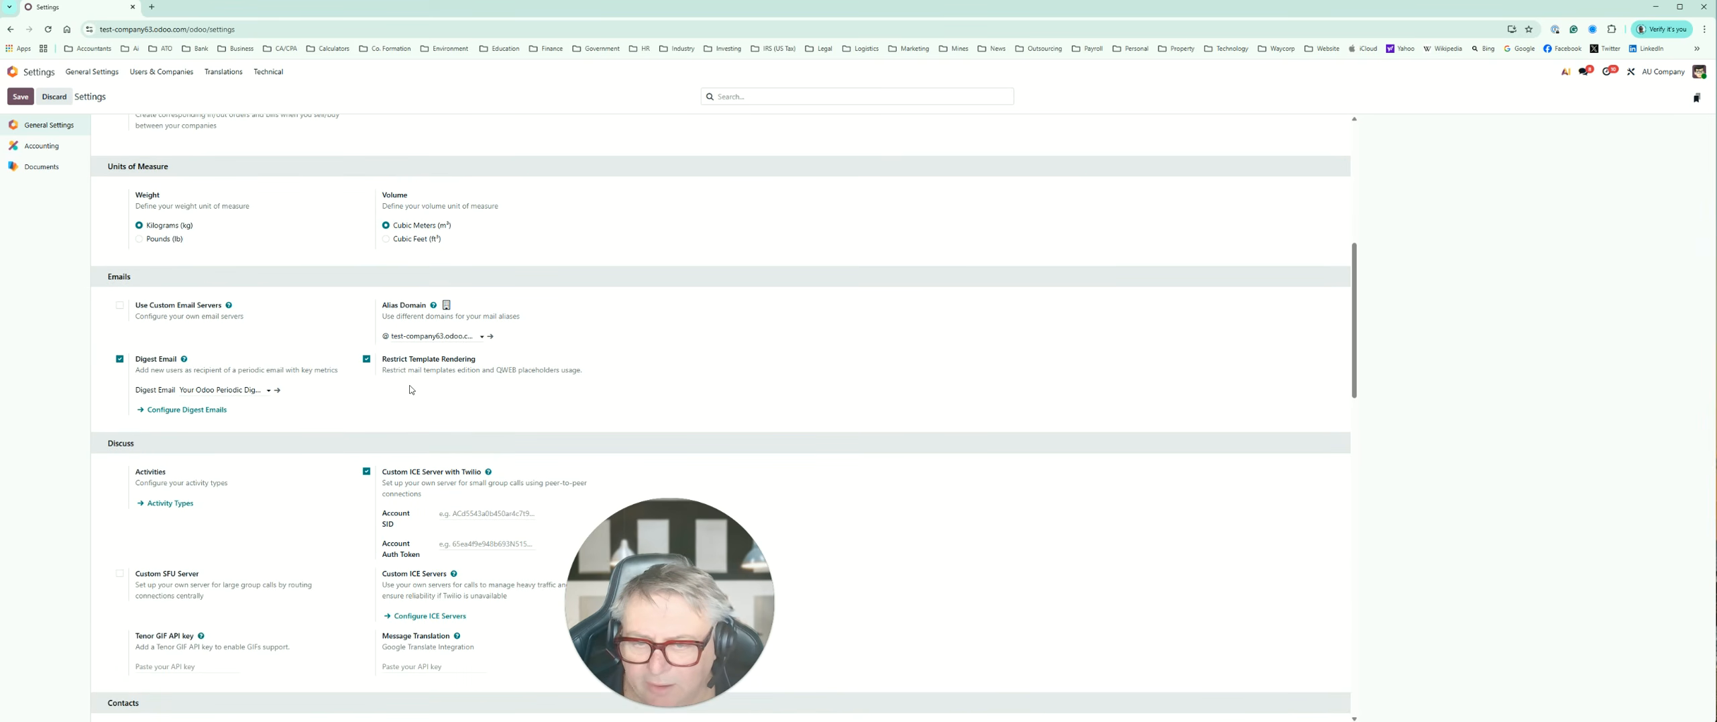
scroll(201, 423, "down", 2)
scroll(230, 431, "down", 2)
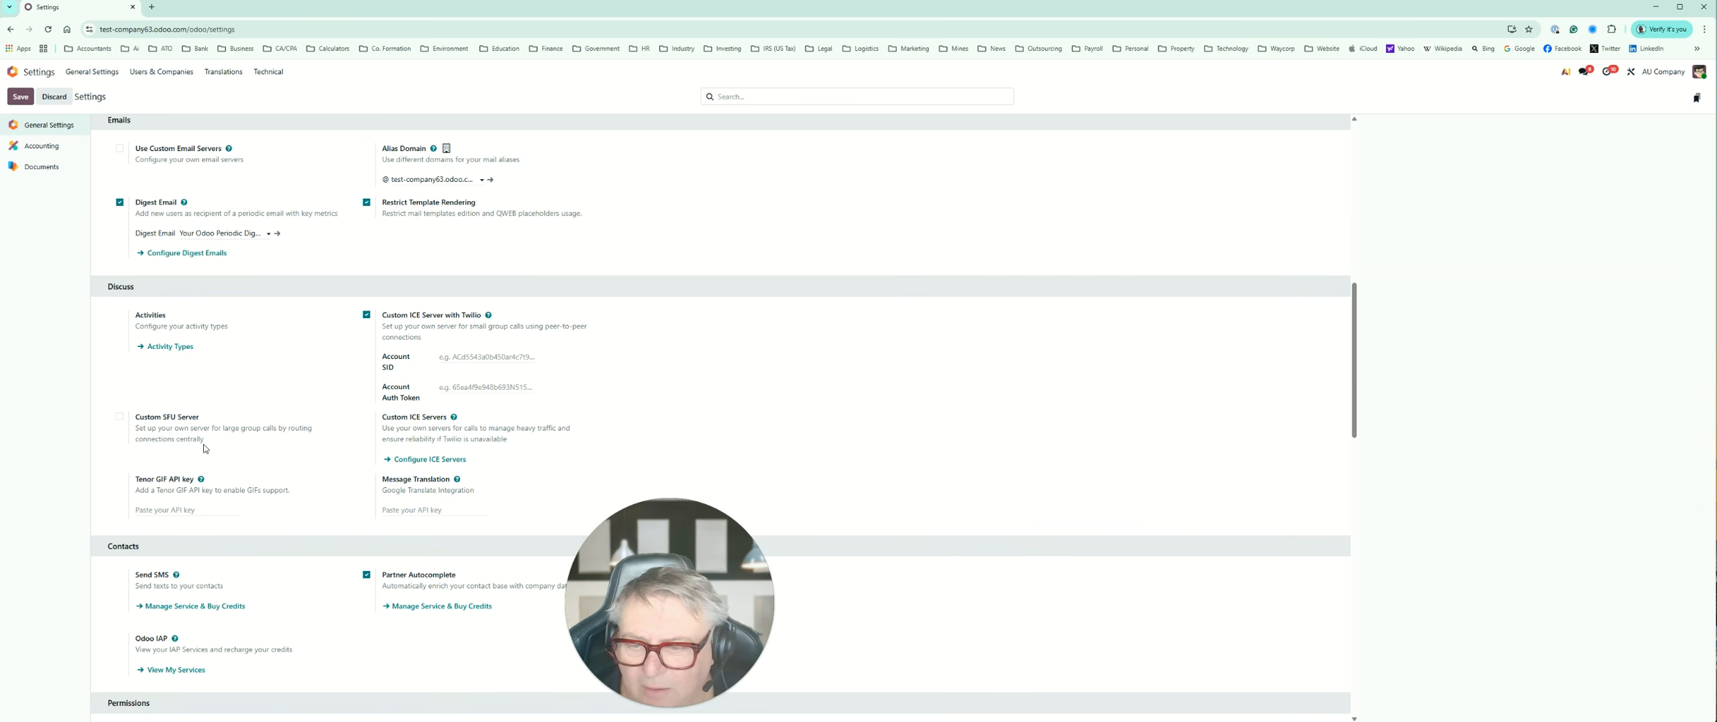
Step: Review the general settings from Contacts, Permissions and Mobile through Integrations, Performance, Developer Tools and About, and return to the Users section
scroll(204, 448, "down", 4)
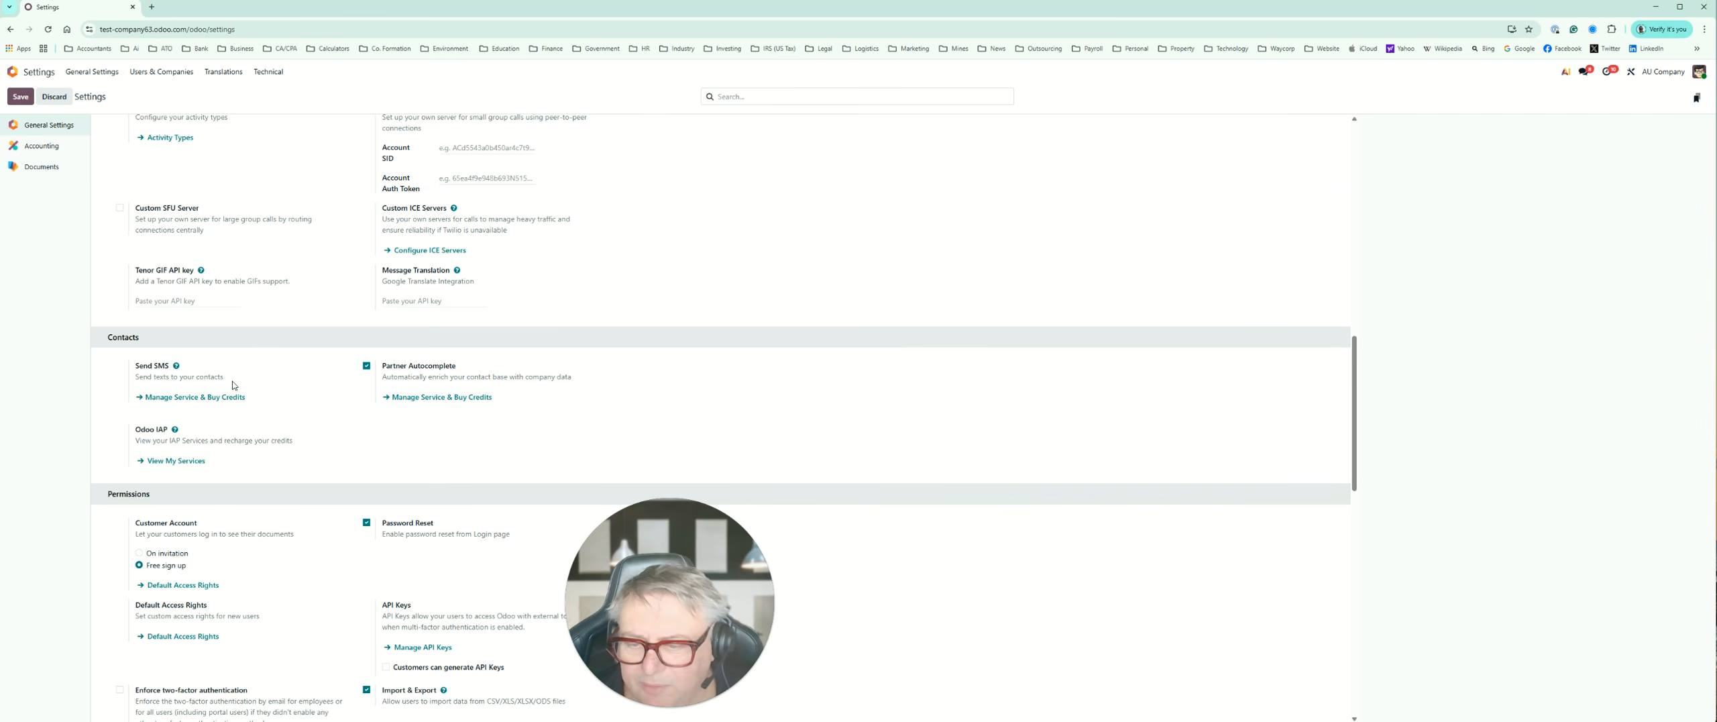
scroll(241, 384, "down", 2)
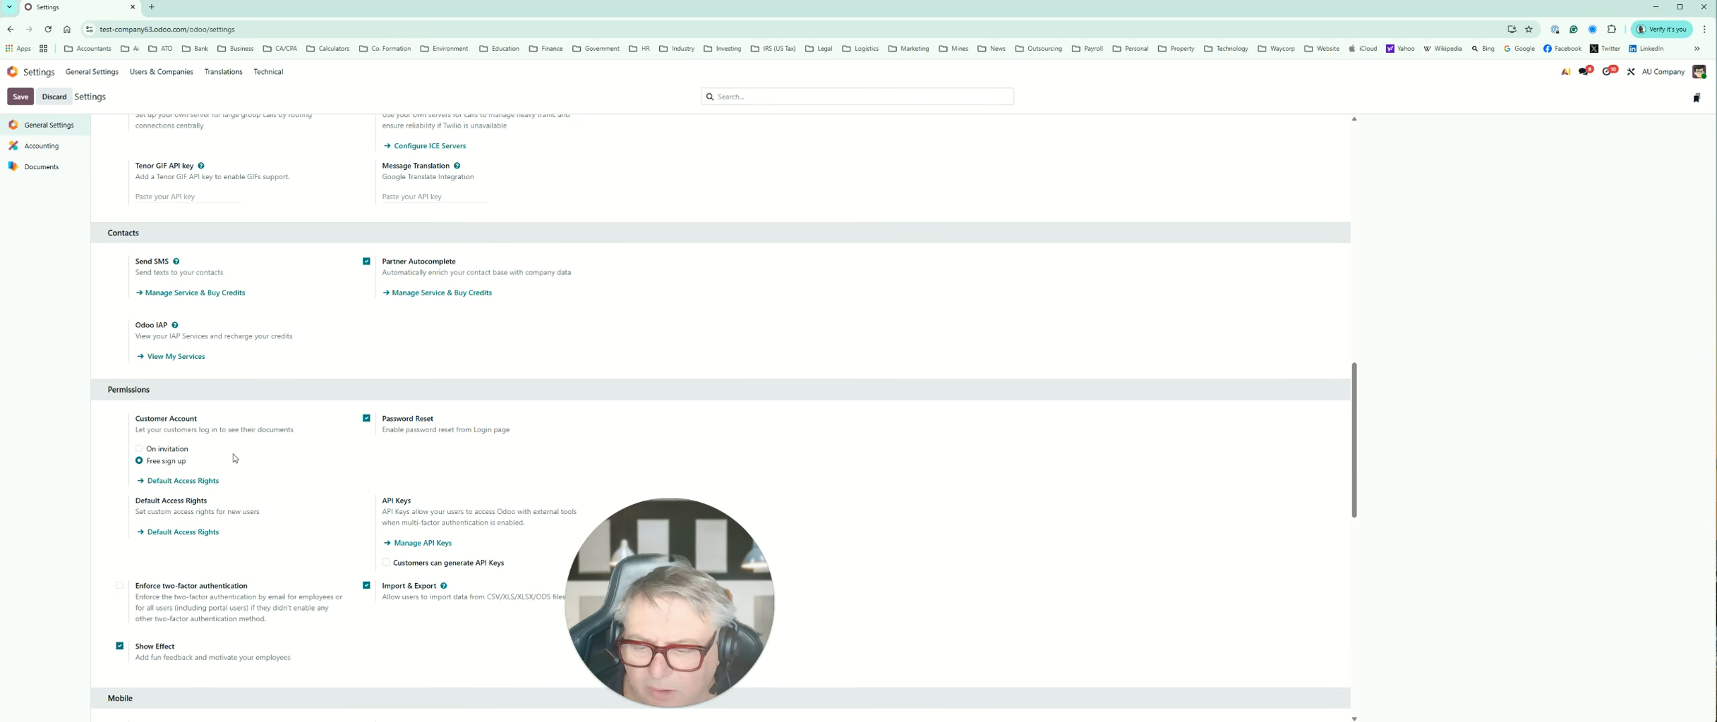
scroll(233, 457, "down", 4)
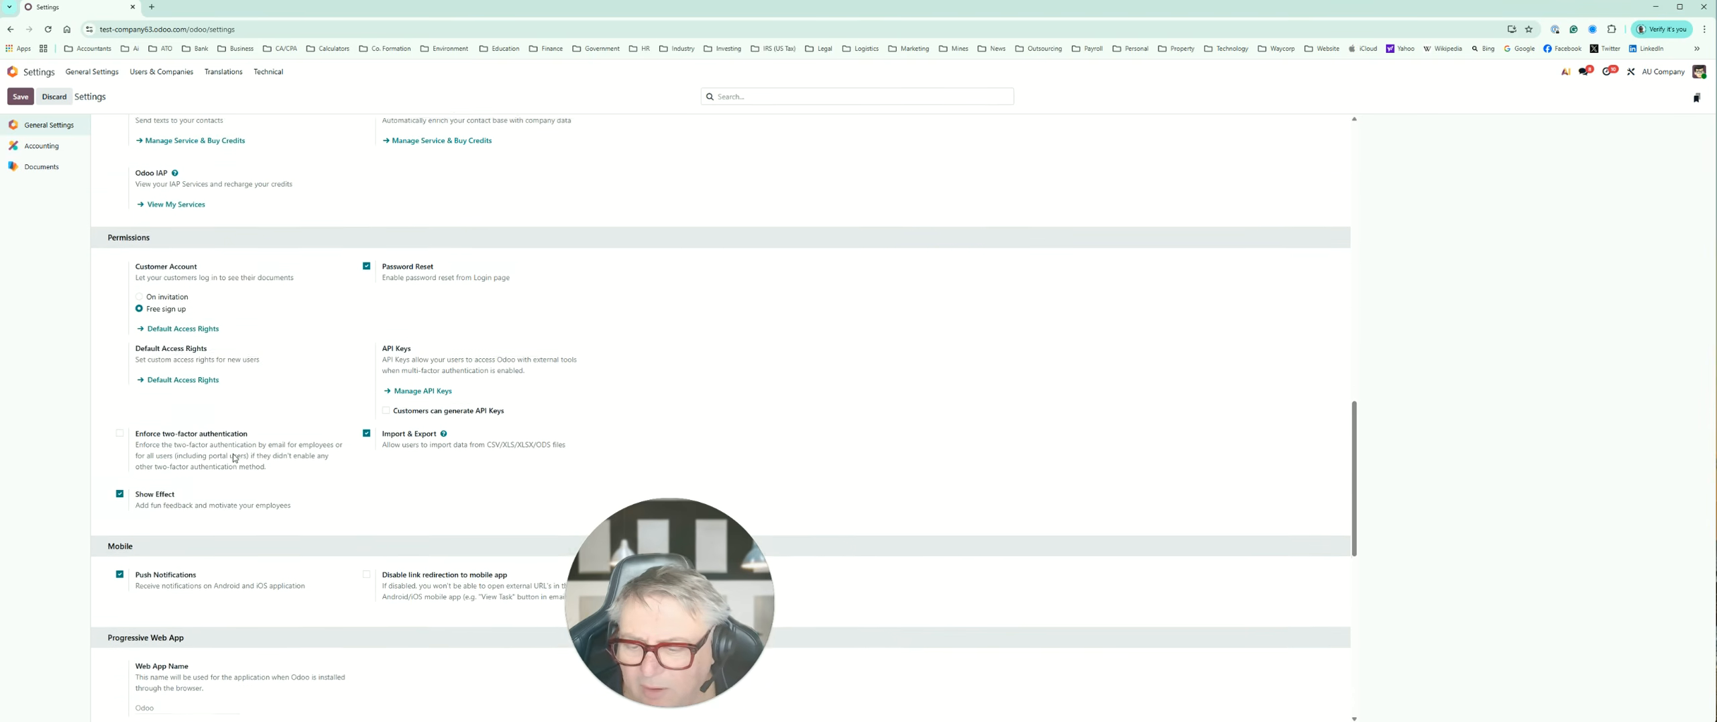
scroll(232, 530, "down", 5)
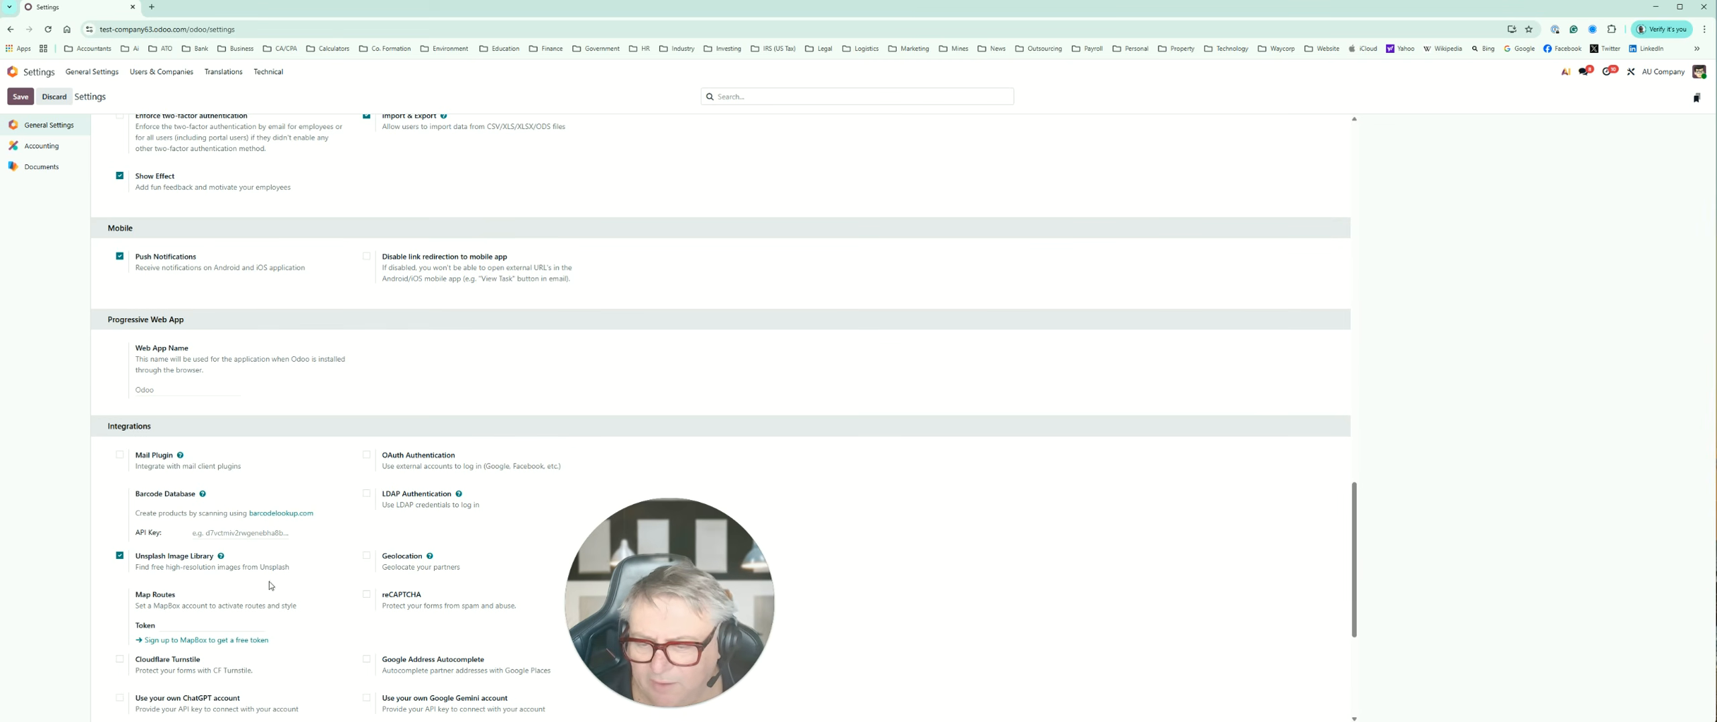
scroll(295, 593, "down", 2)
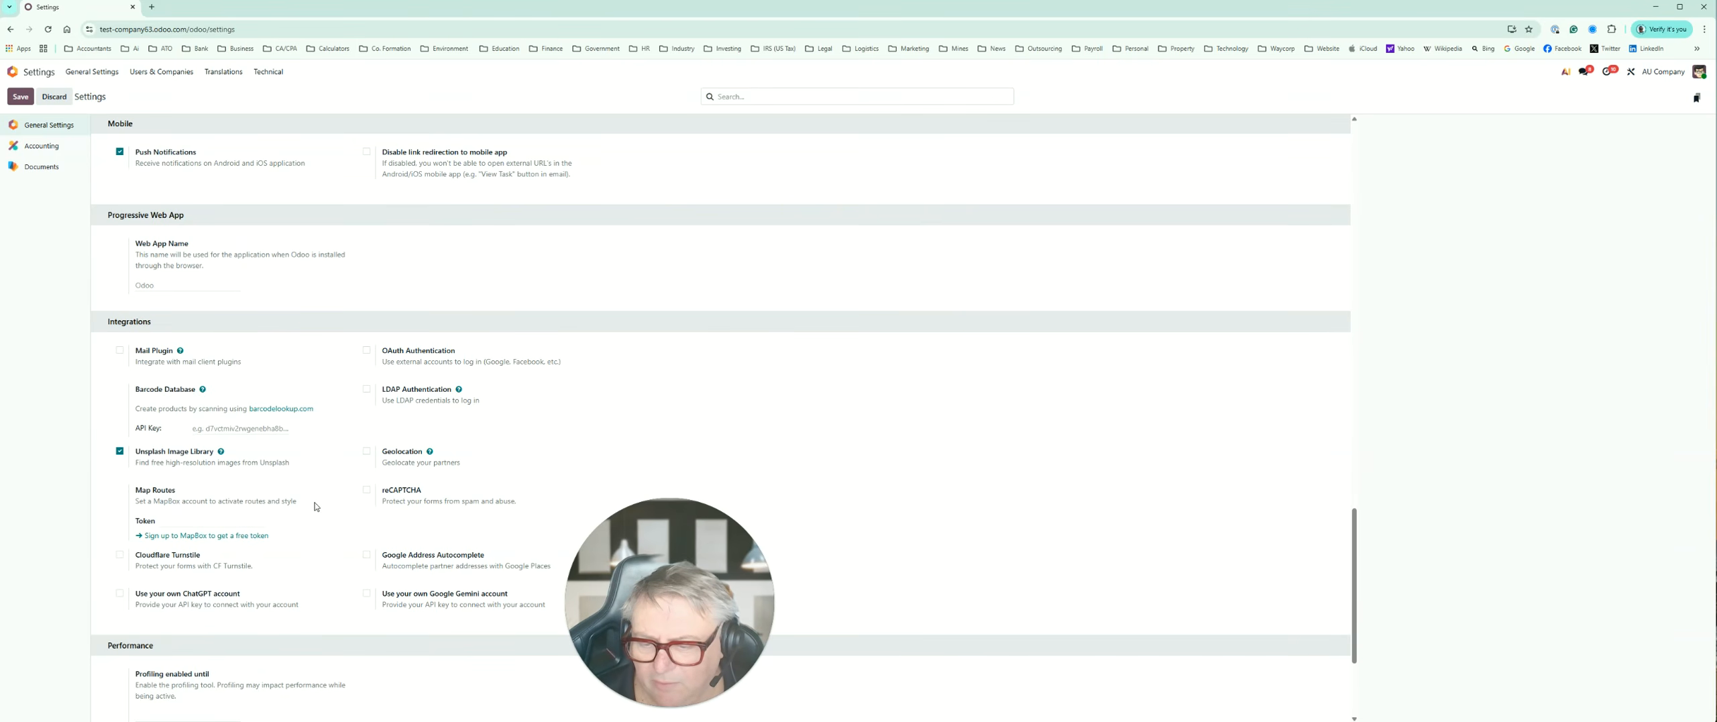
scroll(315, 506, "down", 1)
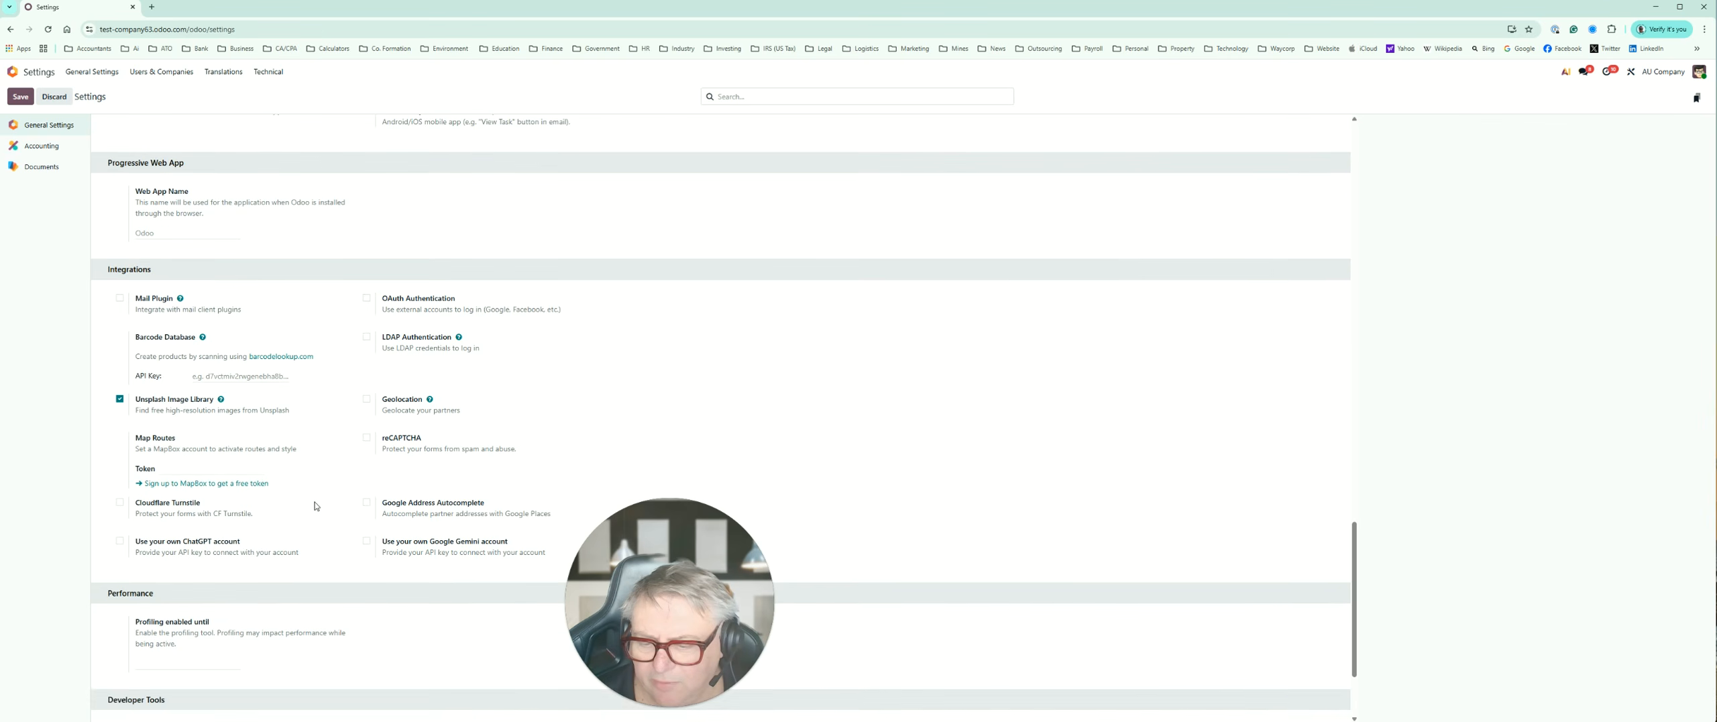
scroll(315, 506, "down", 1)
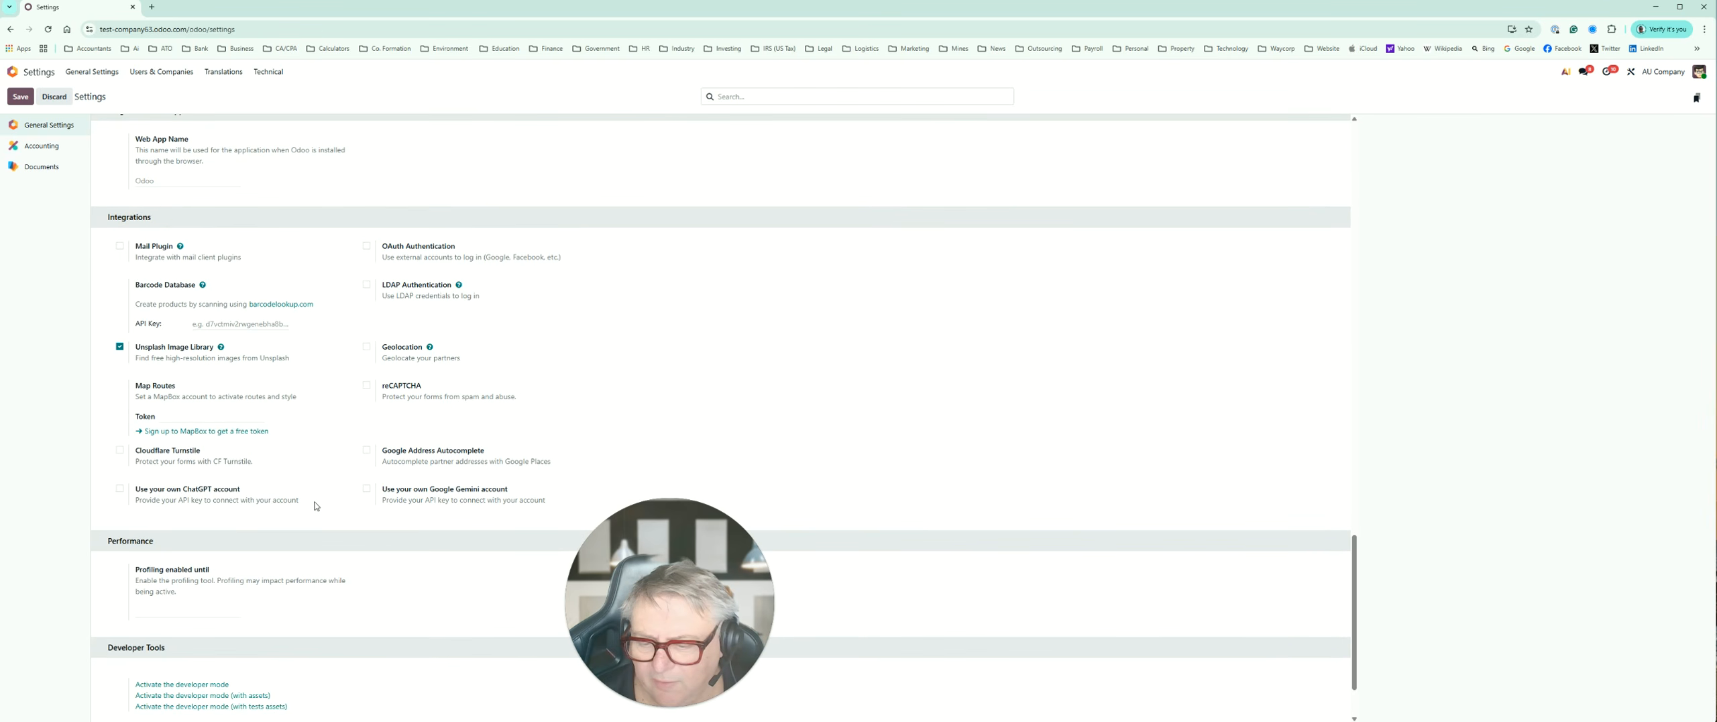
scroll(315, 505, "down", 2)
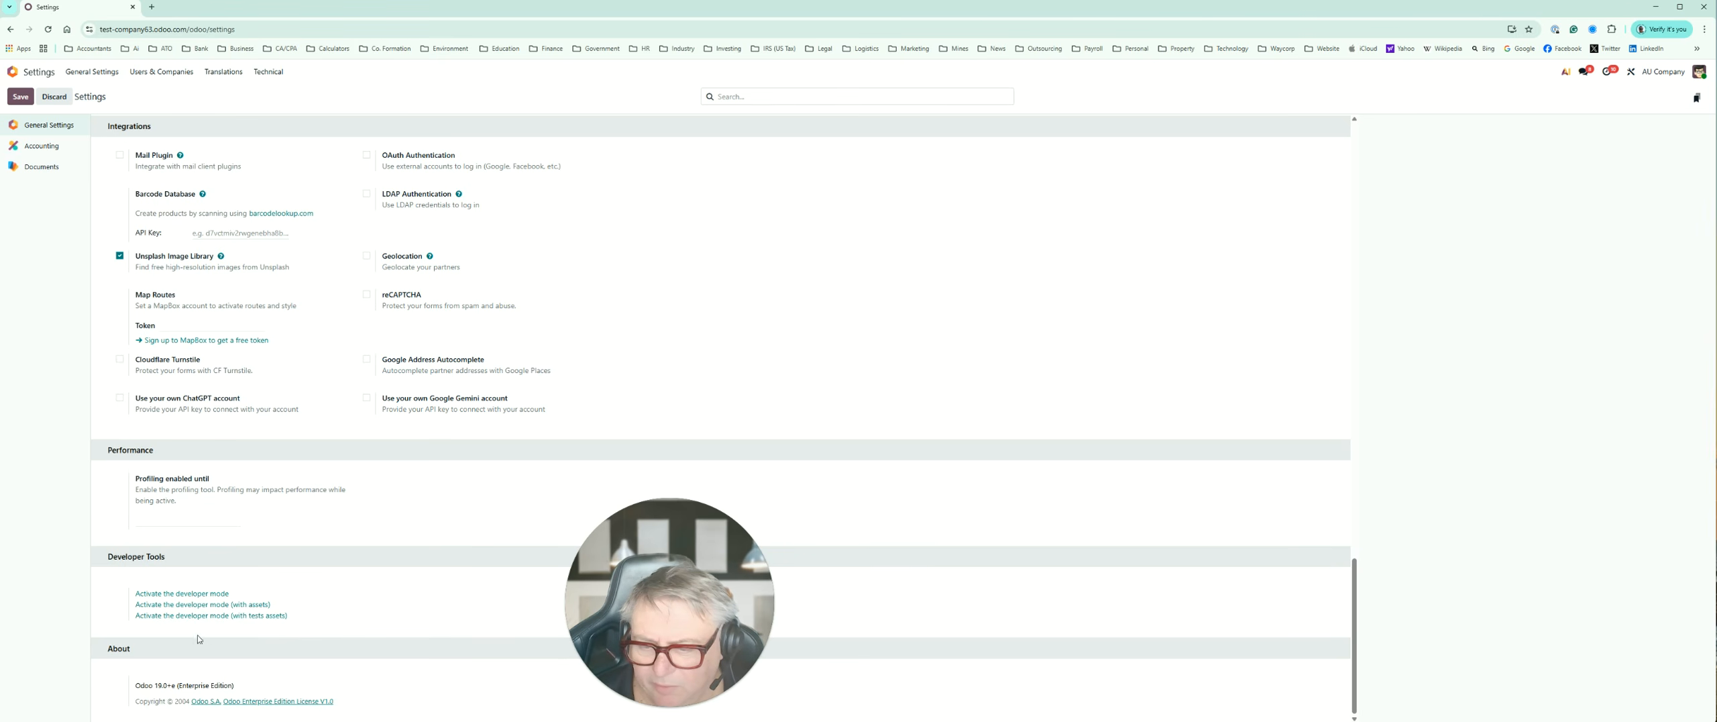
scroll(400, 512, "up", 10)
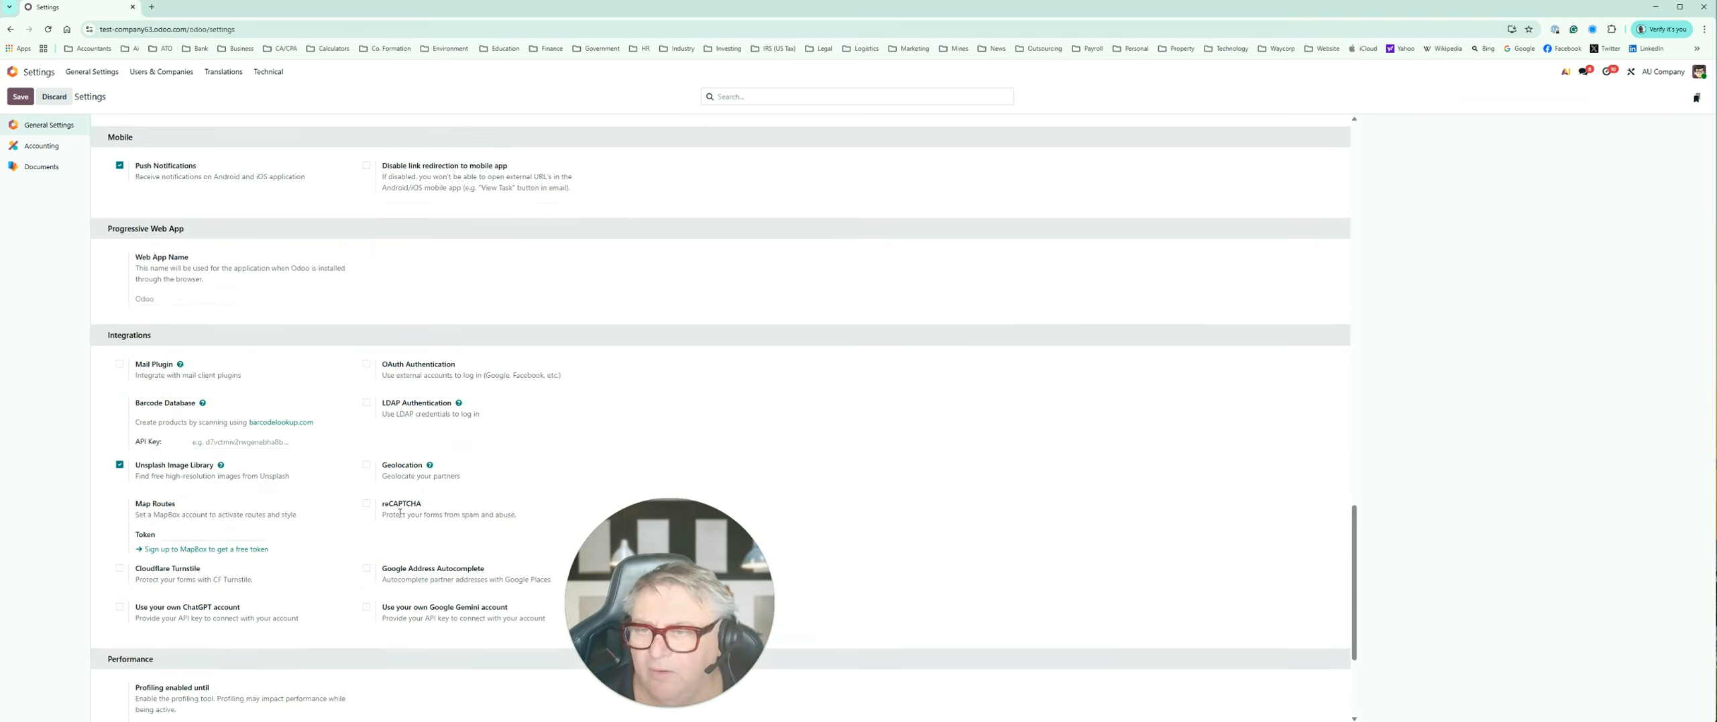
scroll(399, 513, "up", 20)
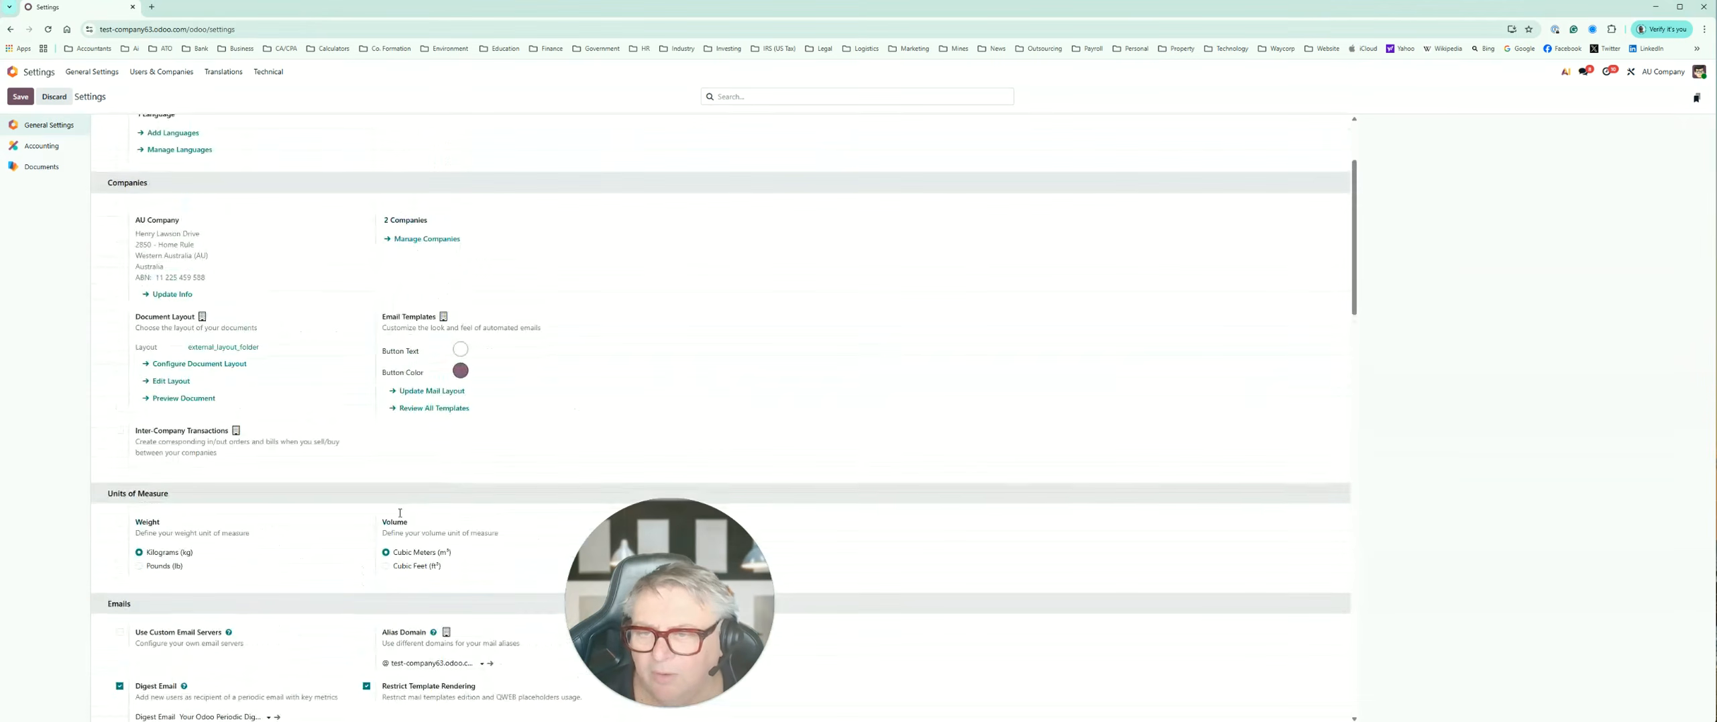
scroll(400, 512, "up", 1)
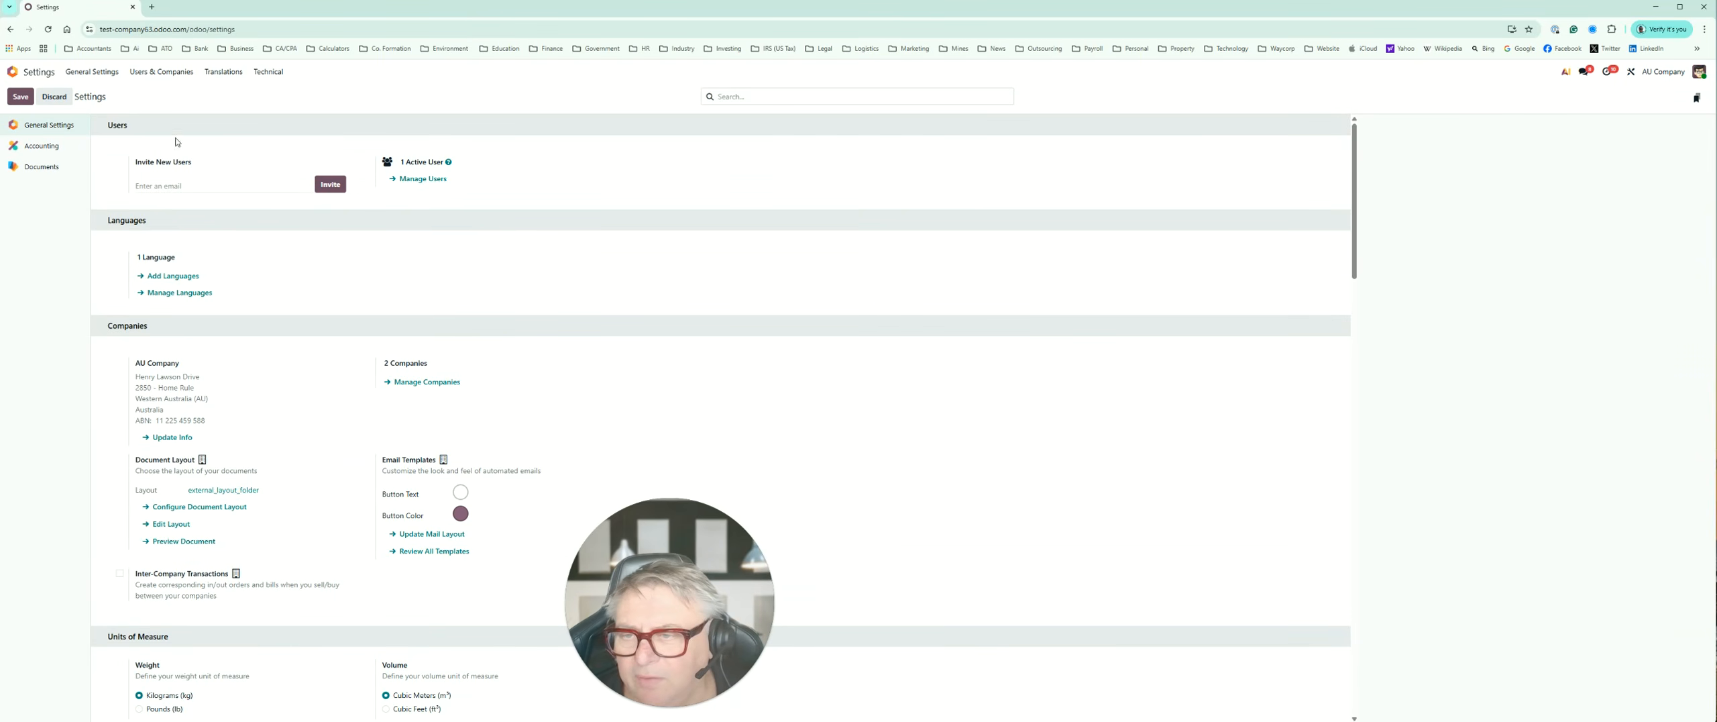
Step: Open the Accounting settings, review fiscal localization and default taxes, and view the available tax report periodicity options
left_click(37, 153)
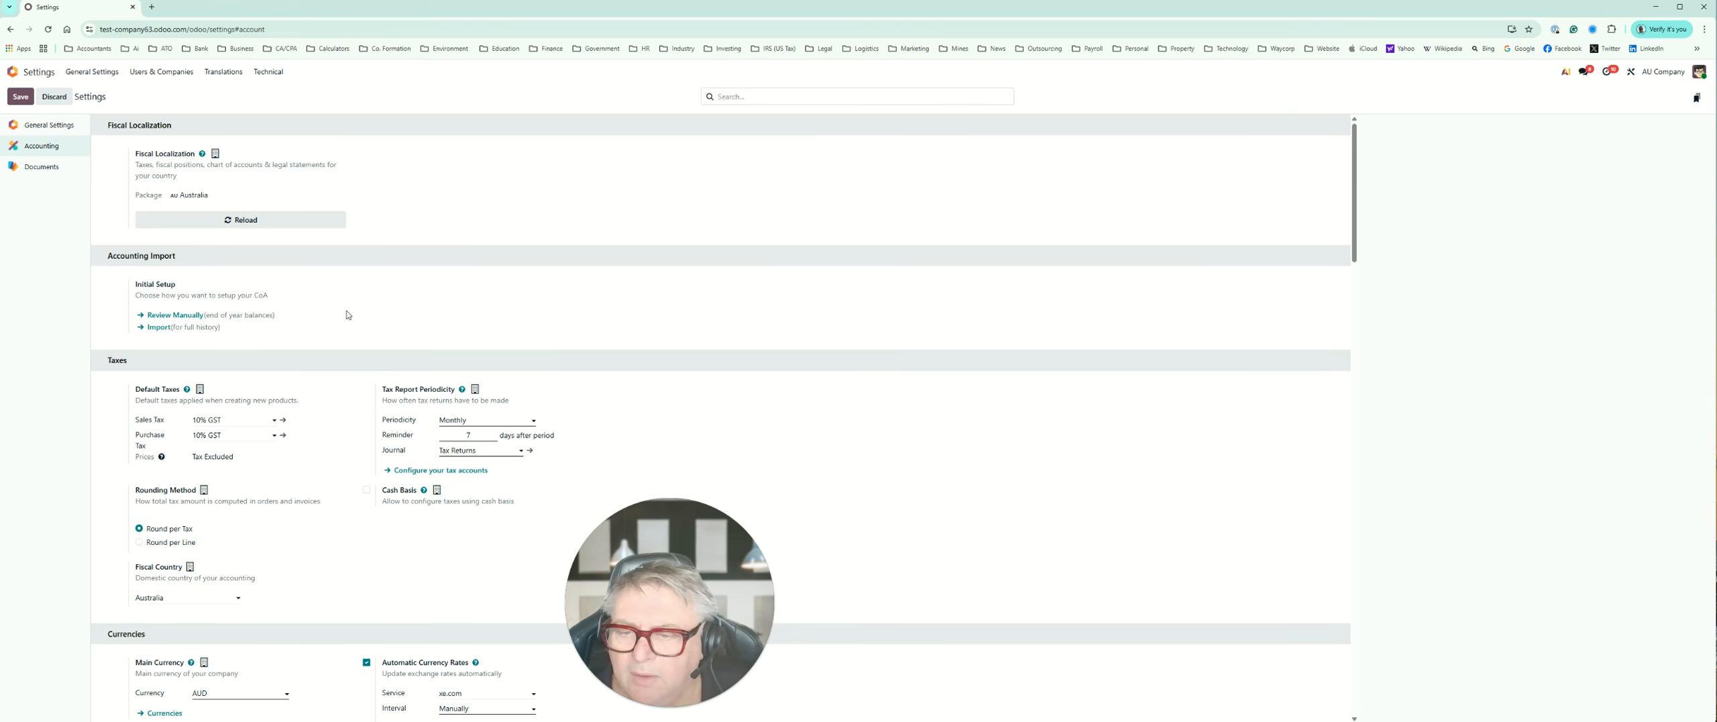
scroll(348, 314, "down", 1)
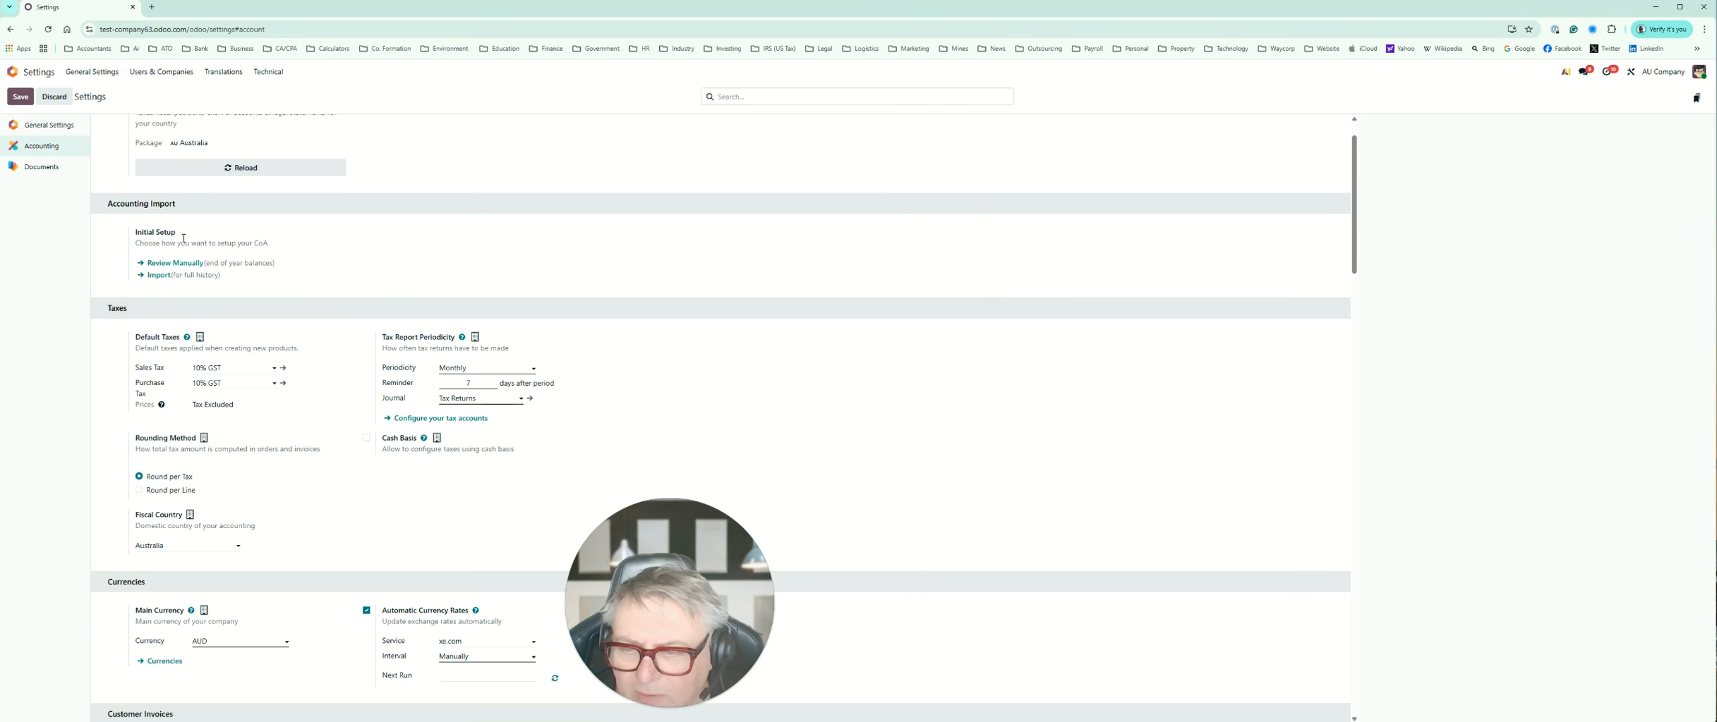
scroll(316, 347, "down", 2)
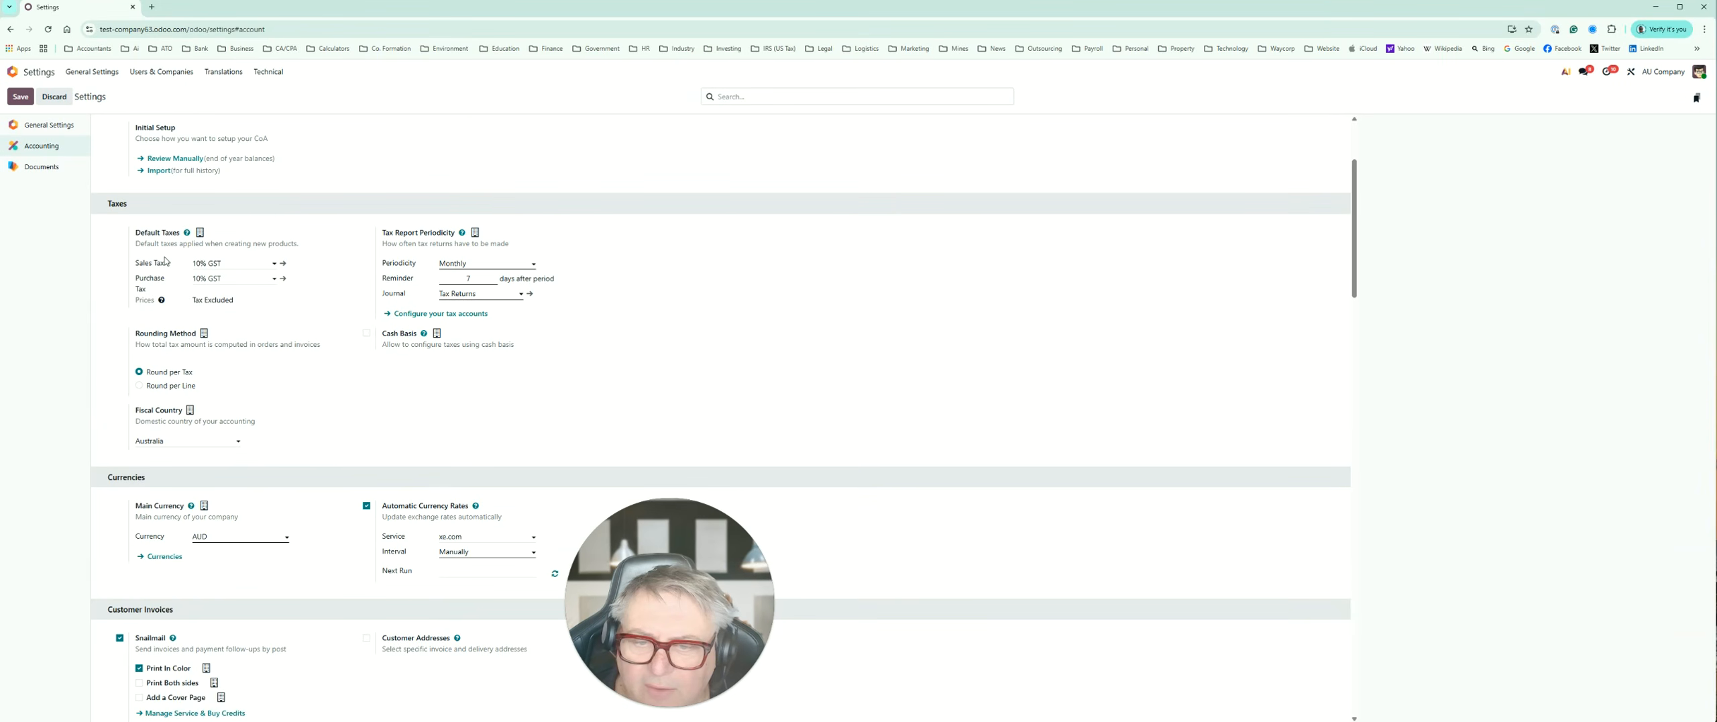
left_click(509, 267)
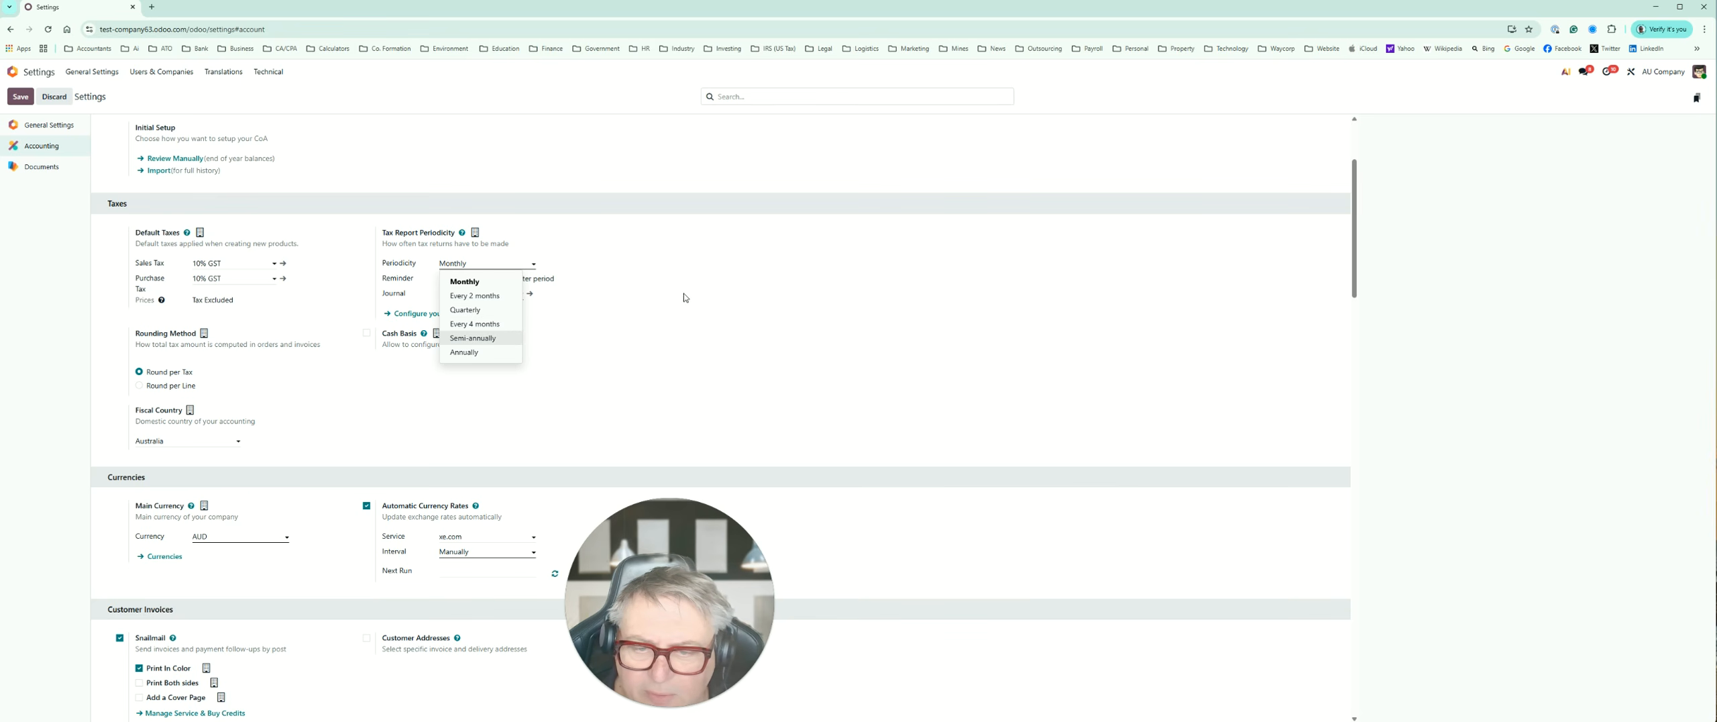
left_click(596, 255)
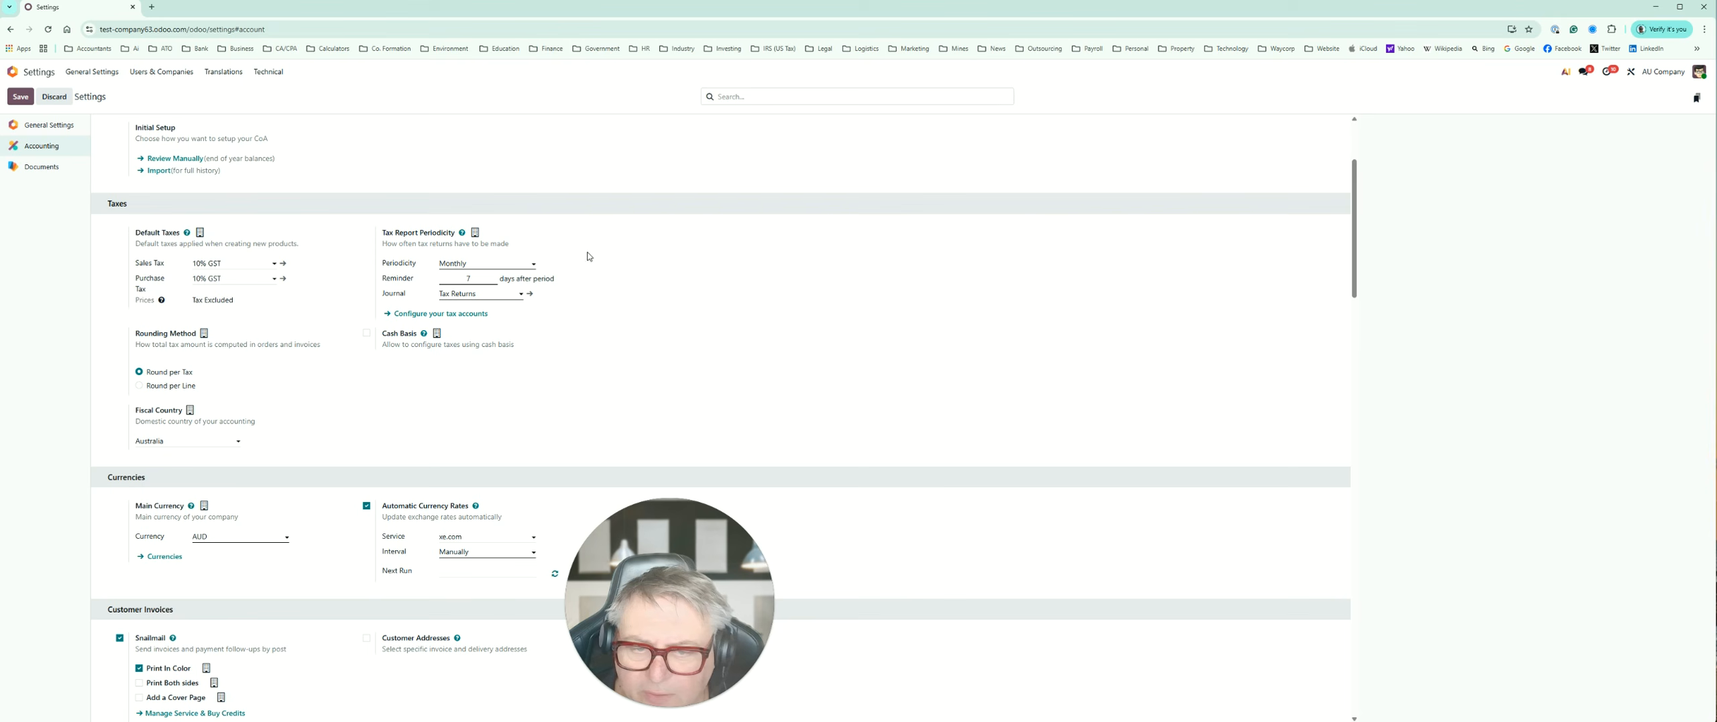
Step: View the tax report journal choices and the tax groups' payable and receivable accounts, and return to the Accounting settings
left_click(488, 294)
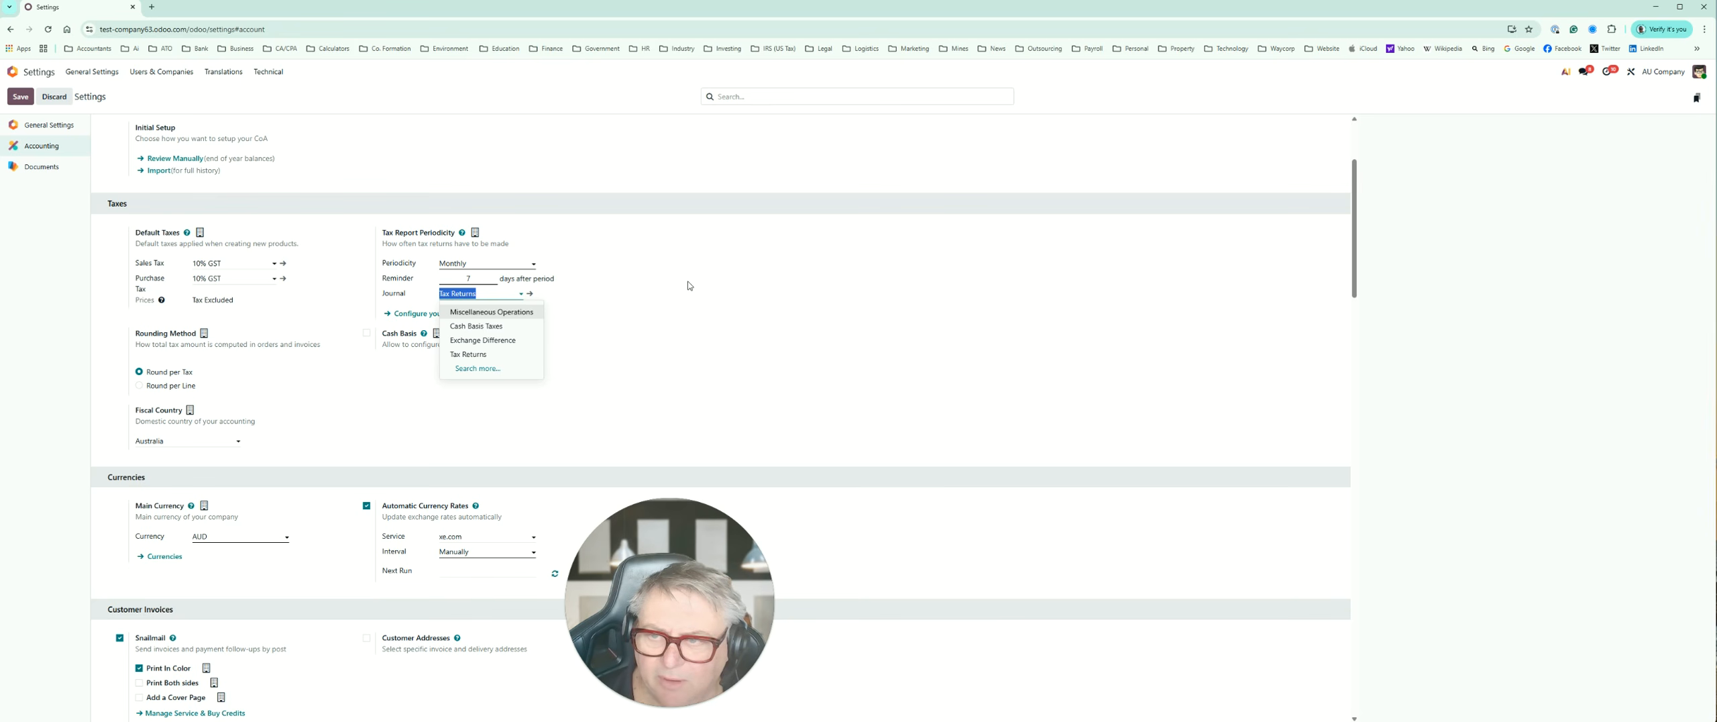
left_click(649, 297)
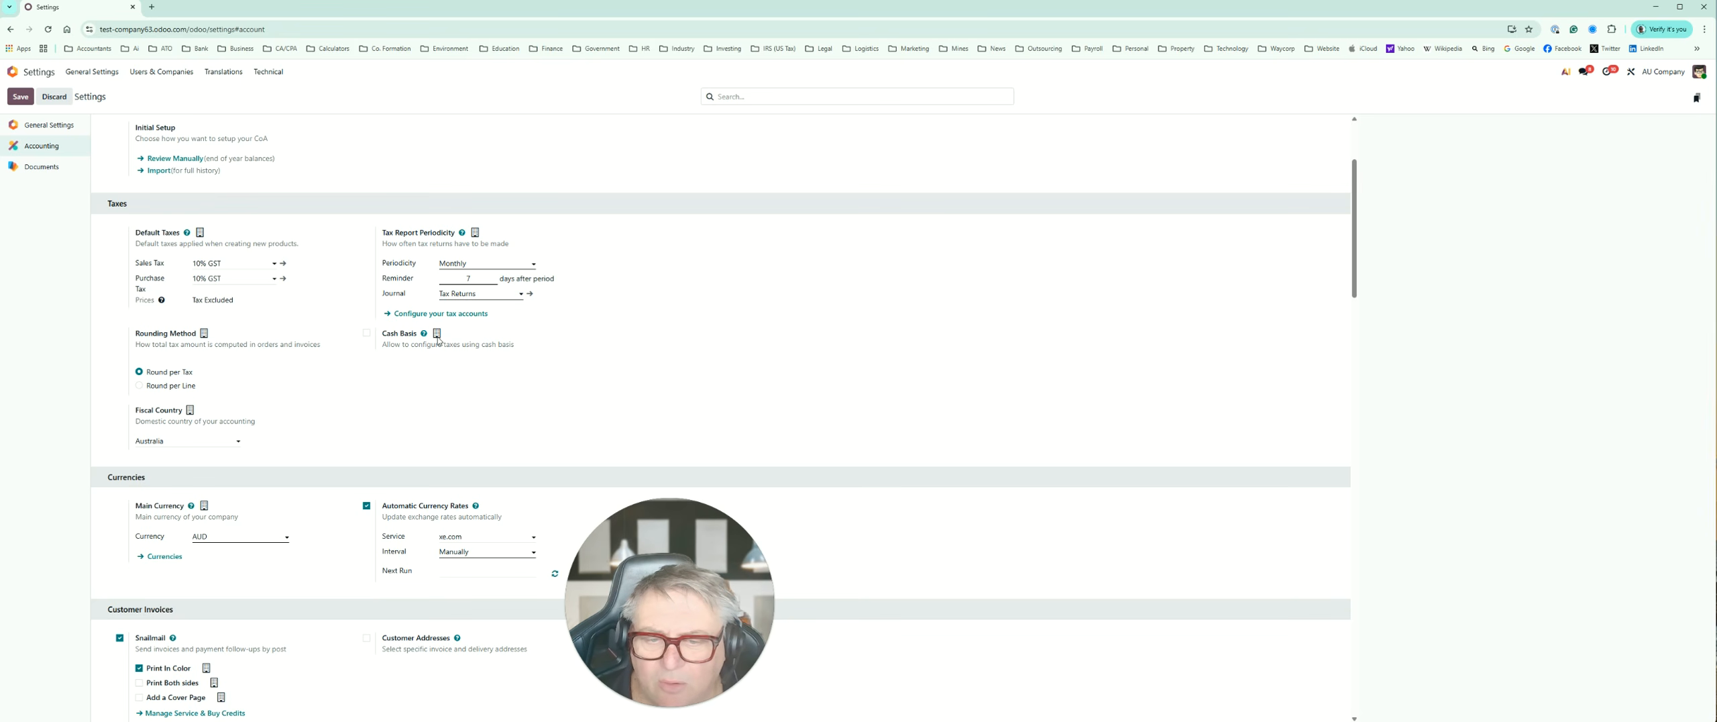
left_click(420, 314)
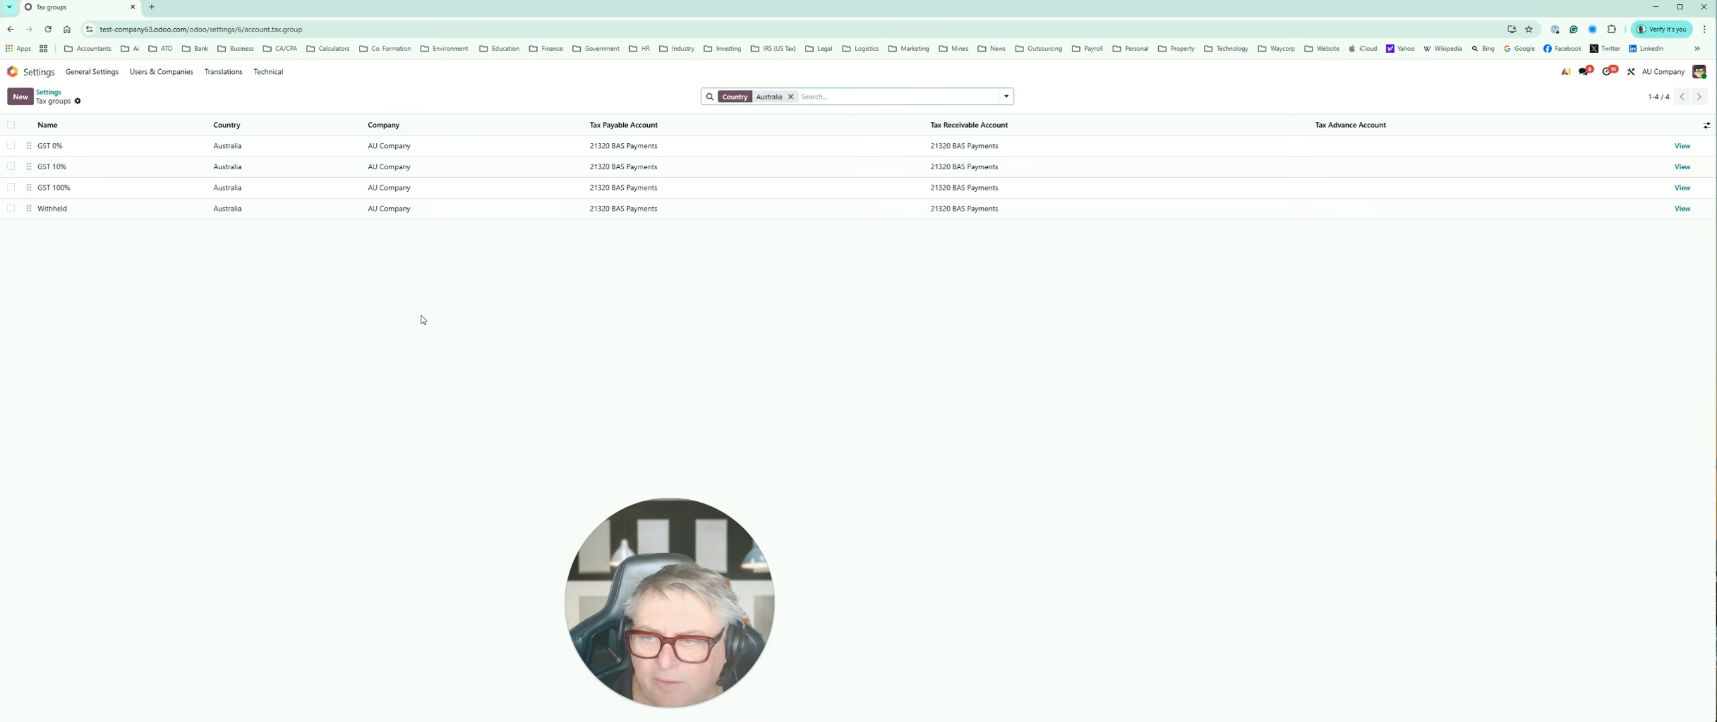
left_click(10, 29)
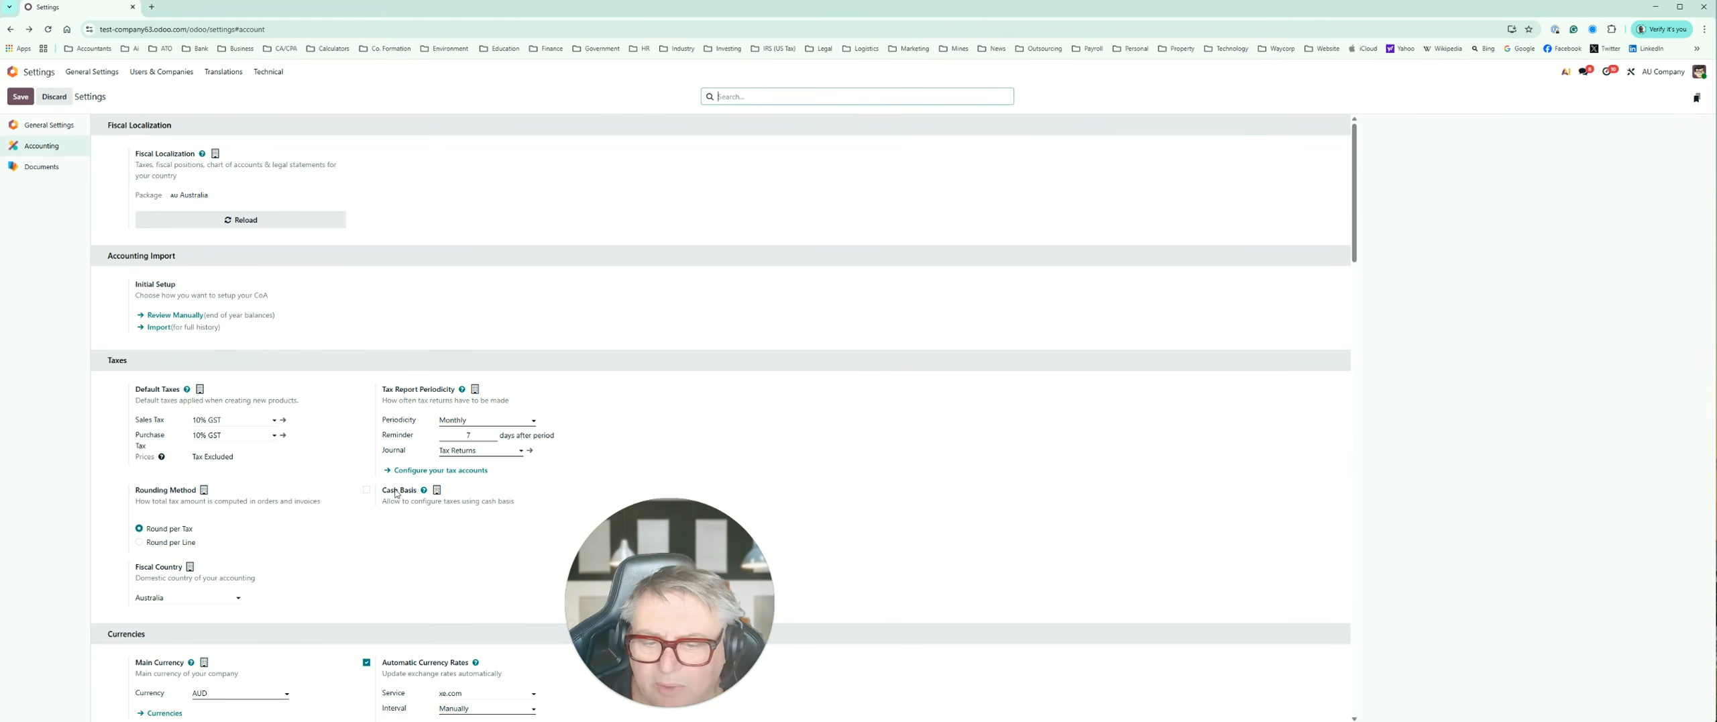
Step: Open the Cash Basis help documentation, enlarge its configuration example, and close the documentation
left_click(423, 491)
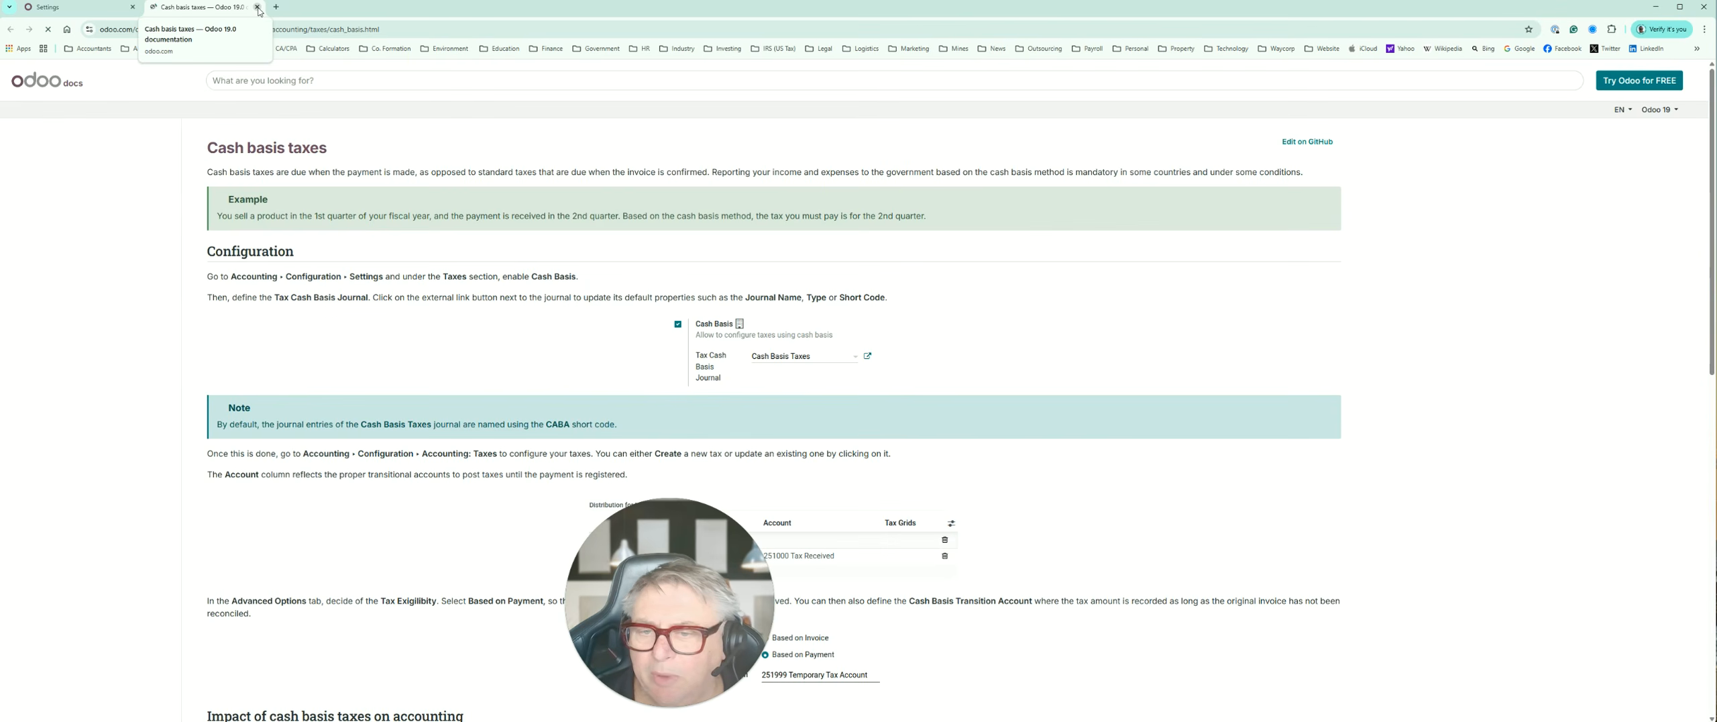
left_click(832, 367)
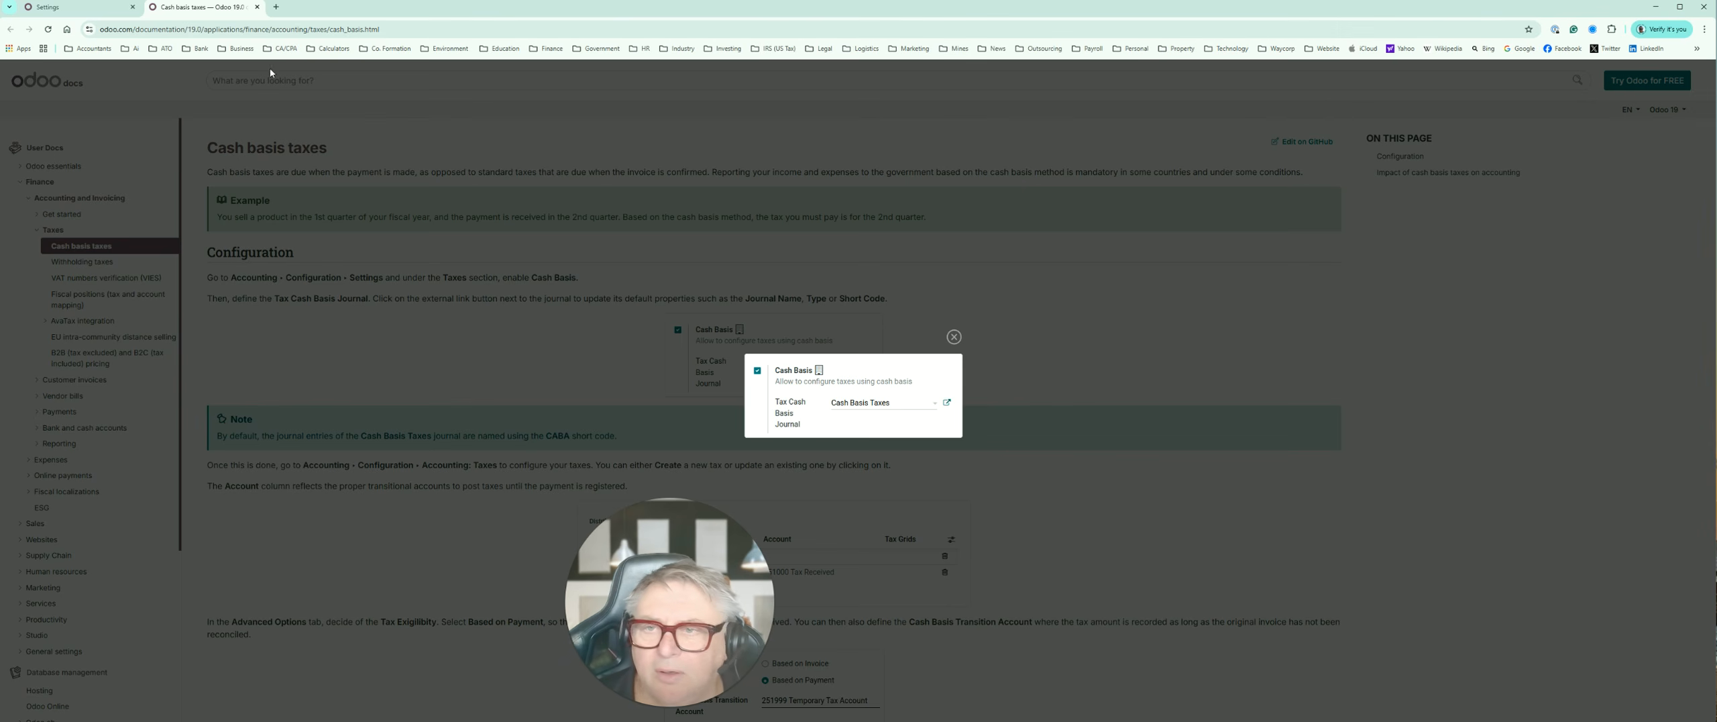
left_click(257, 7)
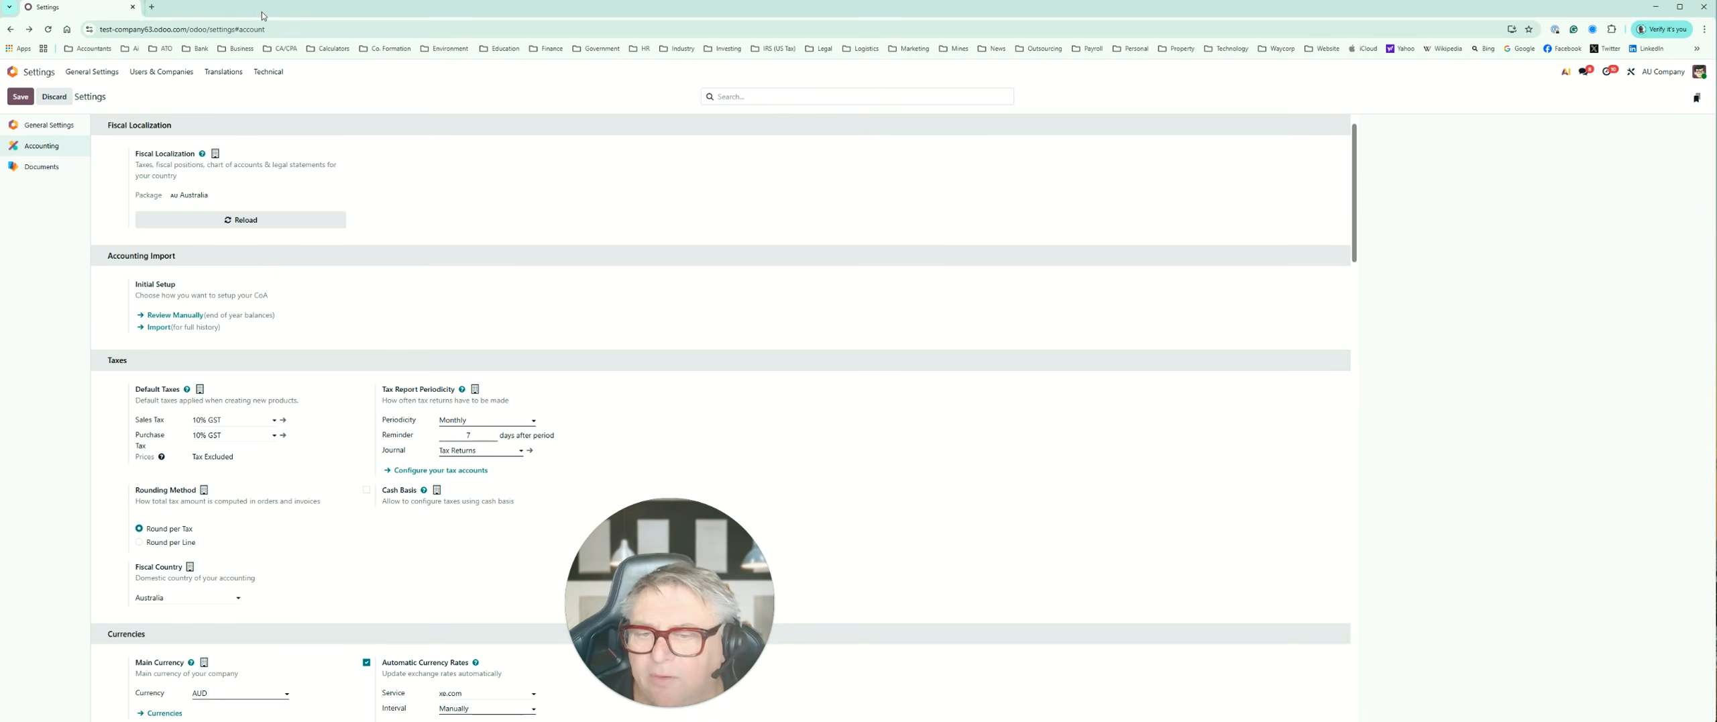
Step: Browse the exchange rate services for Automatic Currency Rates, select xe.com, and save the Accounting settings
scroll(269, 449, "down", 3)
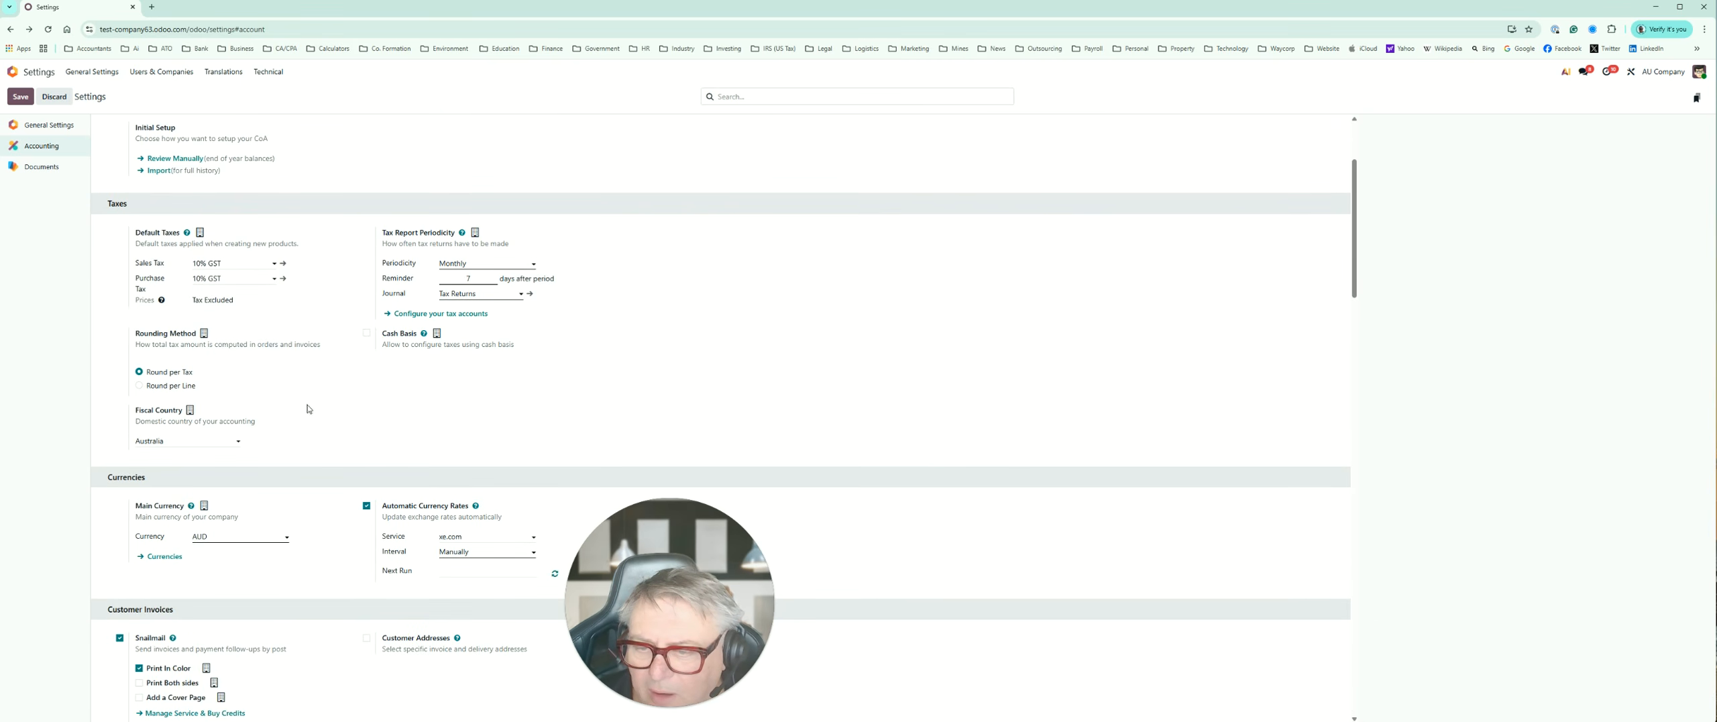
scroll(312, 409, "down", 3)
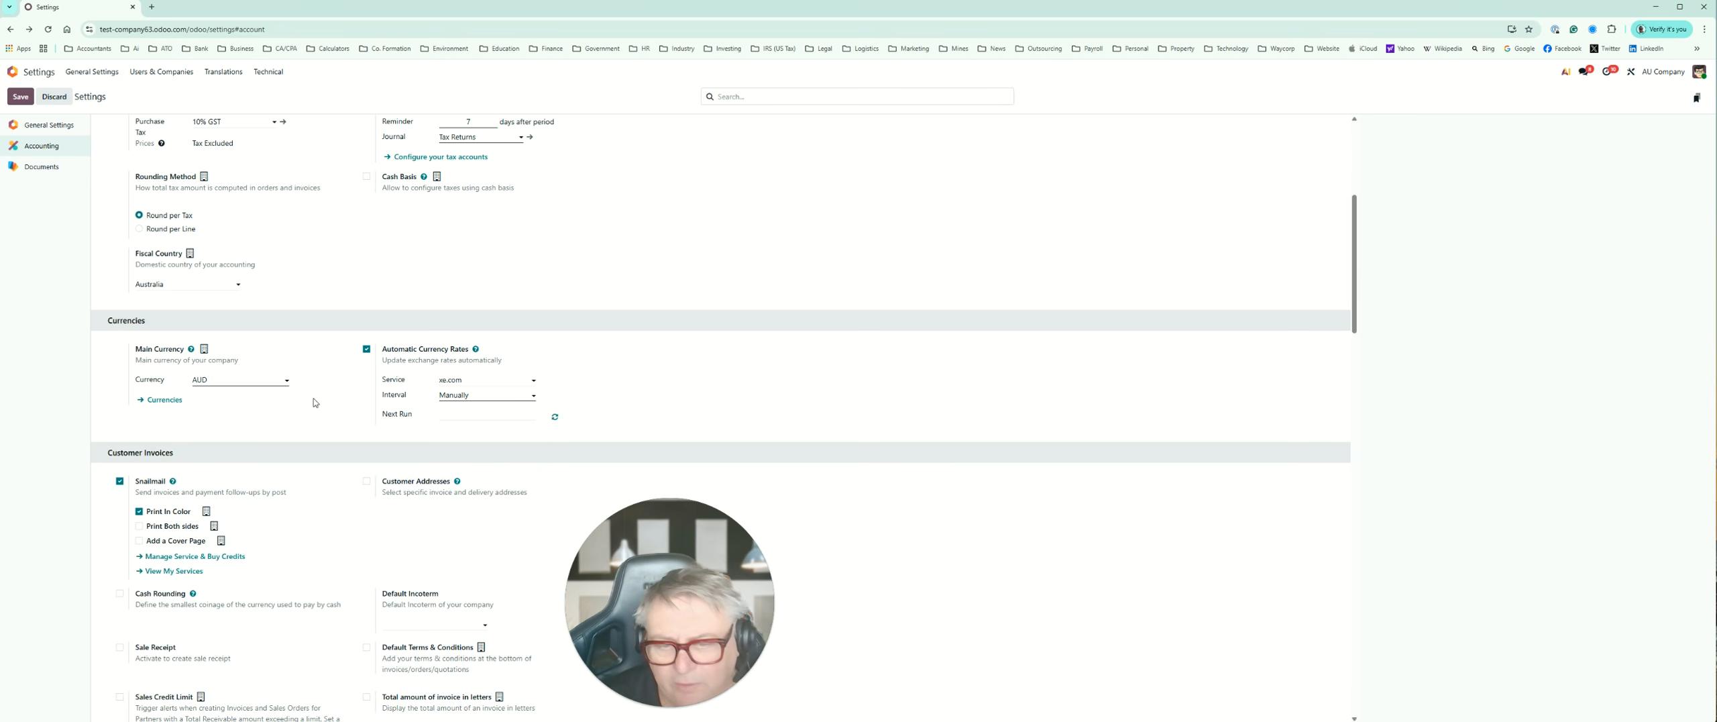
left_click(534, 381)
scroll(537, 449, "down", 5)
scroll(537, 448, "up", 5)
scroll(554, 462, "down", 10)
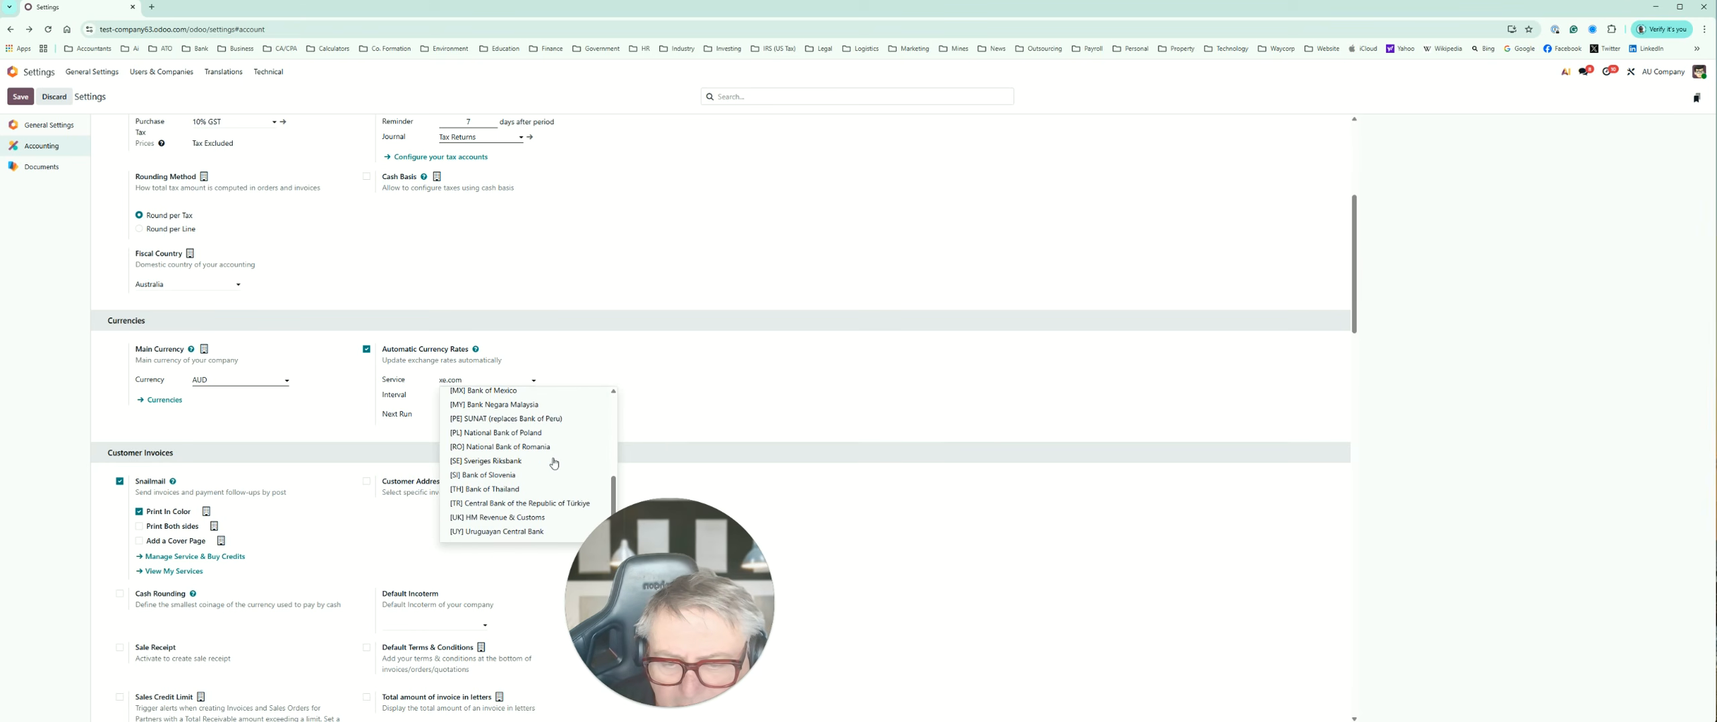
scroll(555, 462, "up", 1)
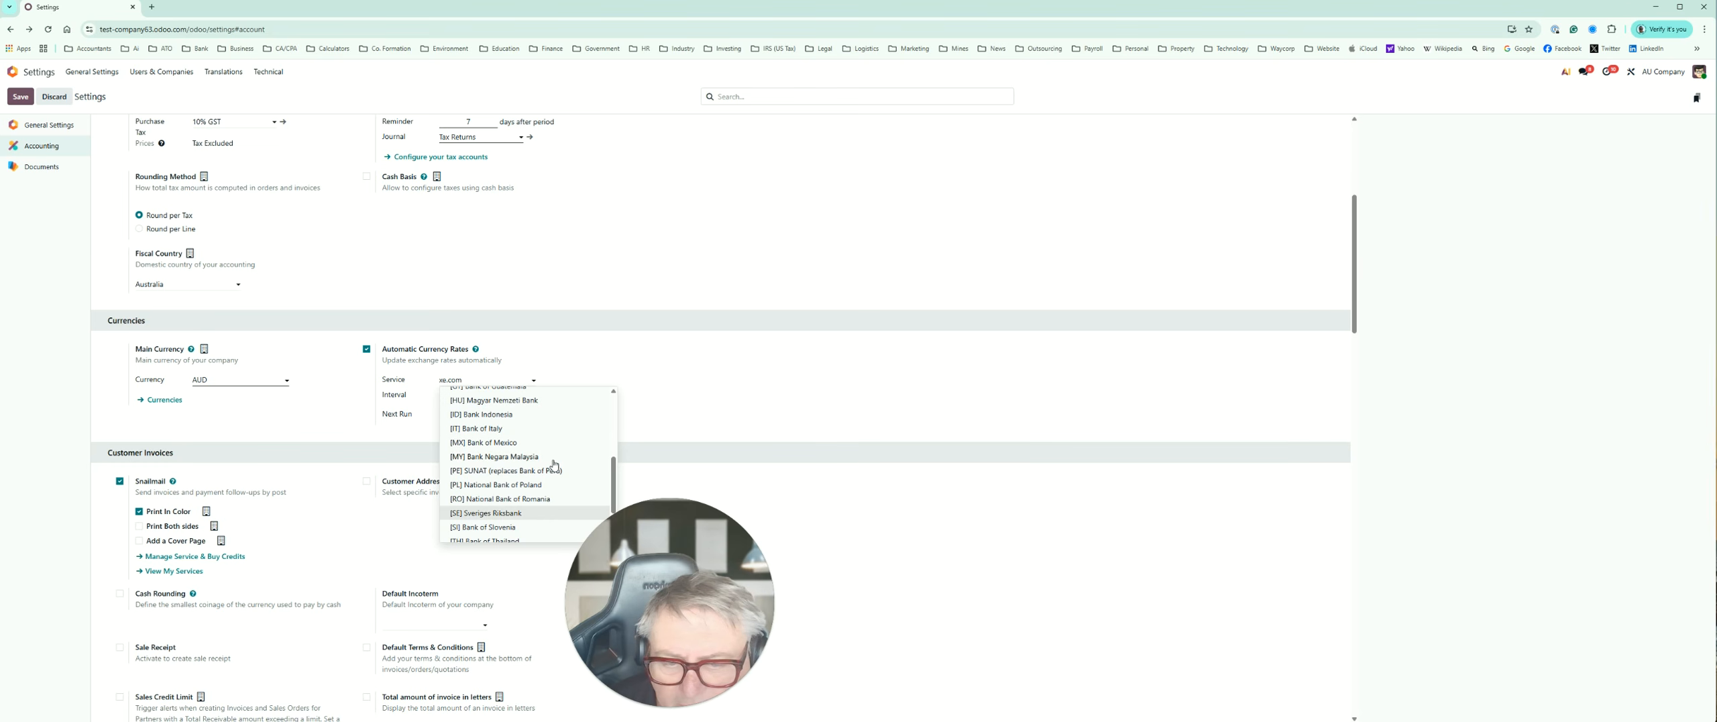
scroll(554, 463, "up", 4)
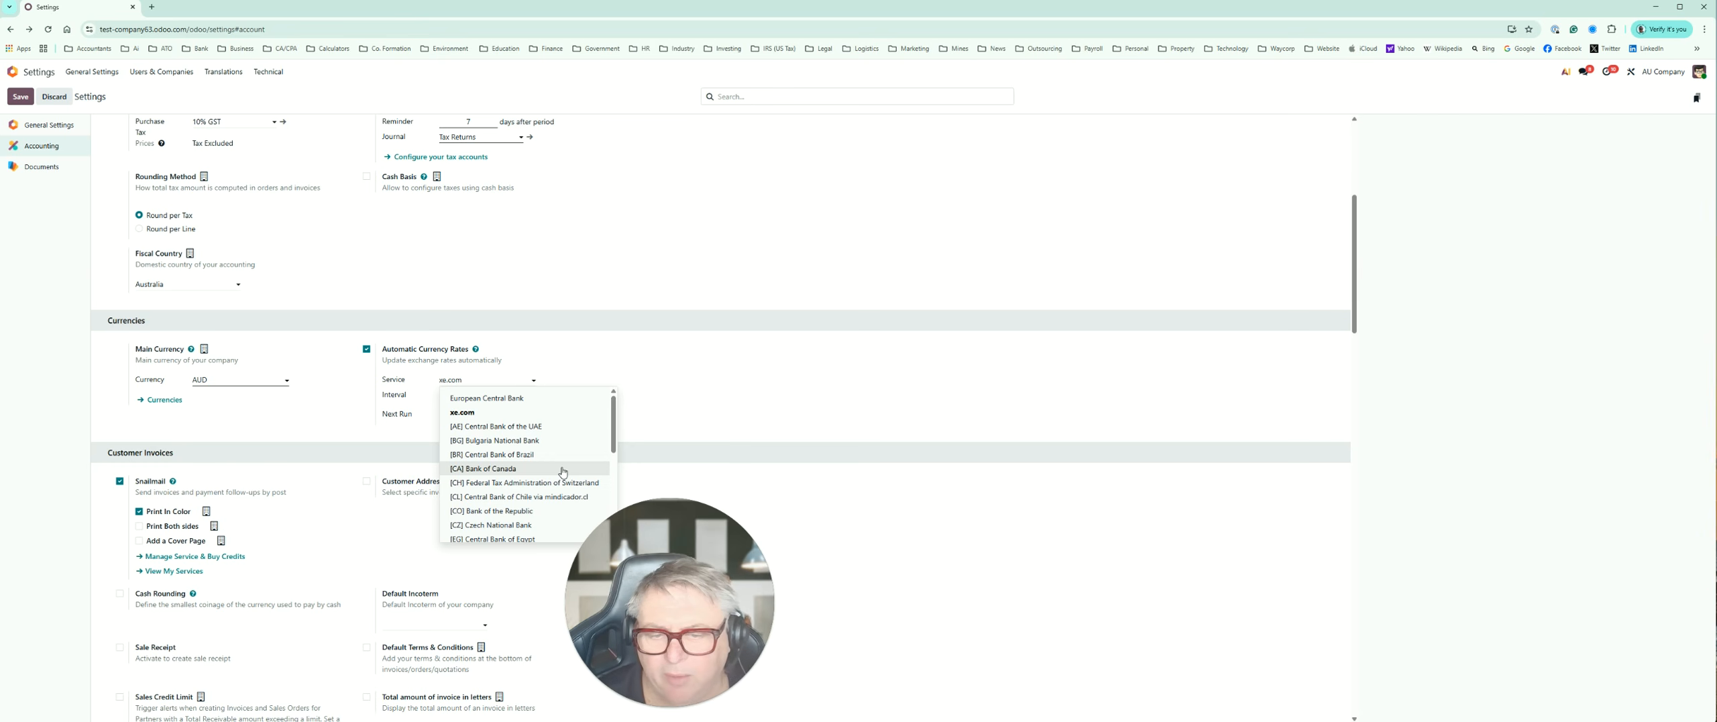
left_click(479, 414)
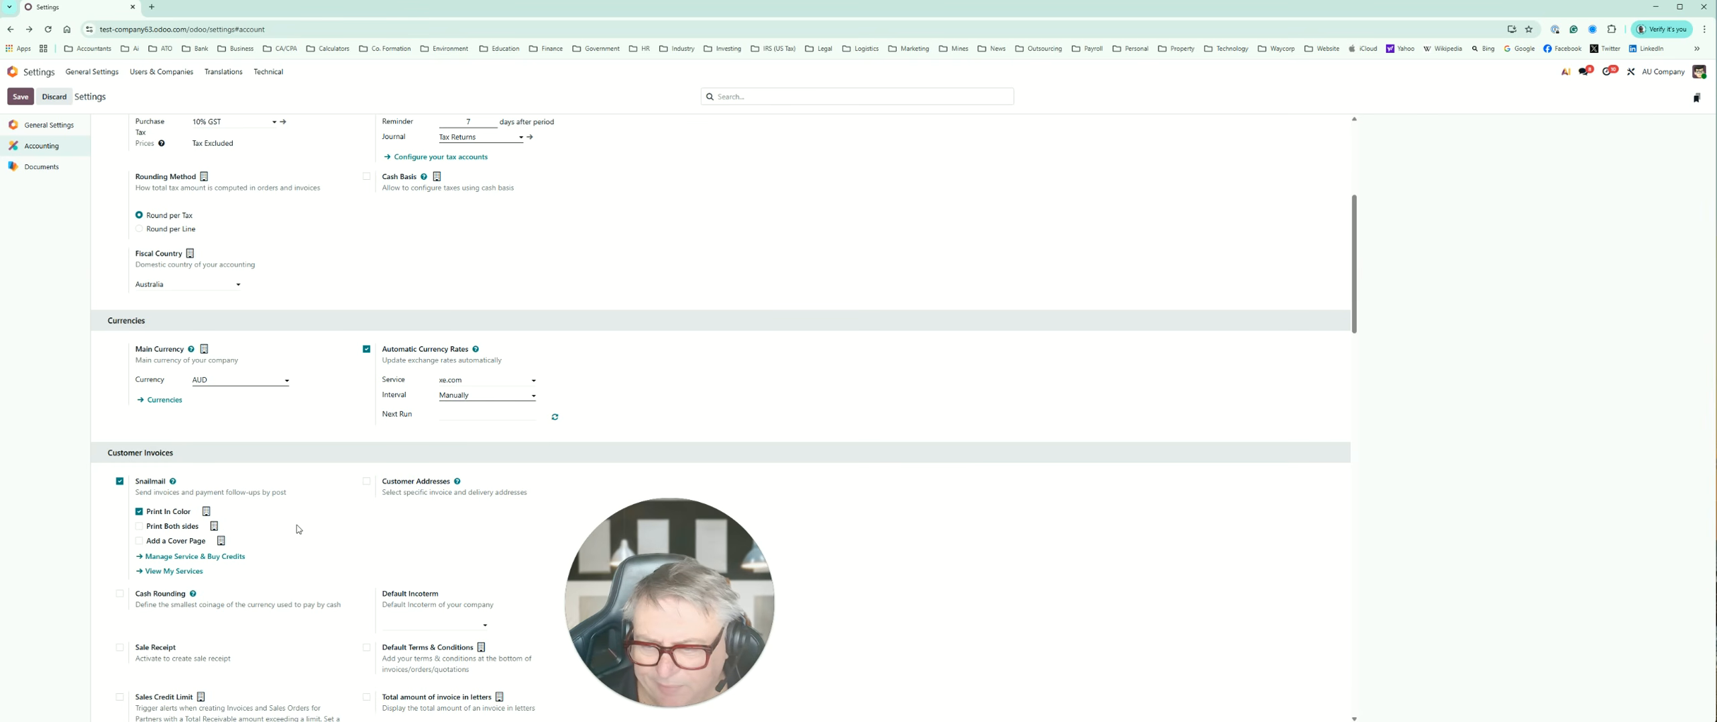
left_click(21, 98)
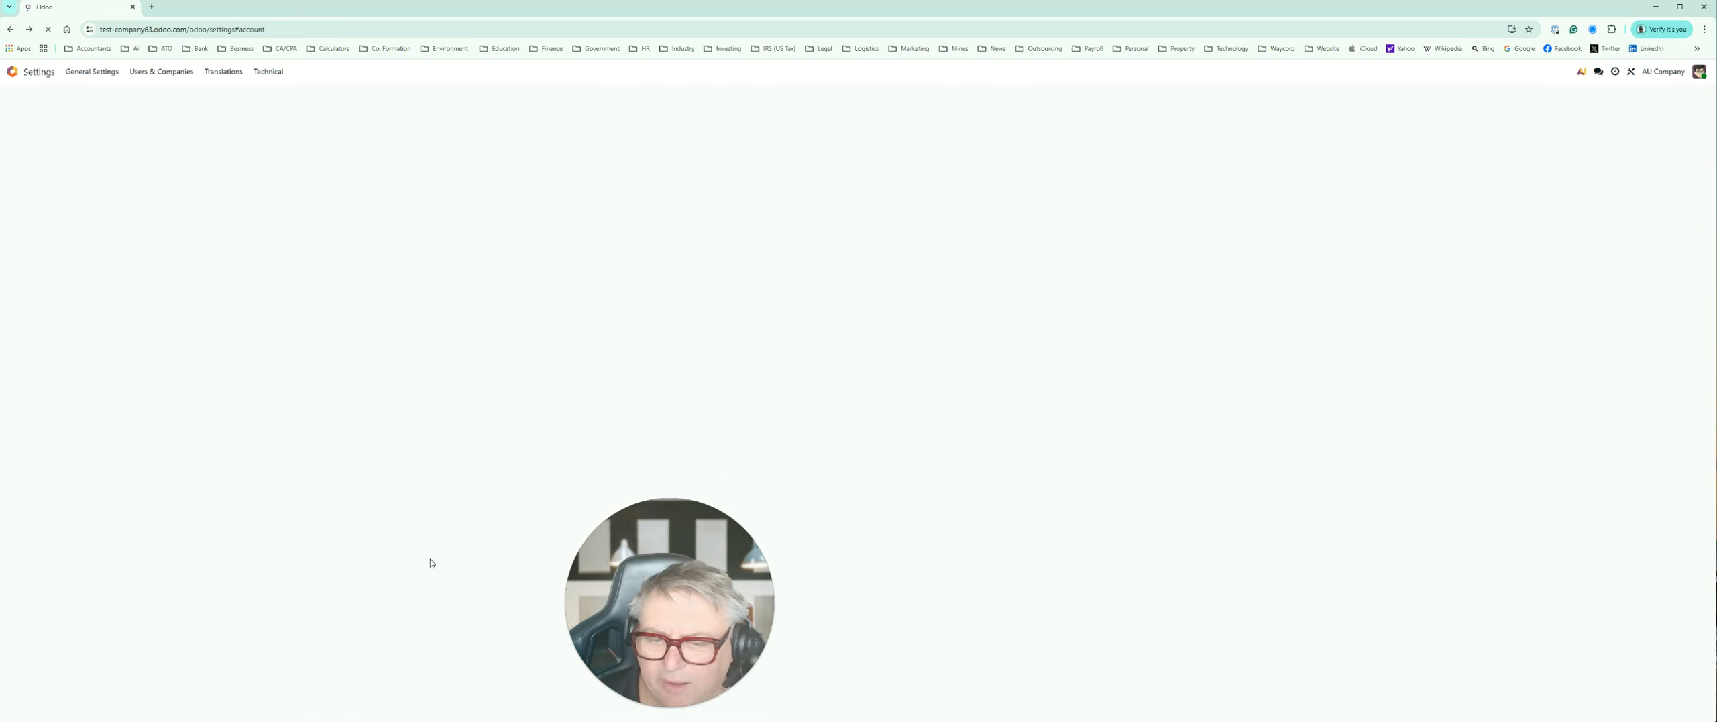
Step: Review the Customer Invoices settings and view the available Default Incoterm options, leaving the field empty
scroll(368, 538, "down", 4)
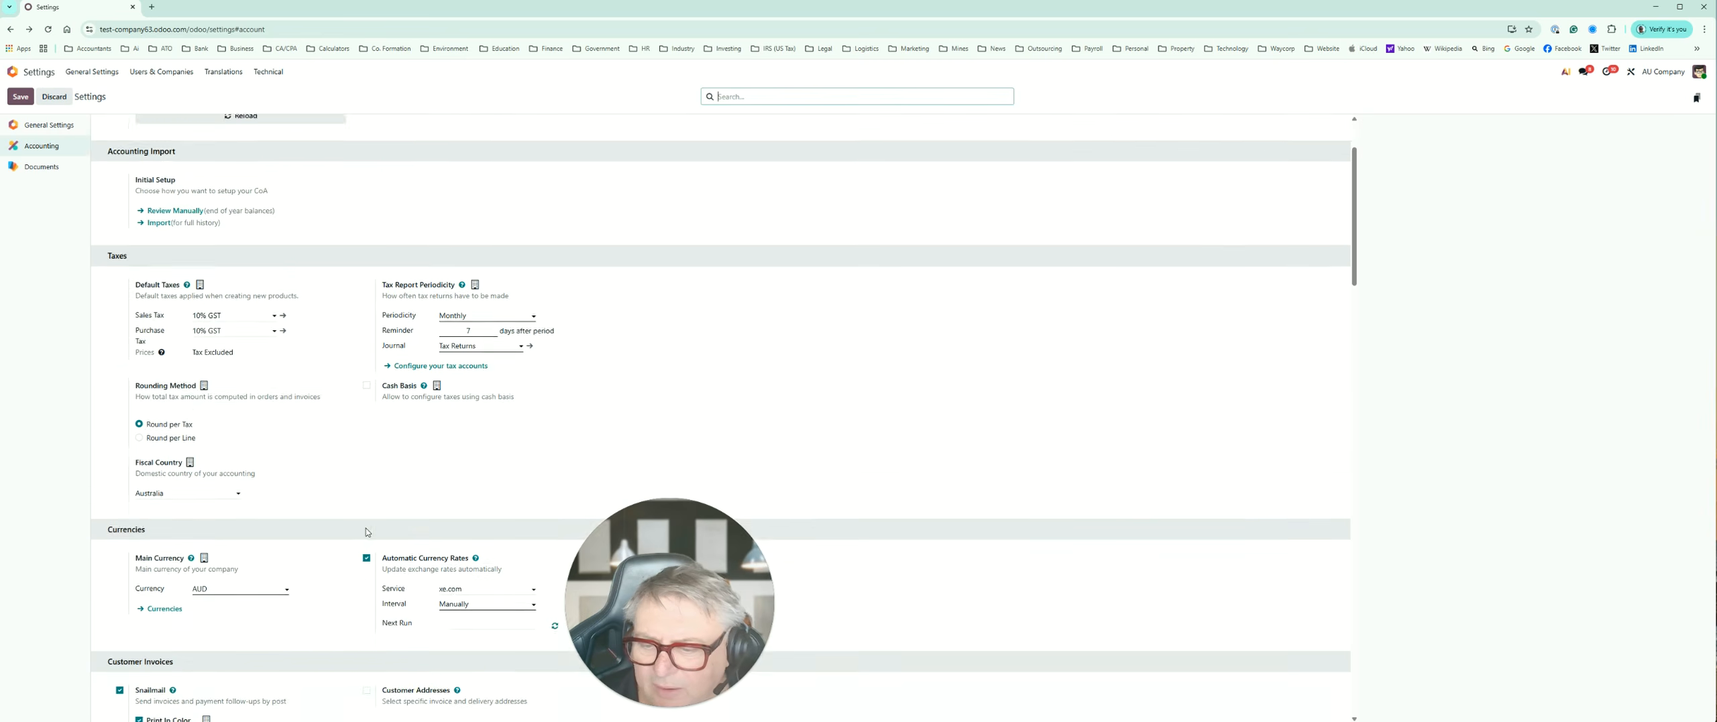
scroll(367, 532, "down", 3)
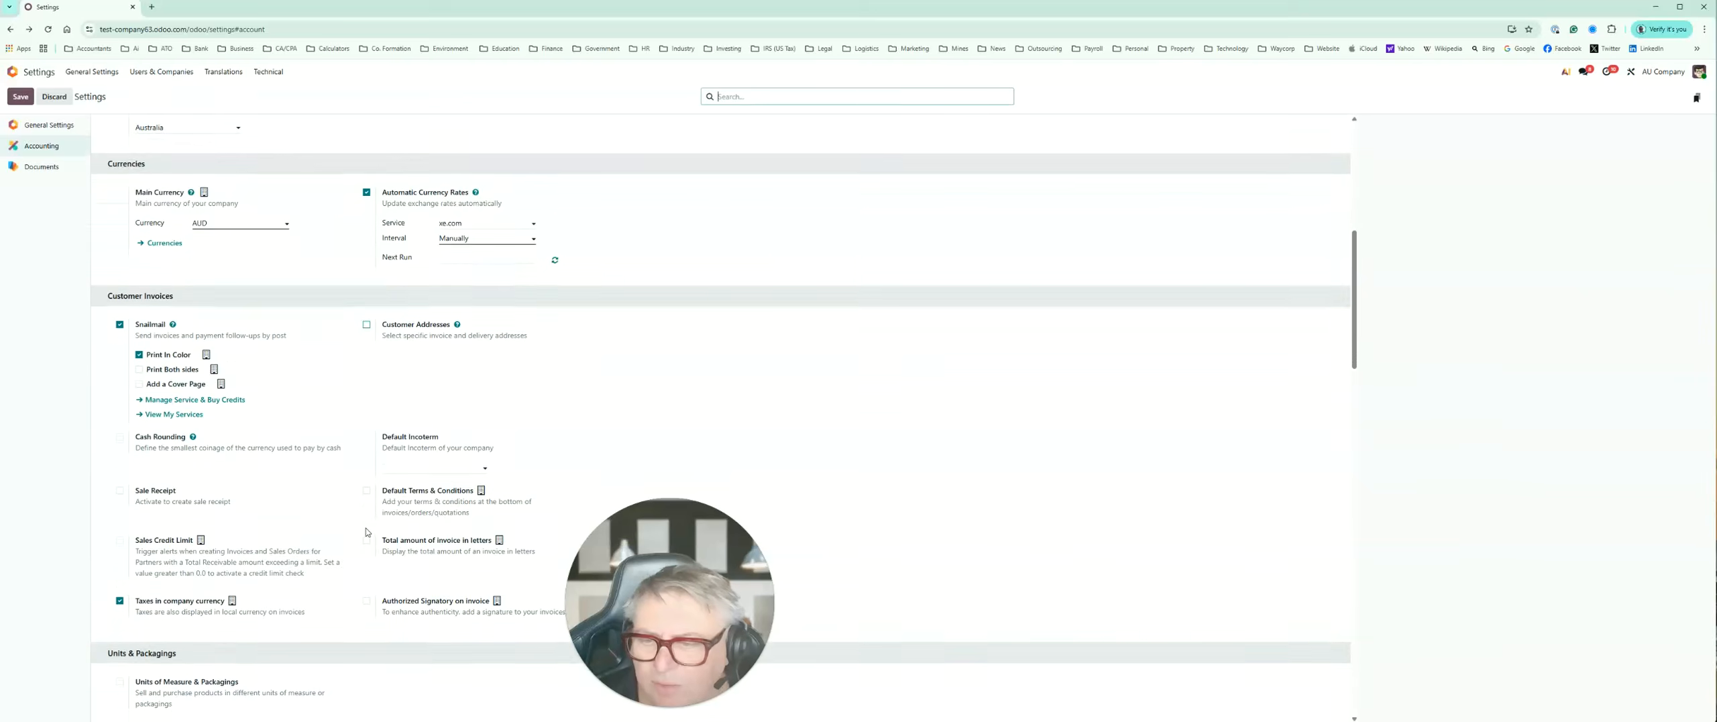
scroll(367, 532, "down", 2)
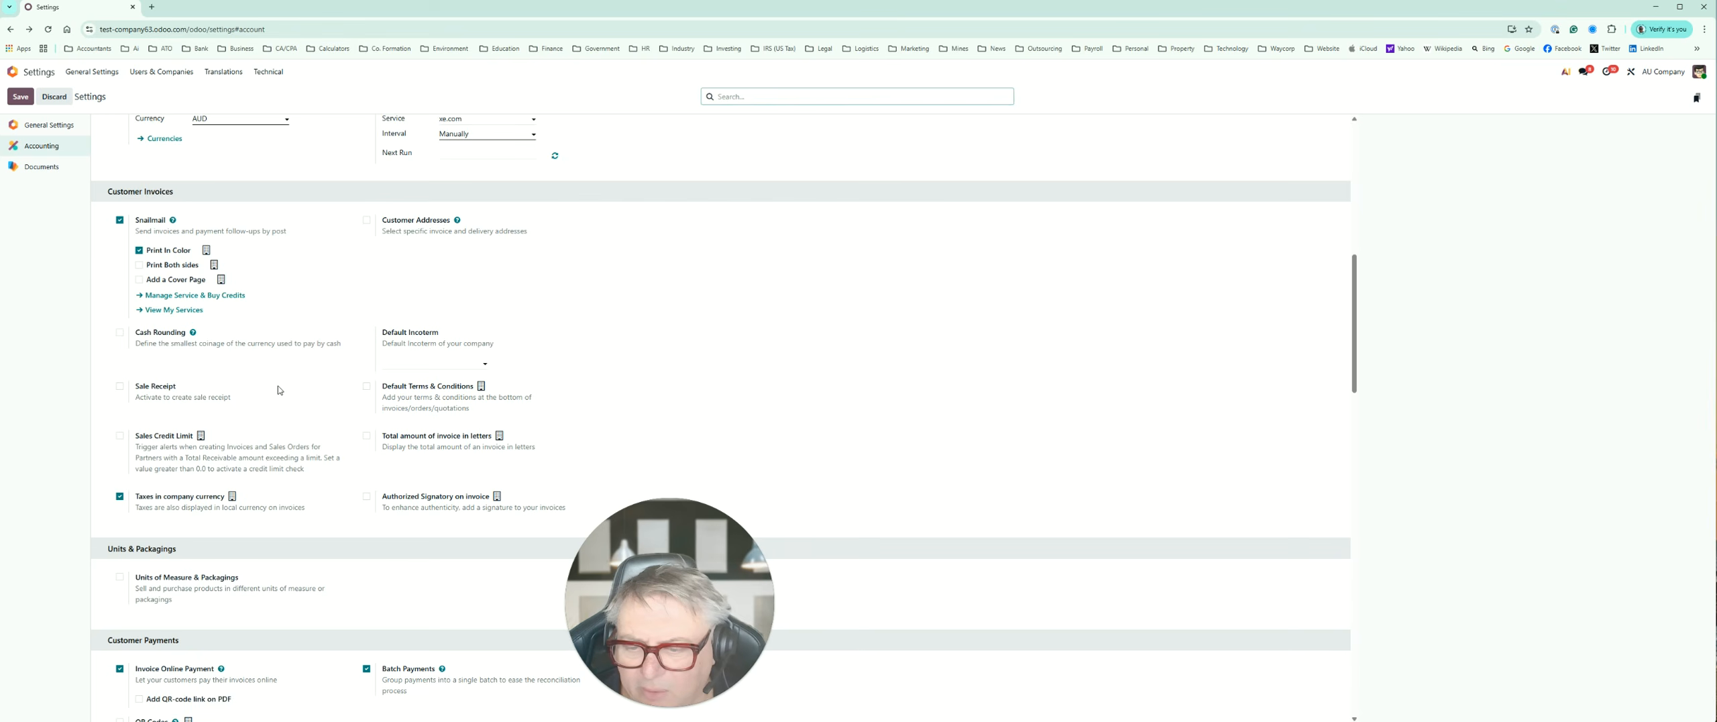
scroll(279, 390, "down", 2)
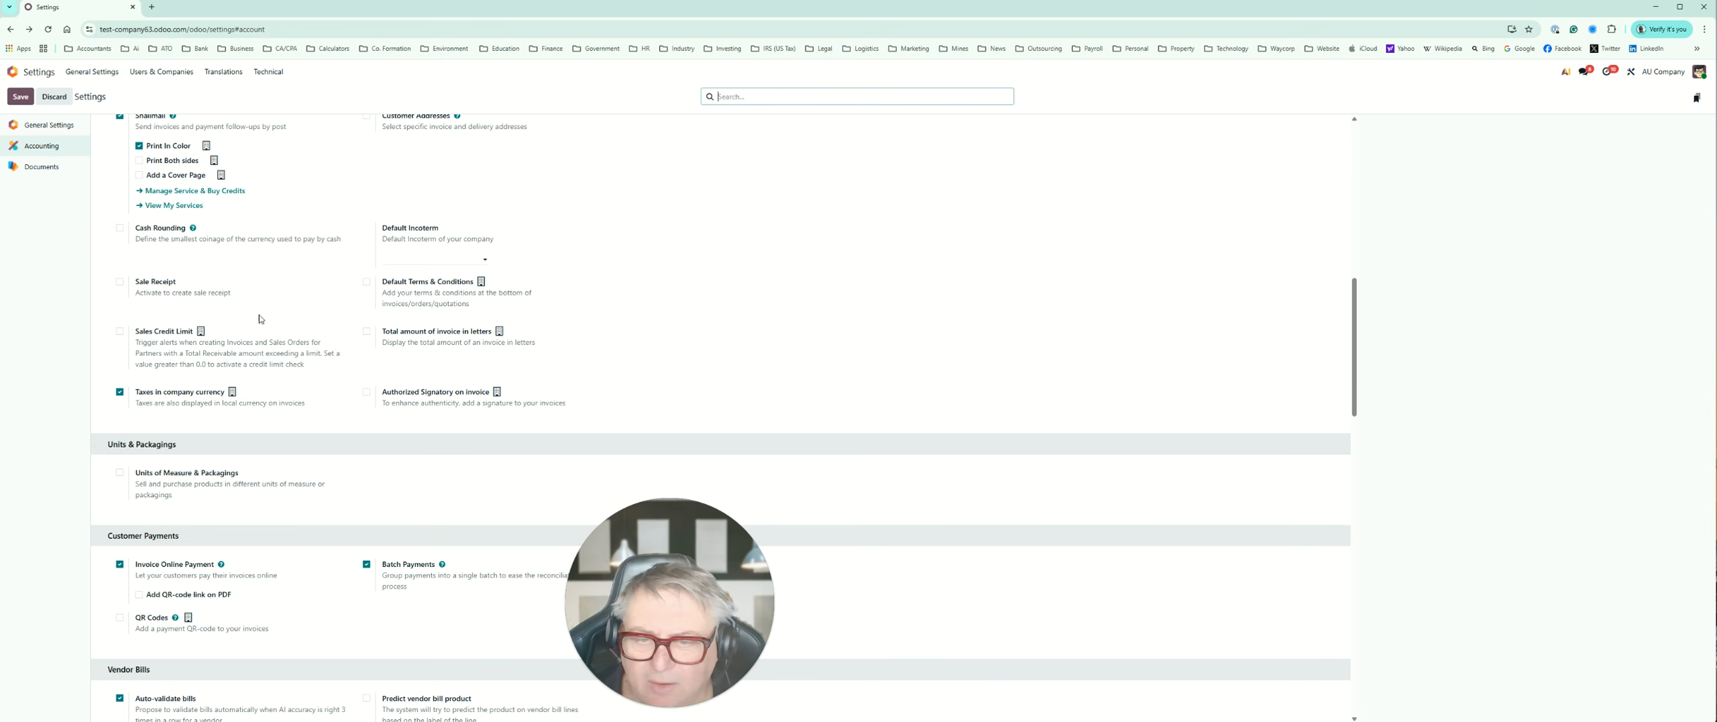
left_click(486, 261)
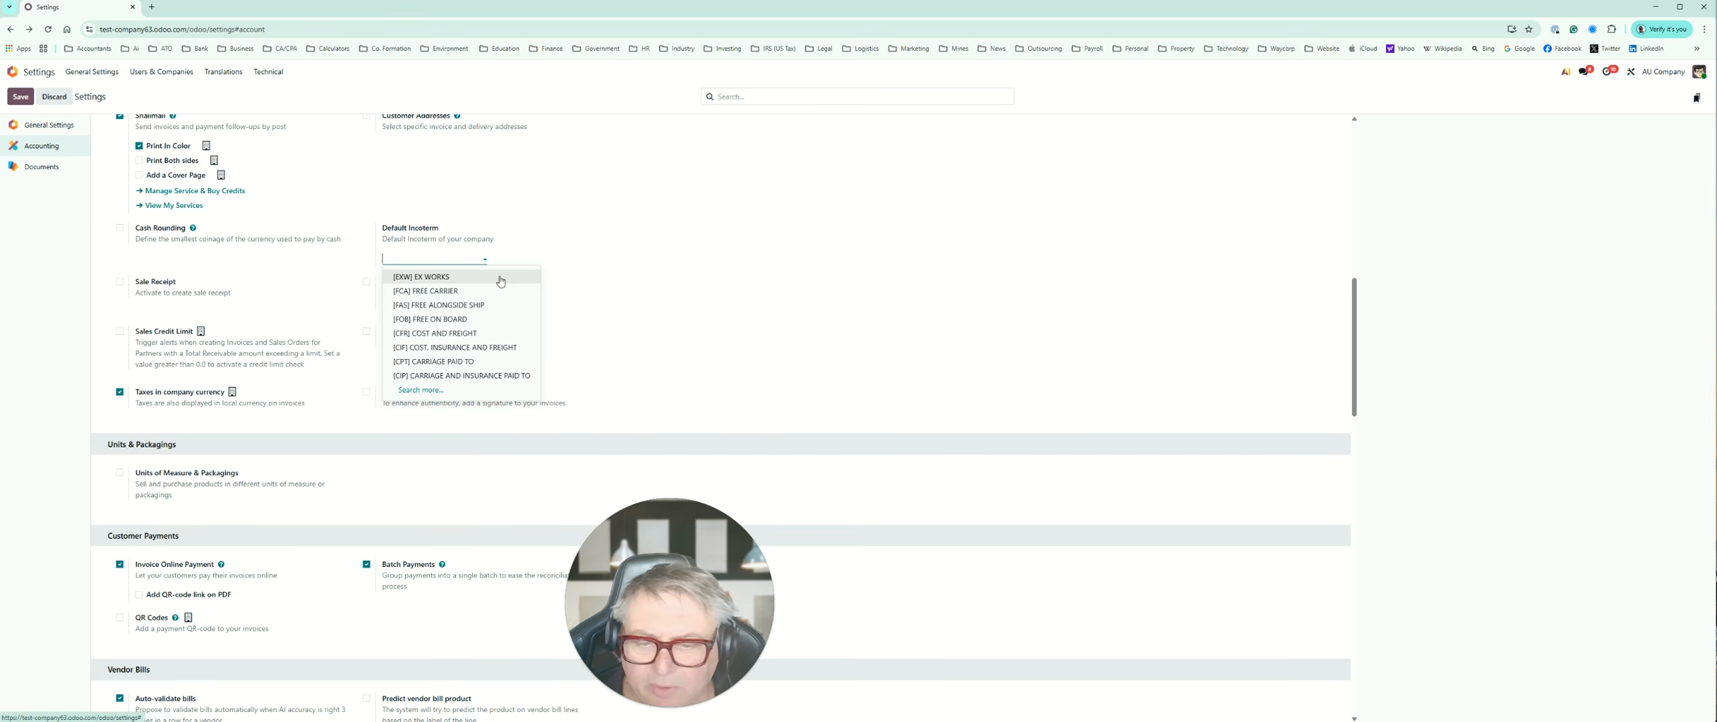
left_click(574, 218)
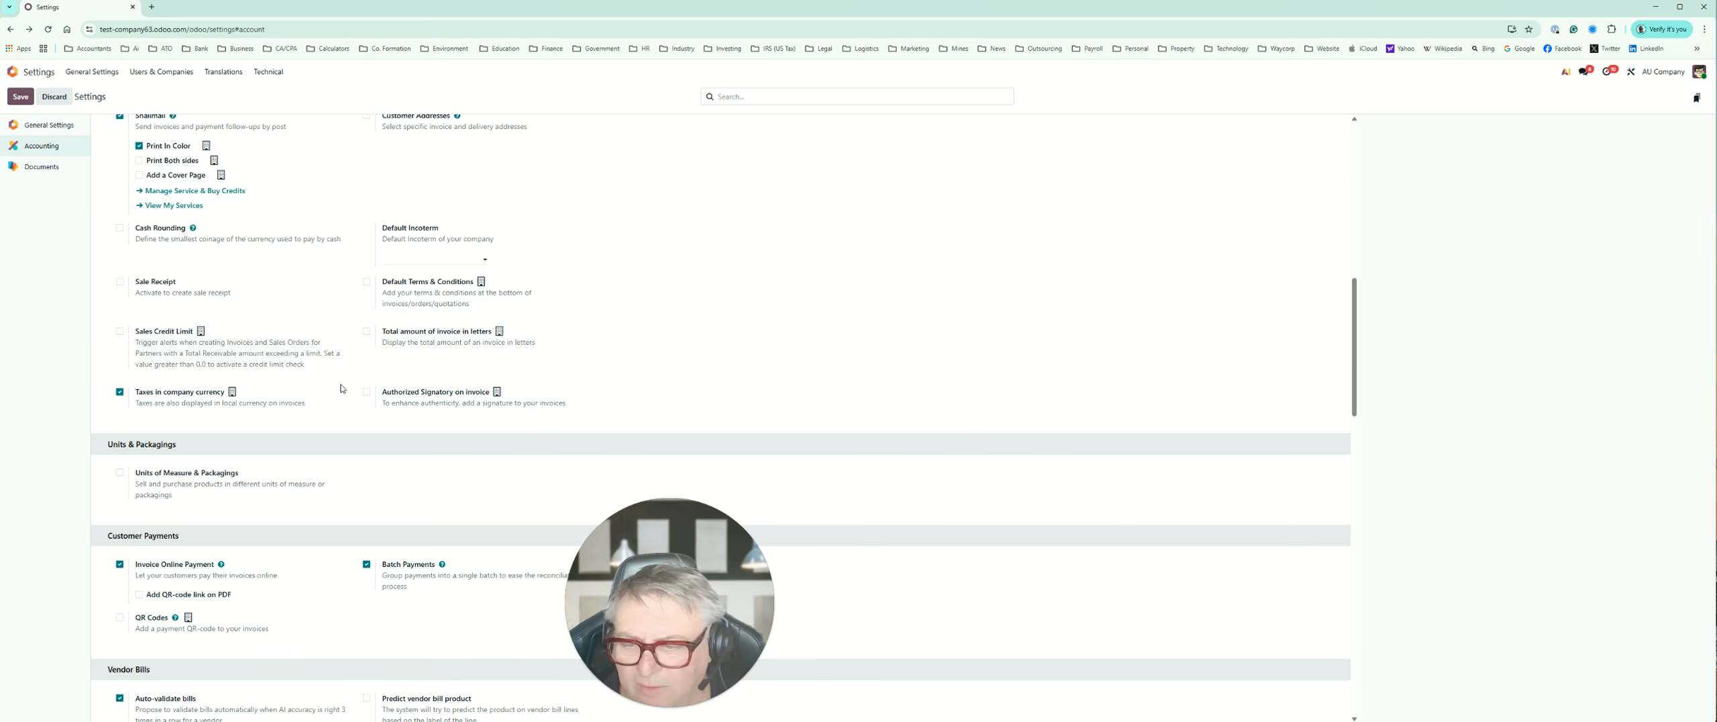
Step: Review the payment and vendor bill settings, view the Document Digitization service account and its credit packs, and return to the settings
scroll(341, 388, "down", 2)
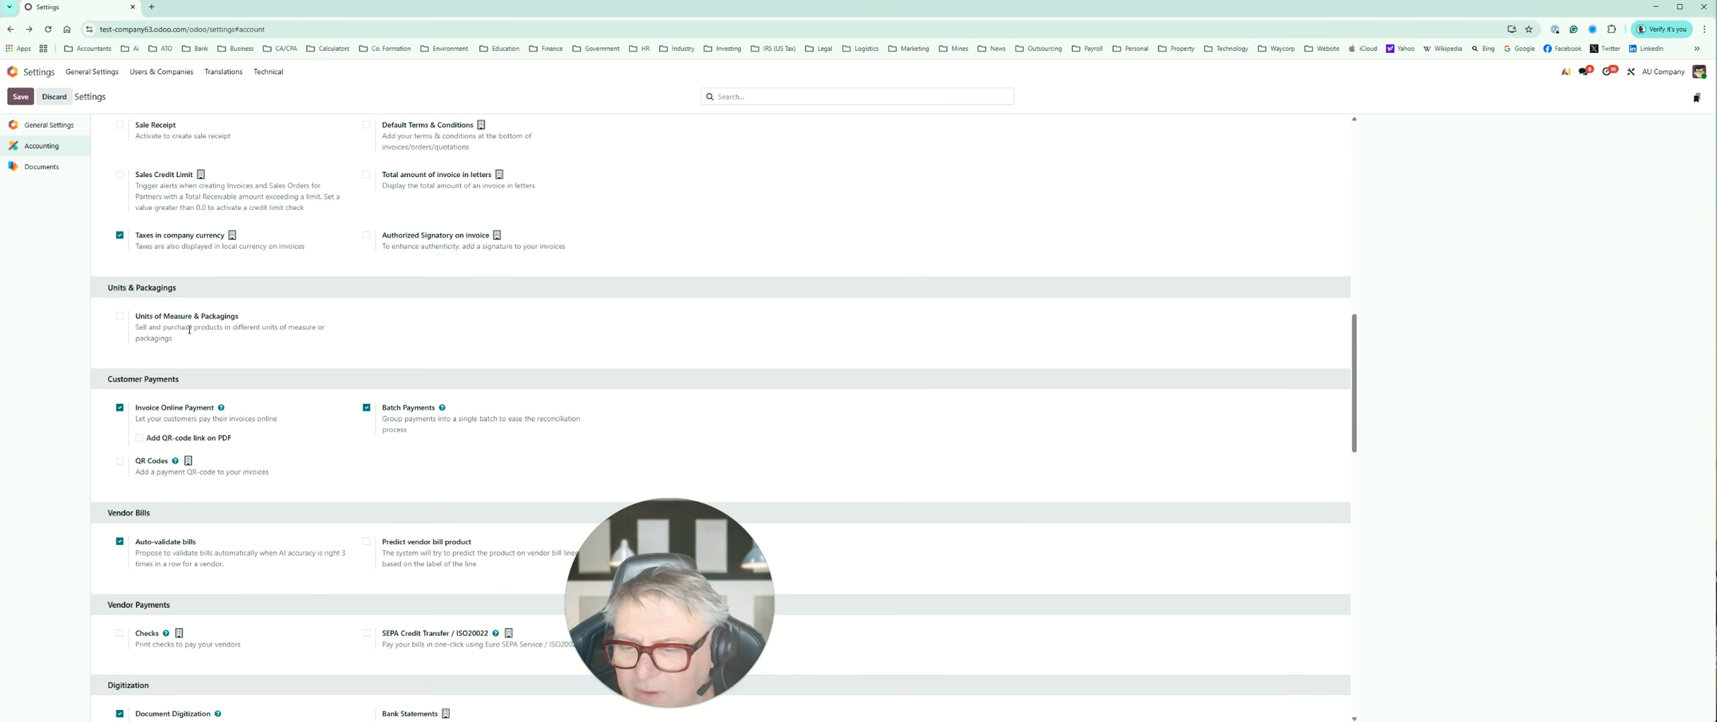
scroll(189, 330, "down", 1)
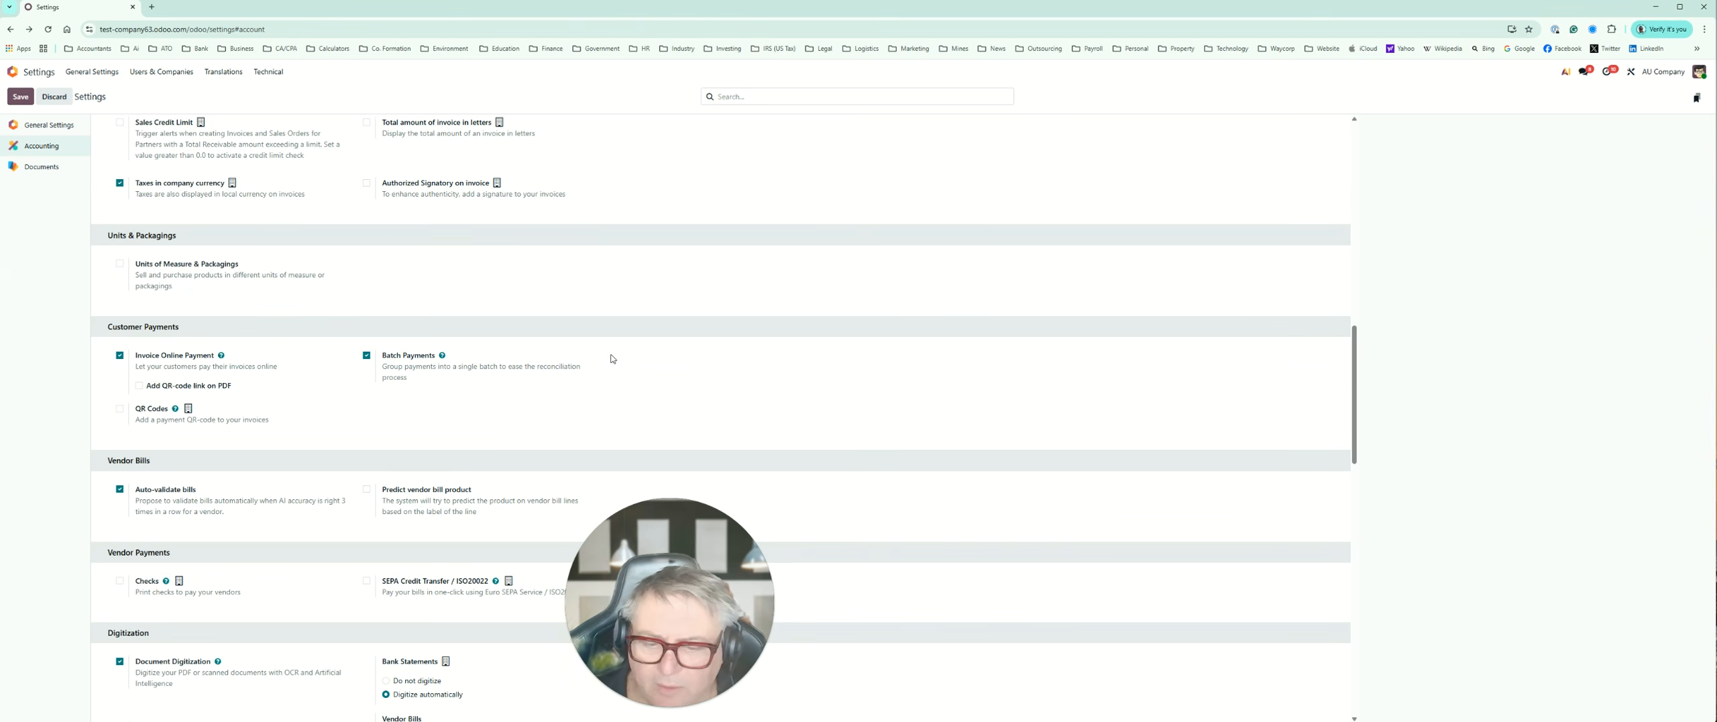
scroll(611, 359, "down", 2)
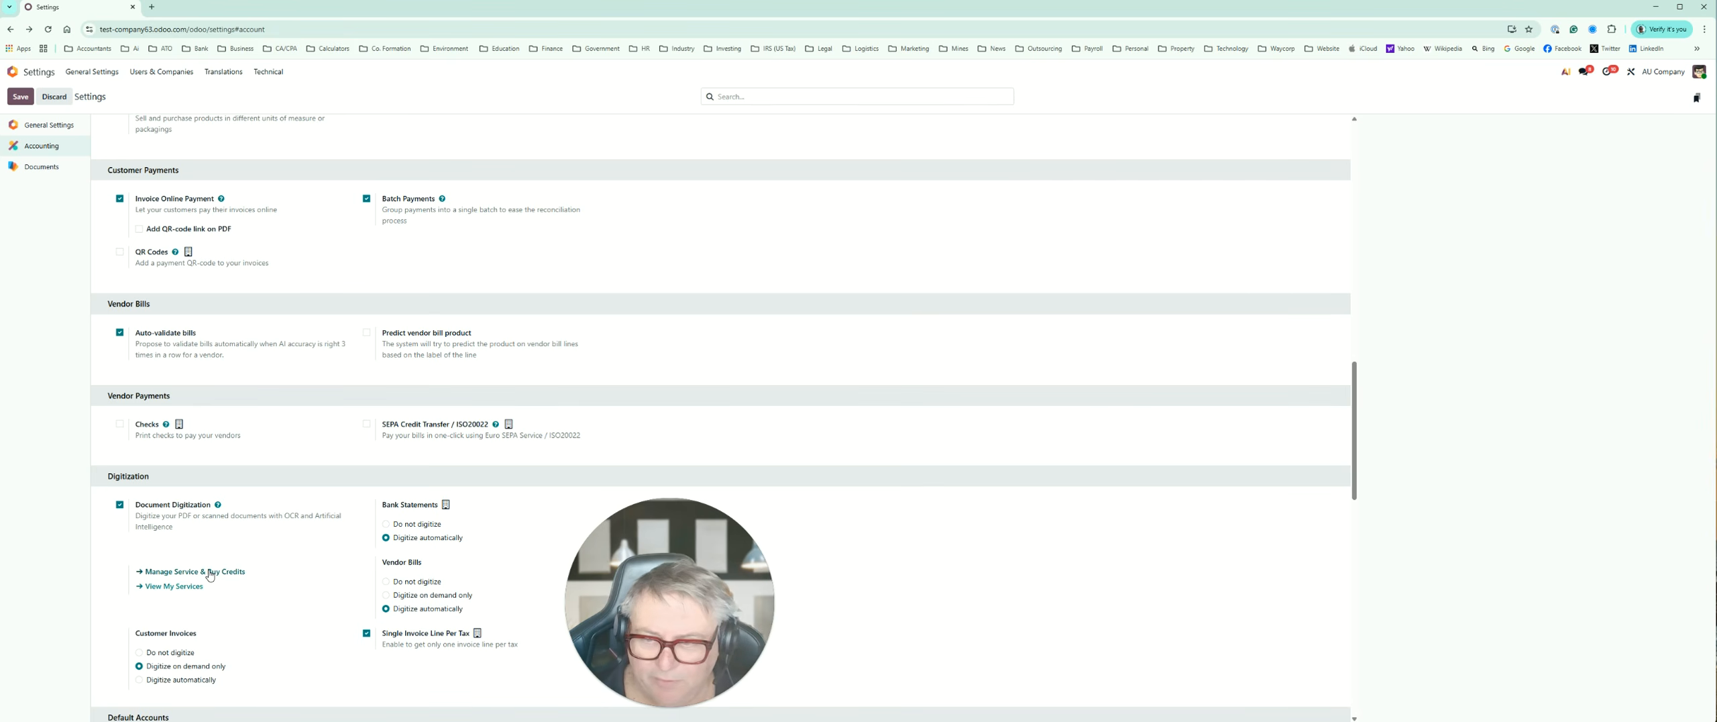
left_click(209, 576)
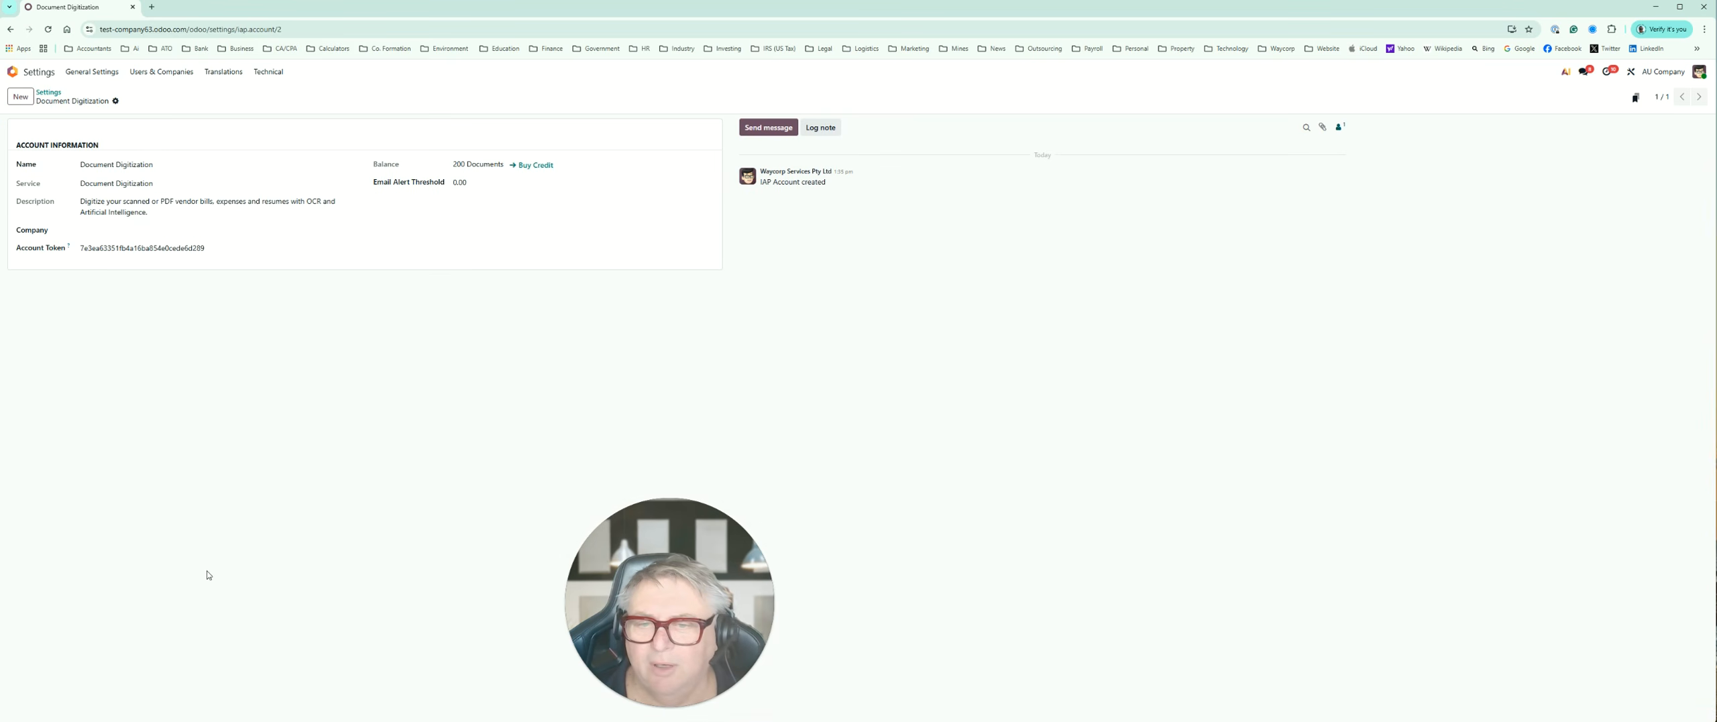
left_click(551, 167)
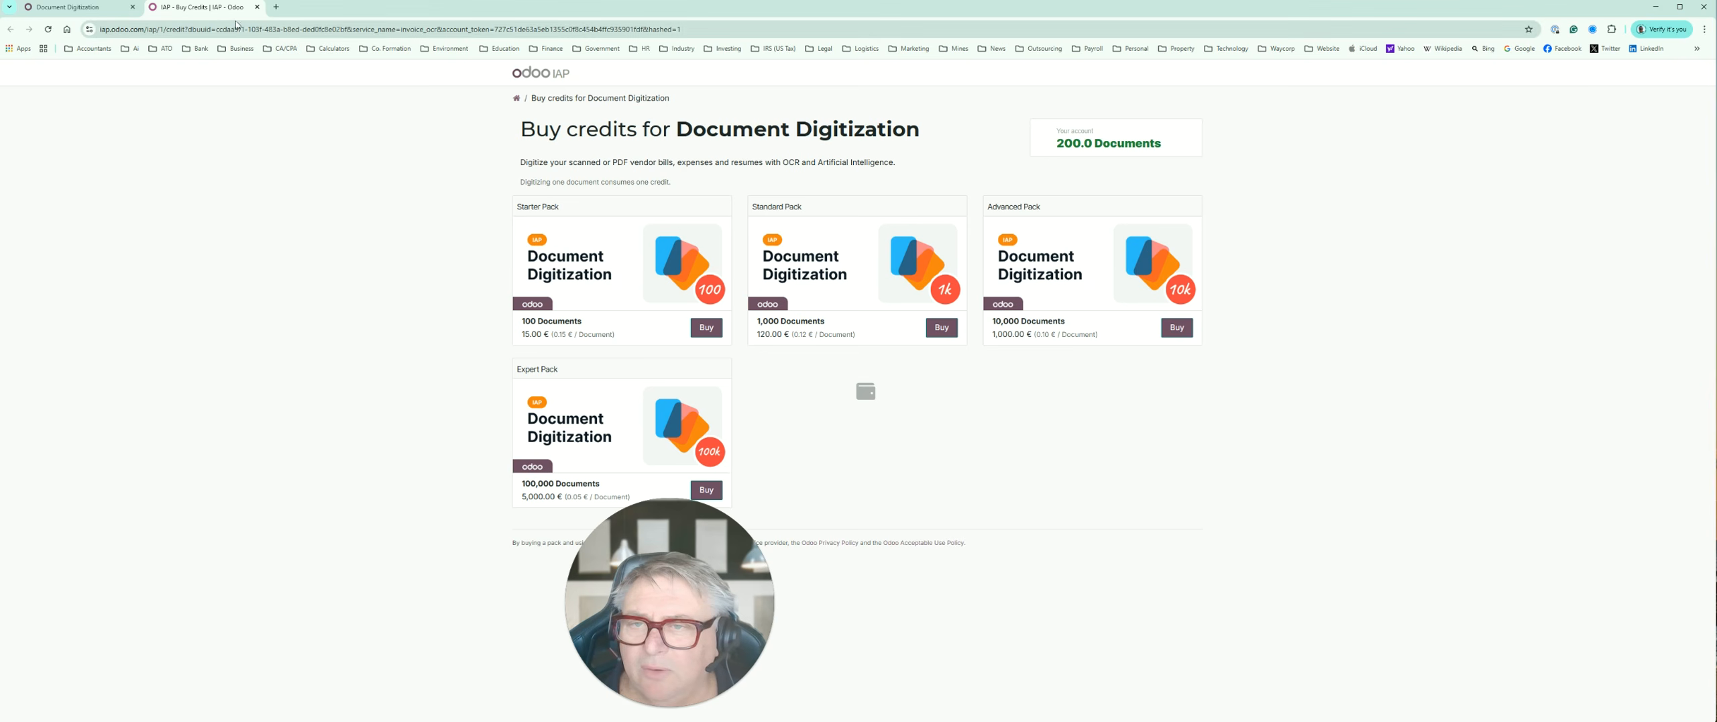
left_click(257, 7)
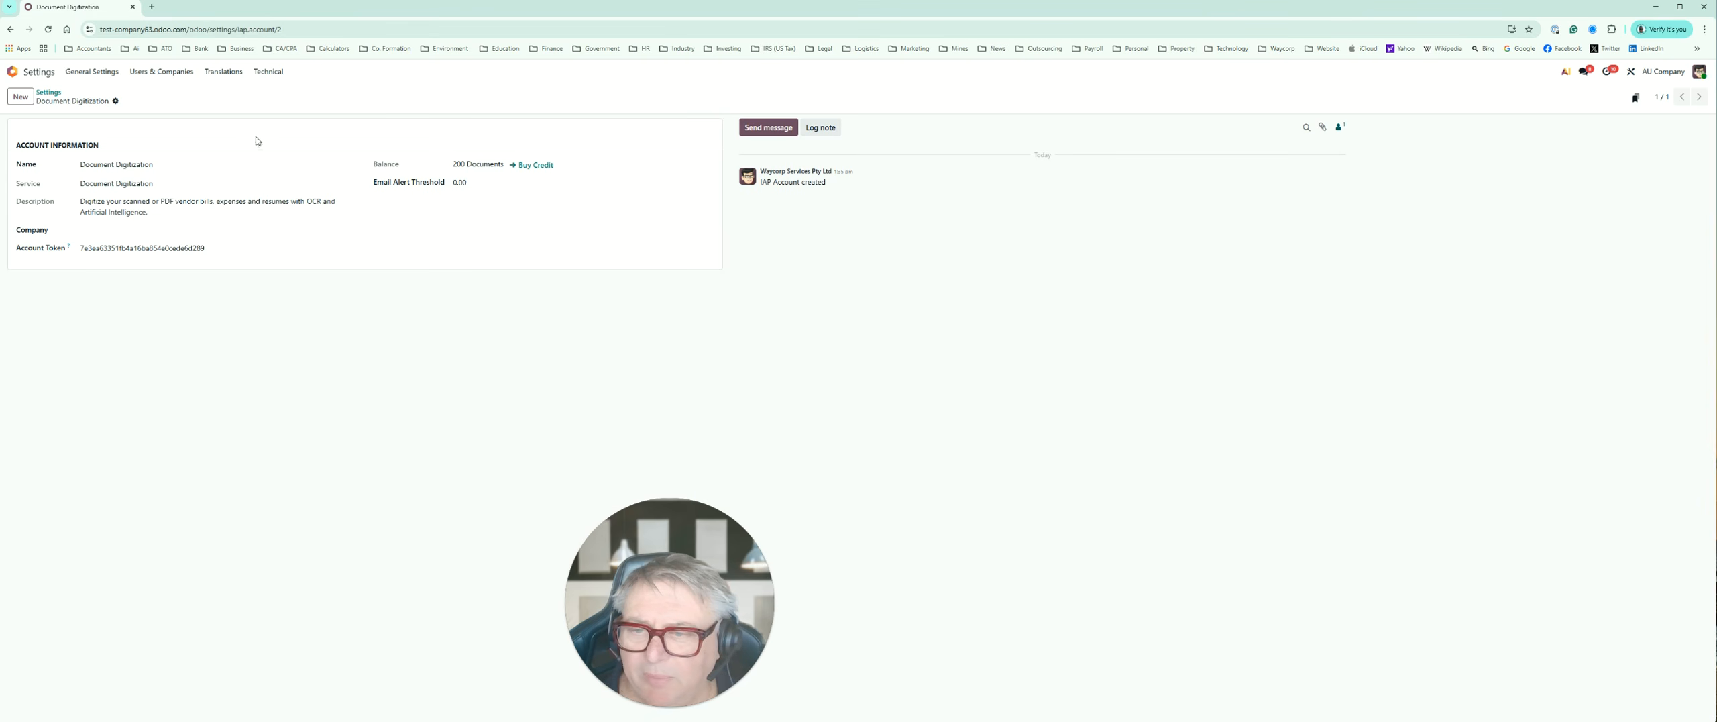
left_click(10, 29)
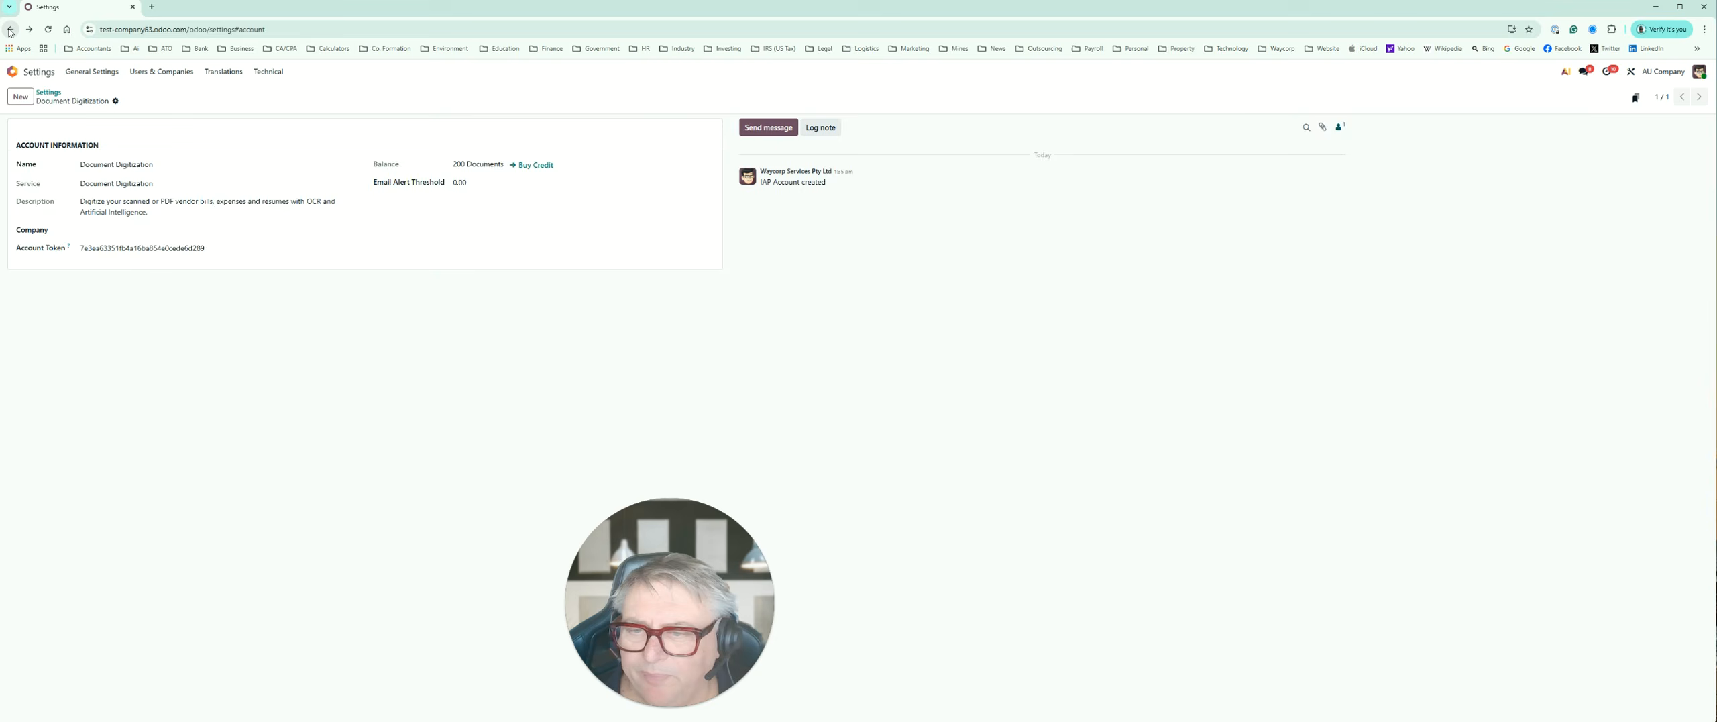
Step: Examine the Digitization options for bank statements, vendor bills and customer invoices in the Accounting settings
scroll(245, 542, "down", 5)
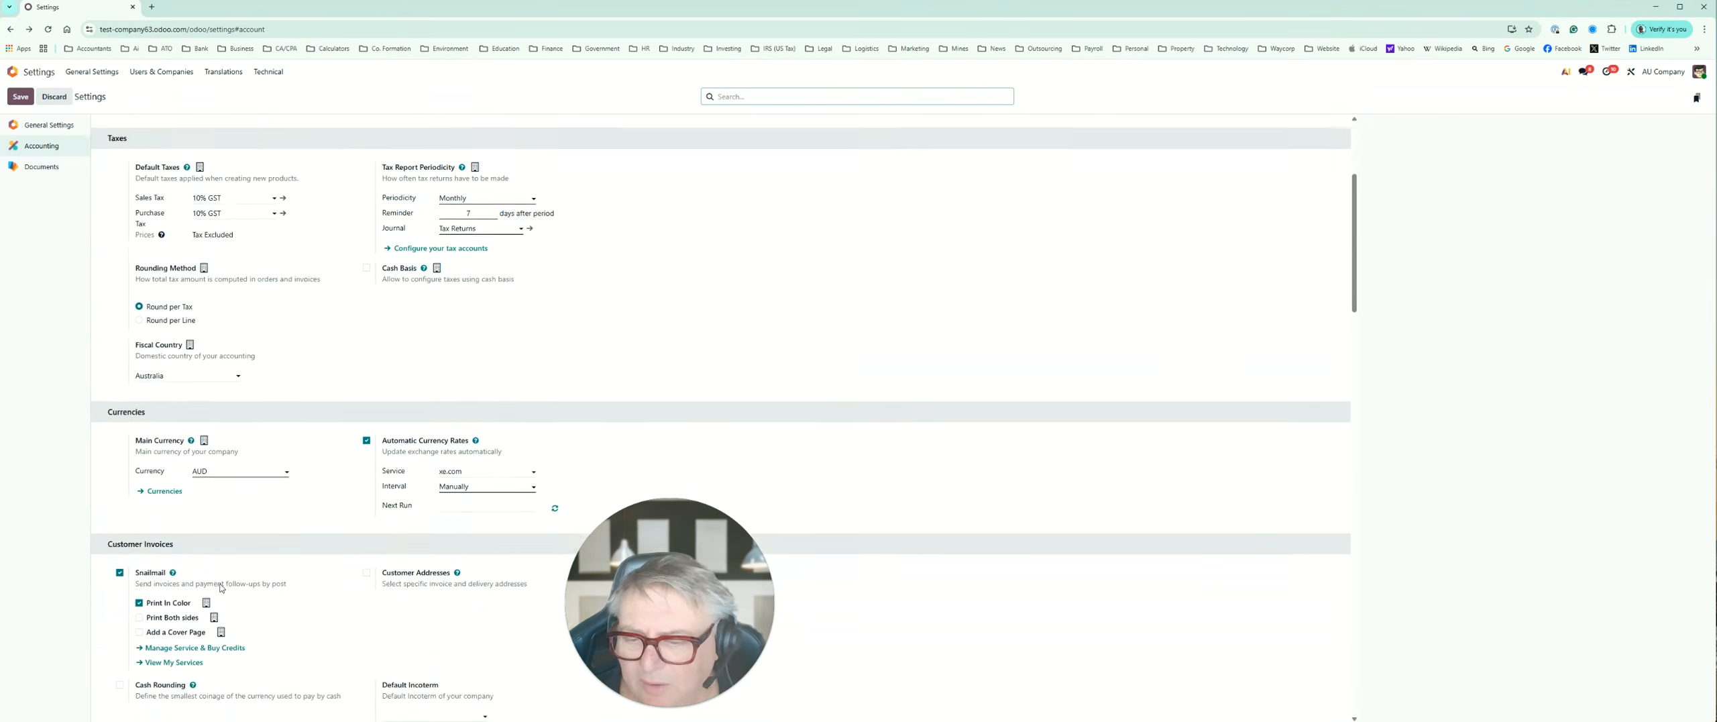
scroll(241, 541, "down", 6)
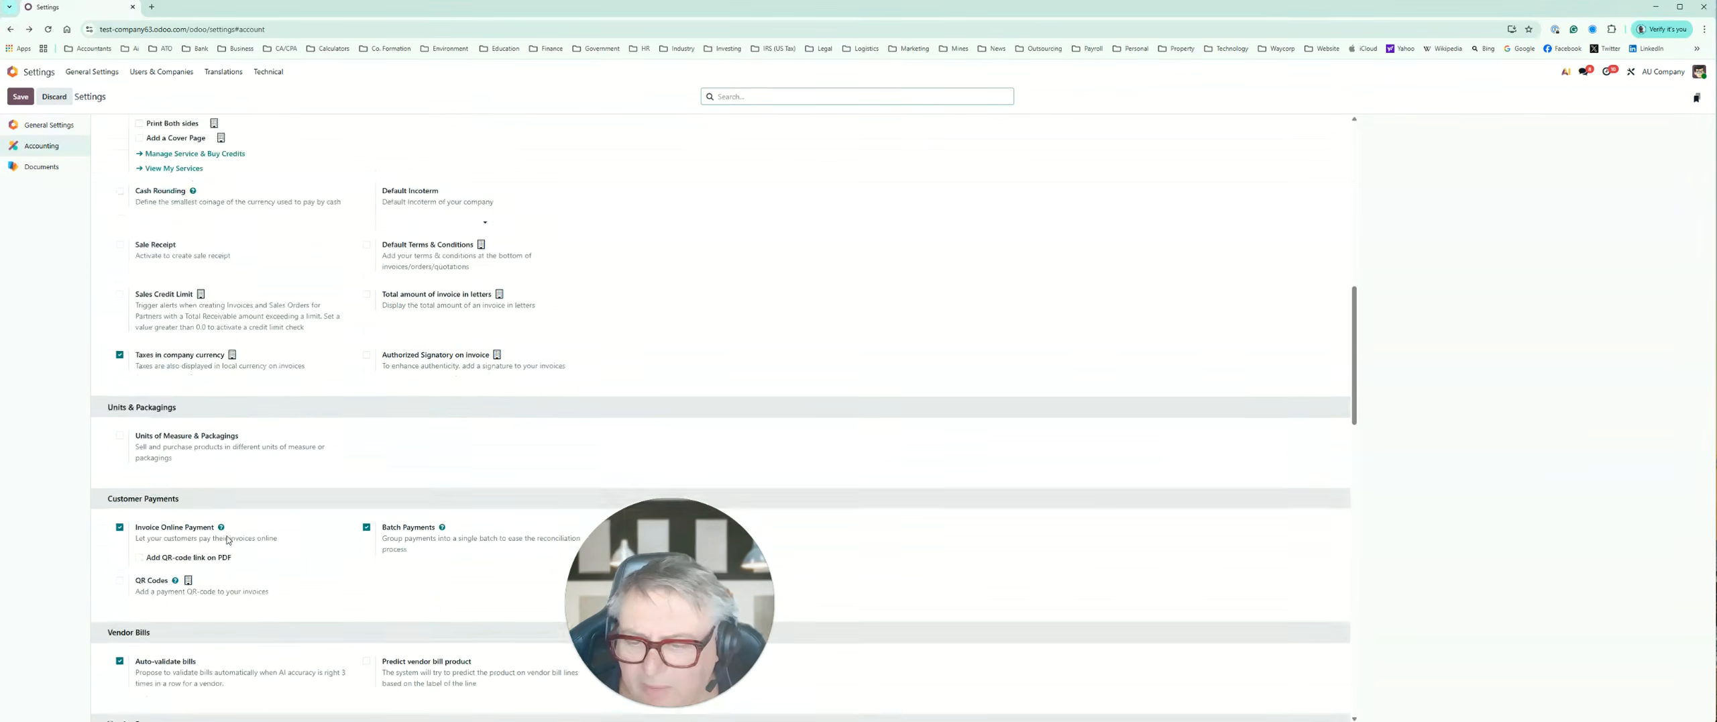
scroll(227, 540, "up", 2)
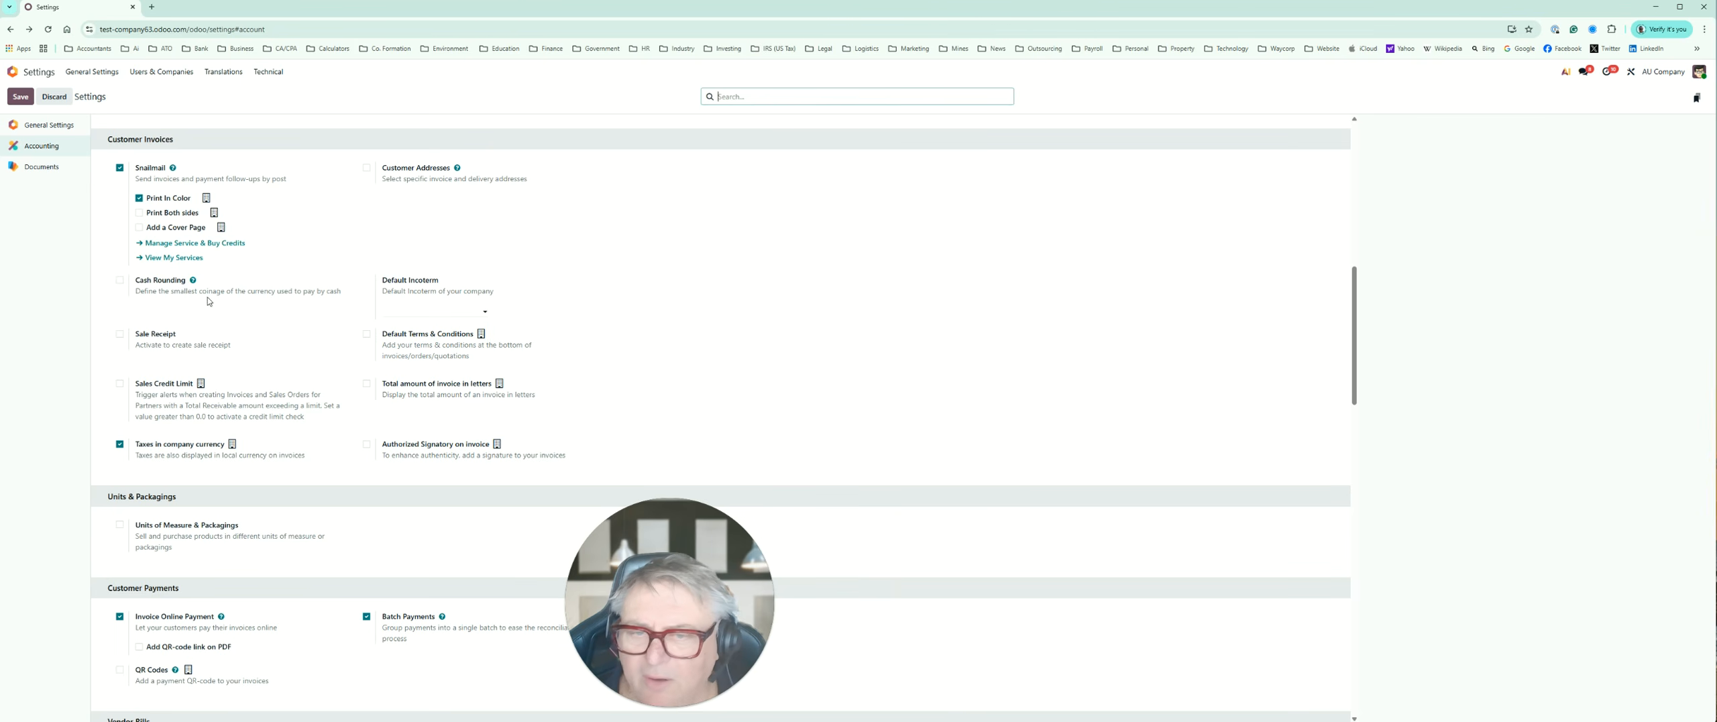
scroll(236, 373, "down", 3)
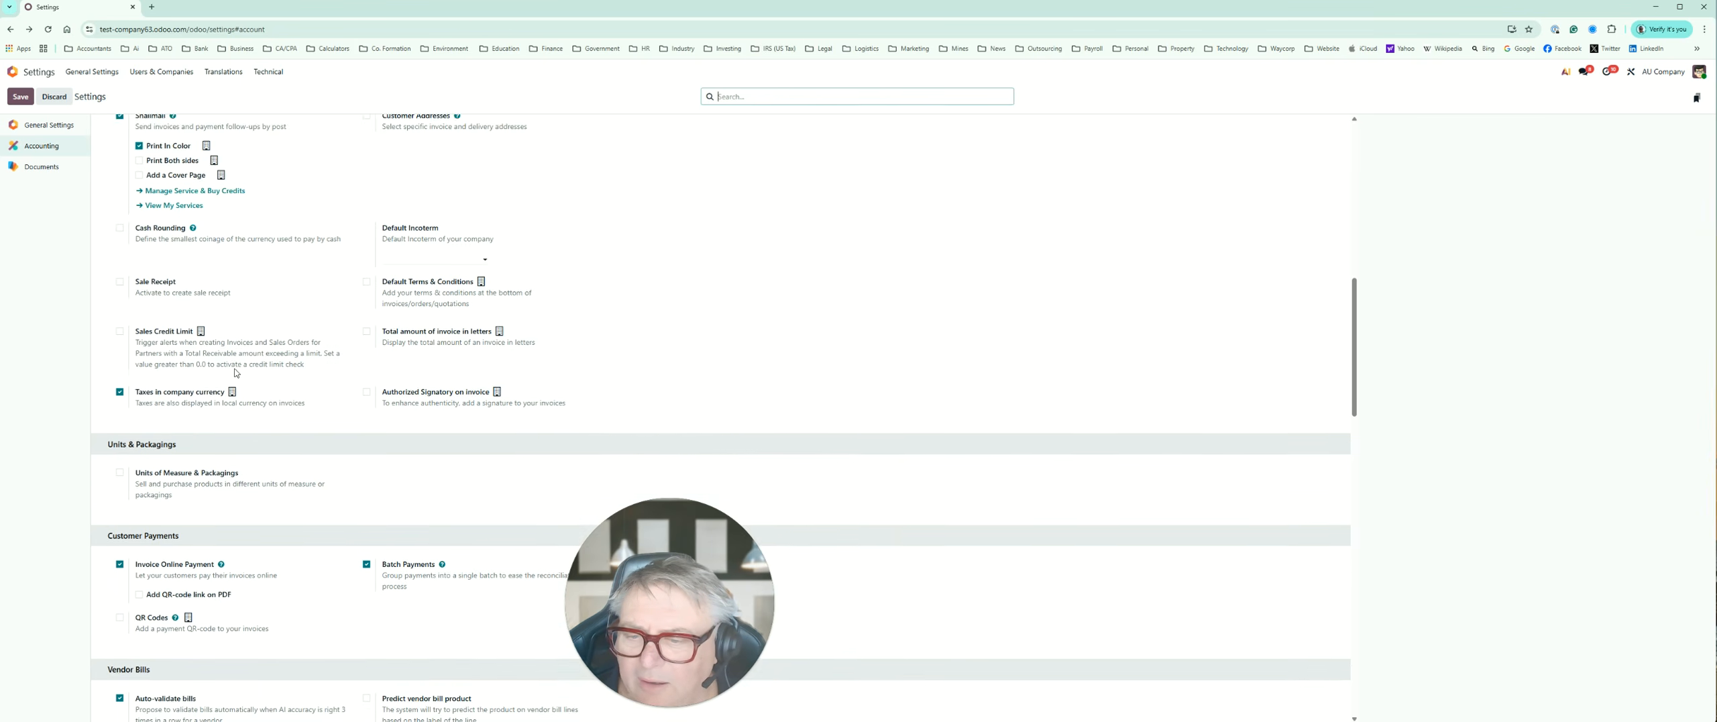
scroll(236, 373, "down", 2)
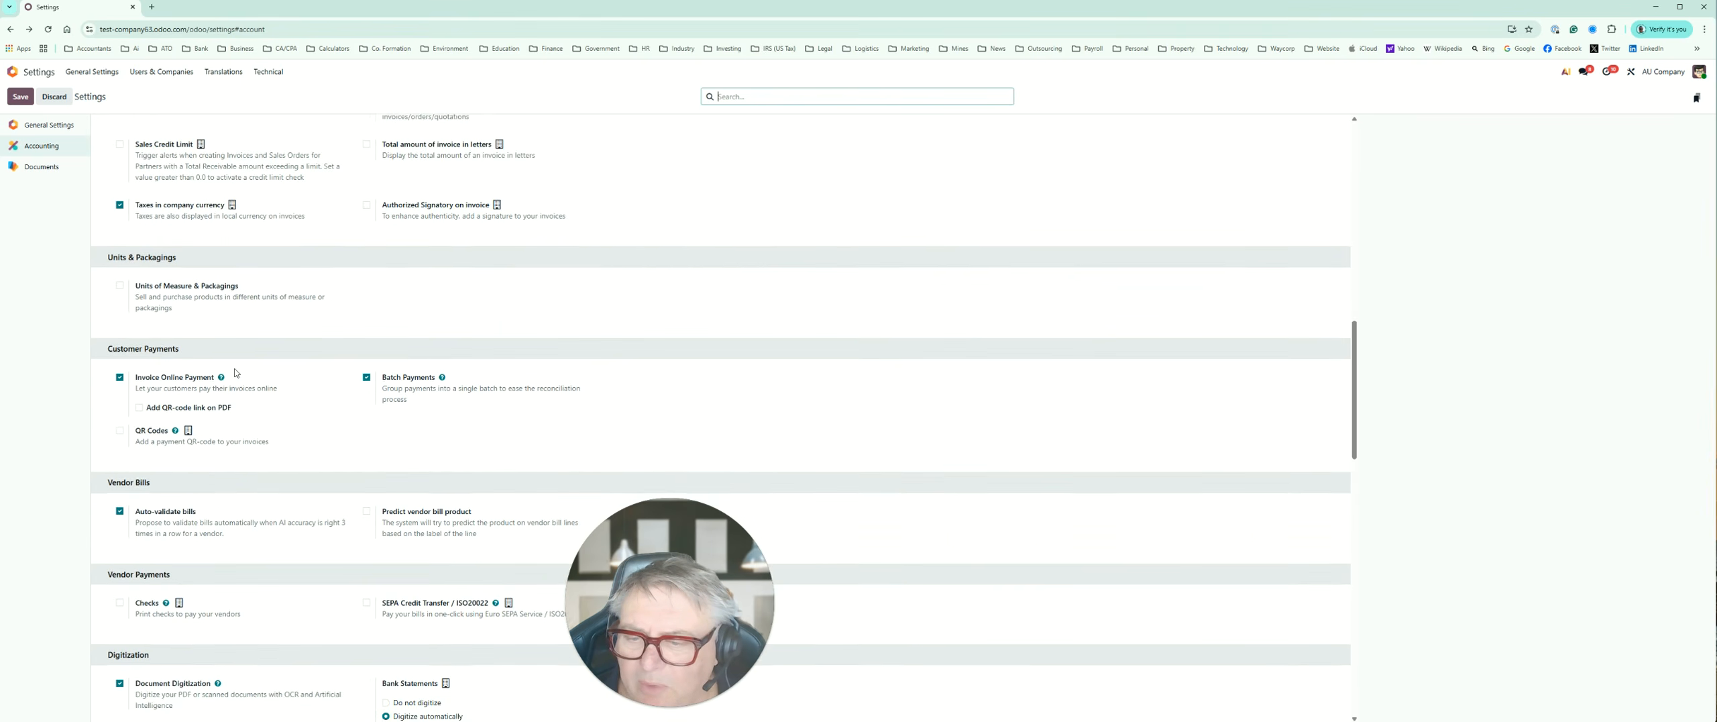
scroll(177, 367, "down", 5)
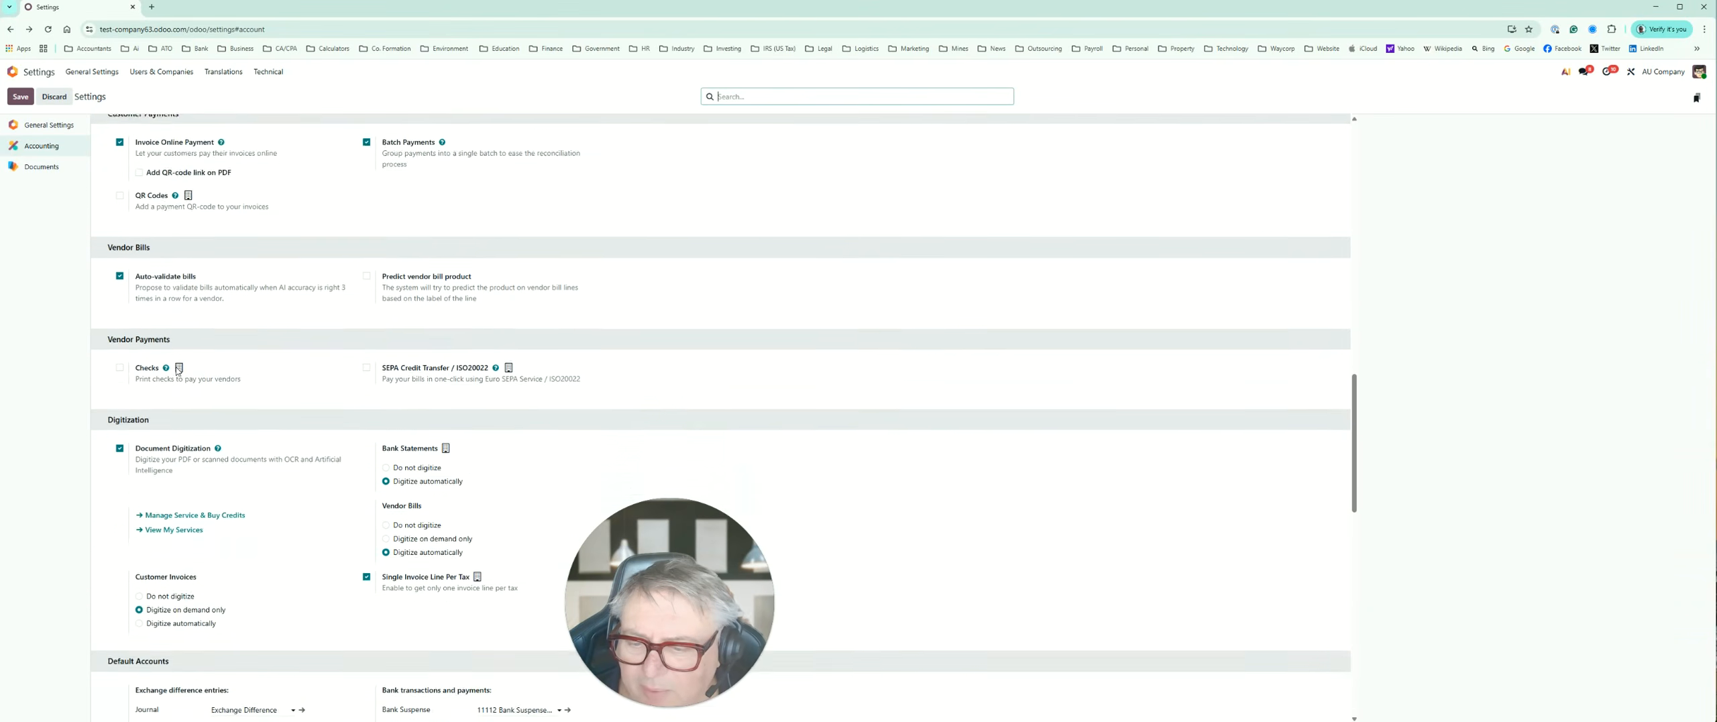
scroll(177, 370, "down", 3)
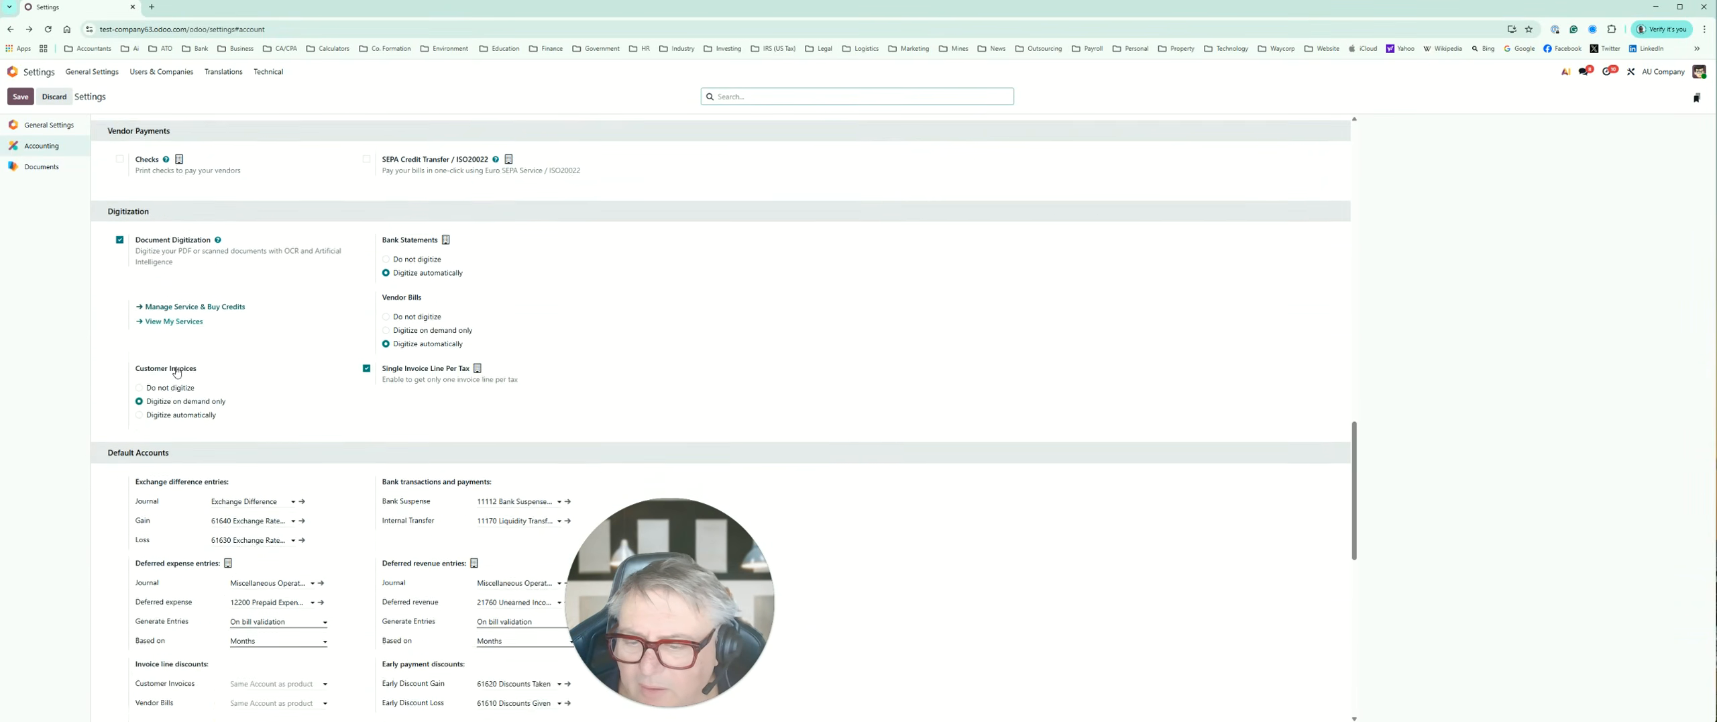
Step: Enable QIF Import for bank statements in the Bank & Cash section
scroll(176, 371, "down", 2)
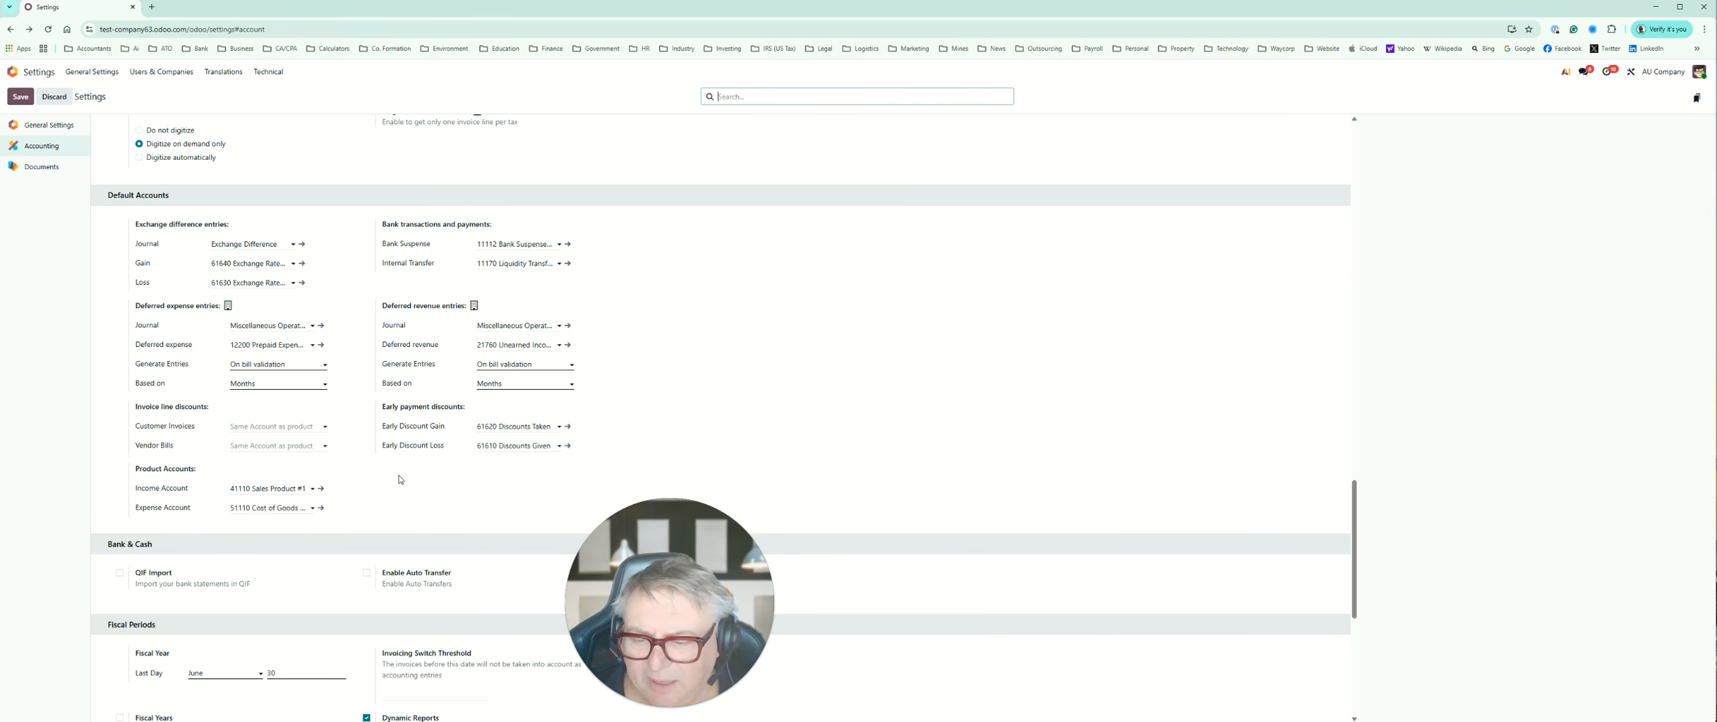
scroll(401, 481, "down", 3)
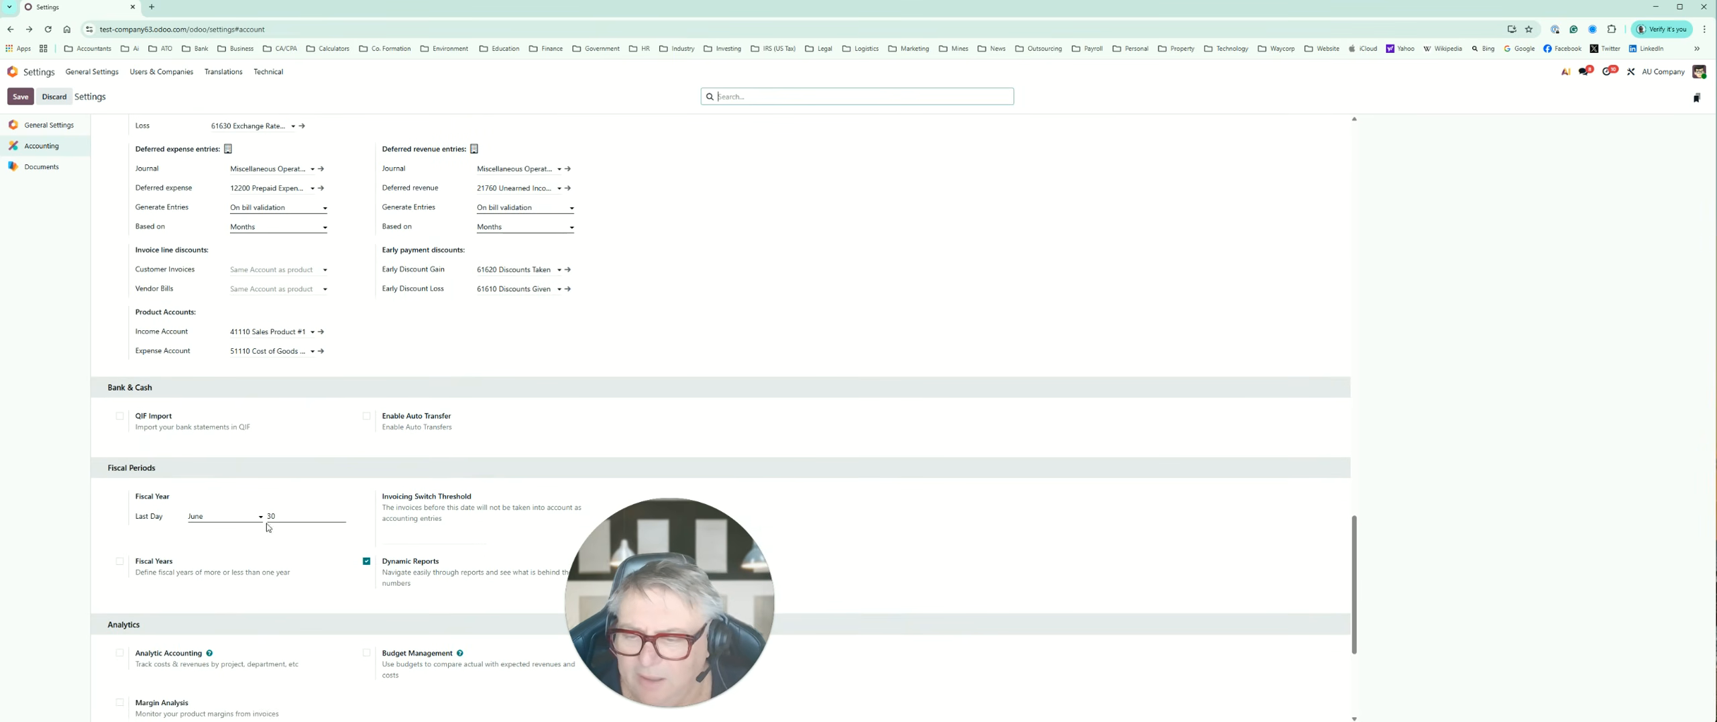
mouse_move(343, 432)
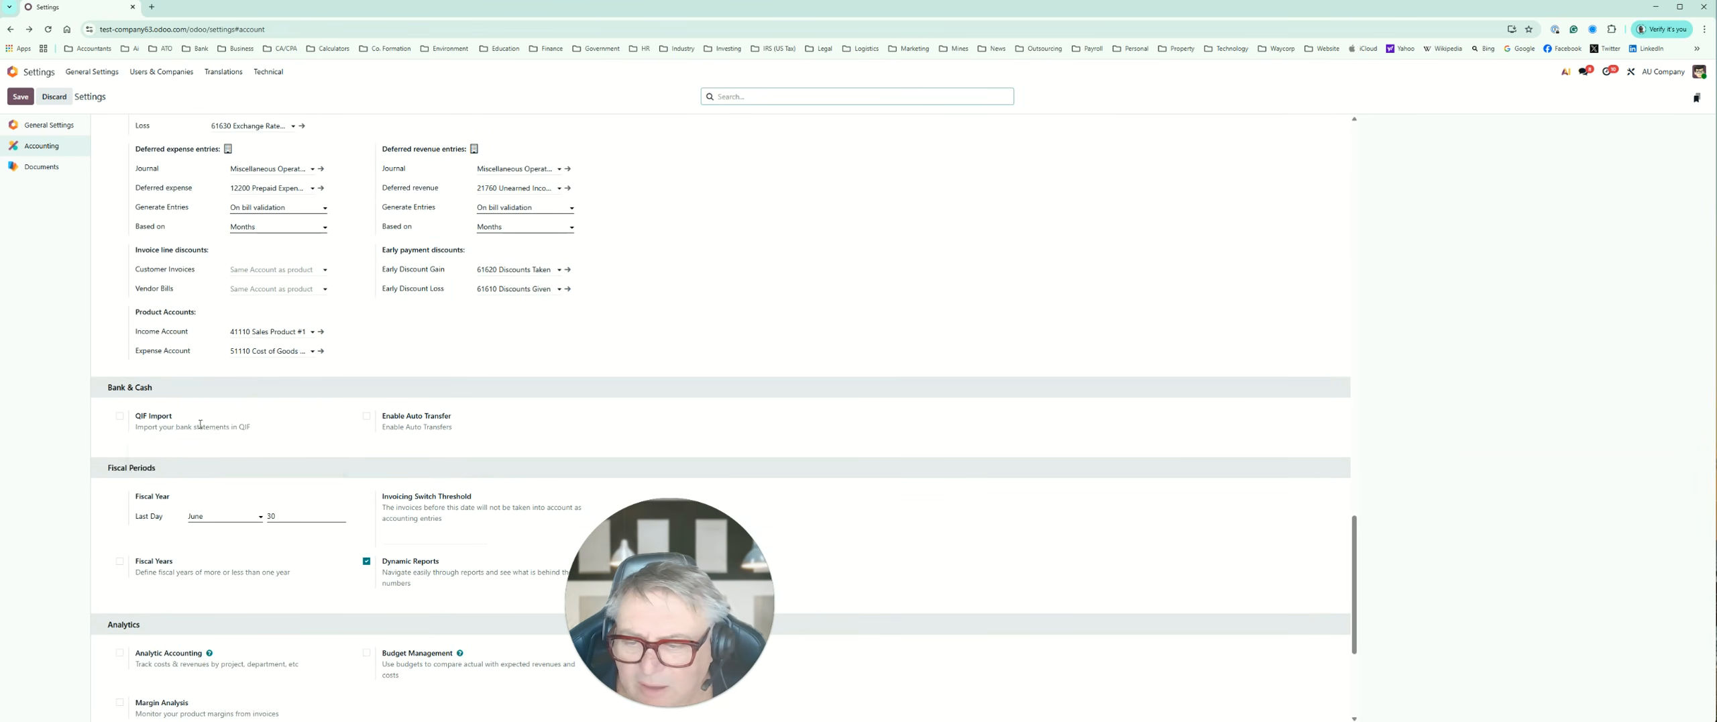
left_click(120, 419)
Step: Review the Fiscal Periods, Analytics, Reporting and Accounting Firms mode sections, and return to the start of the Accounting settings
scroll(201, 430, "down", 2)
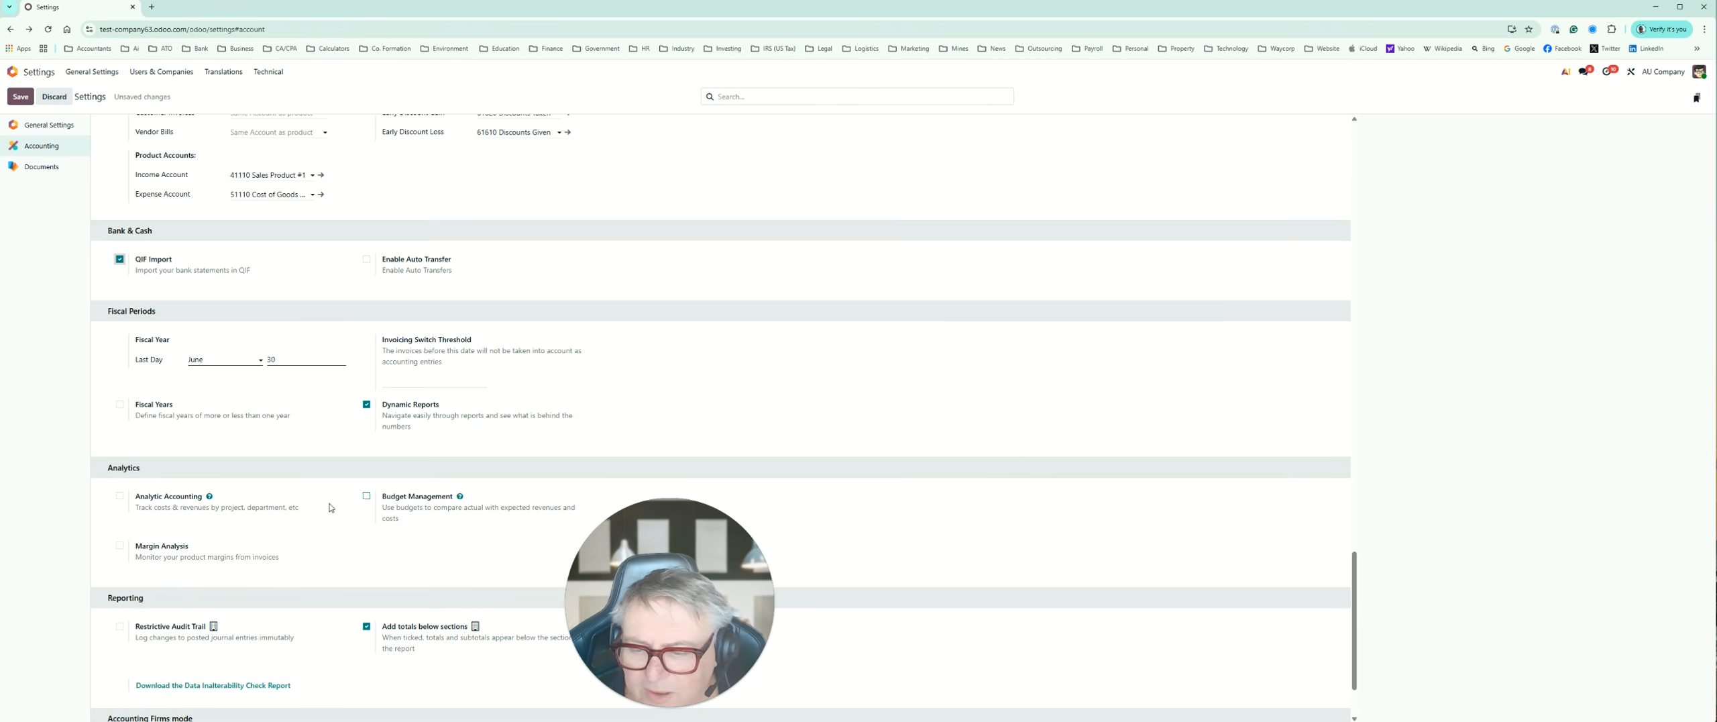
scroll(252, 532, "down", 1)
scroll(253, 528, "down", 3)
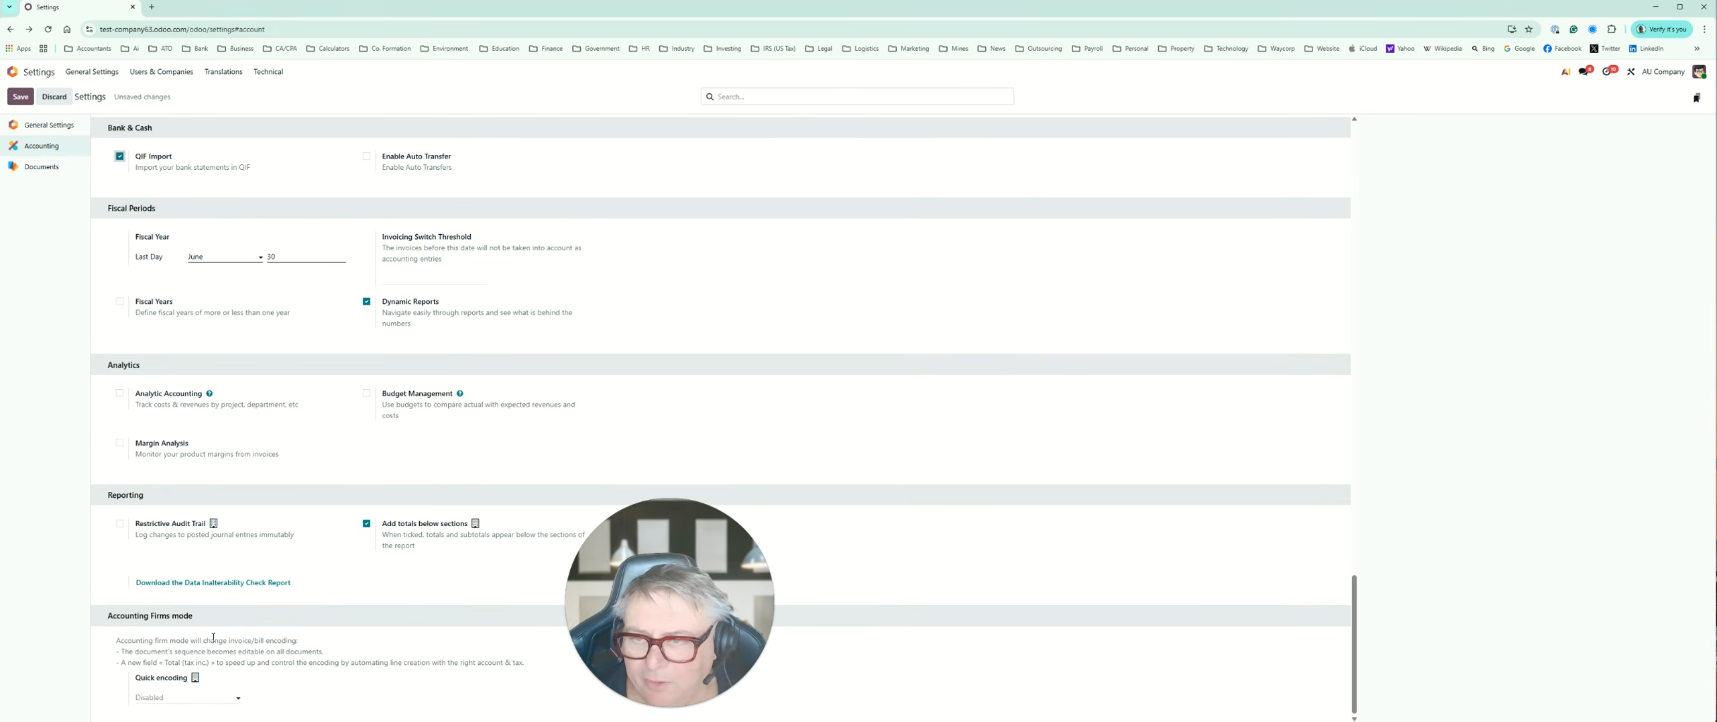
scroll(213, 637, "up", 9)
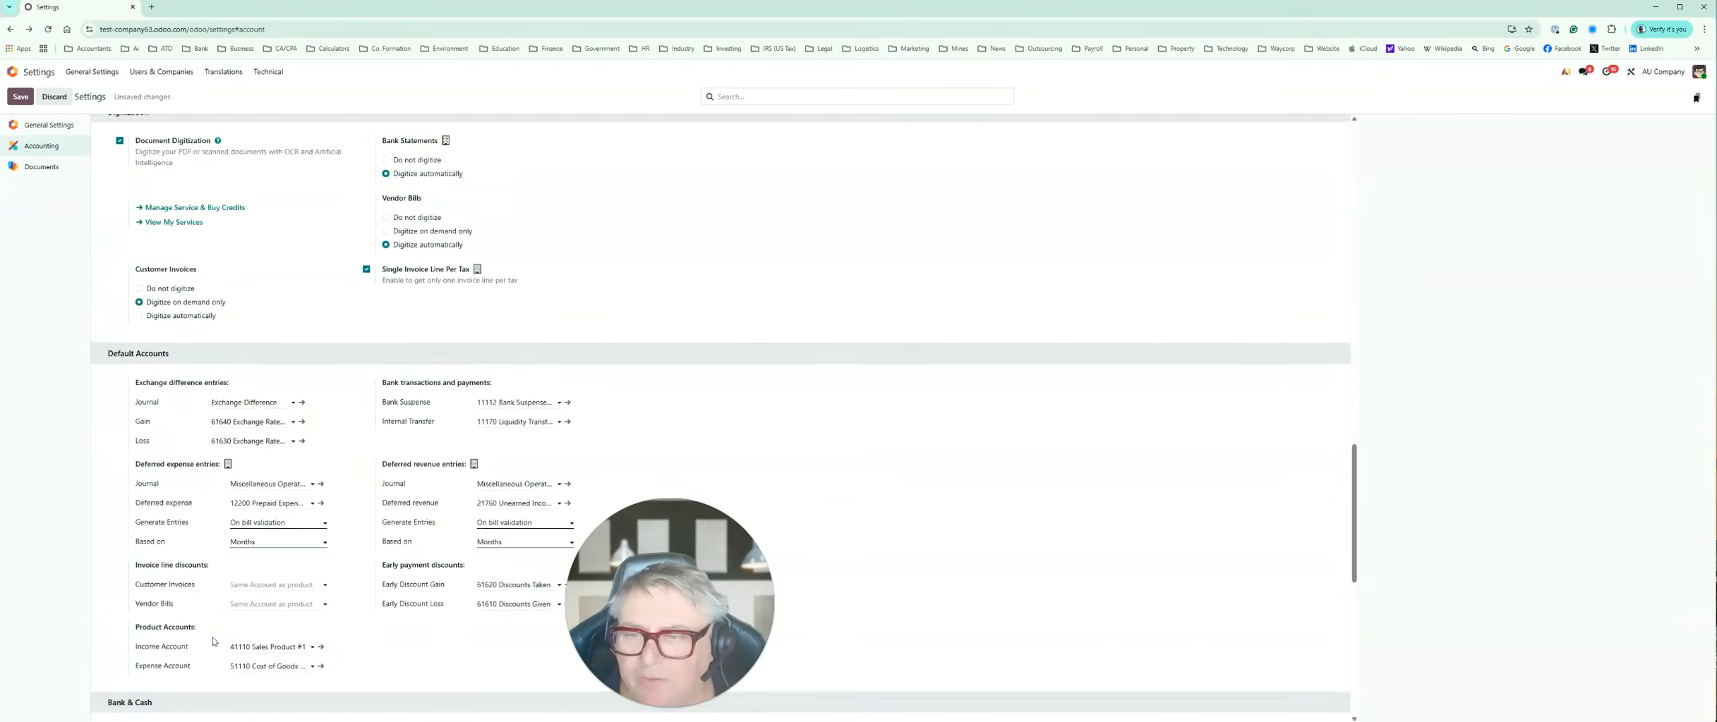
scroll(214, 640, "up", 9)
scroll(214, 641, "up", 3)
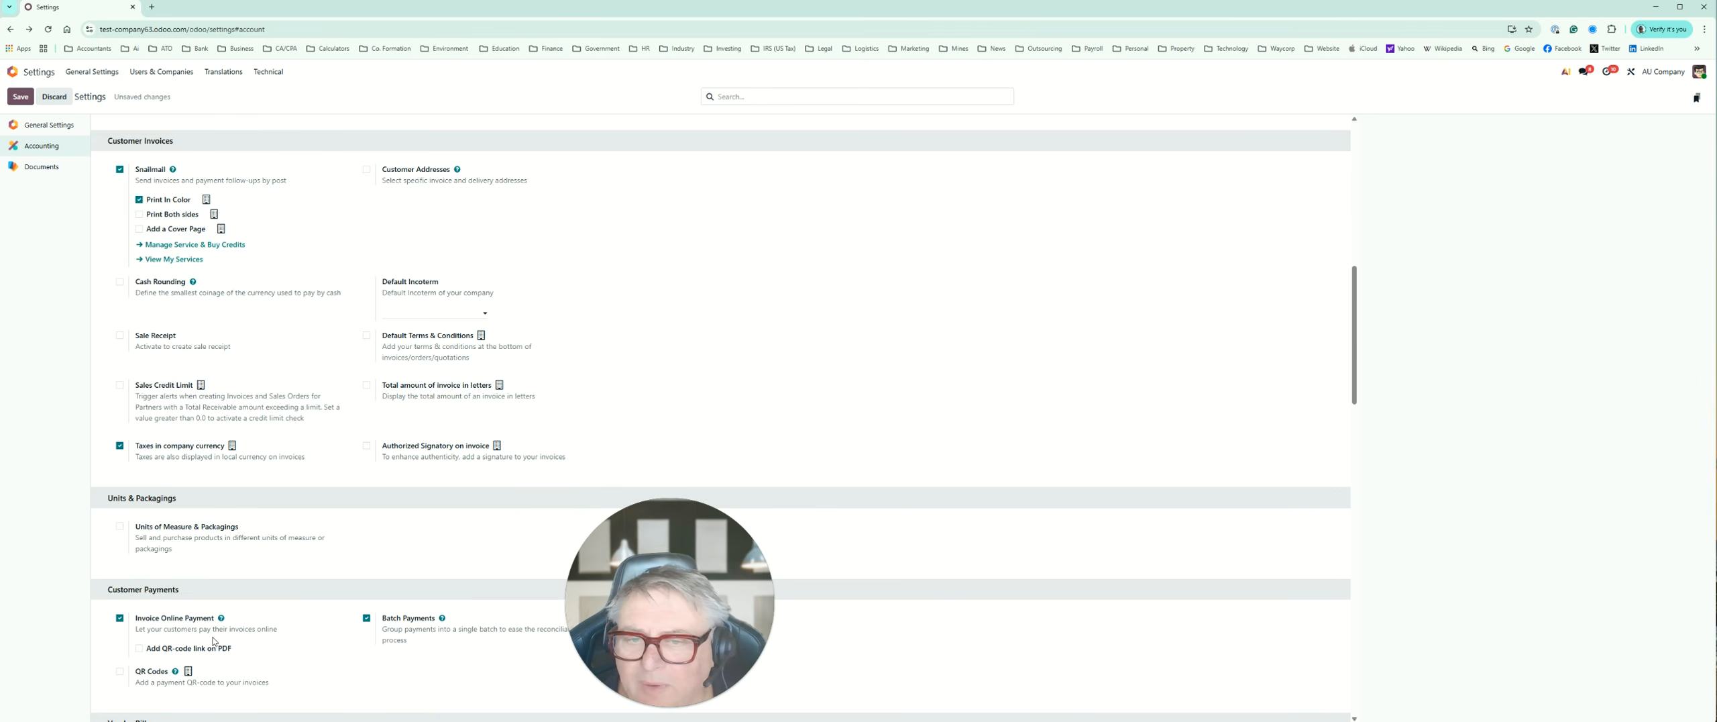
scroll(213, 641, "up", 3)
scroll(214, 641, "up", 1)
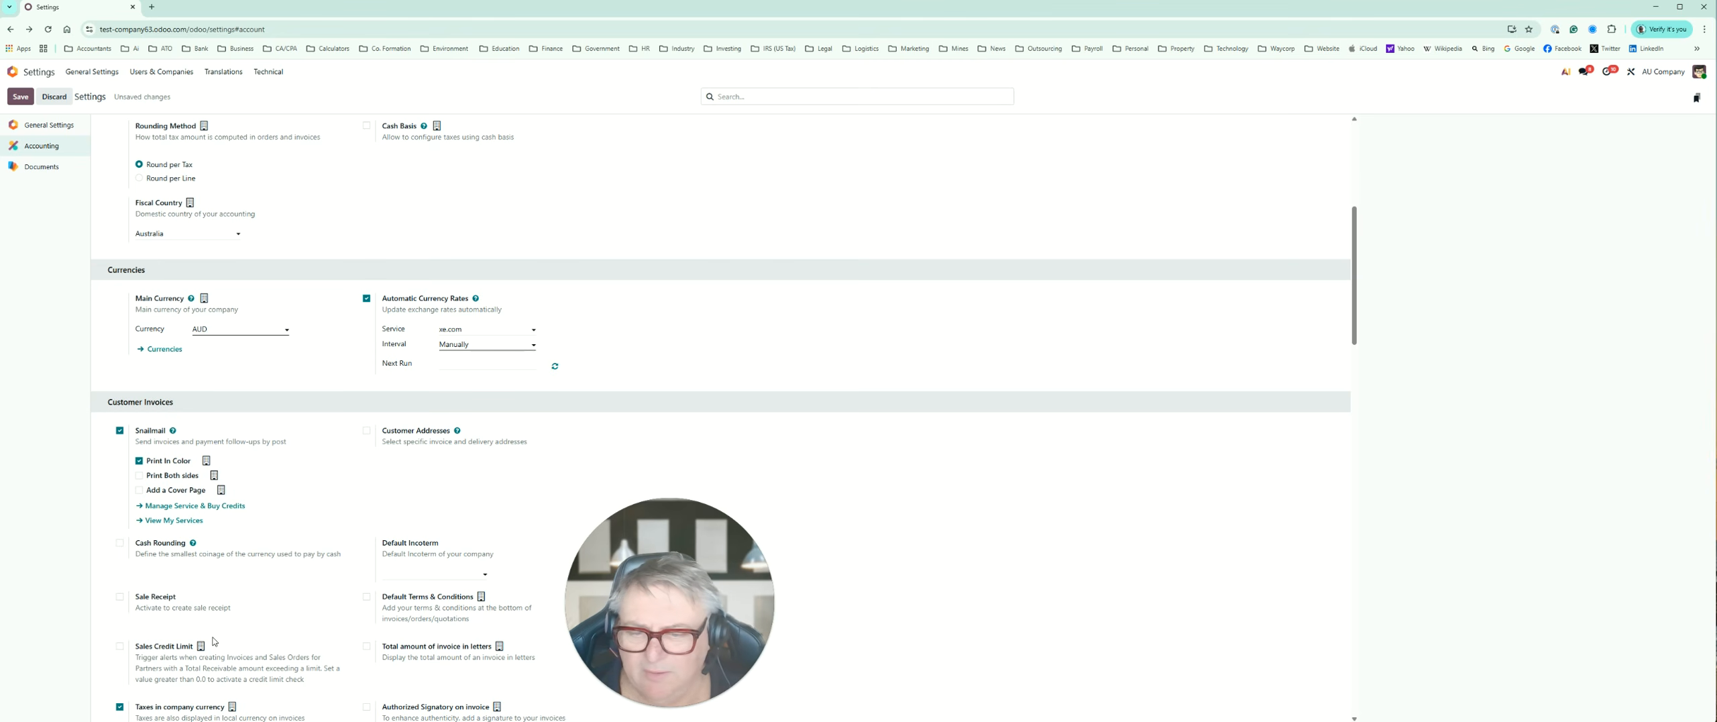
scroll(213, 641, "up", 5)
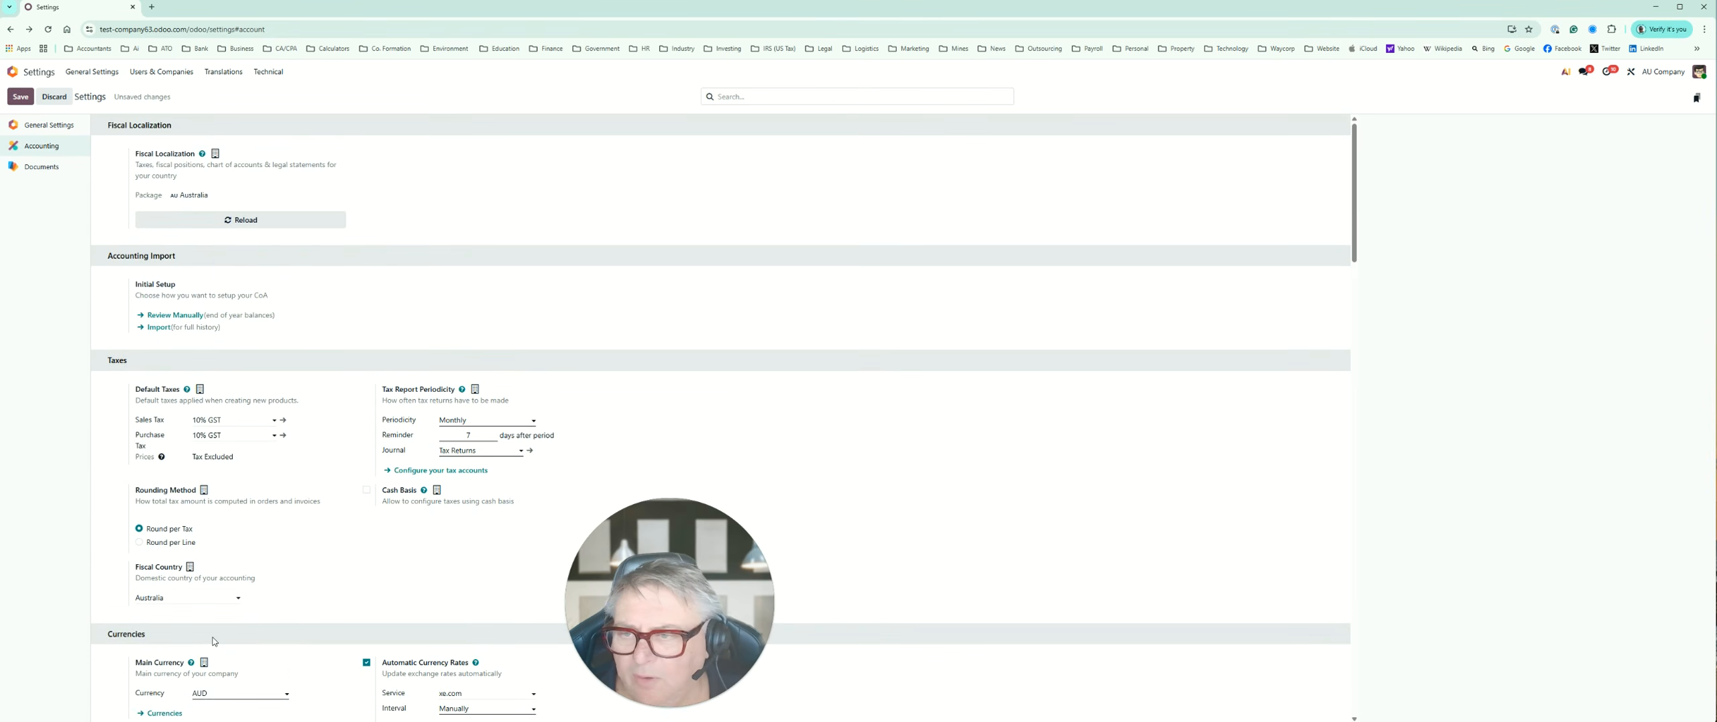
Step: View the Documents settings for trash management and file centralization, and save the pending settings changes
left_click(45, 167)
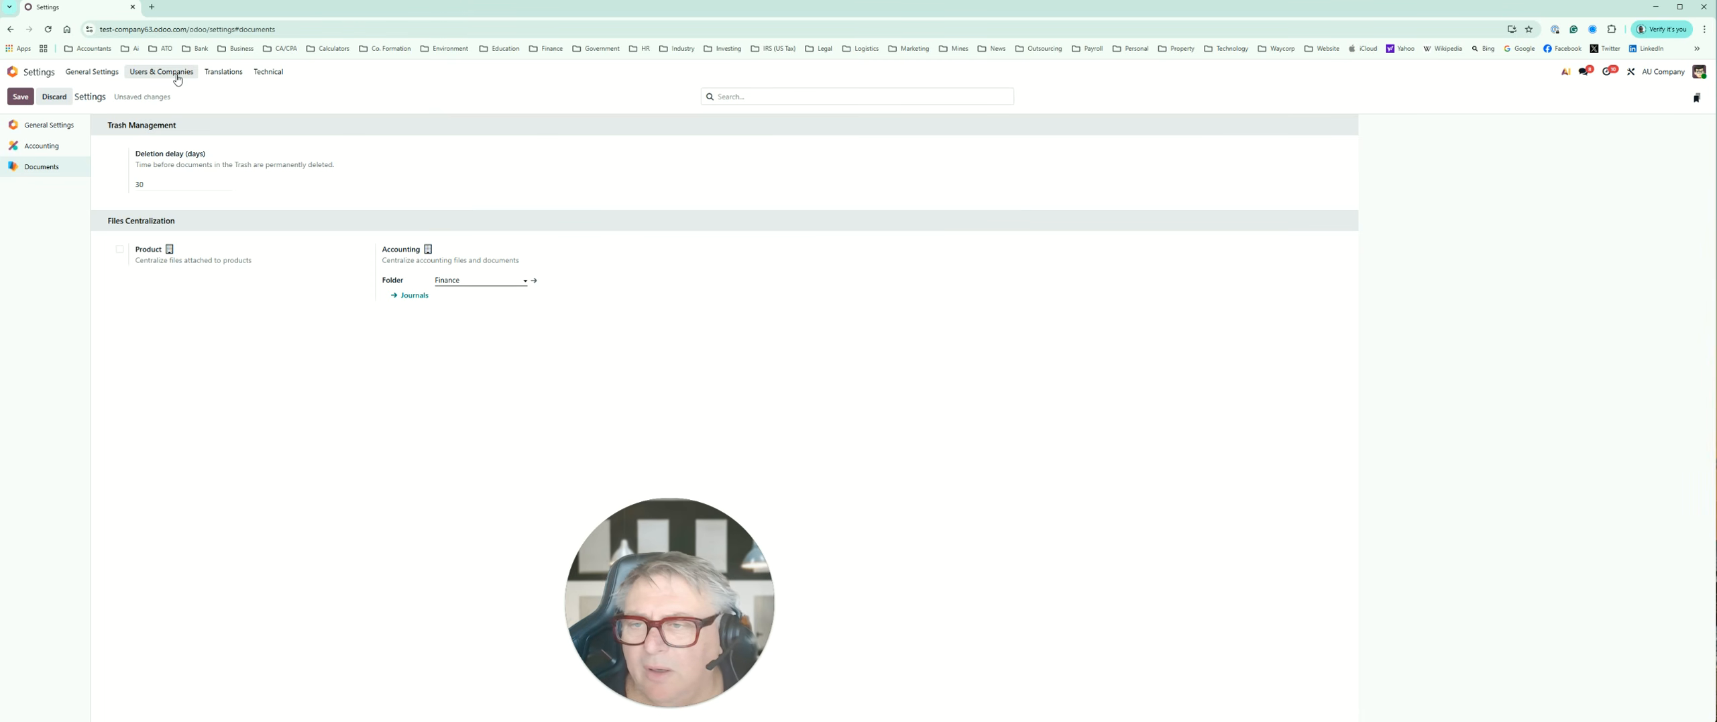
left_click(99, 74)
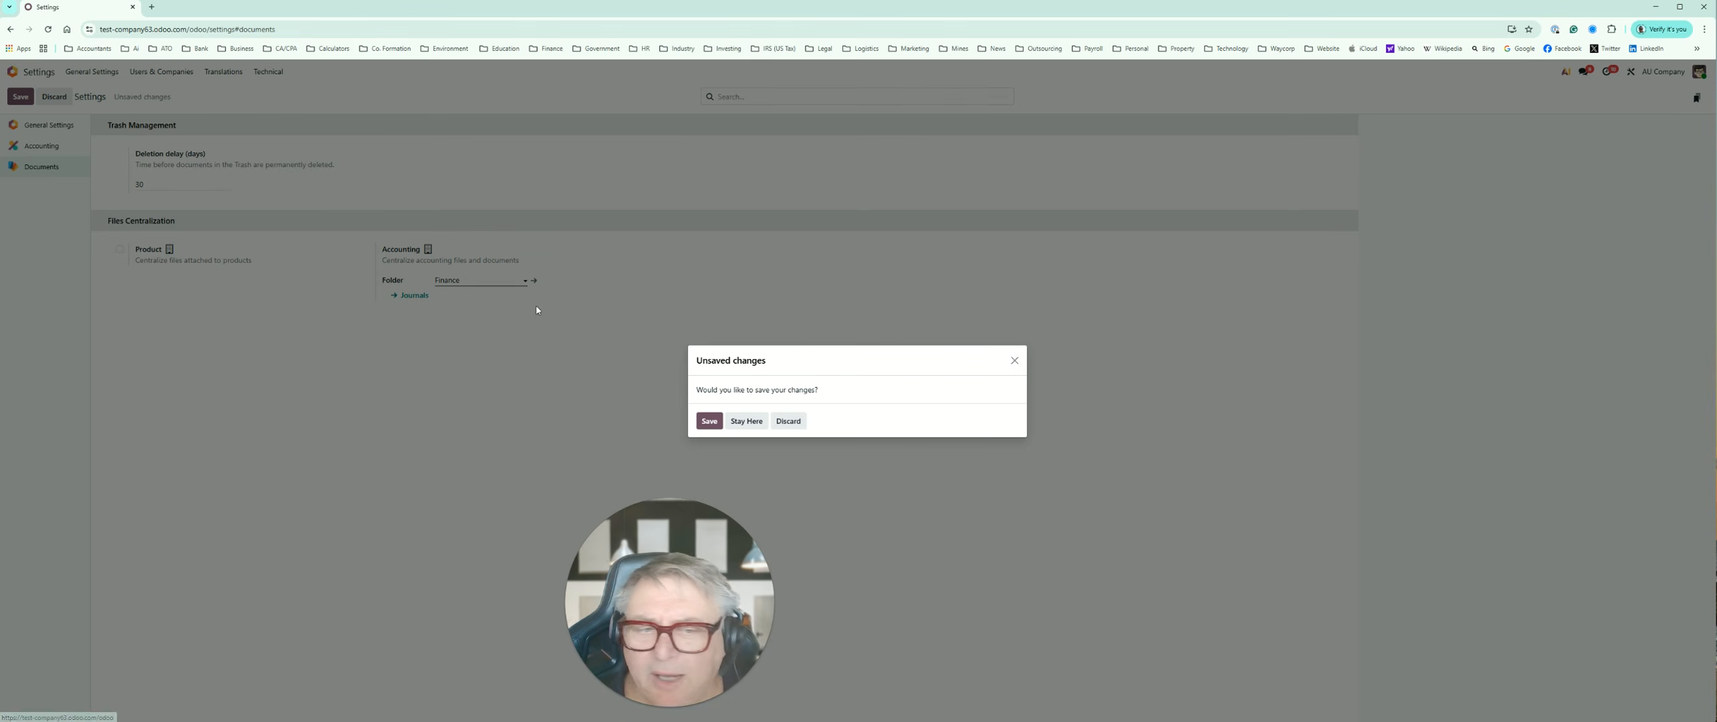
left_click(702, 428)
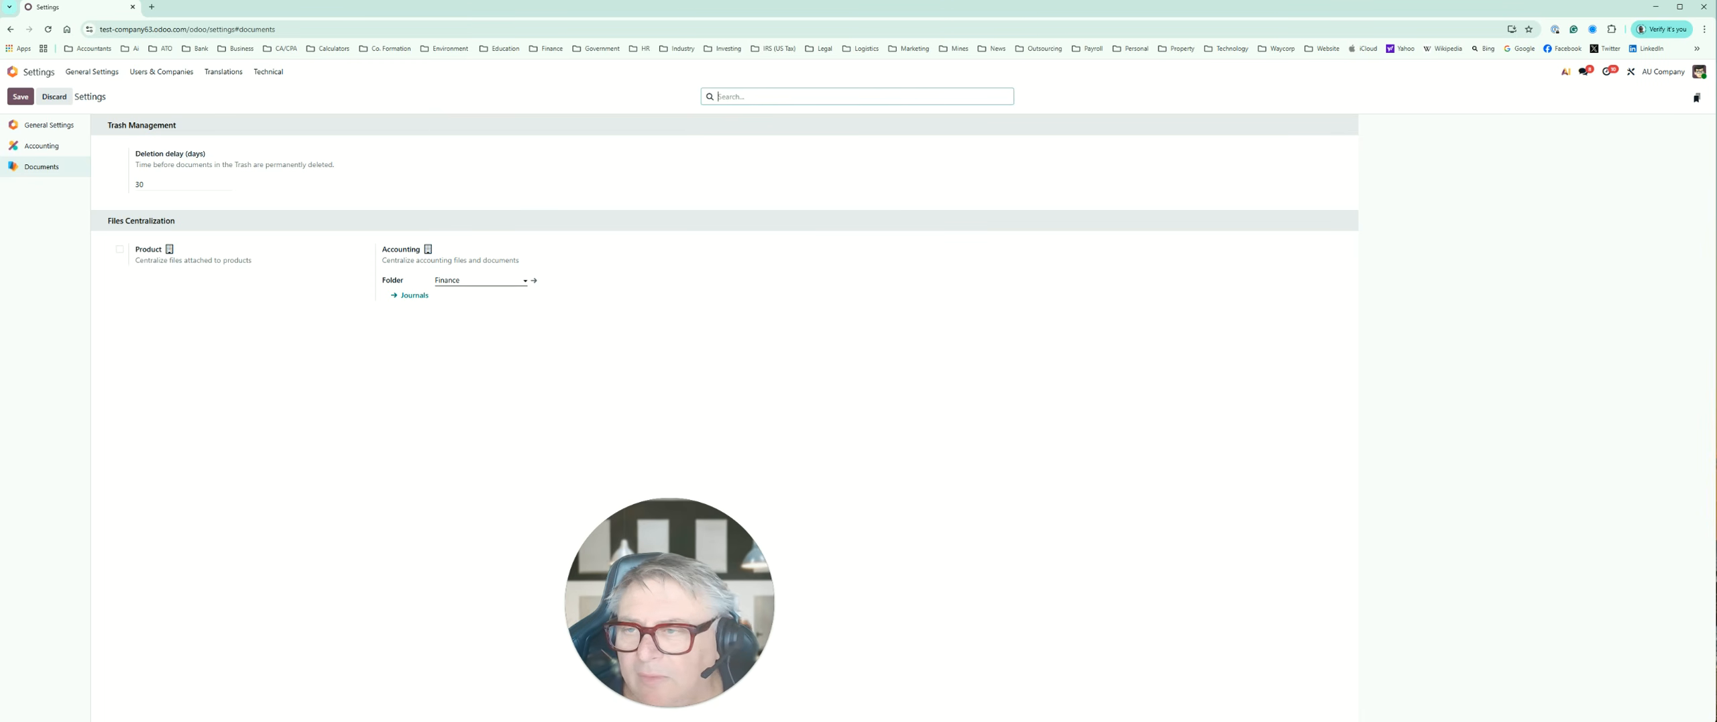
Step: Open the Chart of Accounts in the Accounting app's configuration and look through the asset and current liability accounts
left_click(12, 71)
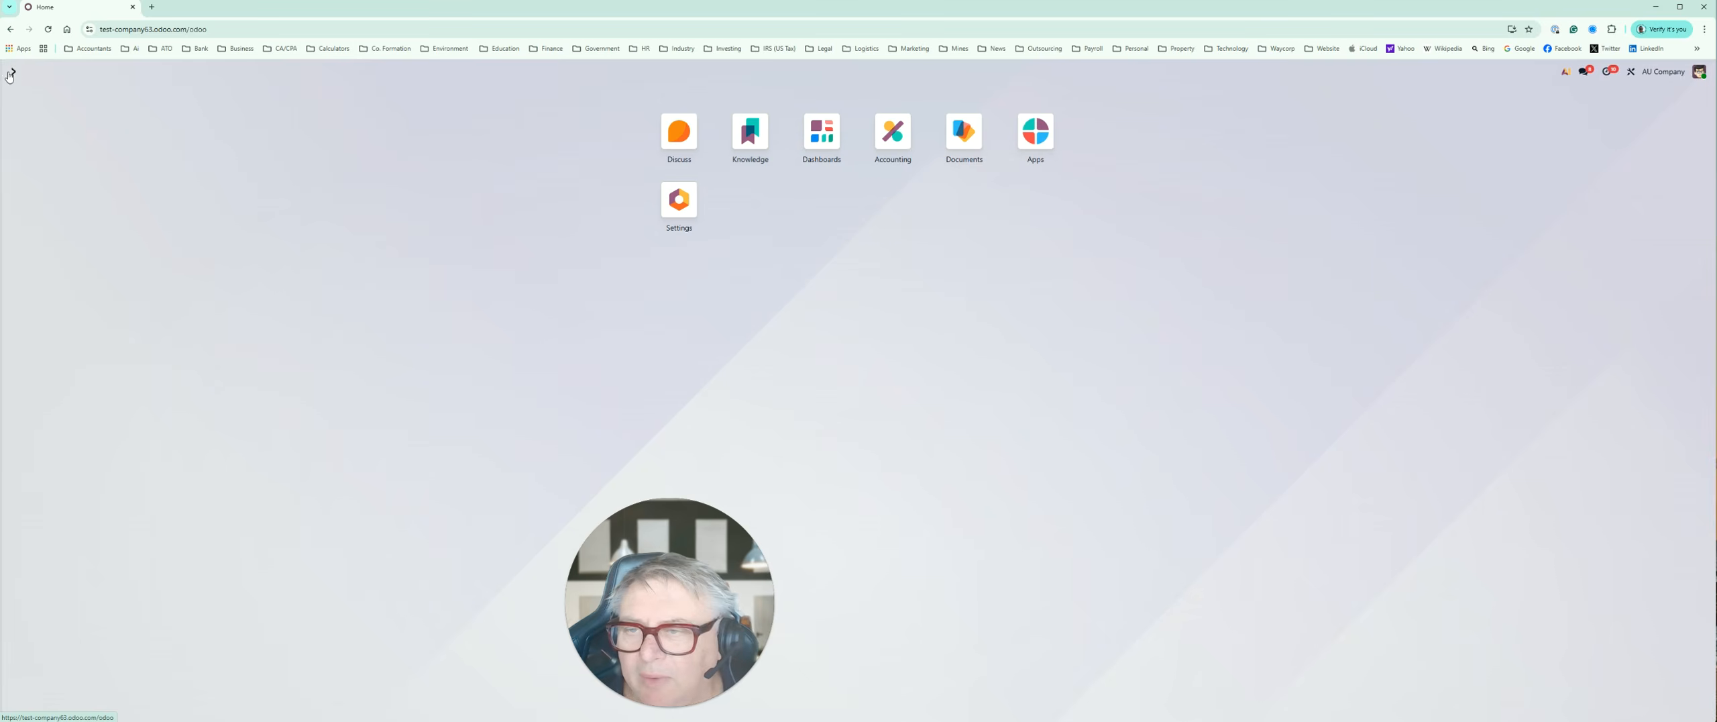
left_click(894, 134)
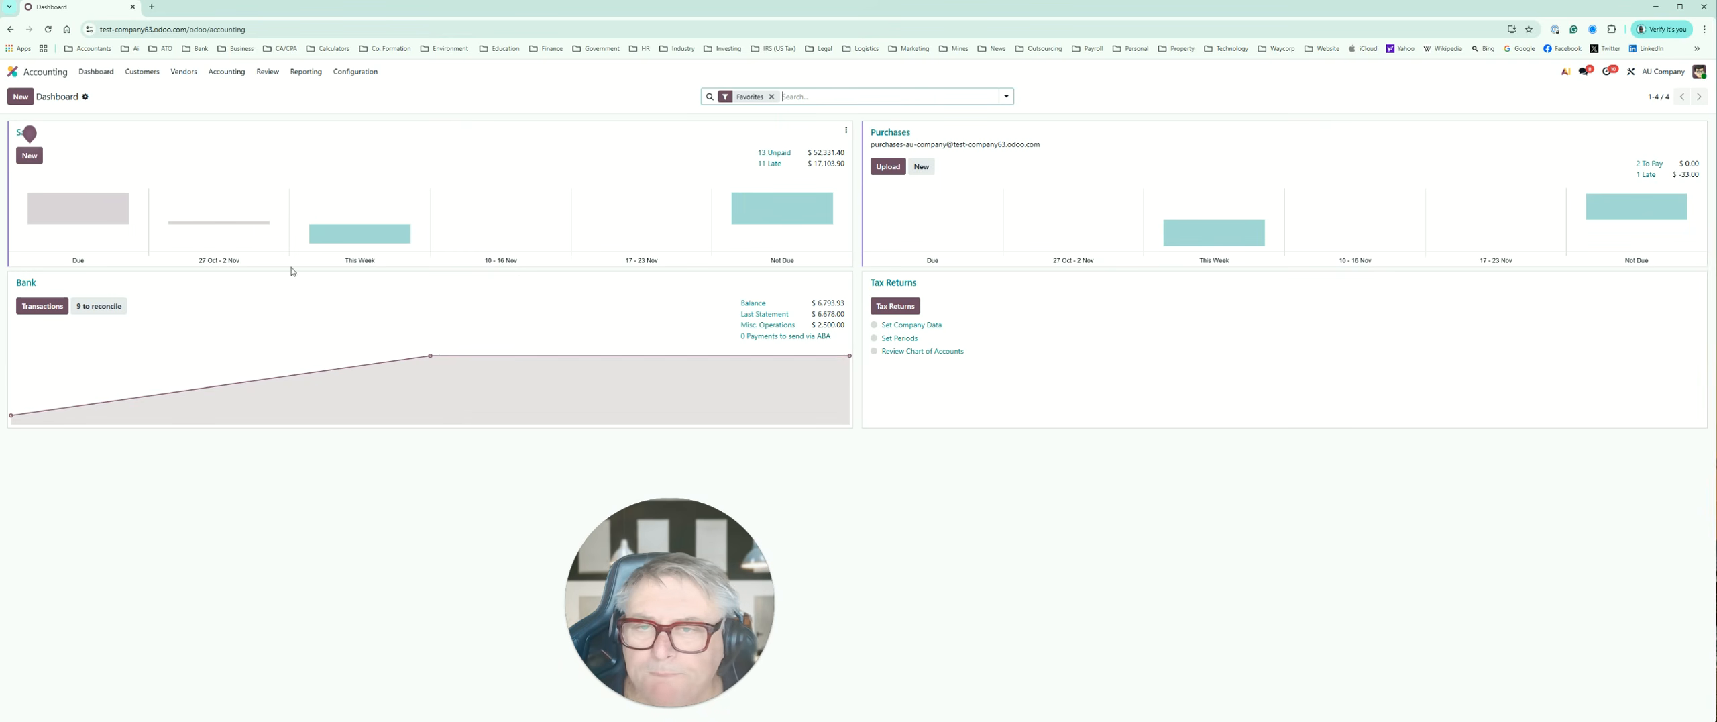
left_click(361, 72)
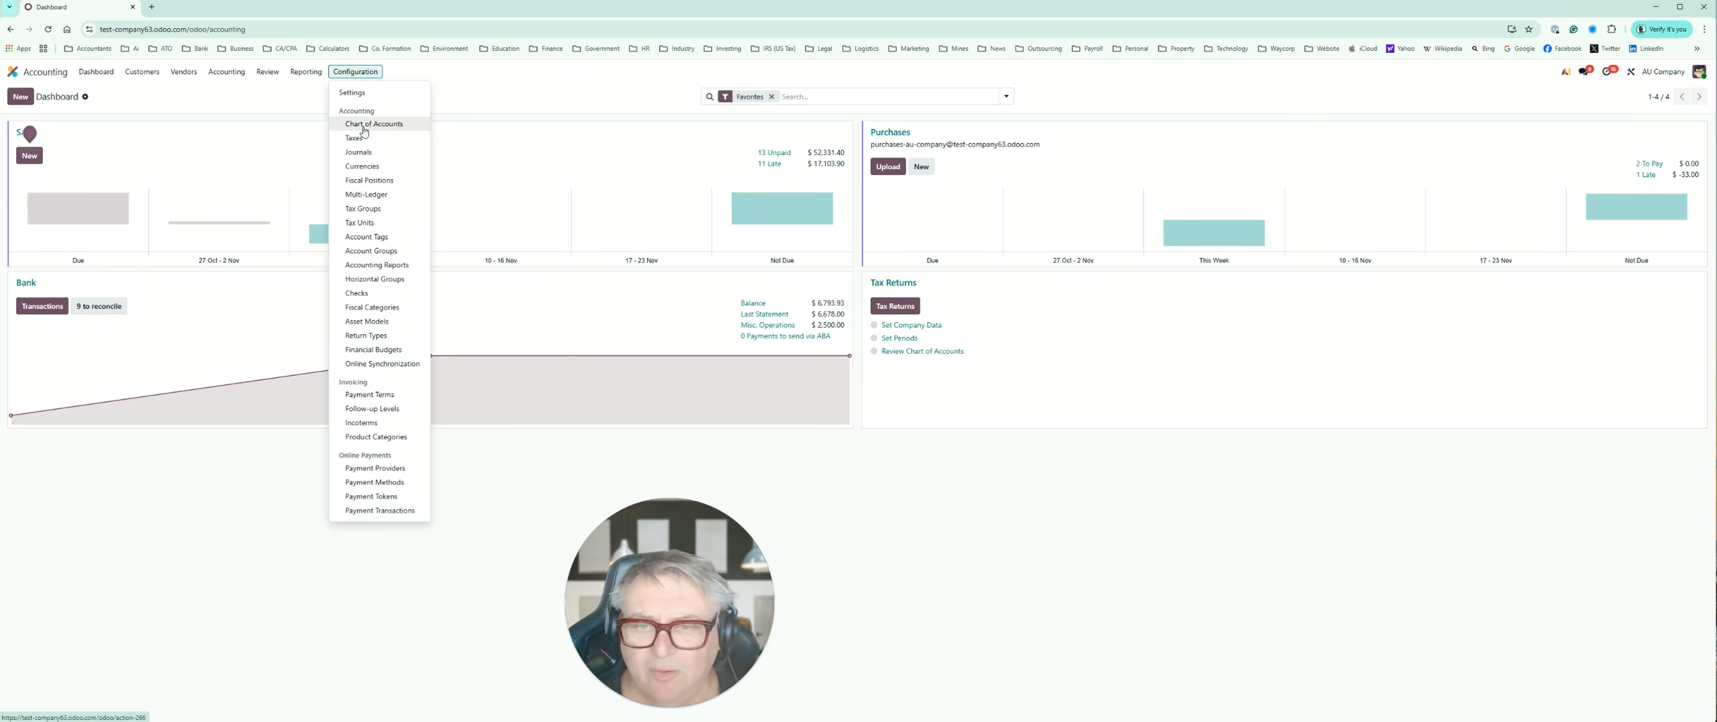
left_click(365, 125)
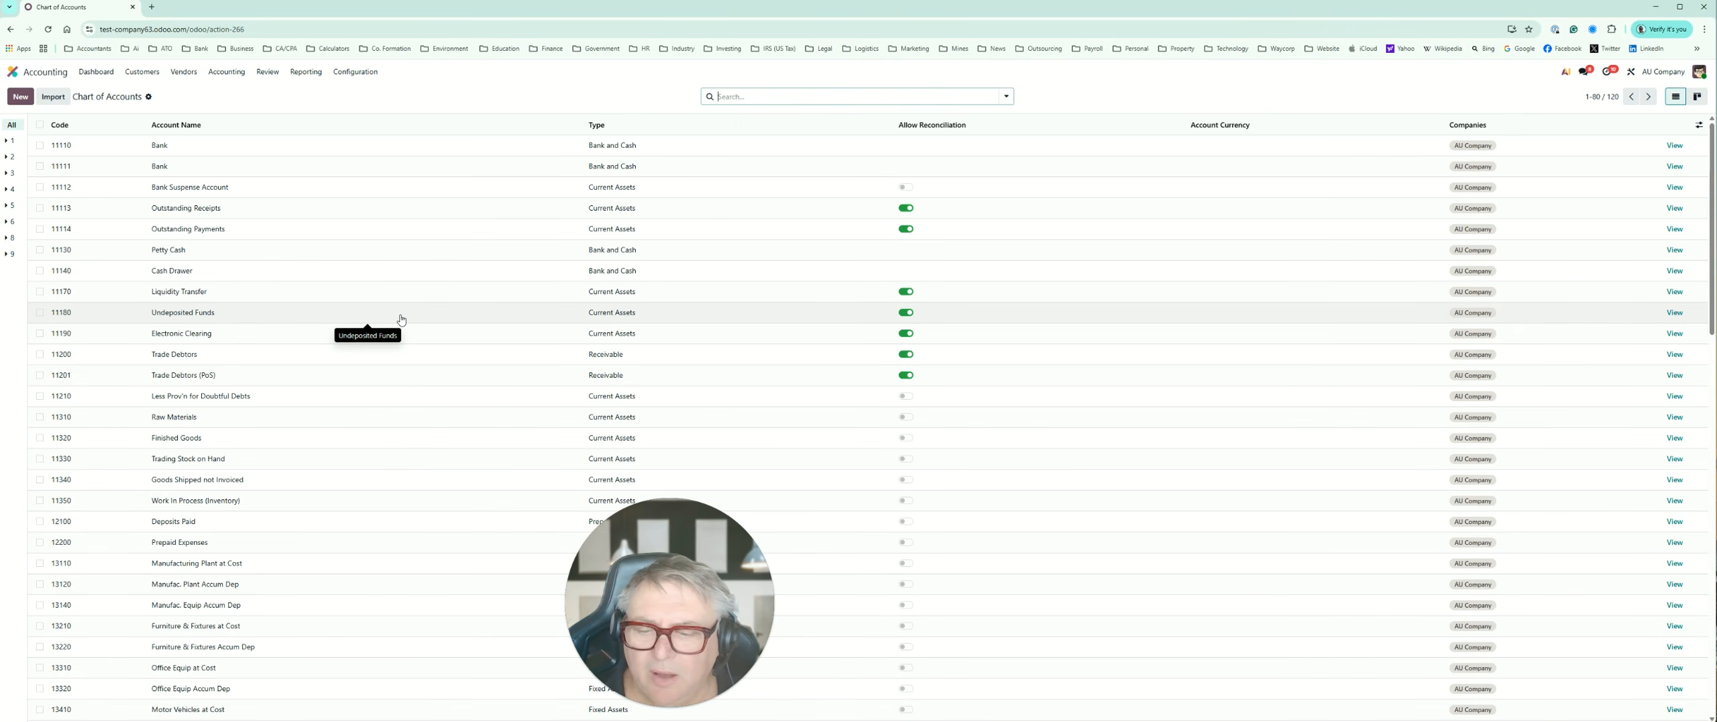
scroll(400, 319, "down", 2)
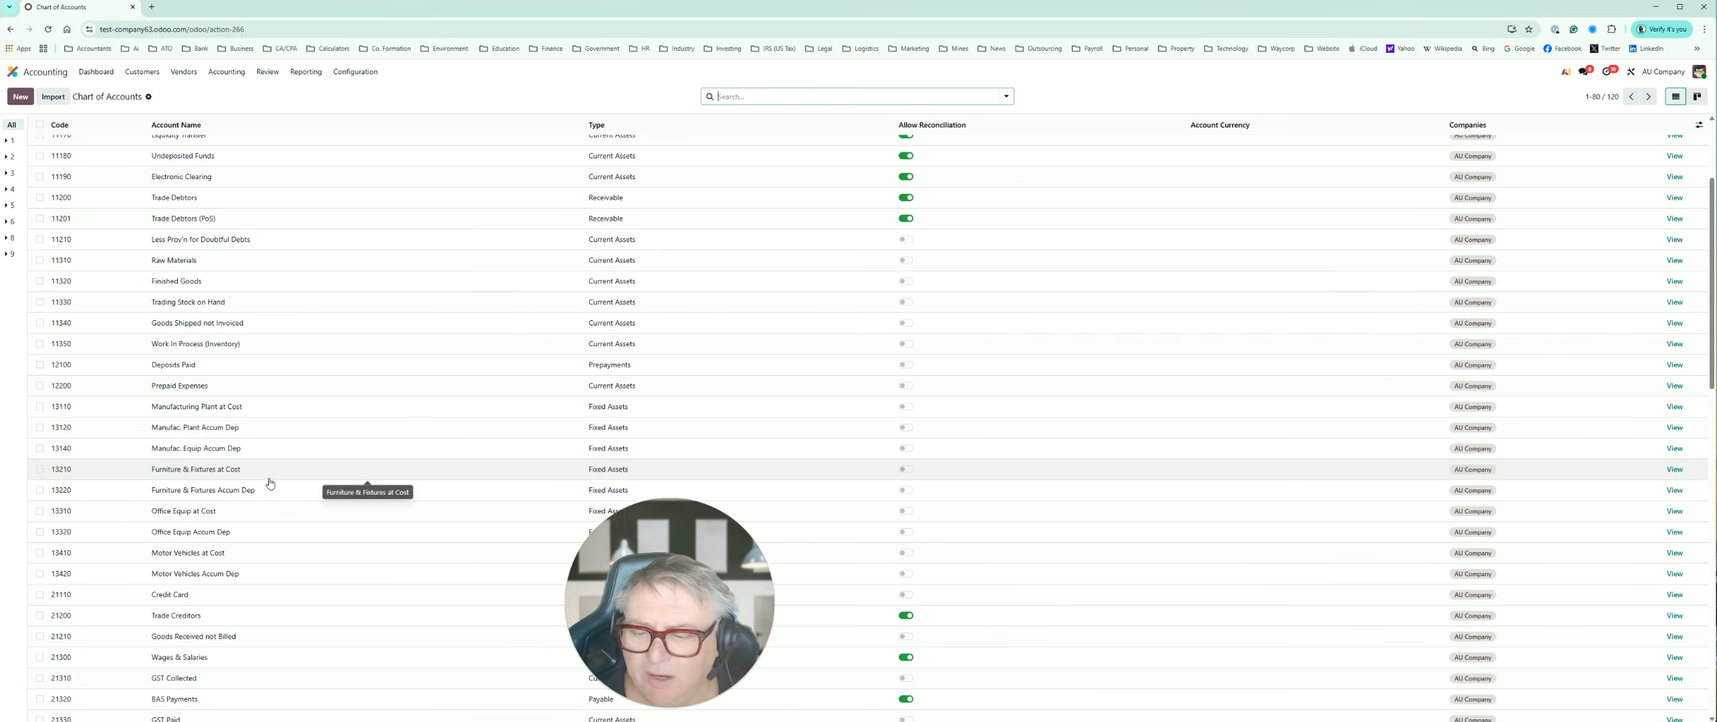
scroll(270, 483, "down", 1)
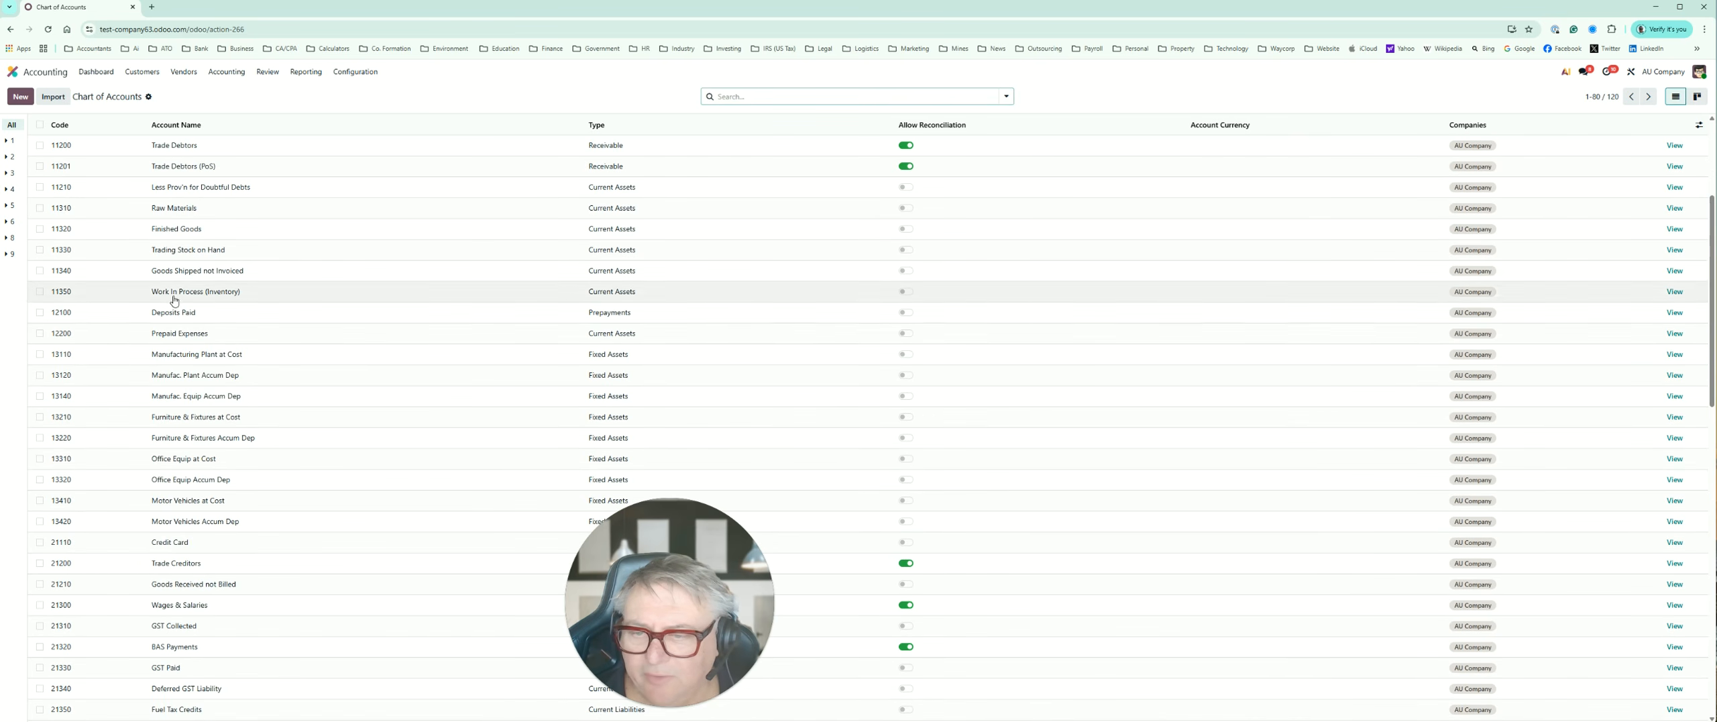
scroll(314, 343, "up", 1)
scroll(313, 343, "up", 3)
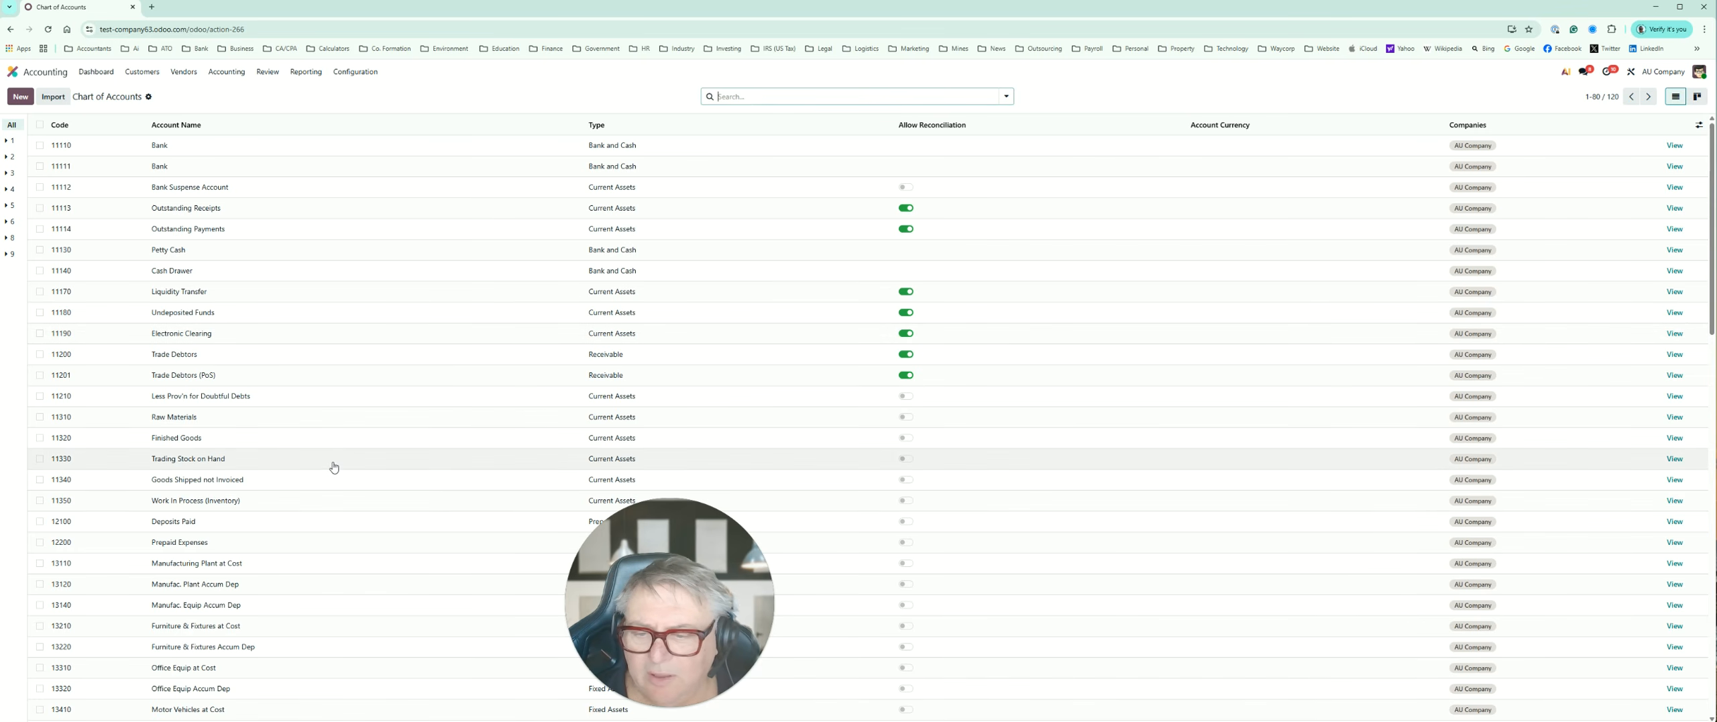
Step: Select accounts 13110, 13120 and 13140 and view the bulk actions available for them
scroll(329, 473, "down", 1)
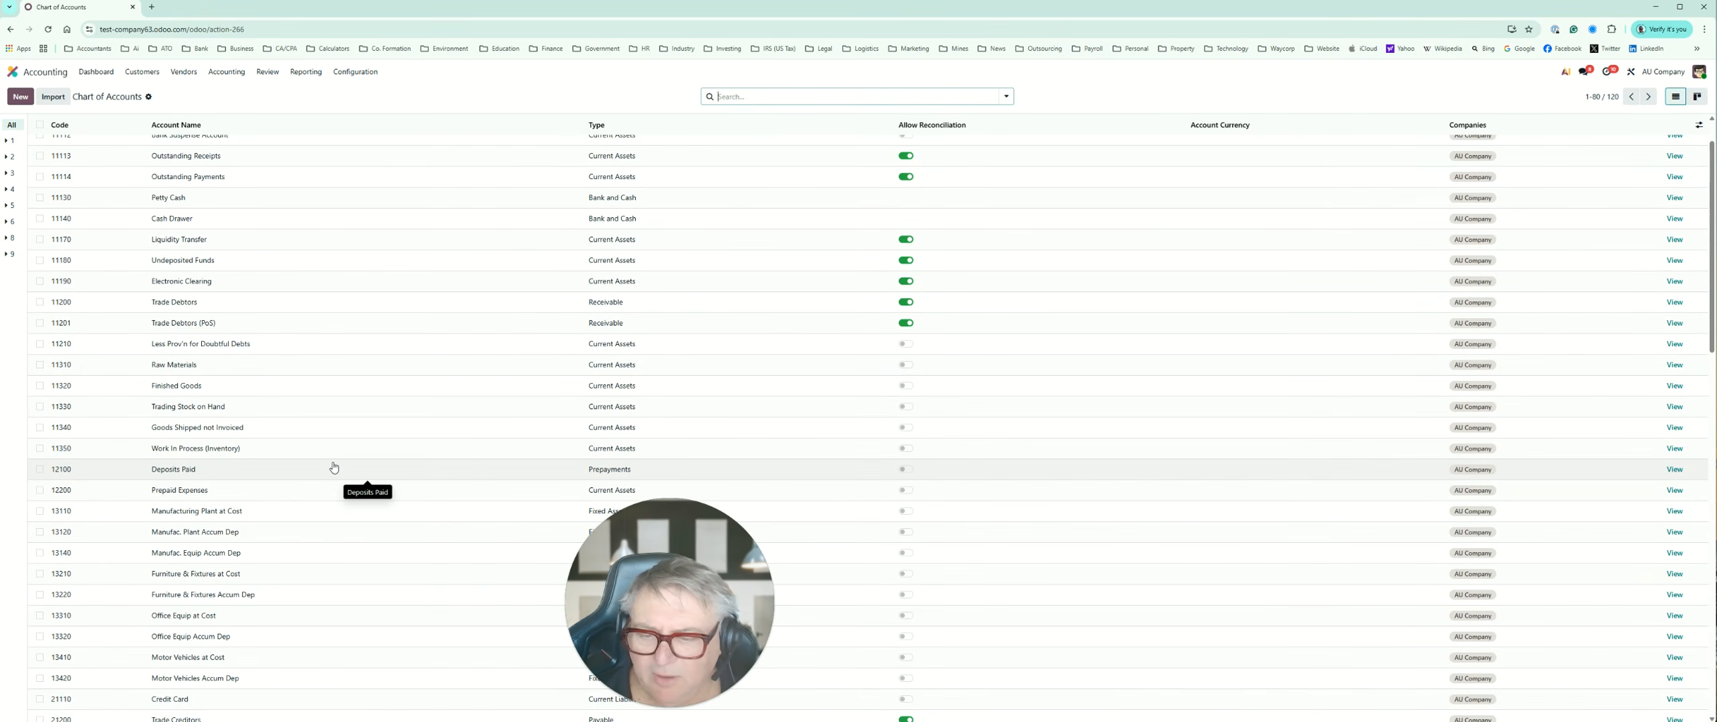
left_click(40, 511)
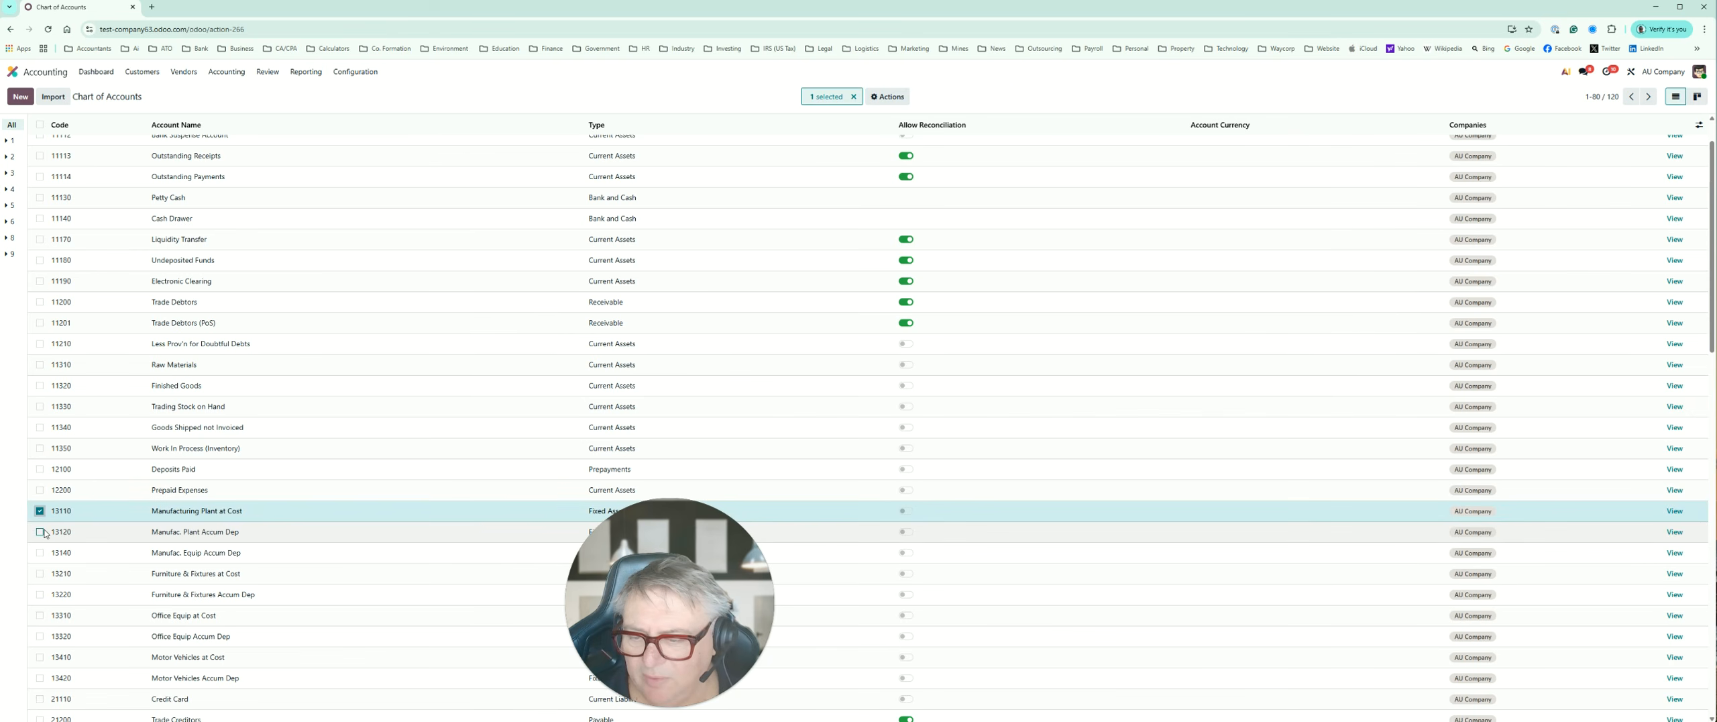
left_click(40, 531)
left_click(39, 552)
left_click(40, 574)
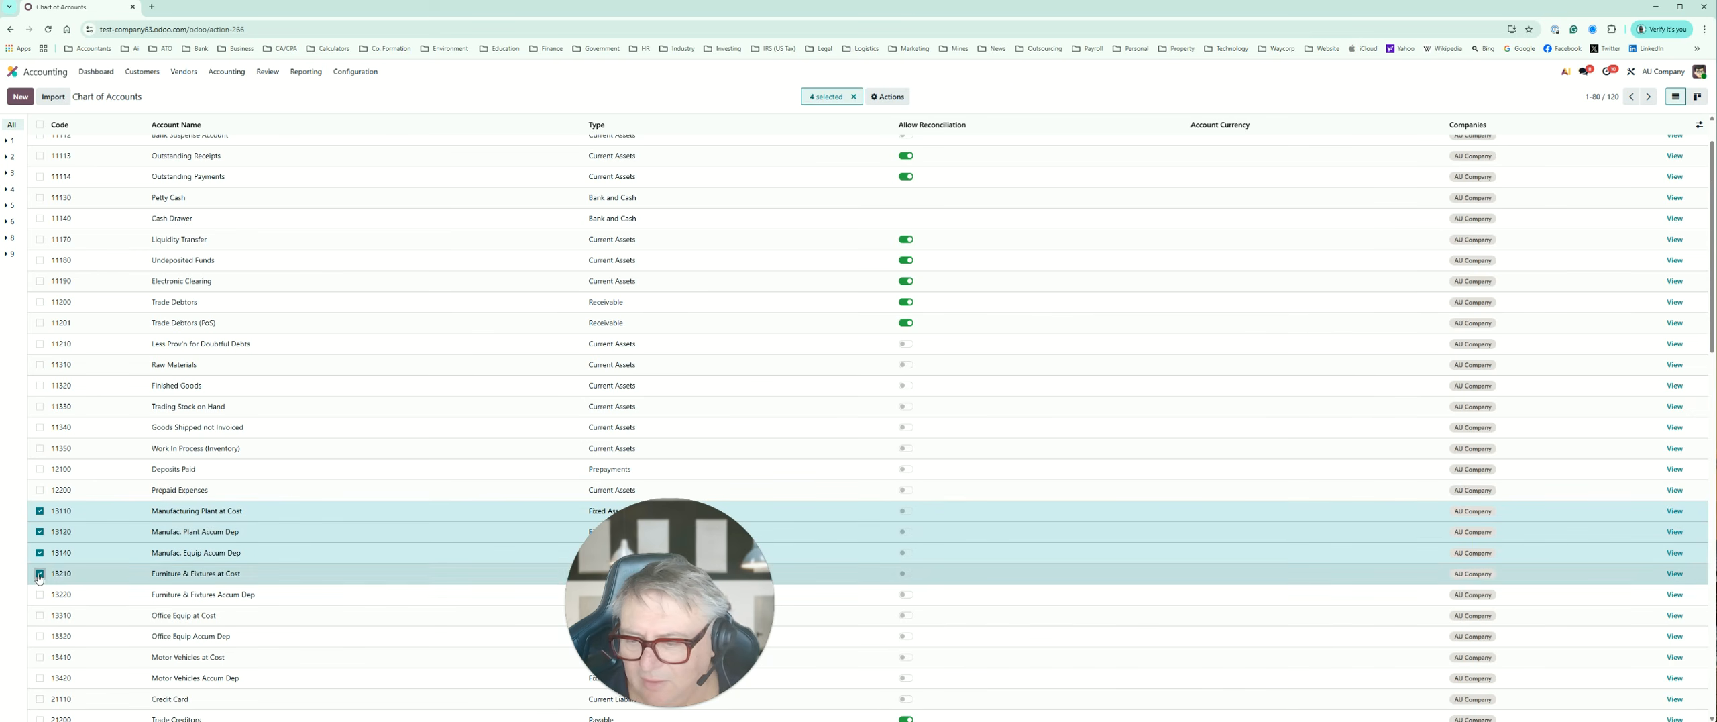
left_click(39, 574)
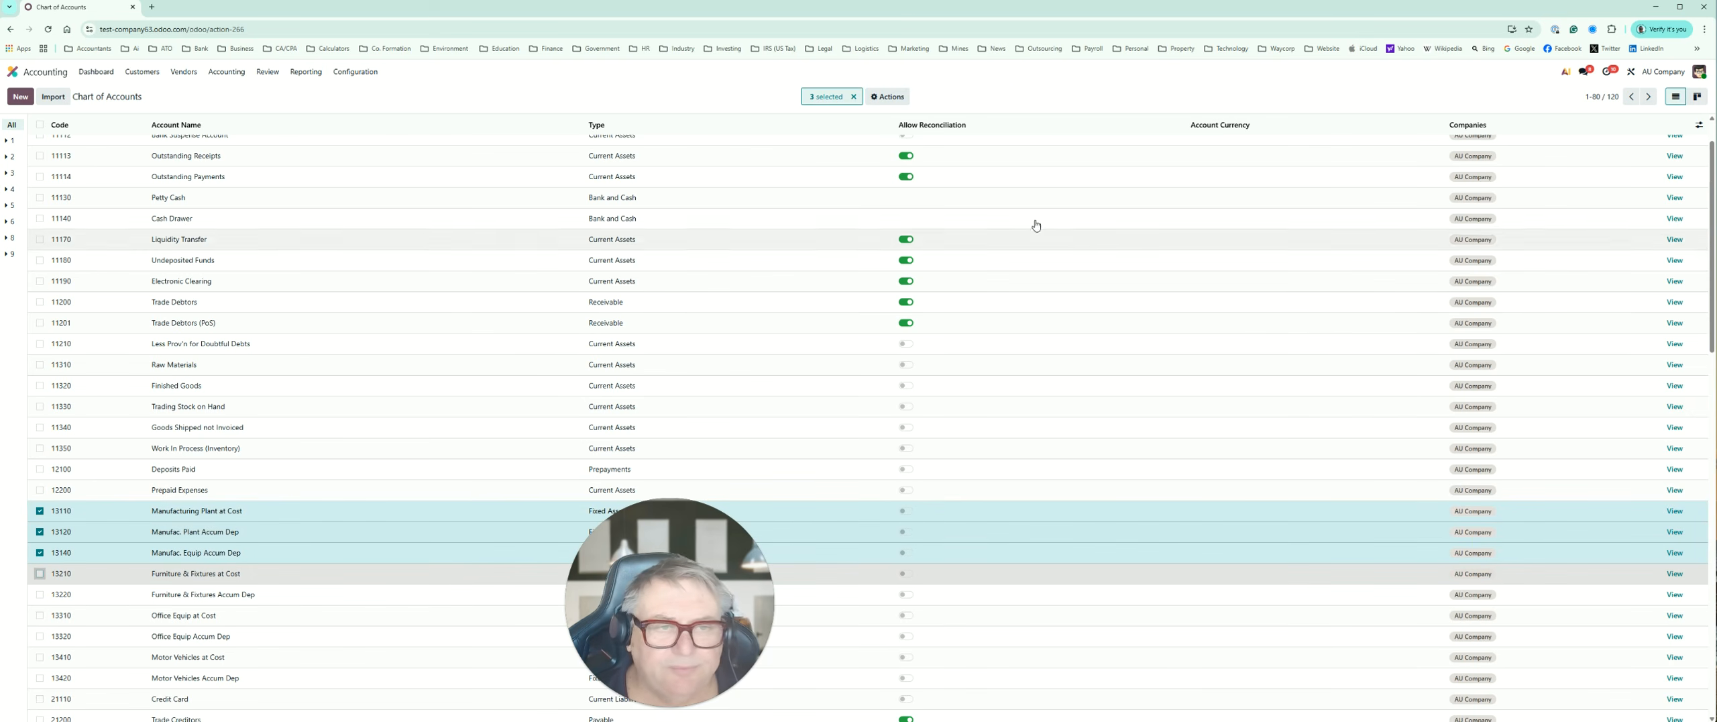
left_click(889, 97)
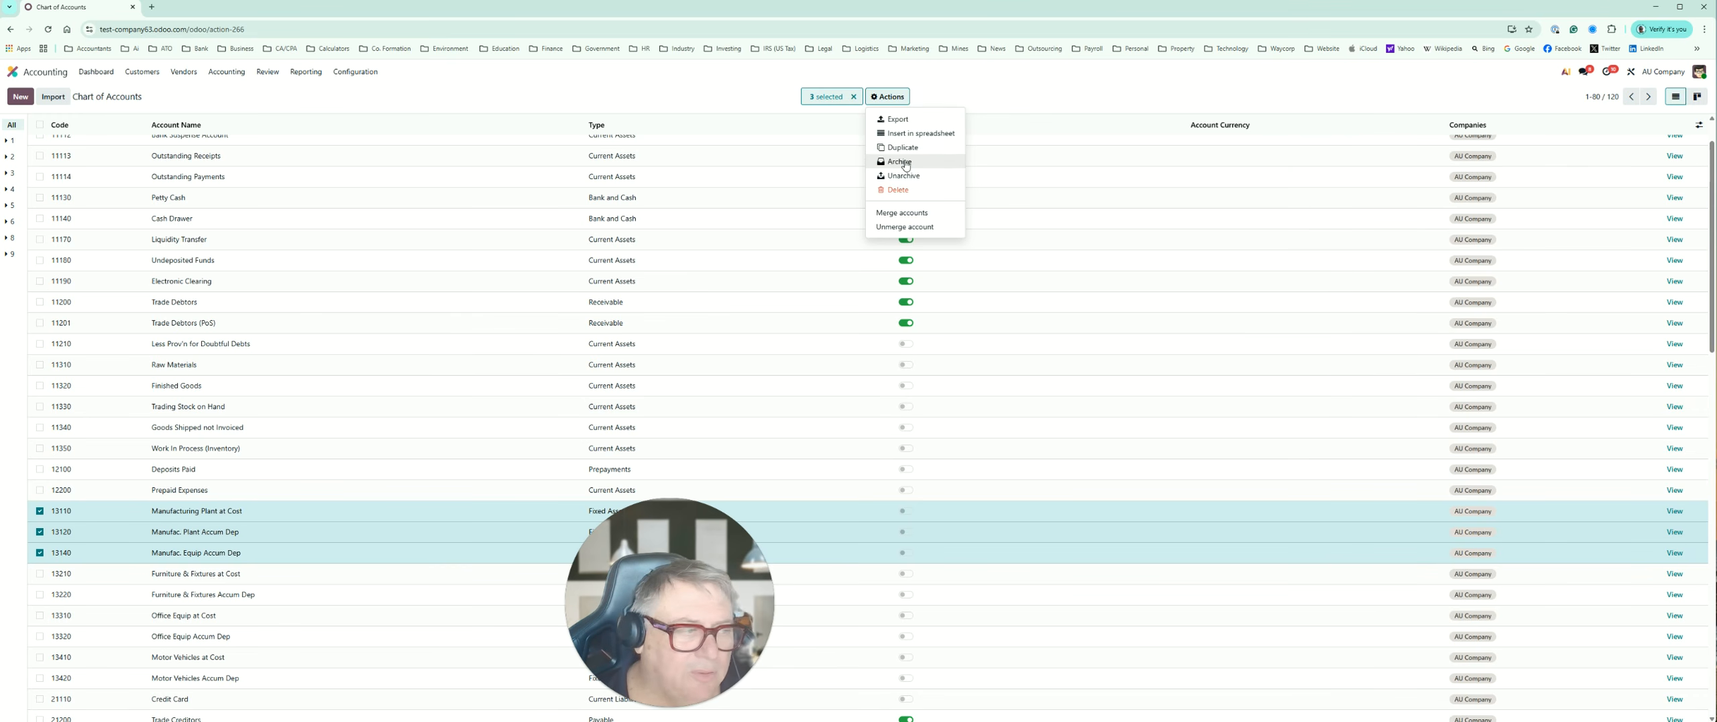
left_click(947, 78)
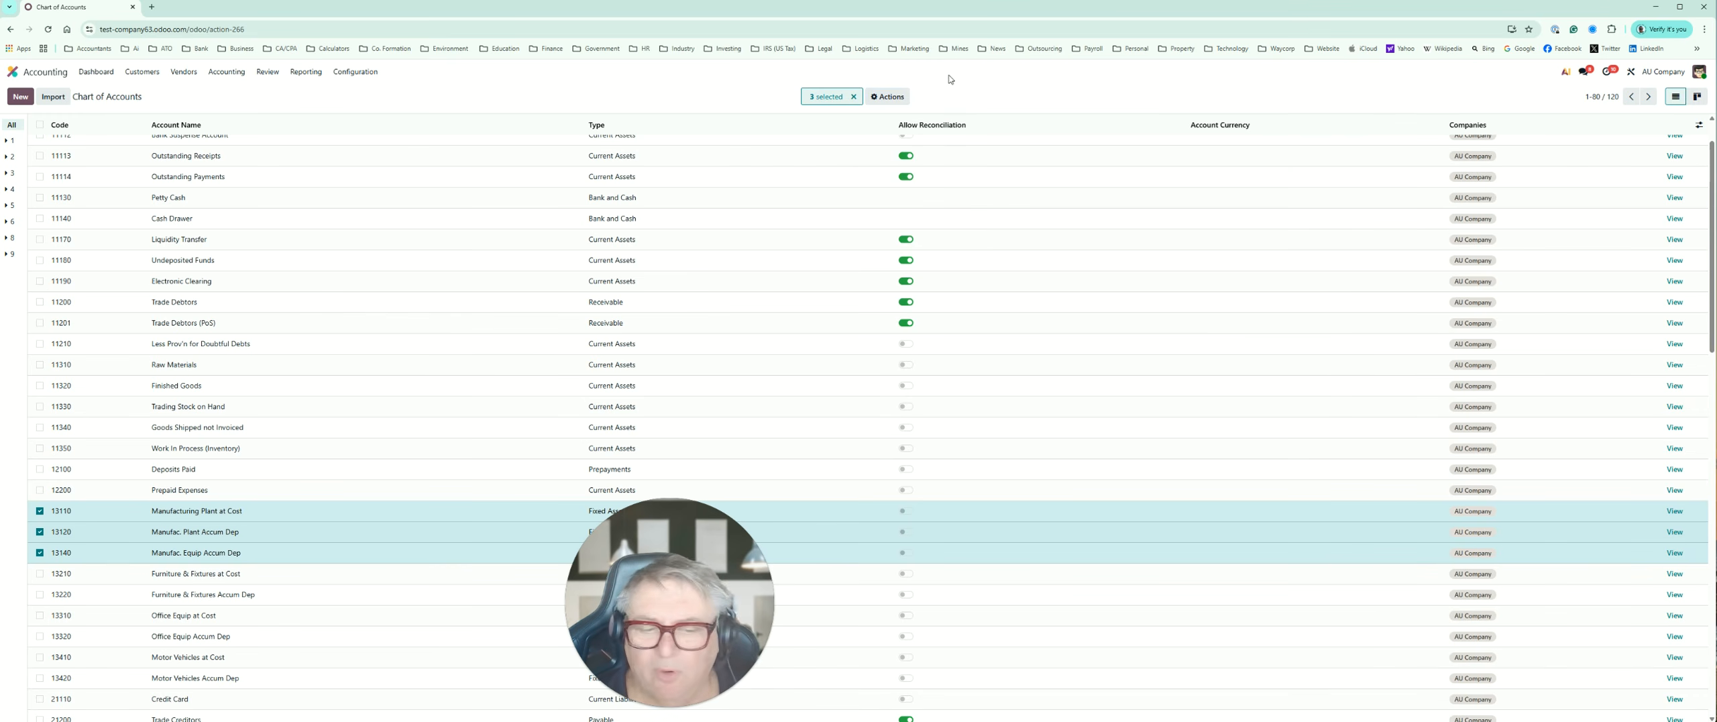
Step: Deactivate the 13110 Manufacturing Plant at Cost account and return to the Chart of Accounts
left_click(1675, 511)
left_click(464, 290)
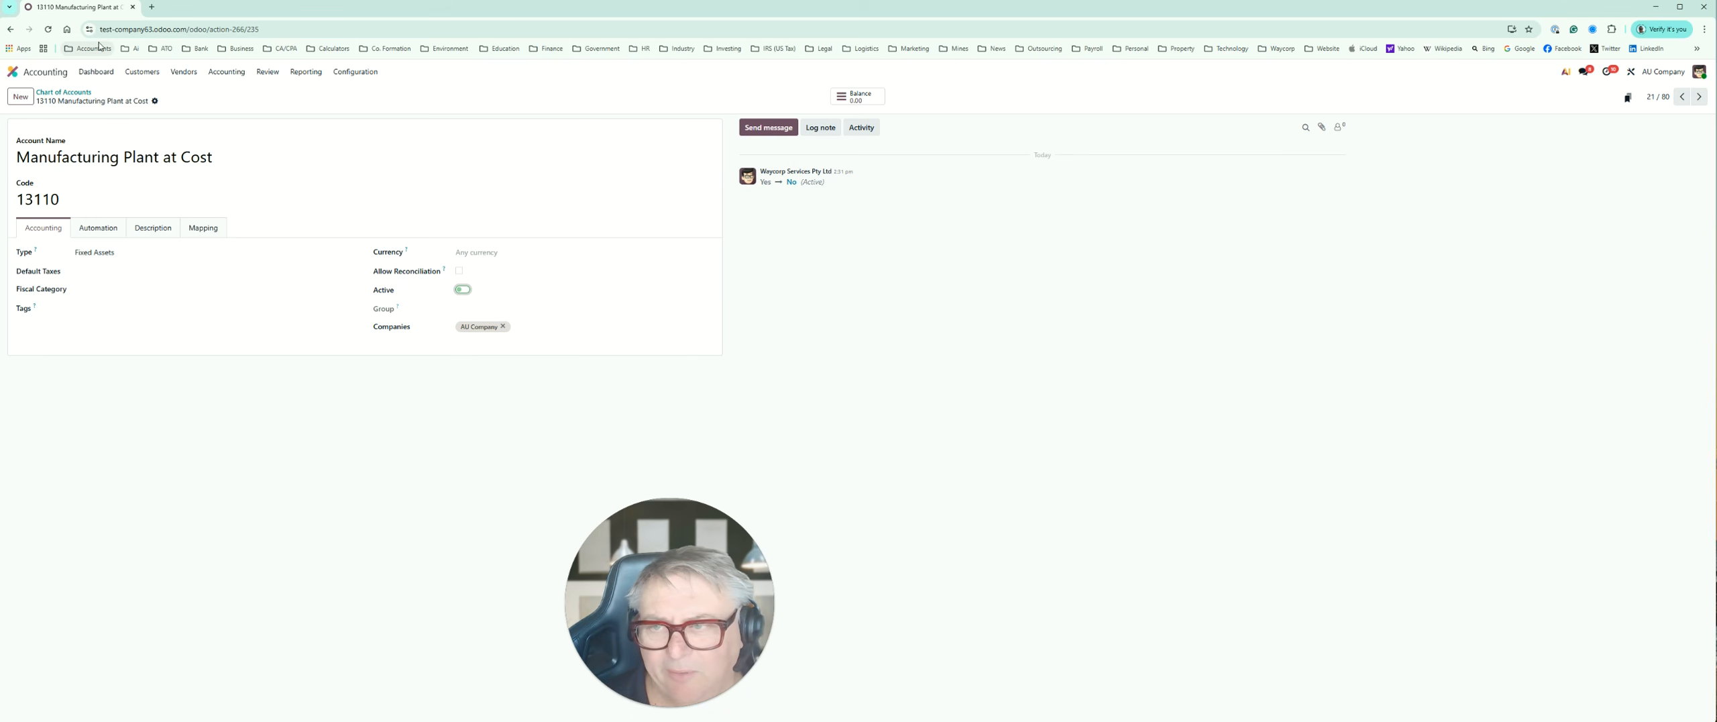
left_click(11, 29)
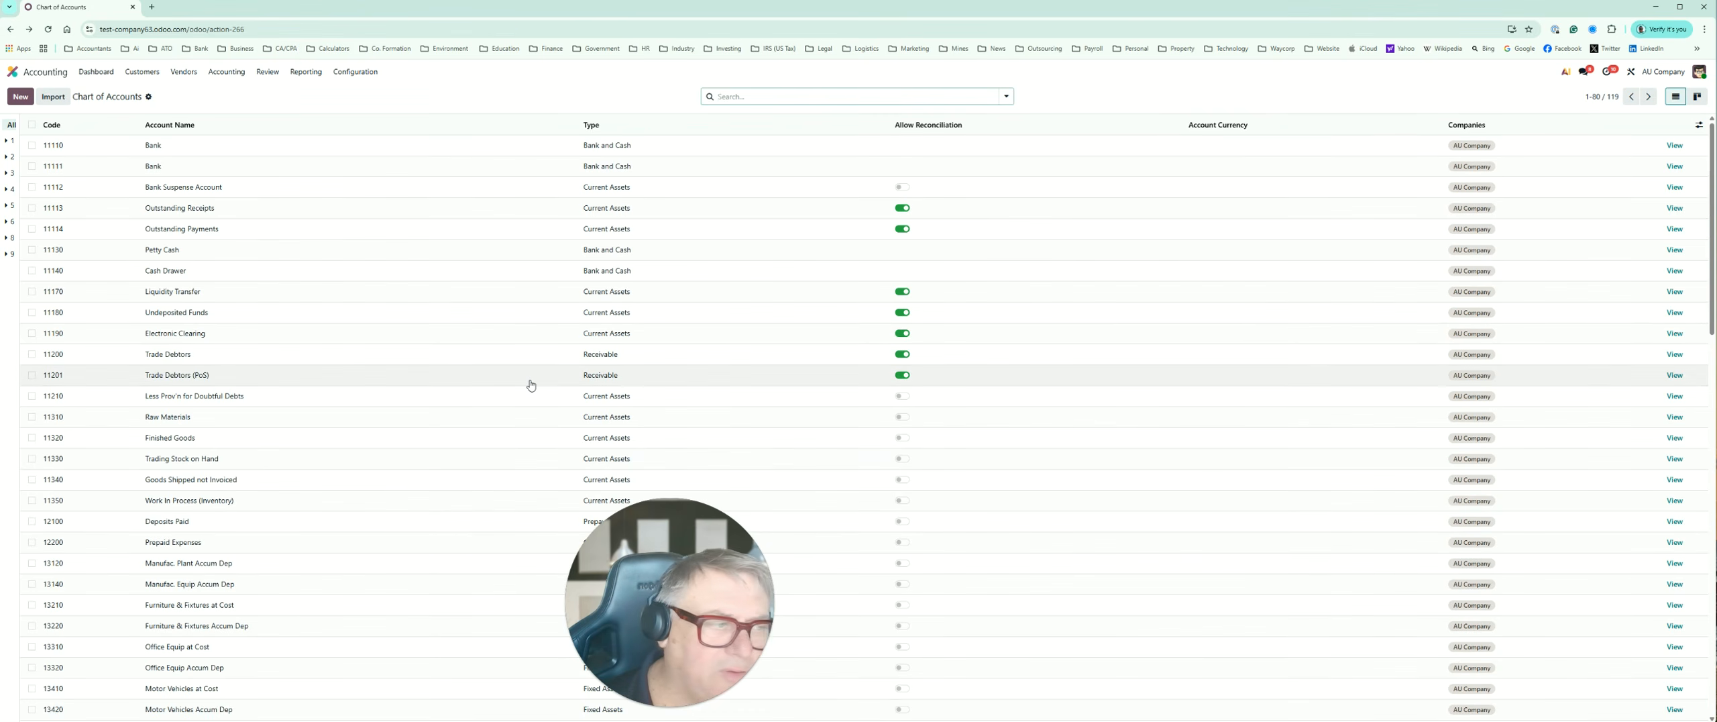
Step: Examine the chart's fixed asset, liability, equity and income accounts, and return to the start of the list
scroll(530, 384, "down", 1)
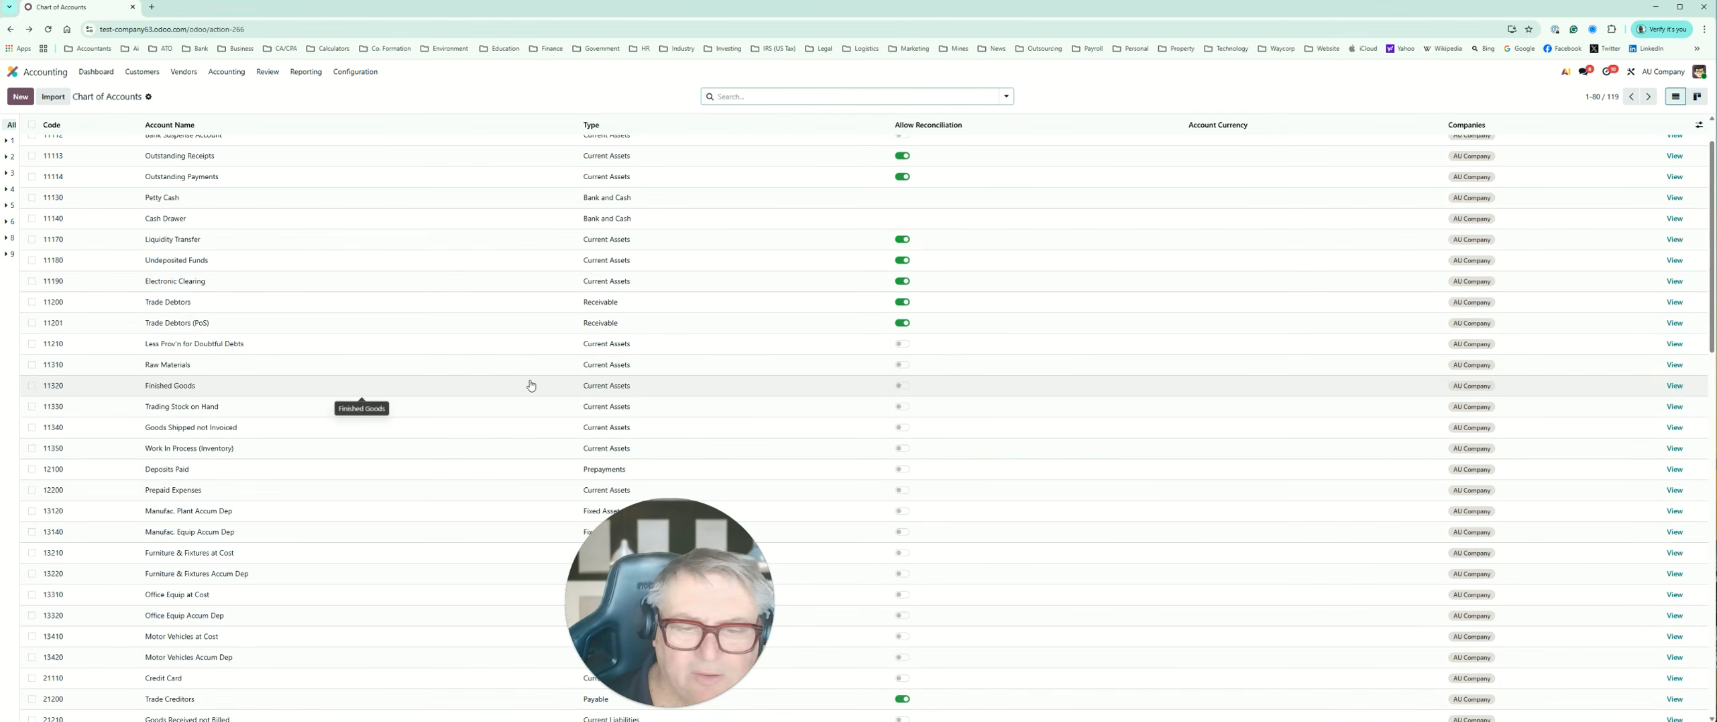
scroll(531, 384, "down", 2)
scroll(530, 385, "down", 6)
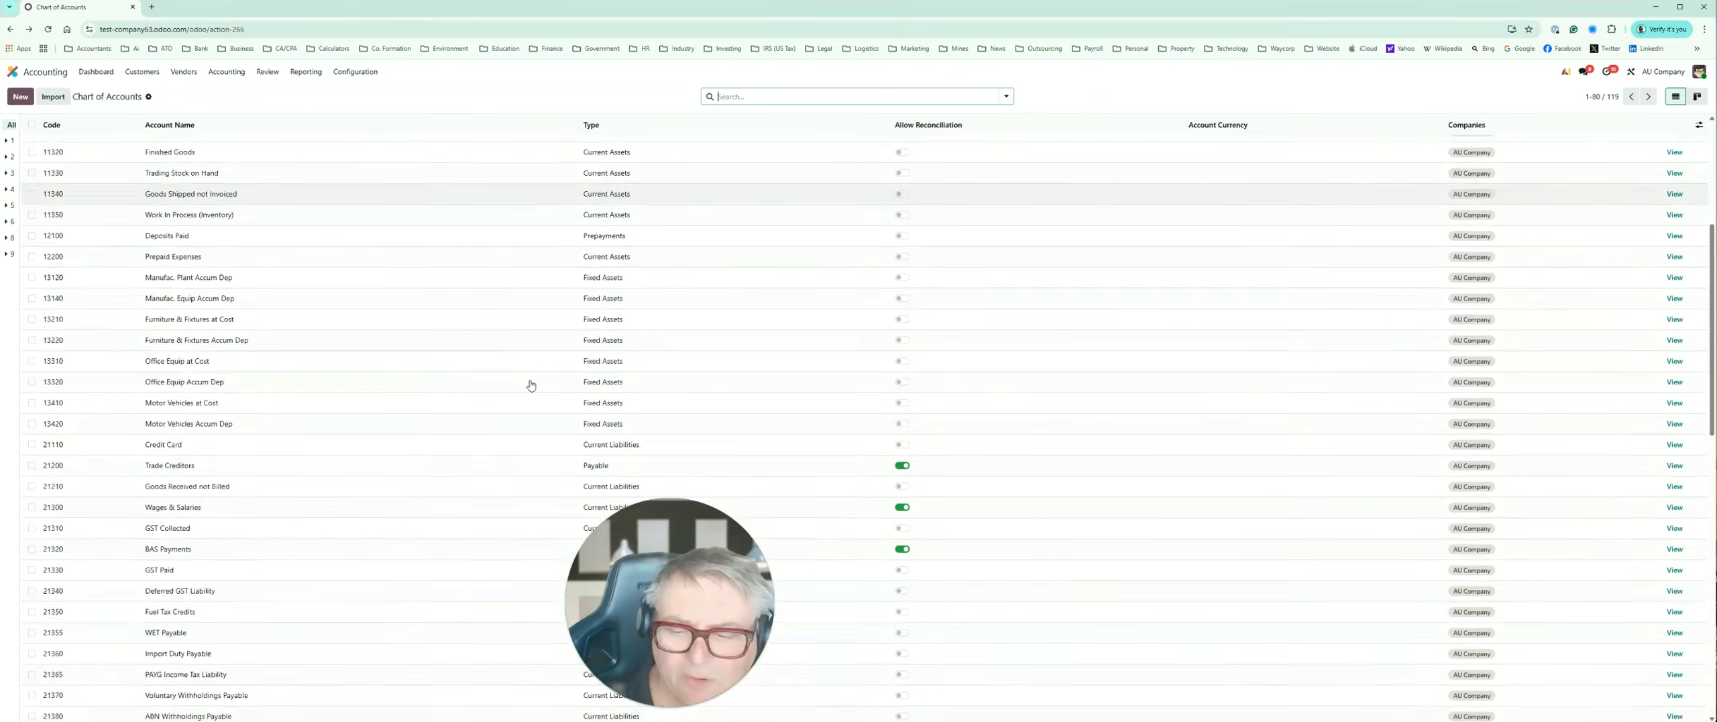
scroll(530, 385, "down", 5)
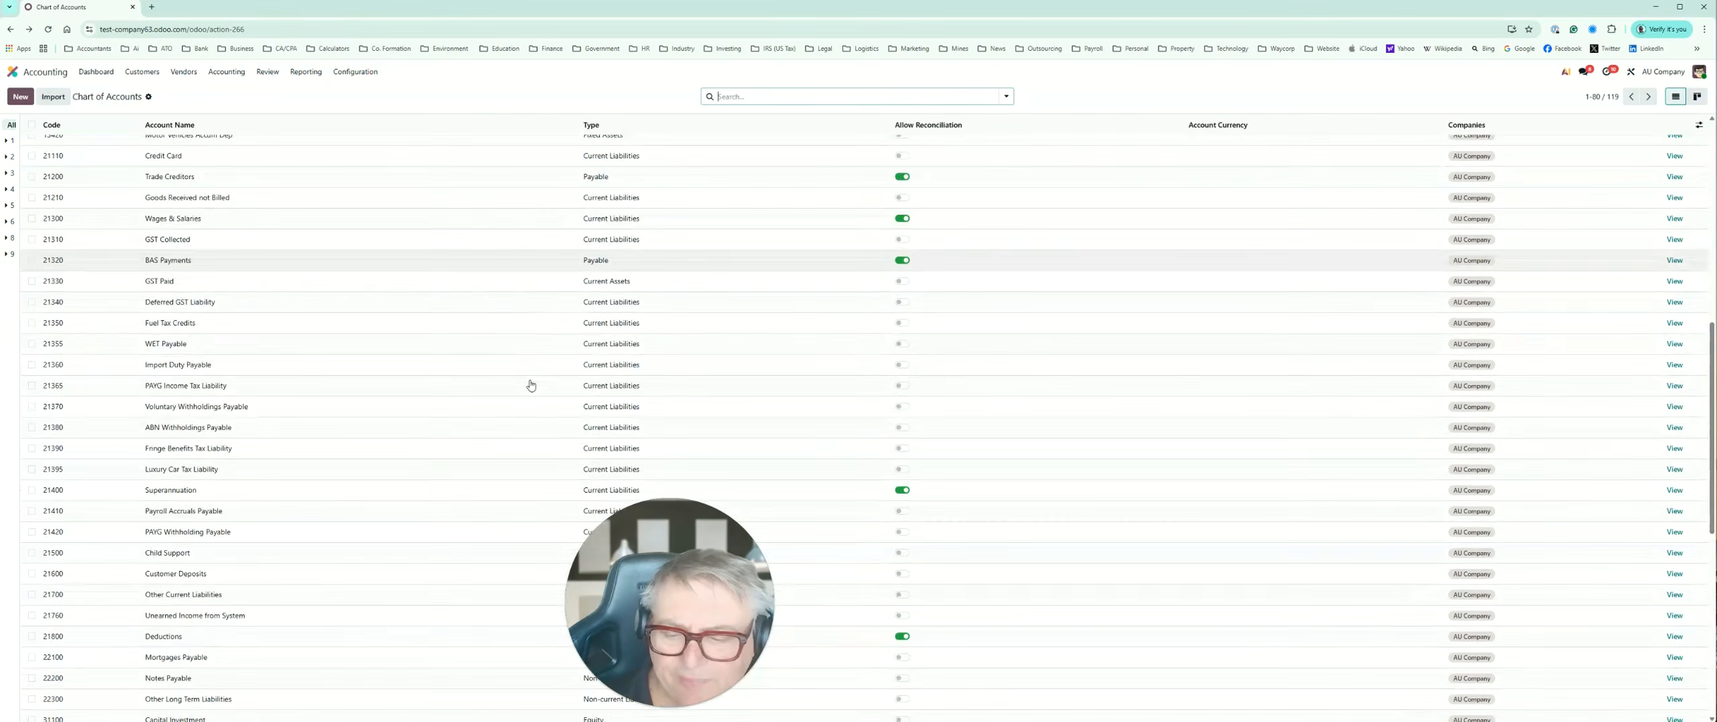
scroll(531, 385, "down", 3)
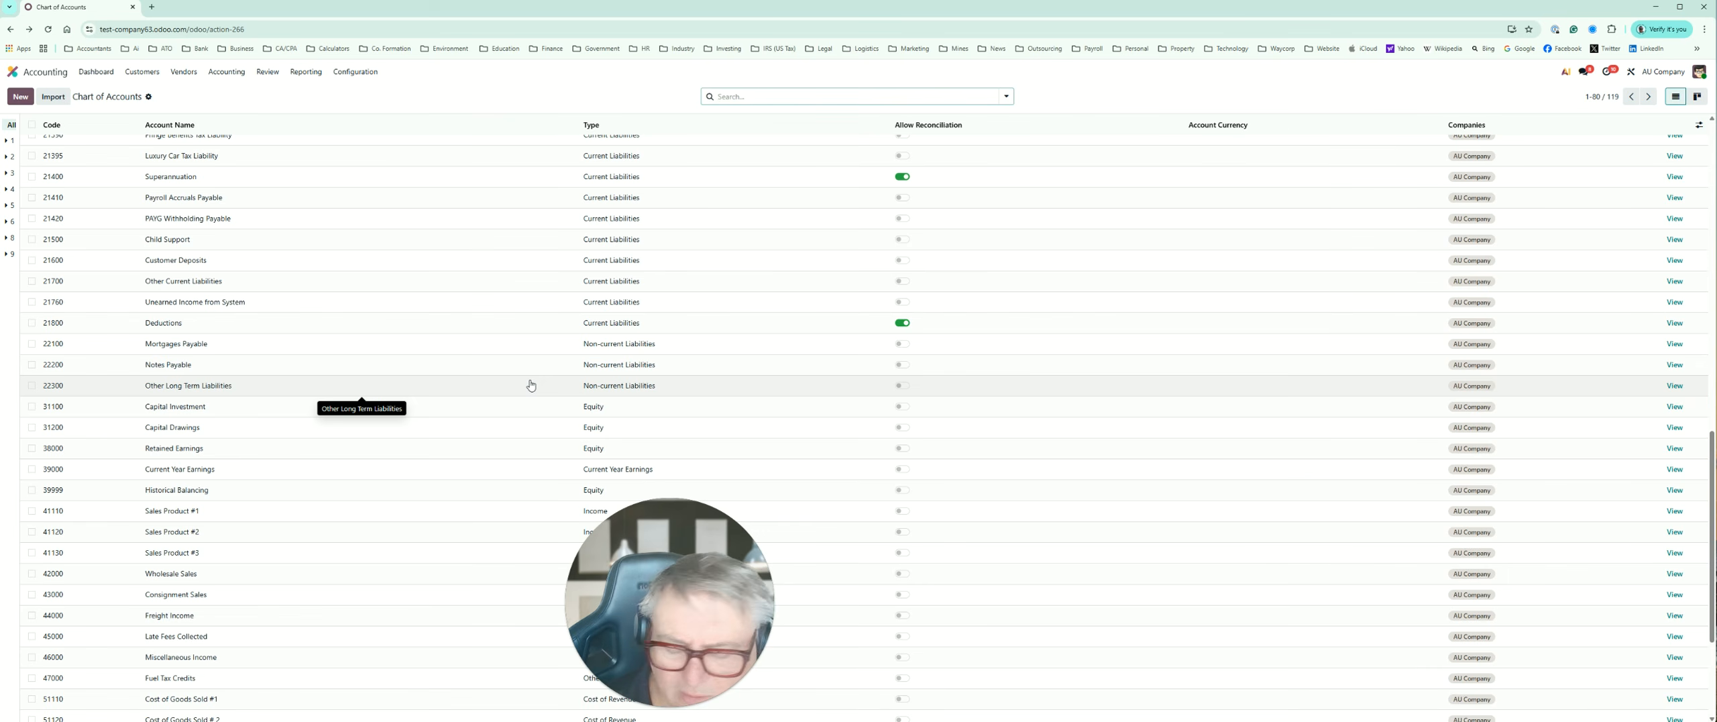
scroll(531, 385, "up", 20)
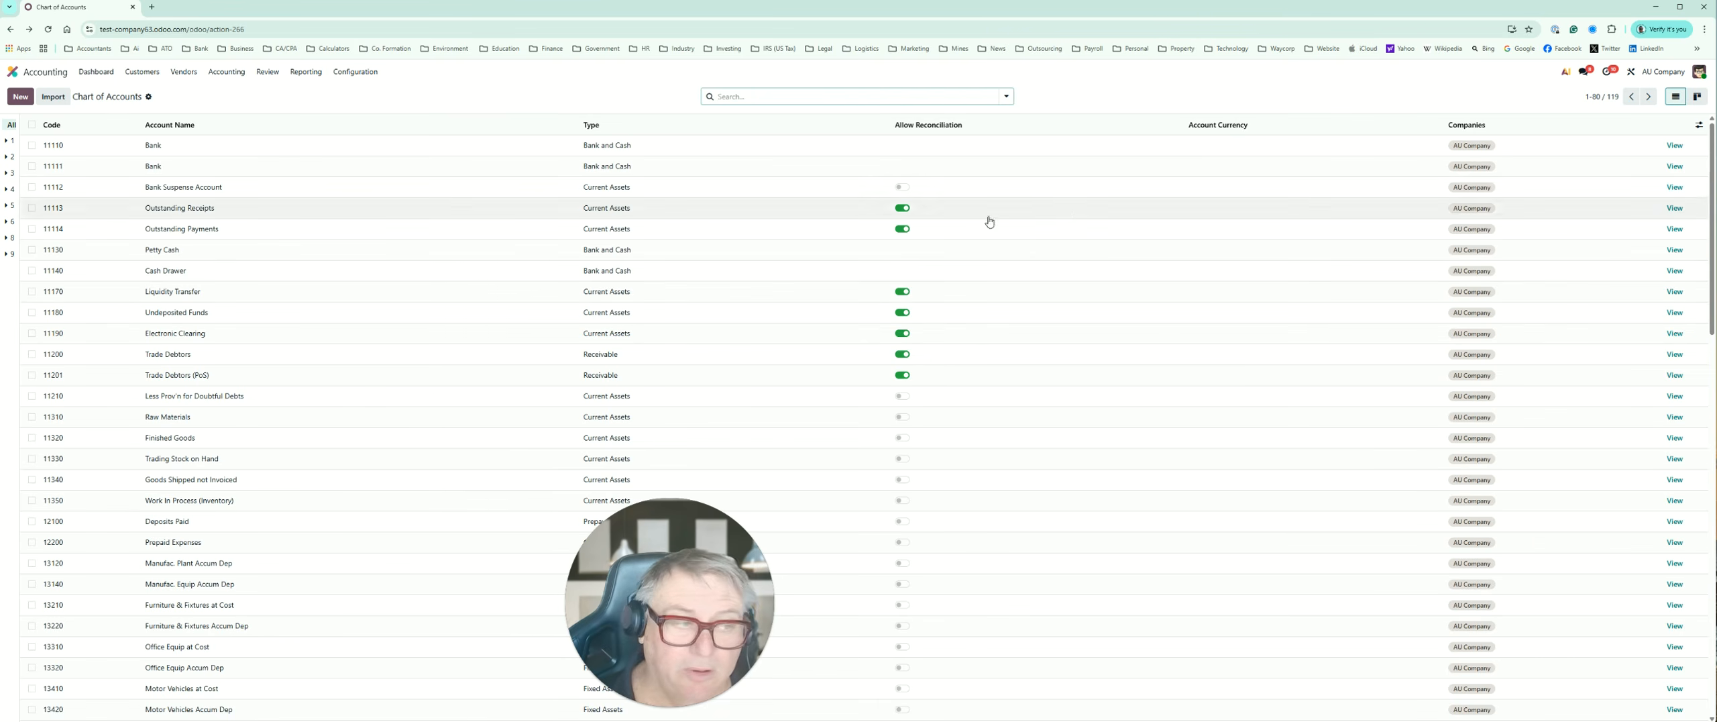
Step: Select all accounts on the current page, view the available bulk actions and look through the selected accounts
left_click(31, 125)
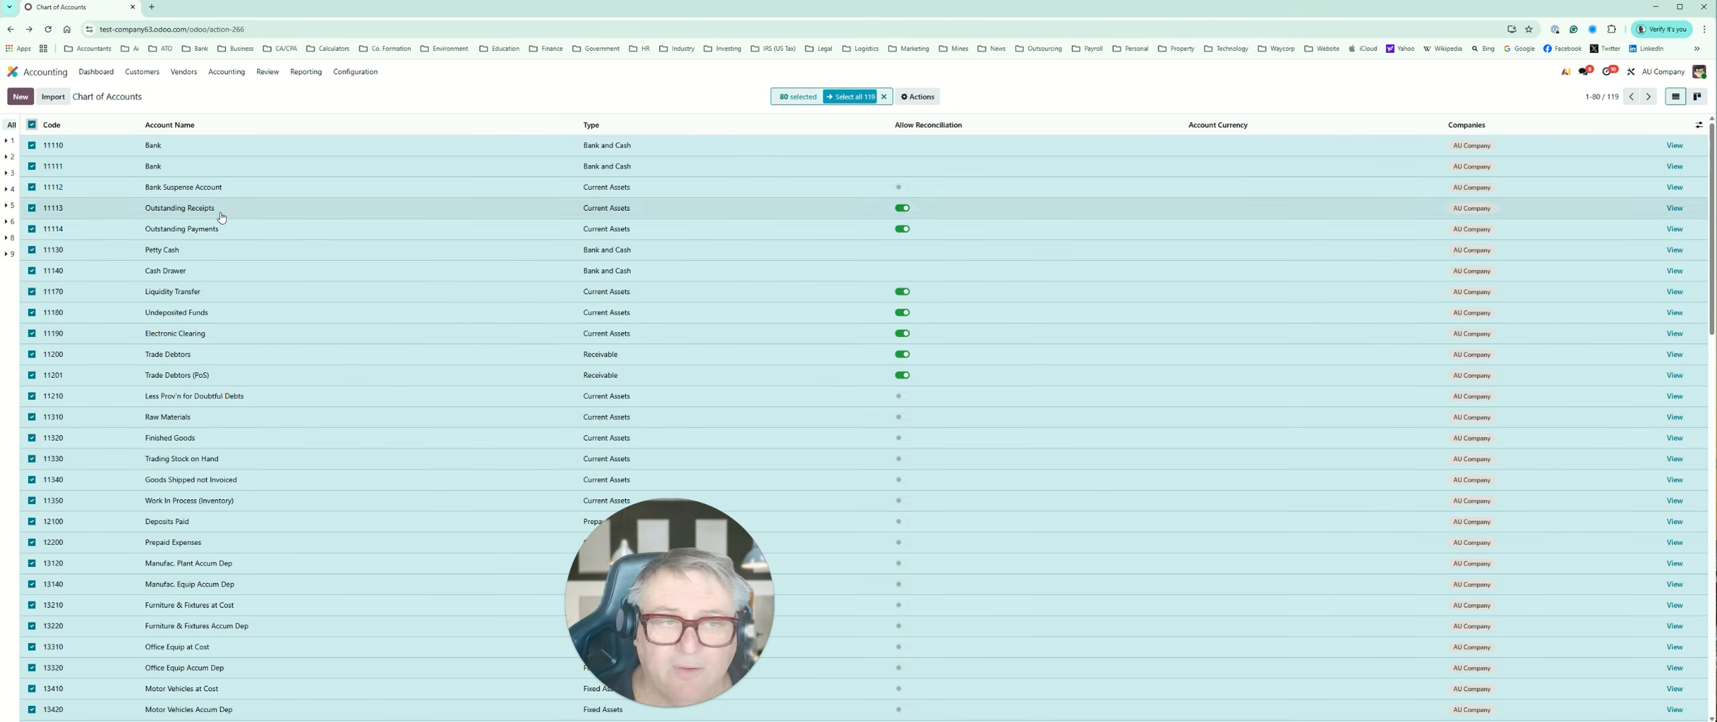
left_click(918, 97)
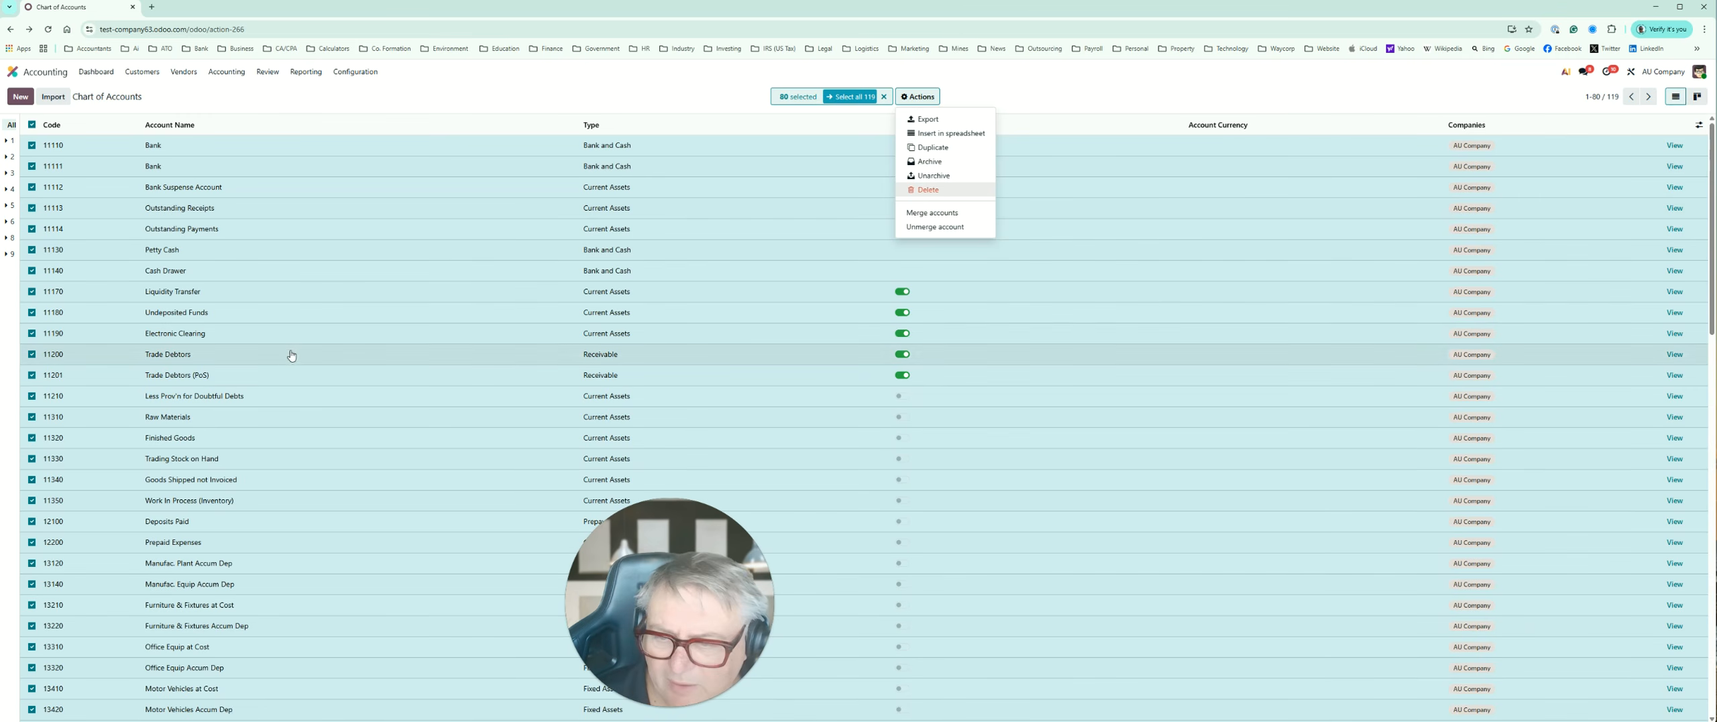
scroll(282, 359, "down", 1)
scroll(283, 359, "down", 9)
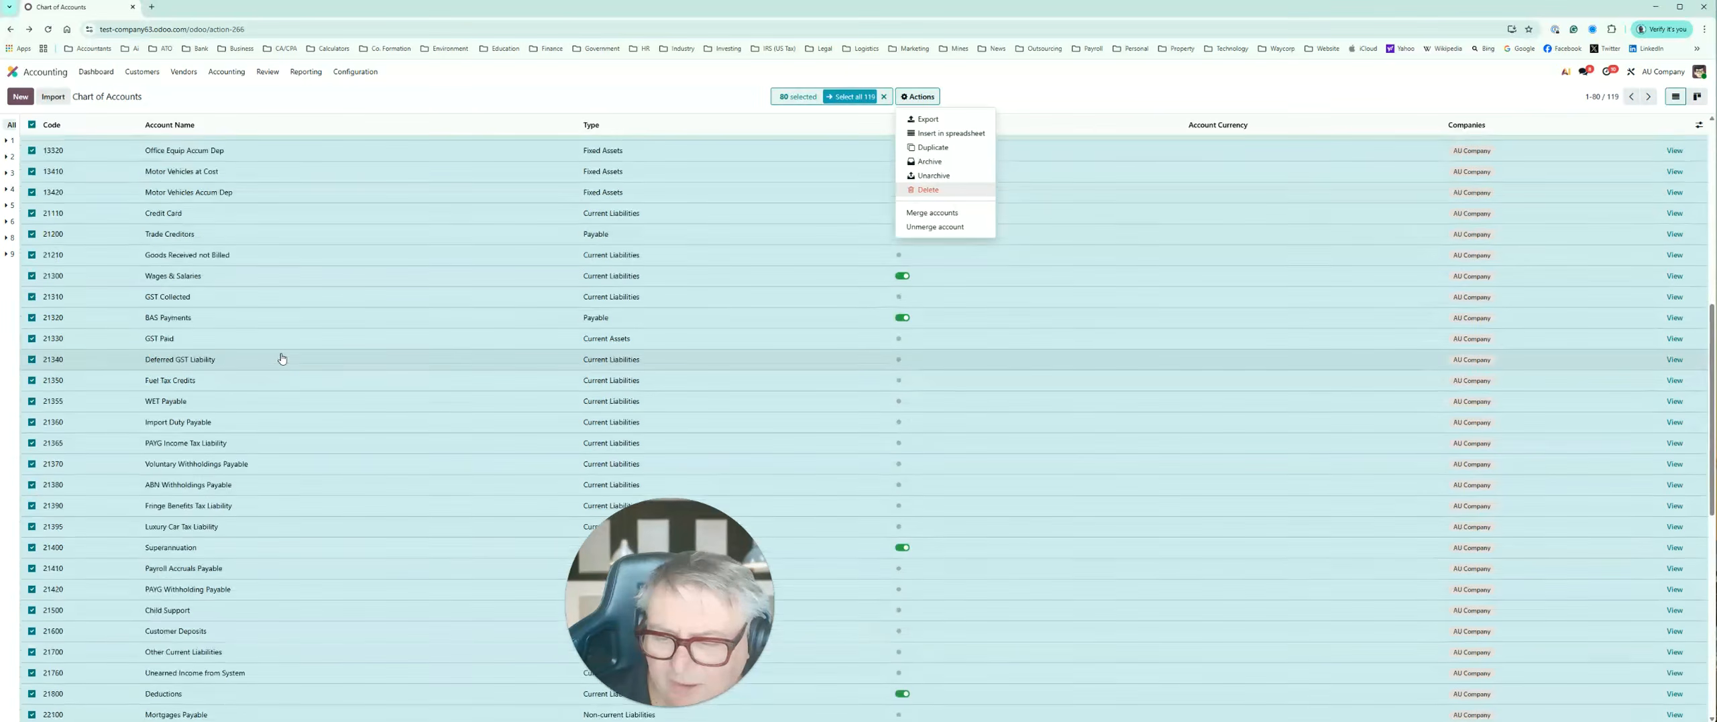
scroll(283, 359, "down", 4)
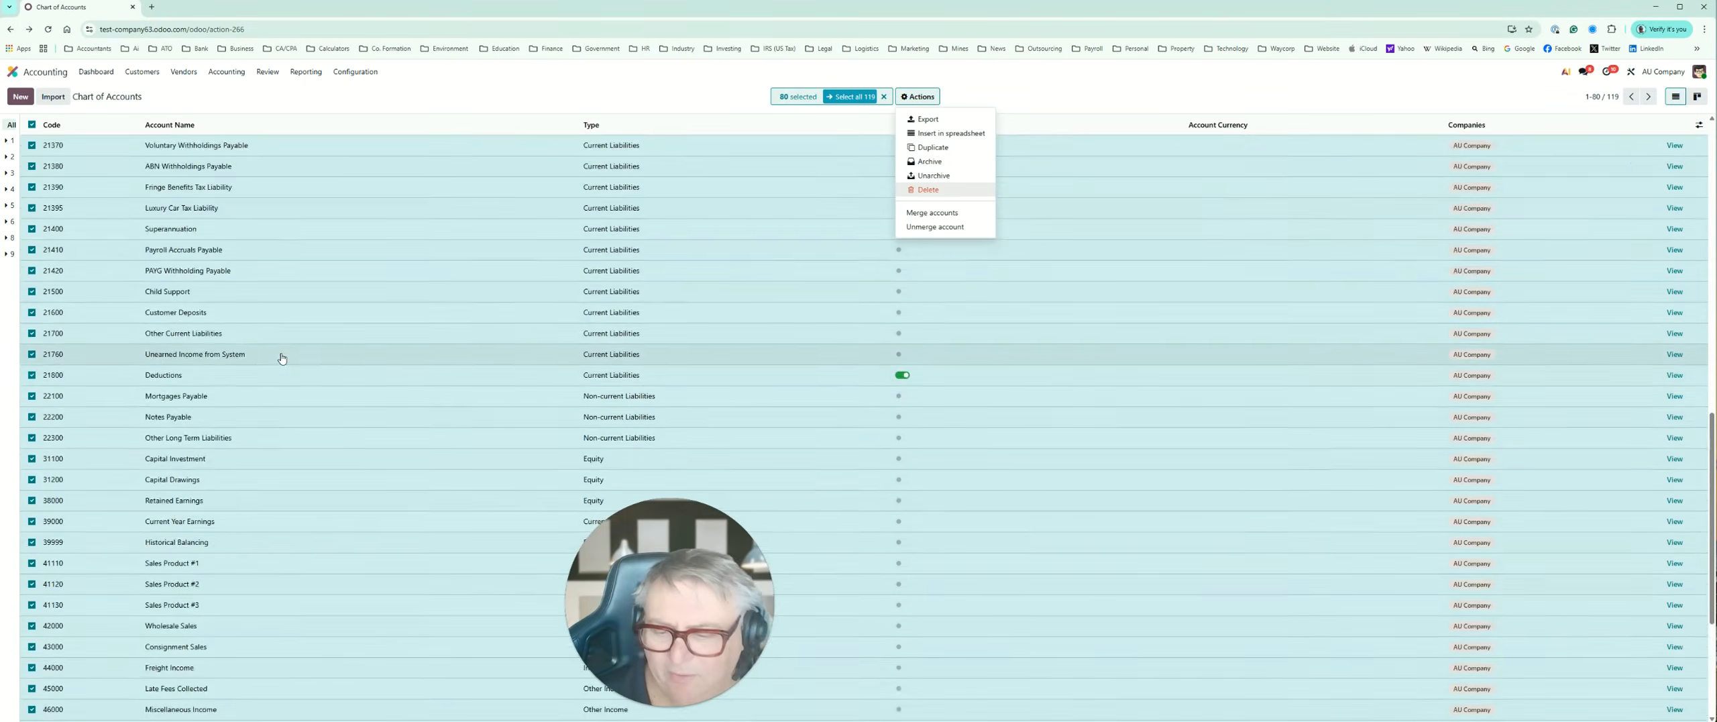
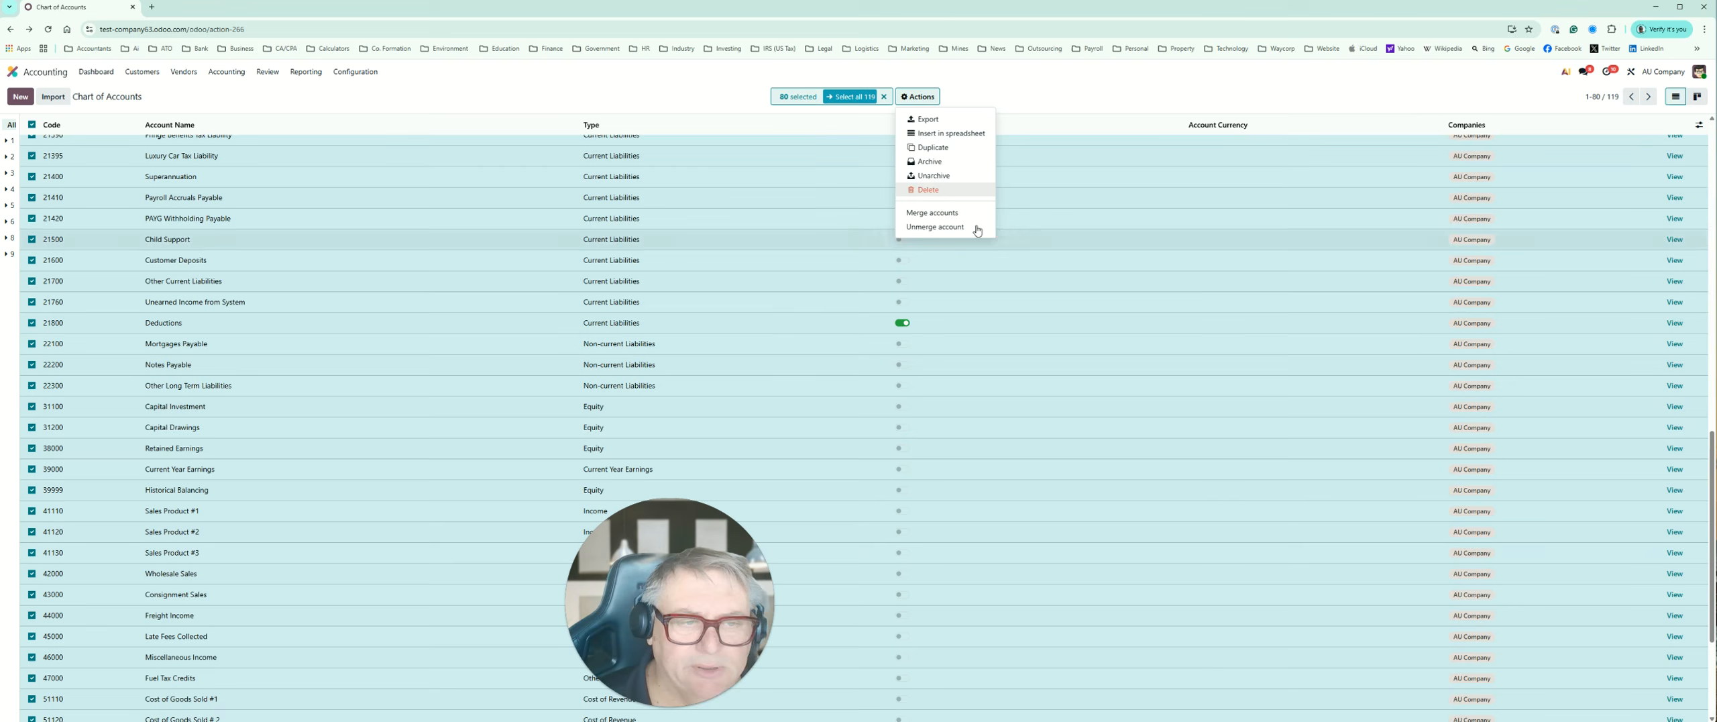
Step: Close the bulk actions, deselect all accounts and return to the start of the Chart of Accounts
left_click(1061, 100)
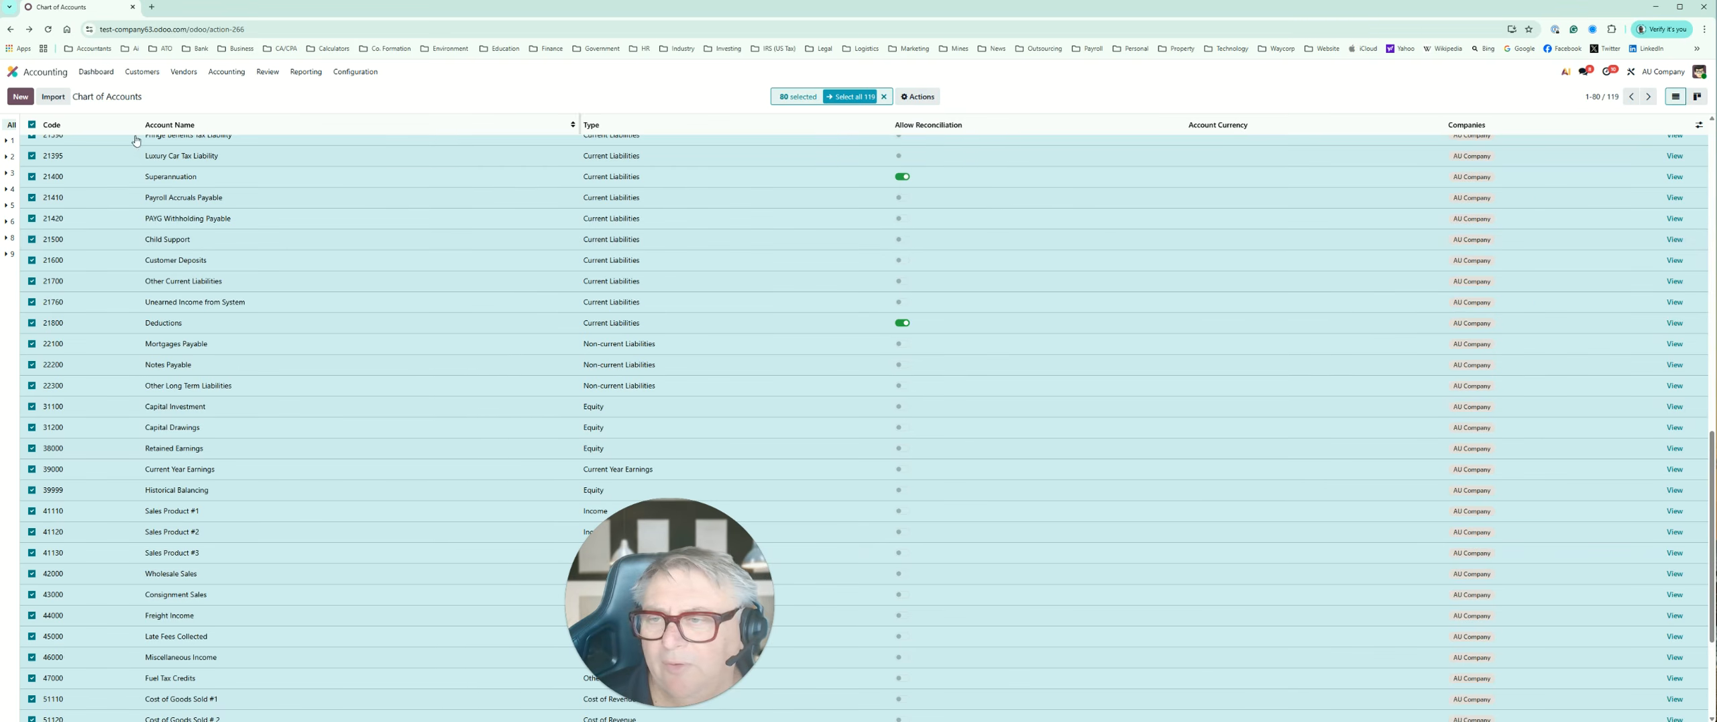
left_click(31, 124)
scroll(155, 275, "up", 3)
scroll(155, 275, "up", 10)
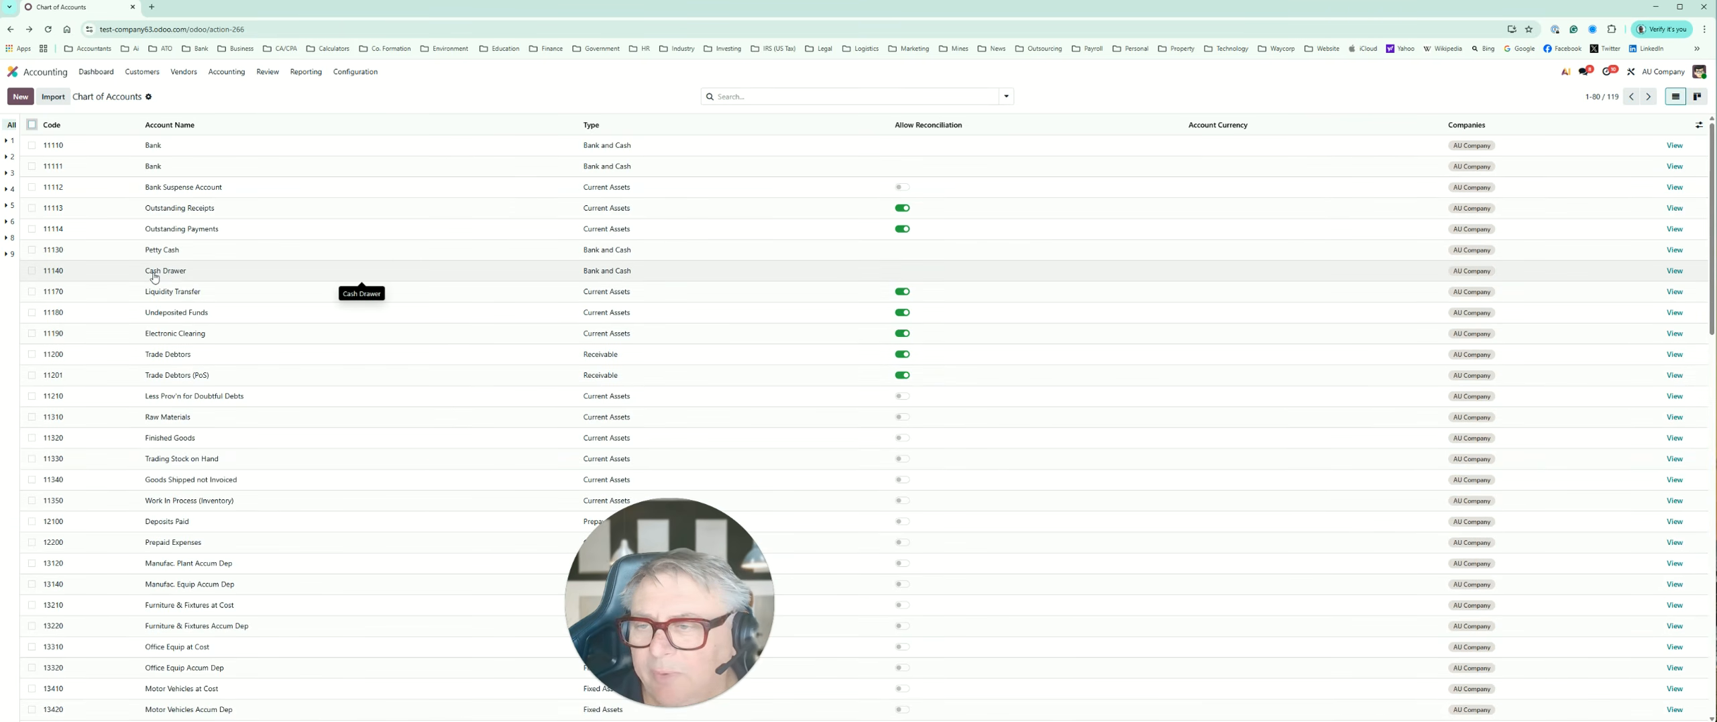
Step: Examine the accounts by code group, going through groups 2, 3, 4, 5, 6, 8 and 9
left_click(8, 158)
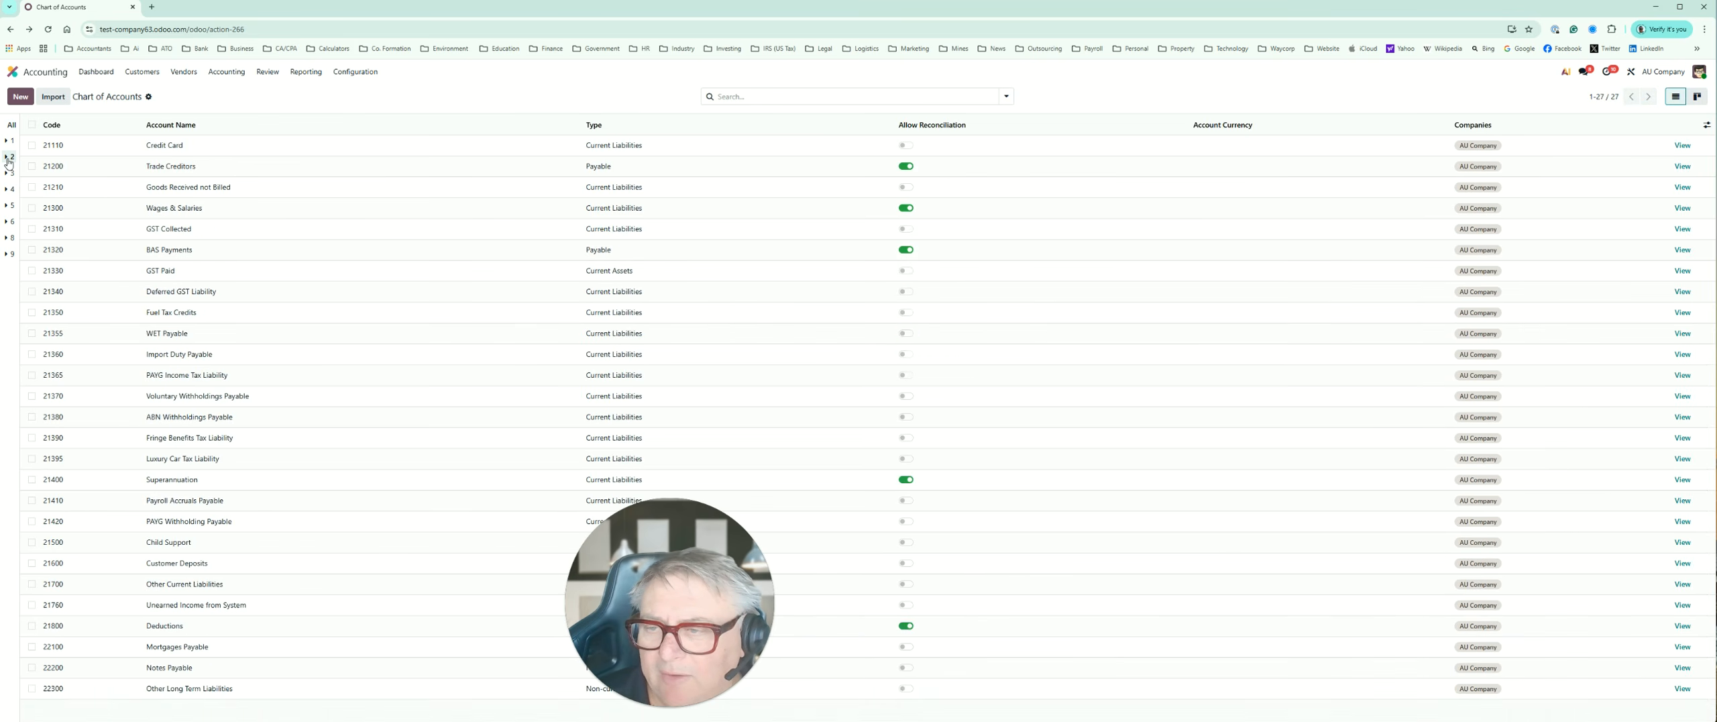
left_click(8, 174)
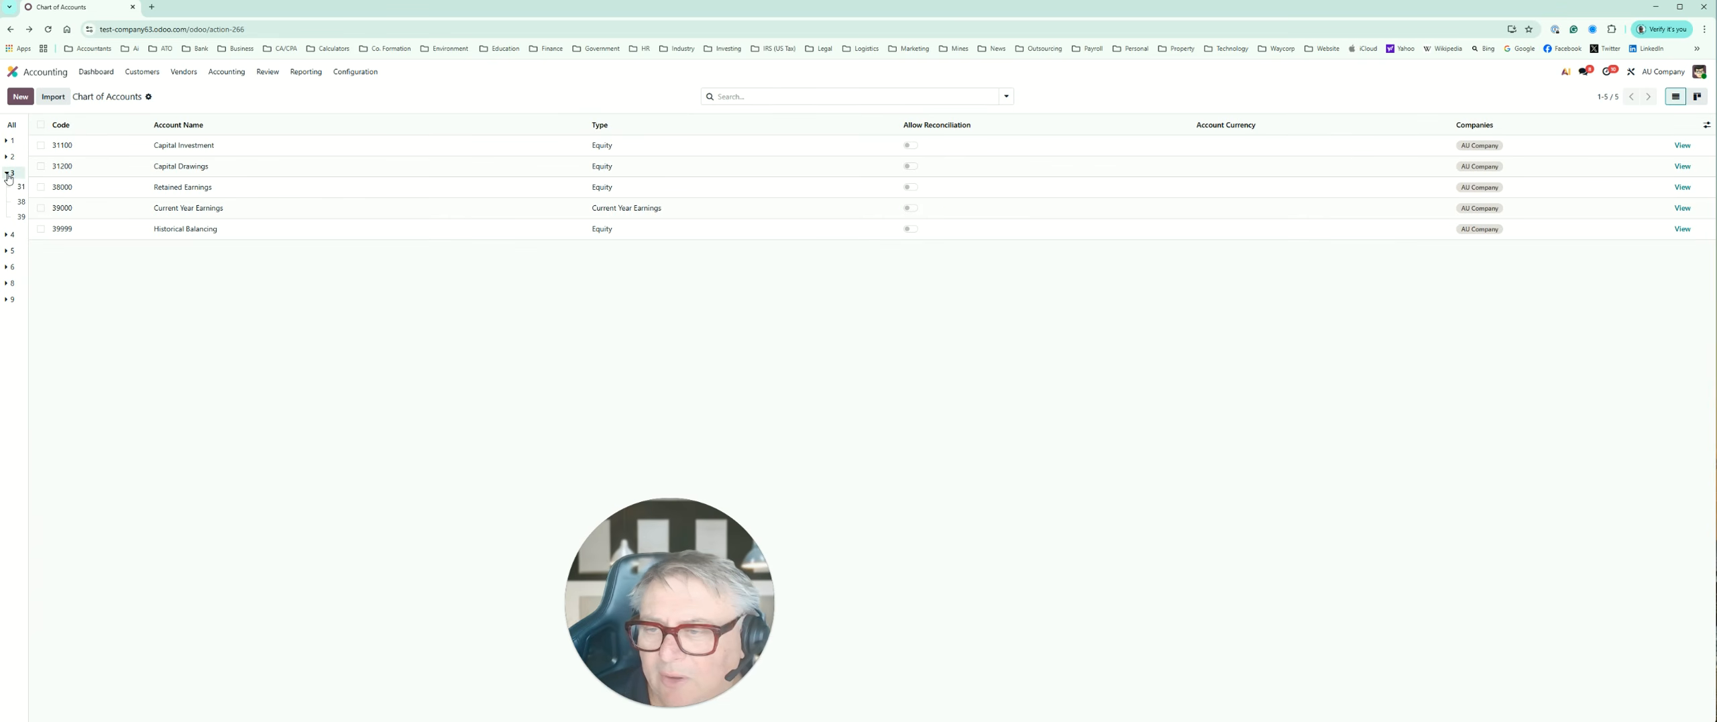
left_click(7, 237)
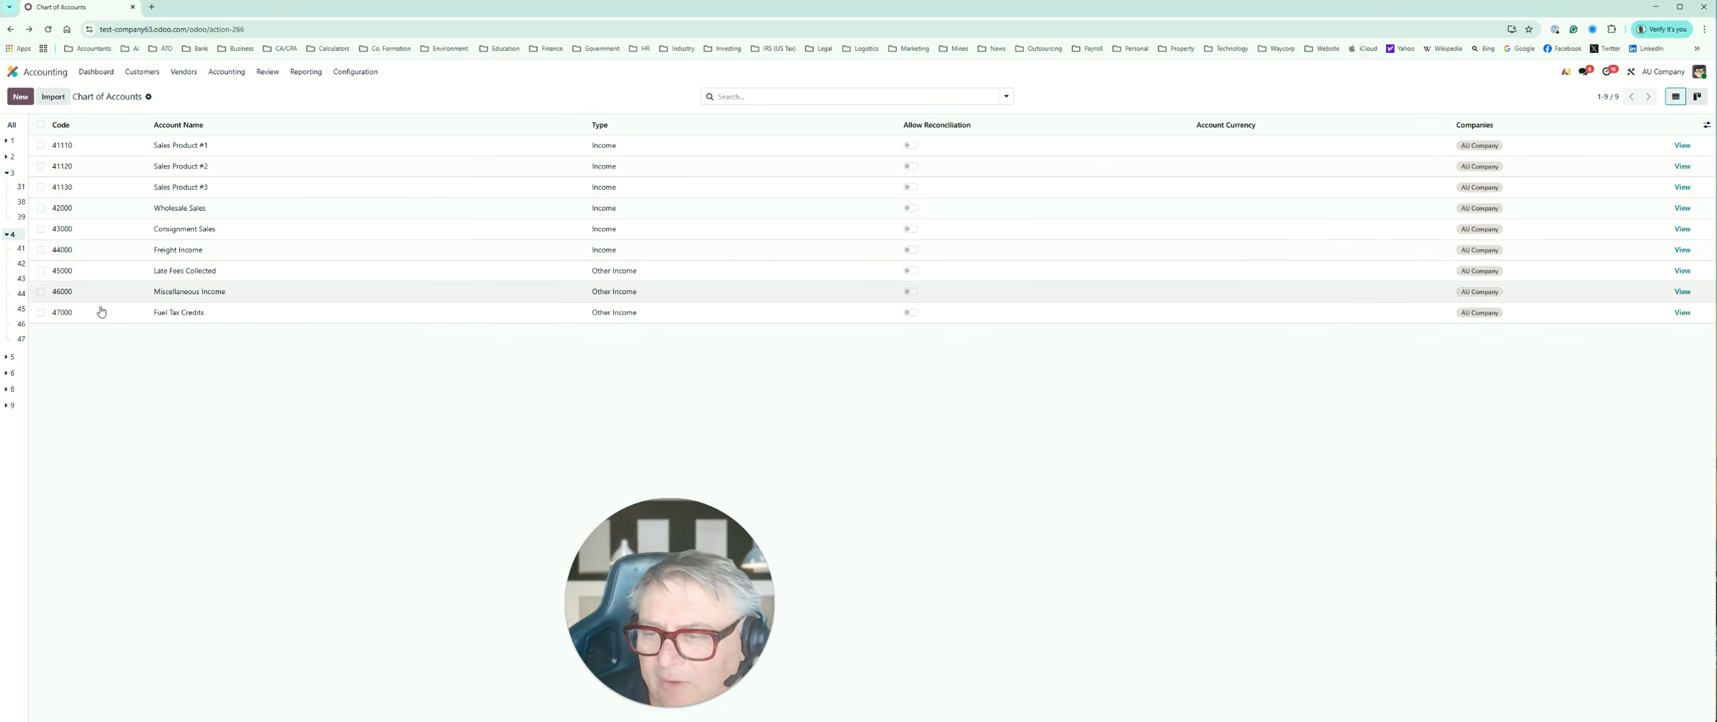
left_click(12, 360)
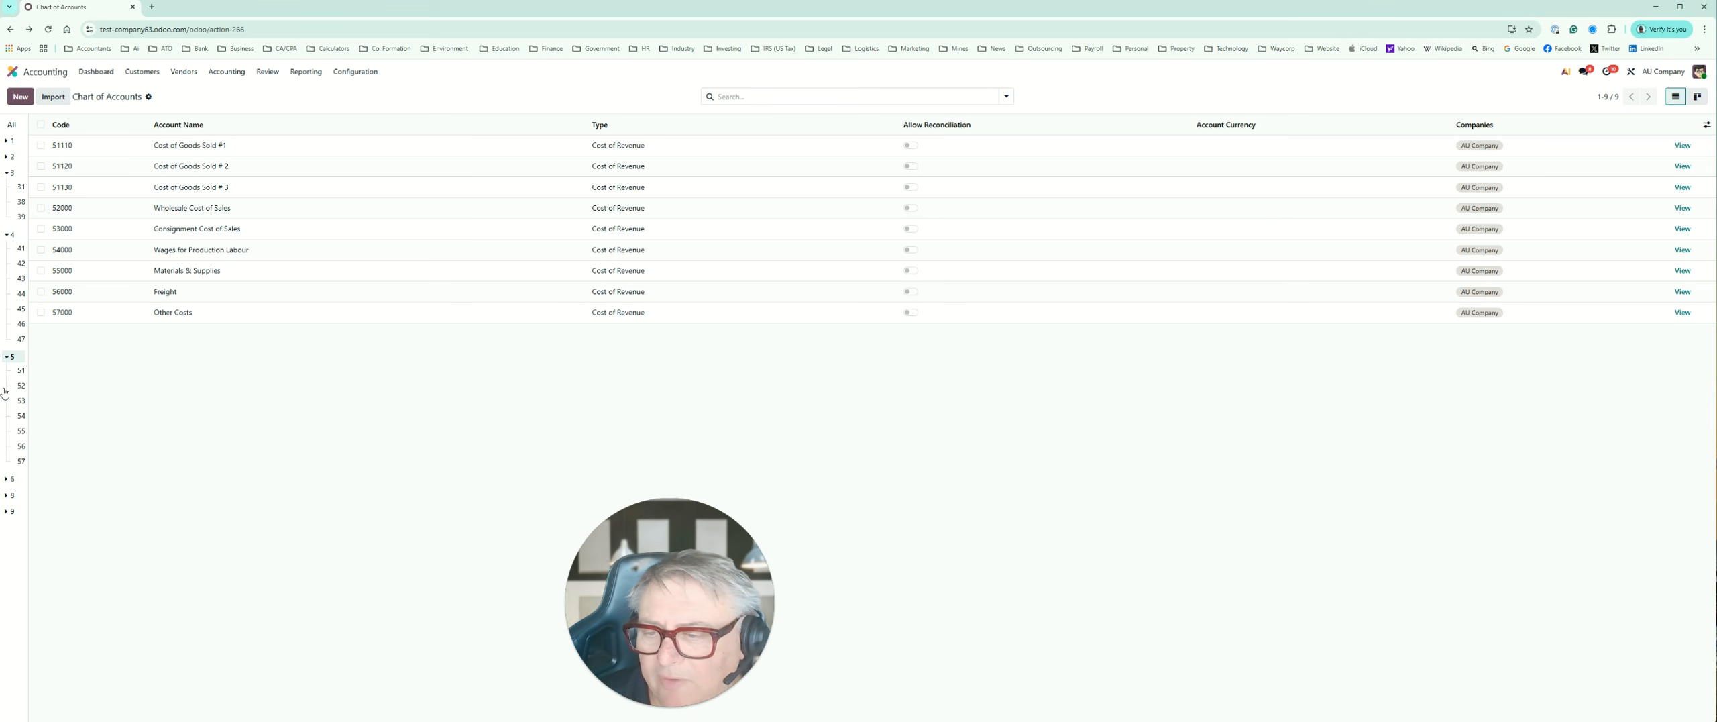
left_click(12, 479)
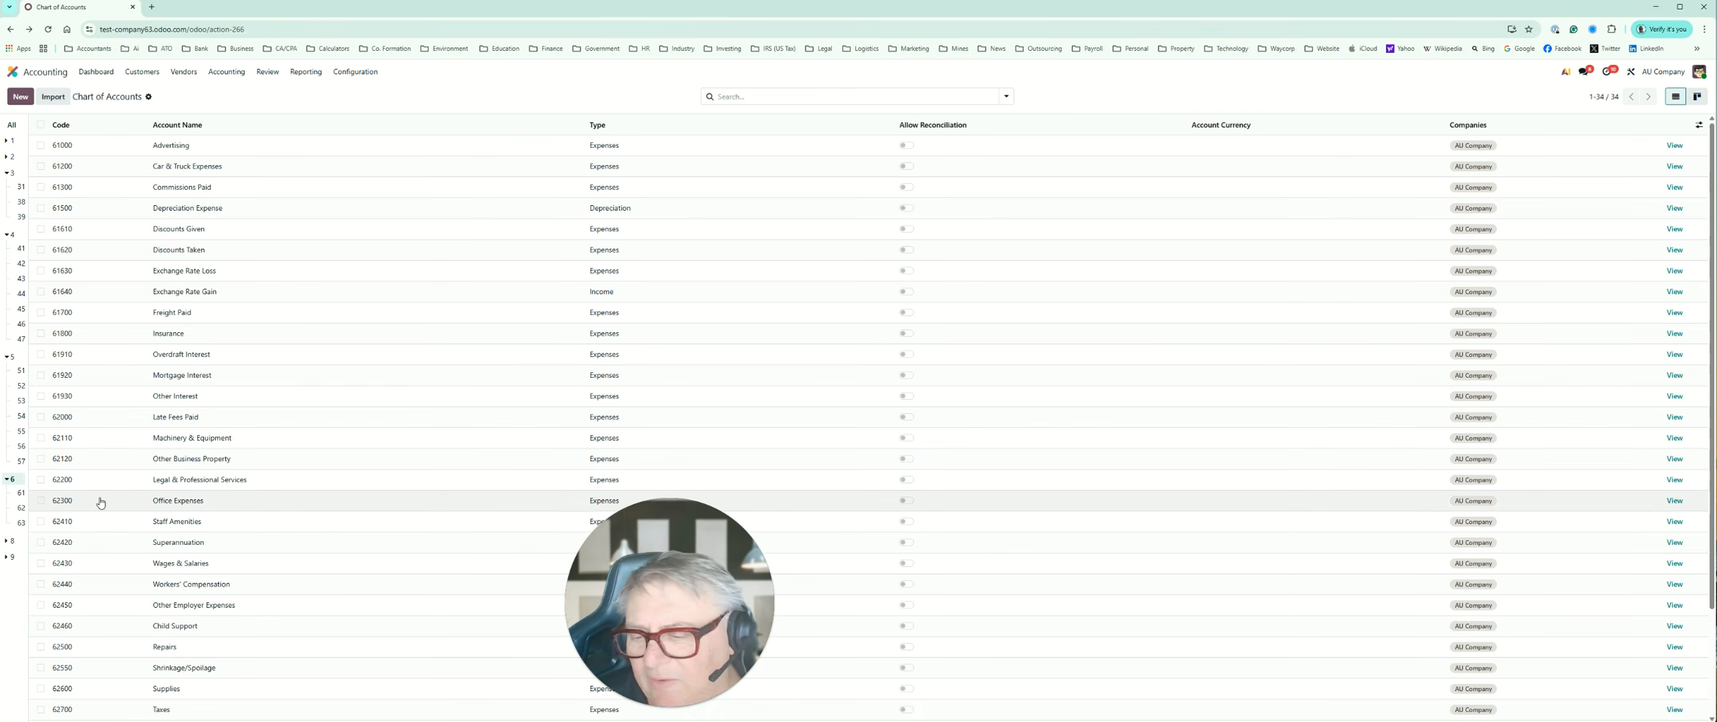
left_click(12, 541)
left_click(12, 573)
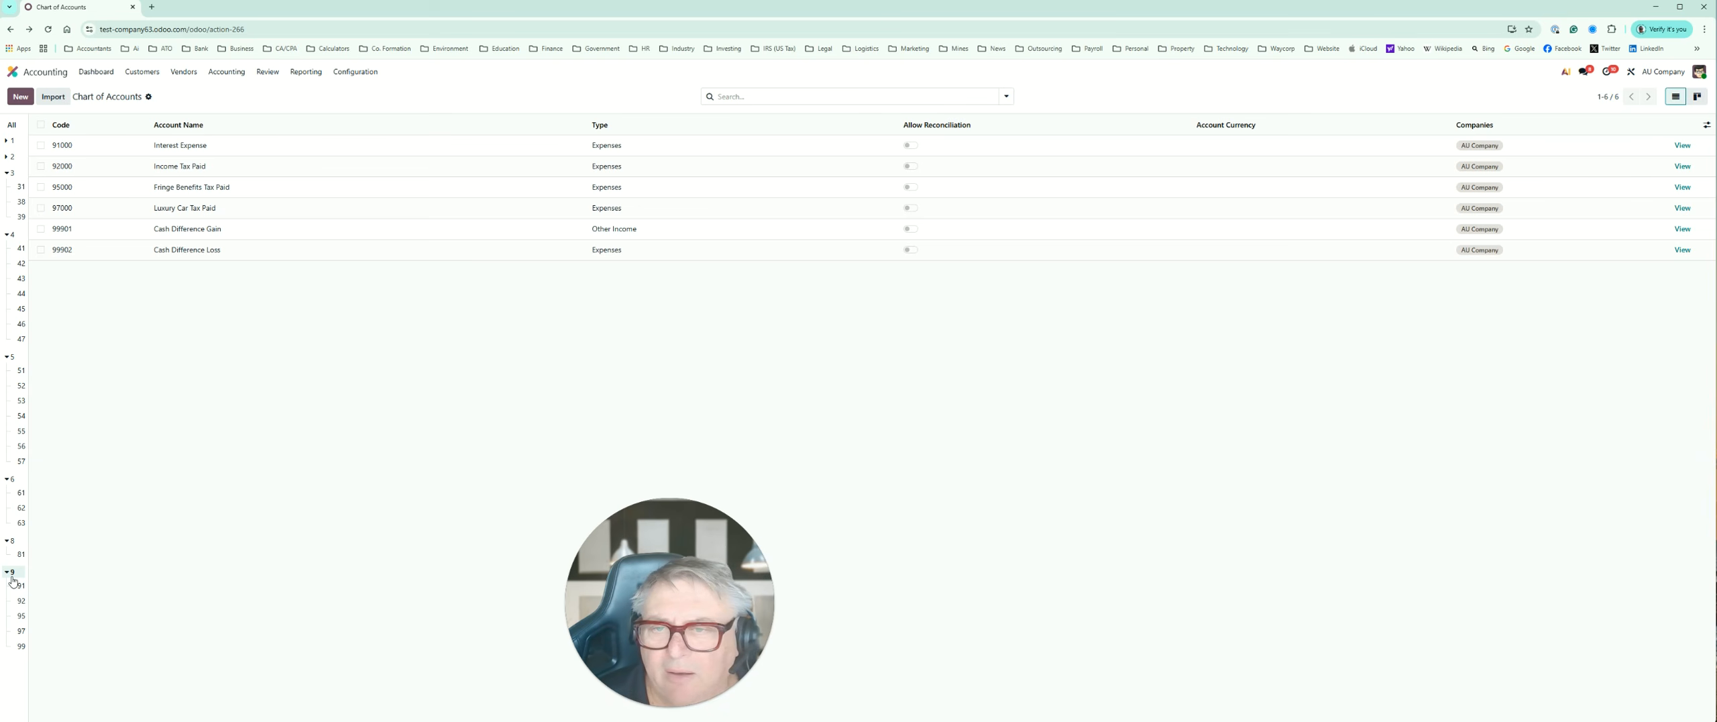
Step: Look through the sale and purchase taxes in the Taxes list and view the Journals list
left_click(348, 75)
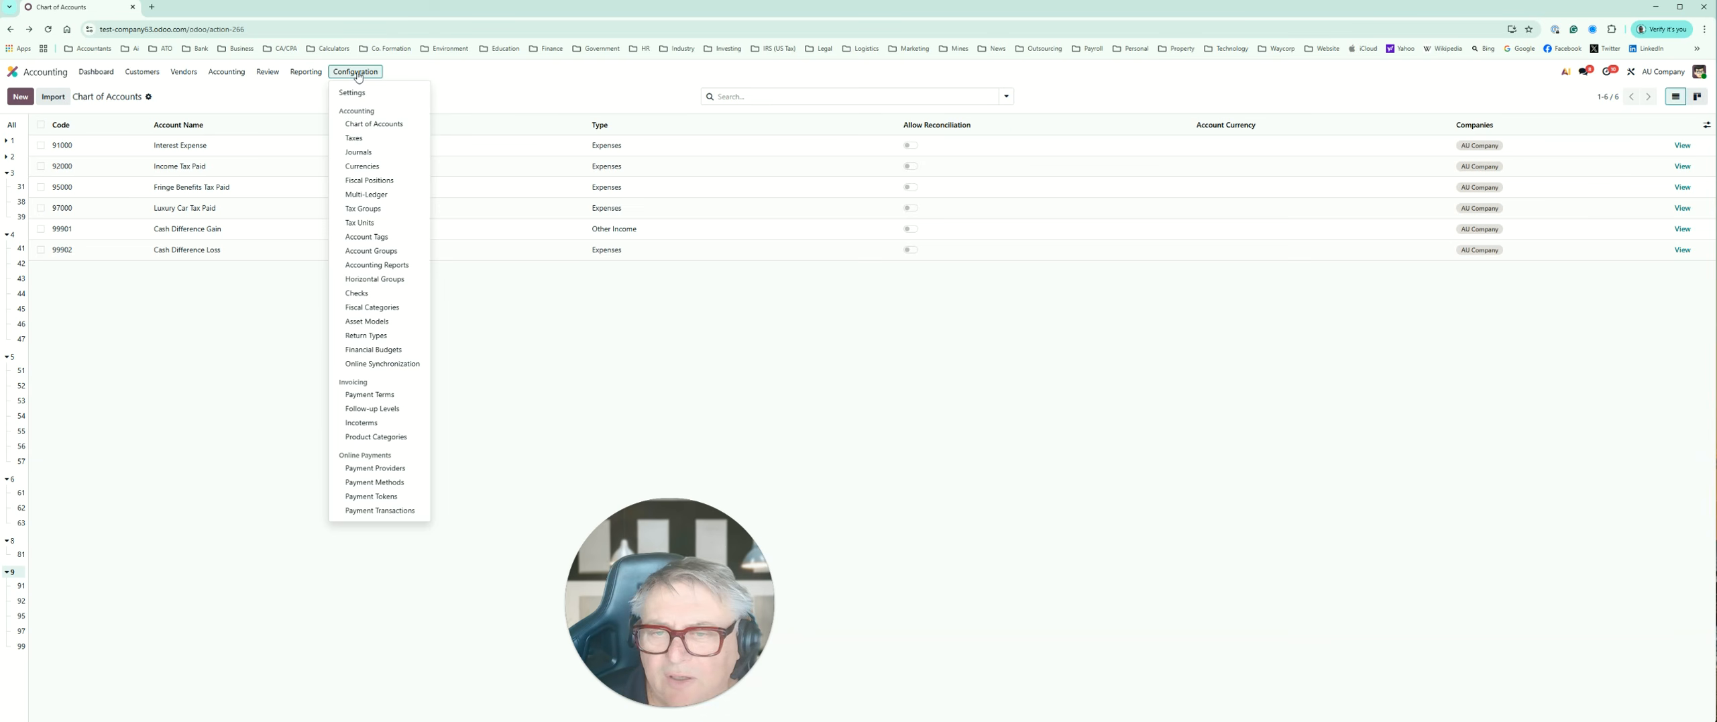
left_click(354, 138)
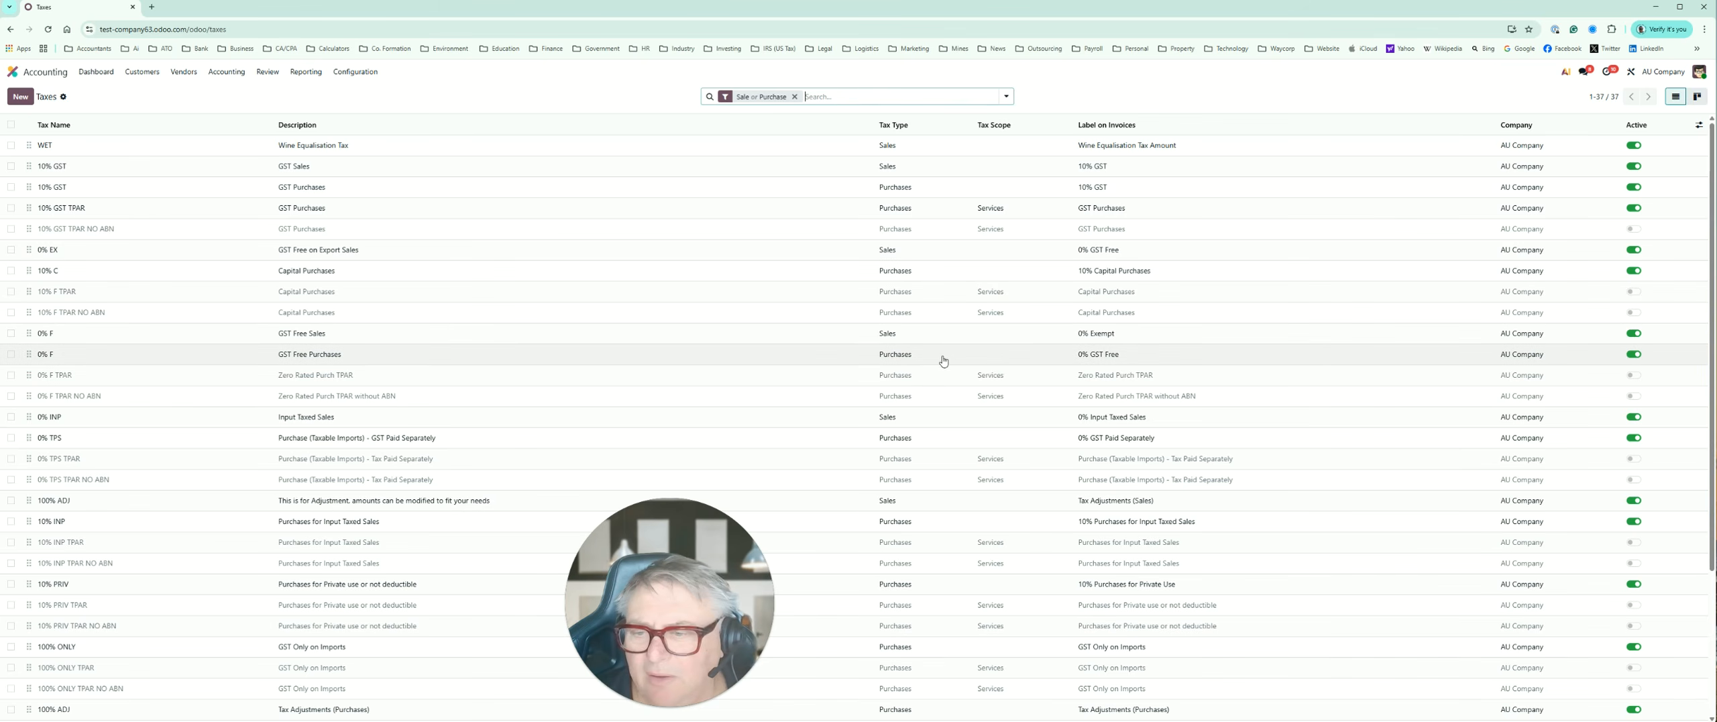
scroll(996, 357, "down", 2)
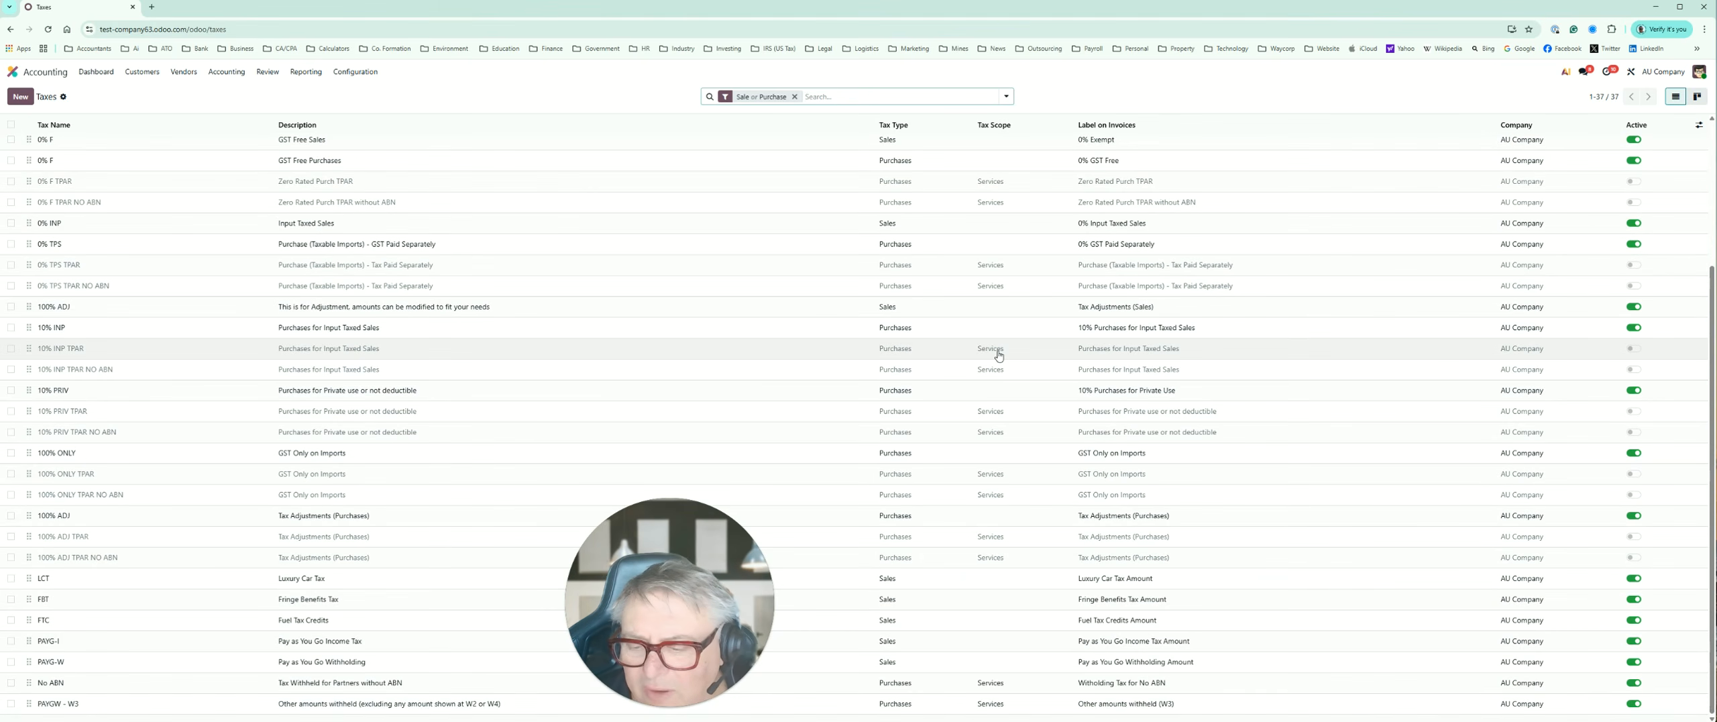
scroll(999, 356, "up", 2)
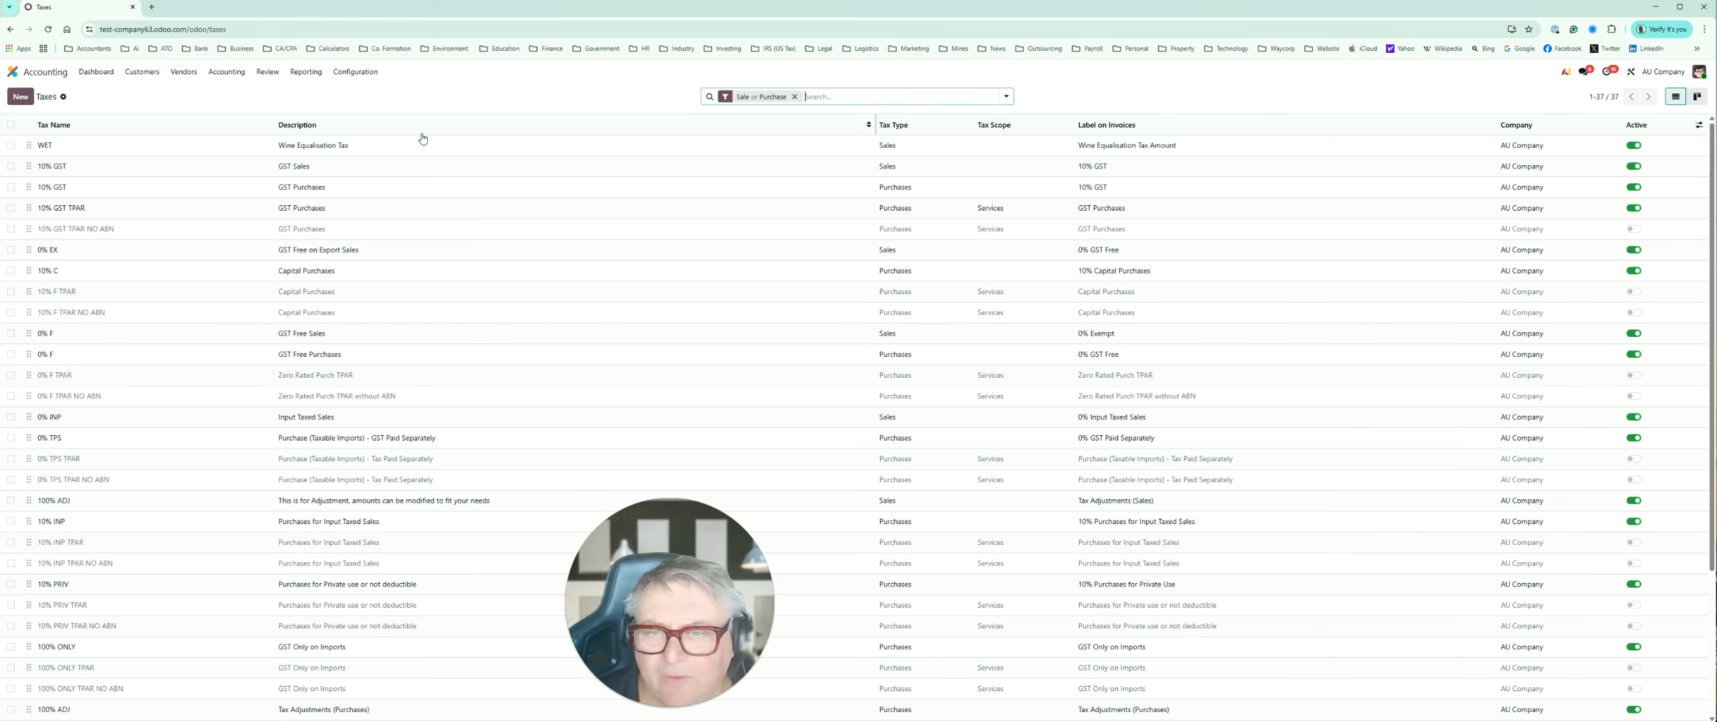
left_click(357, 73)
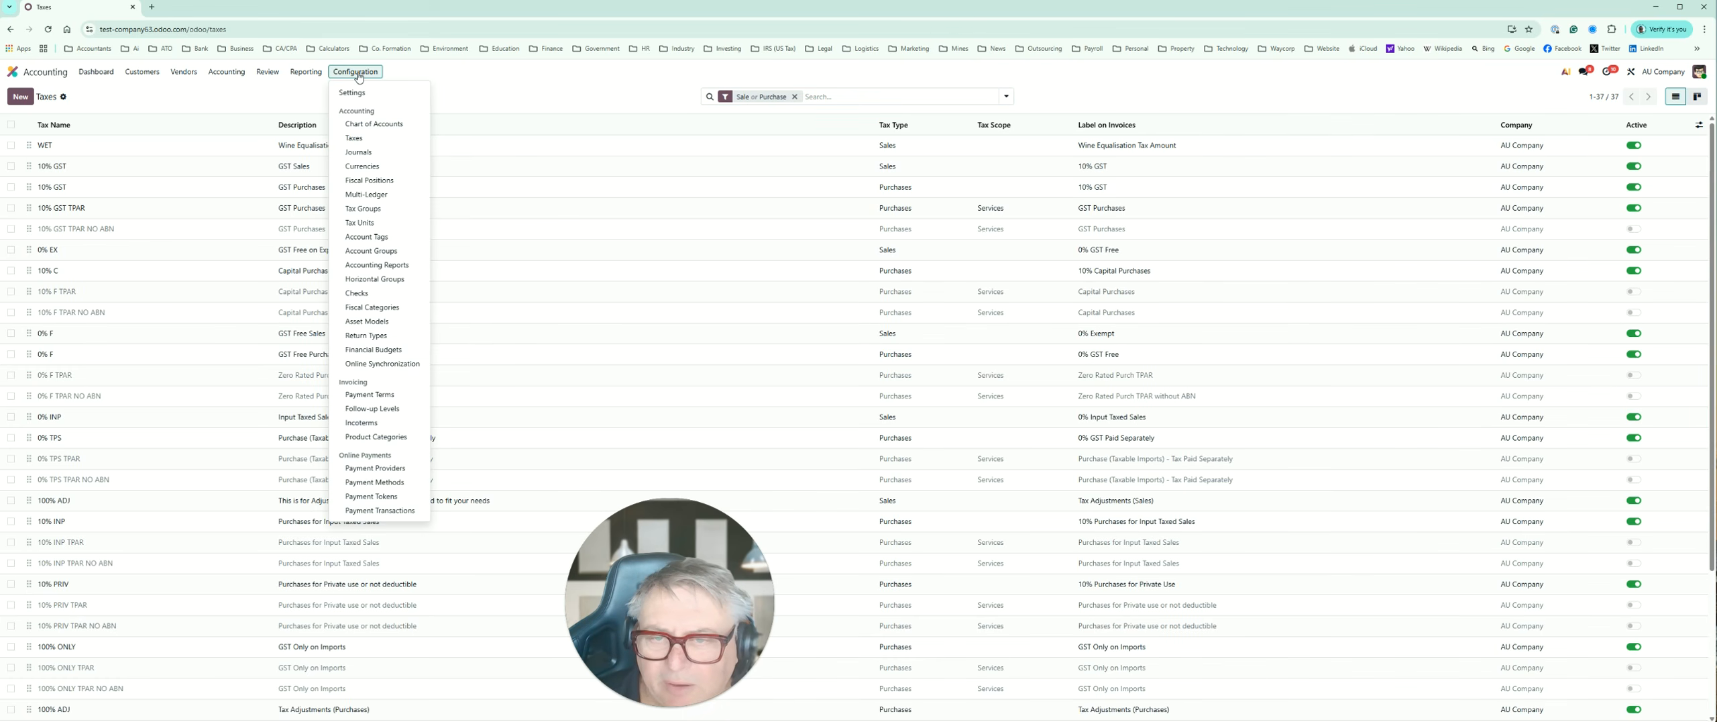
left_click(362, 153)
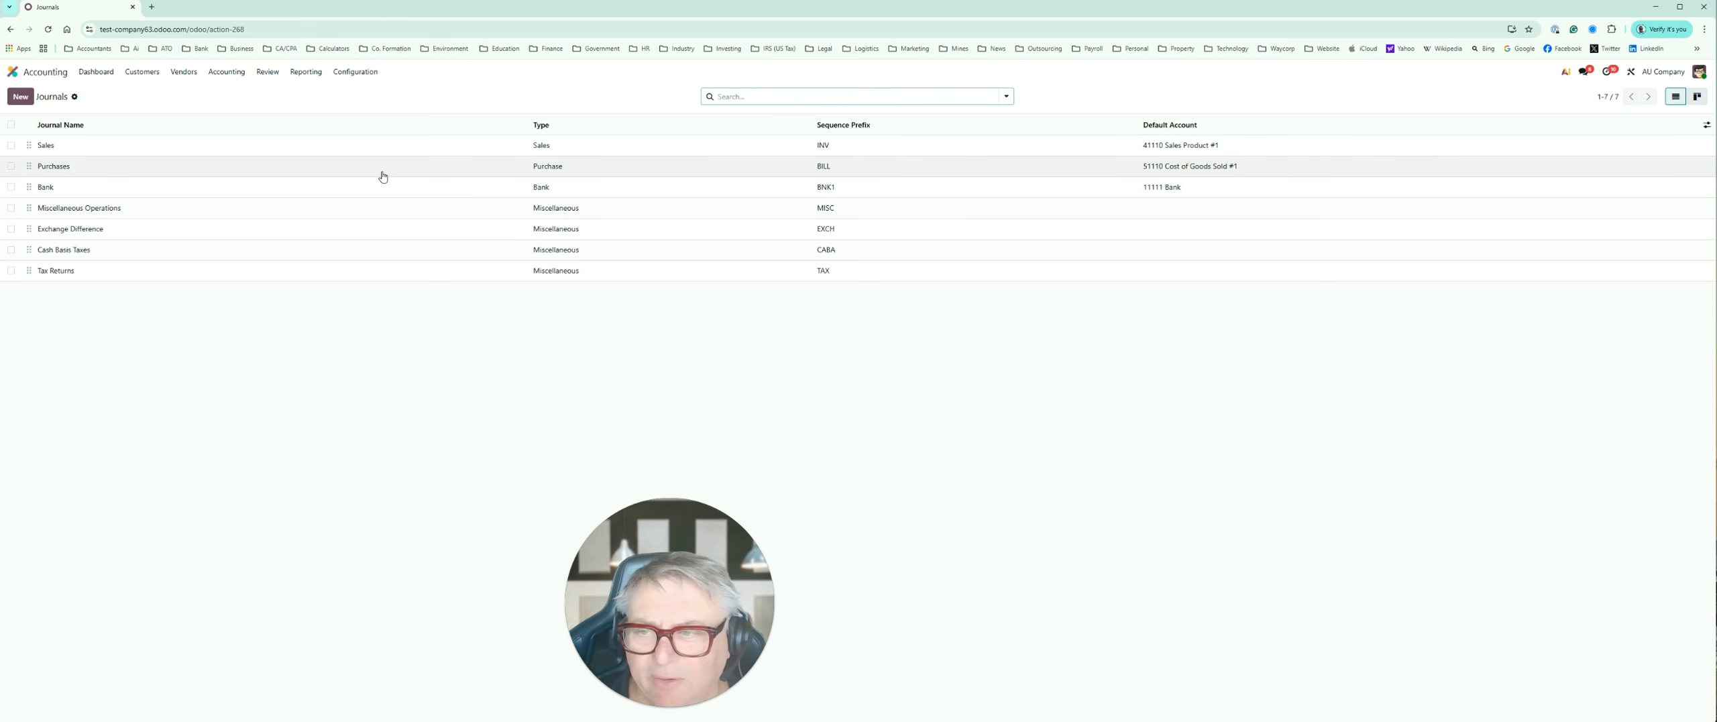
Step: Open the Currencies list and switch the Chinese yuan's active status off and back on
left_click(357, 74)
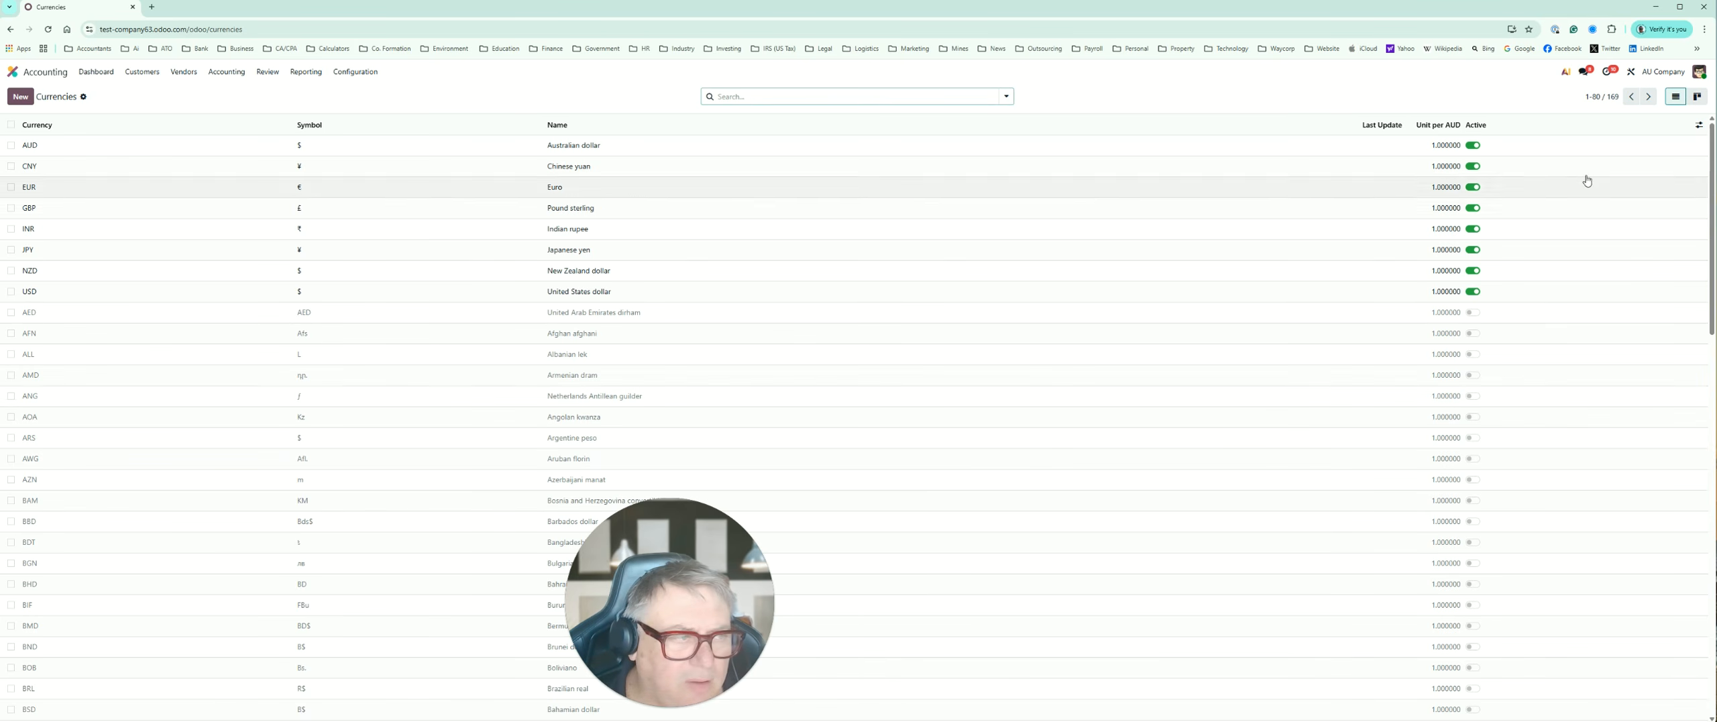
left_click(1476, 169)
left_click(1475, 167)
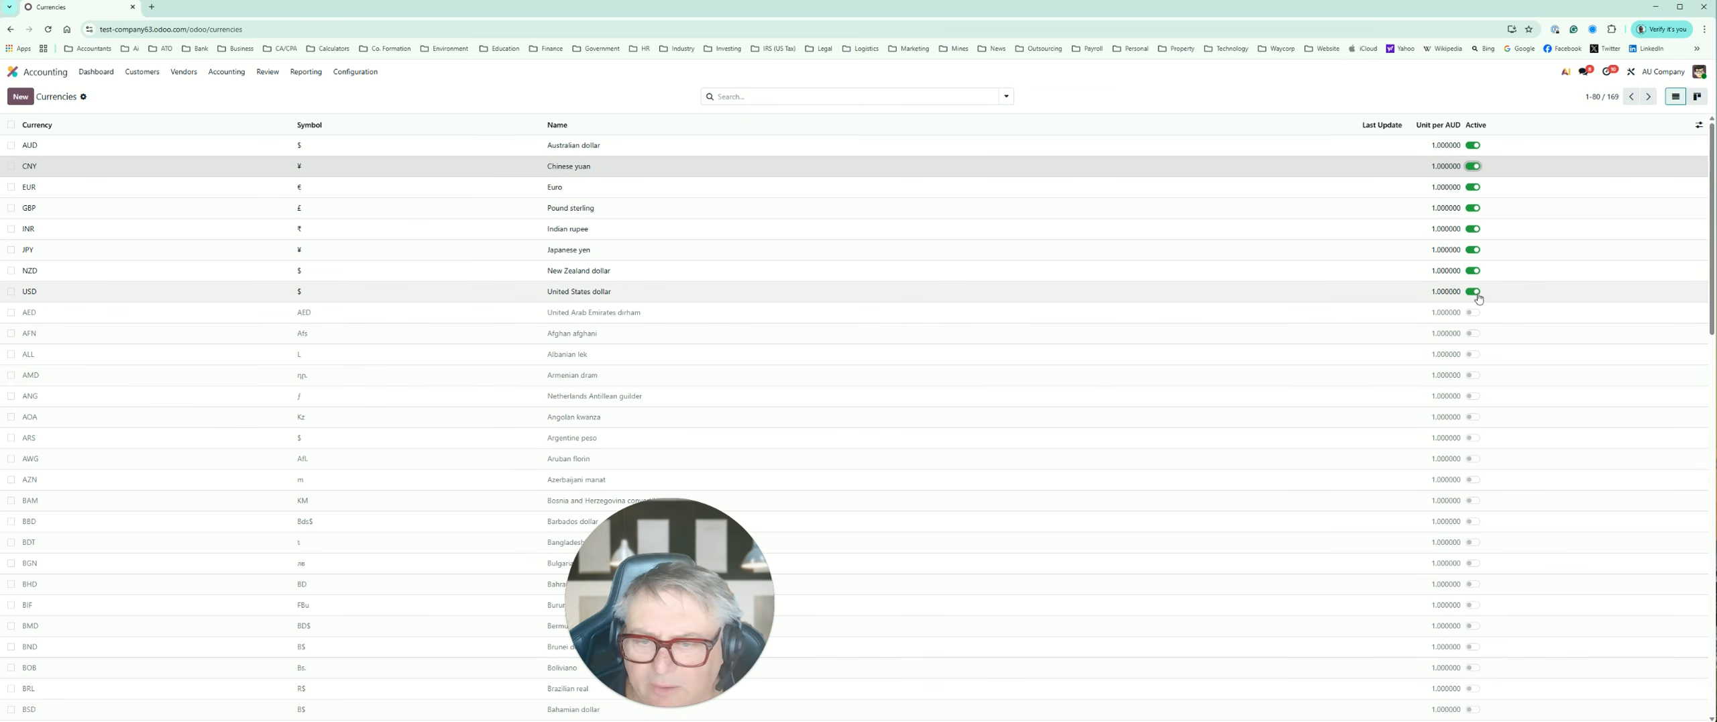
Step: View the AED currency record and a blank new currency form, returning to the Currencies list after each
scroll(1476, 289, "down", 2)
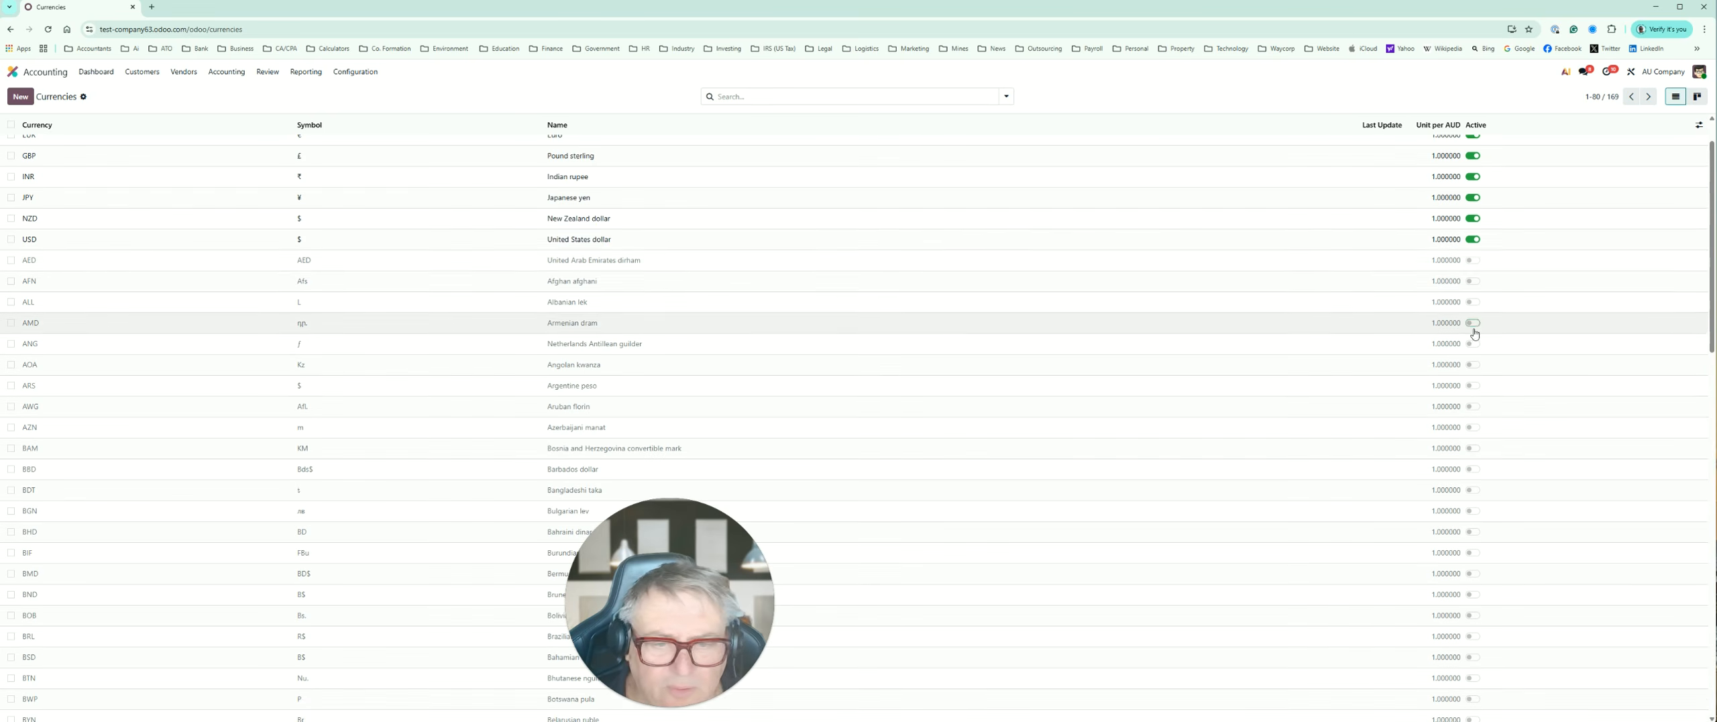
left_click(1466, 268)
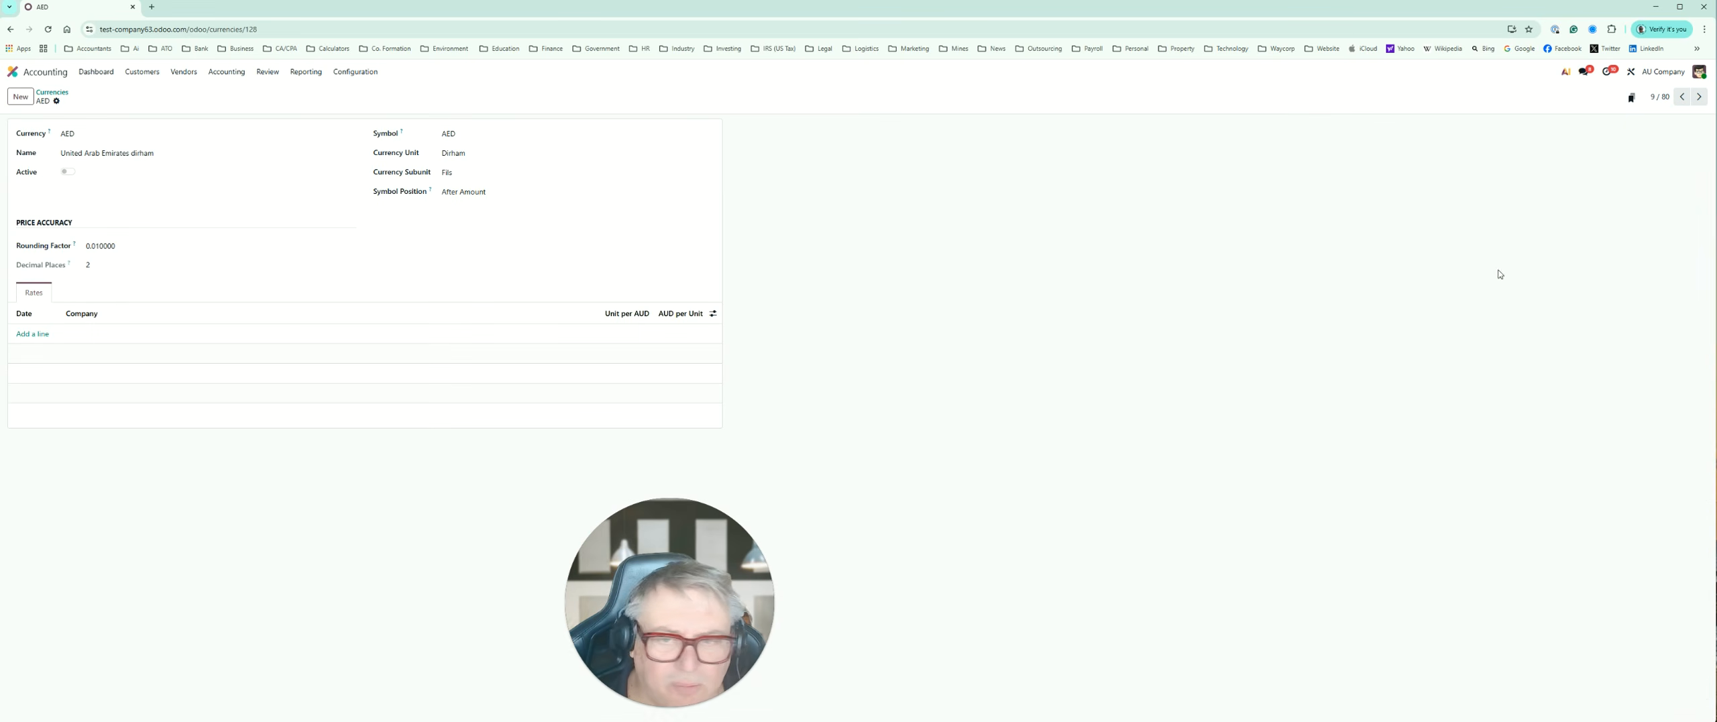
left_click(8, 30)
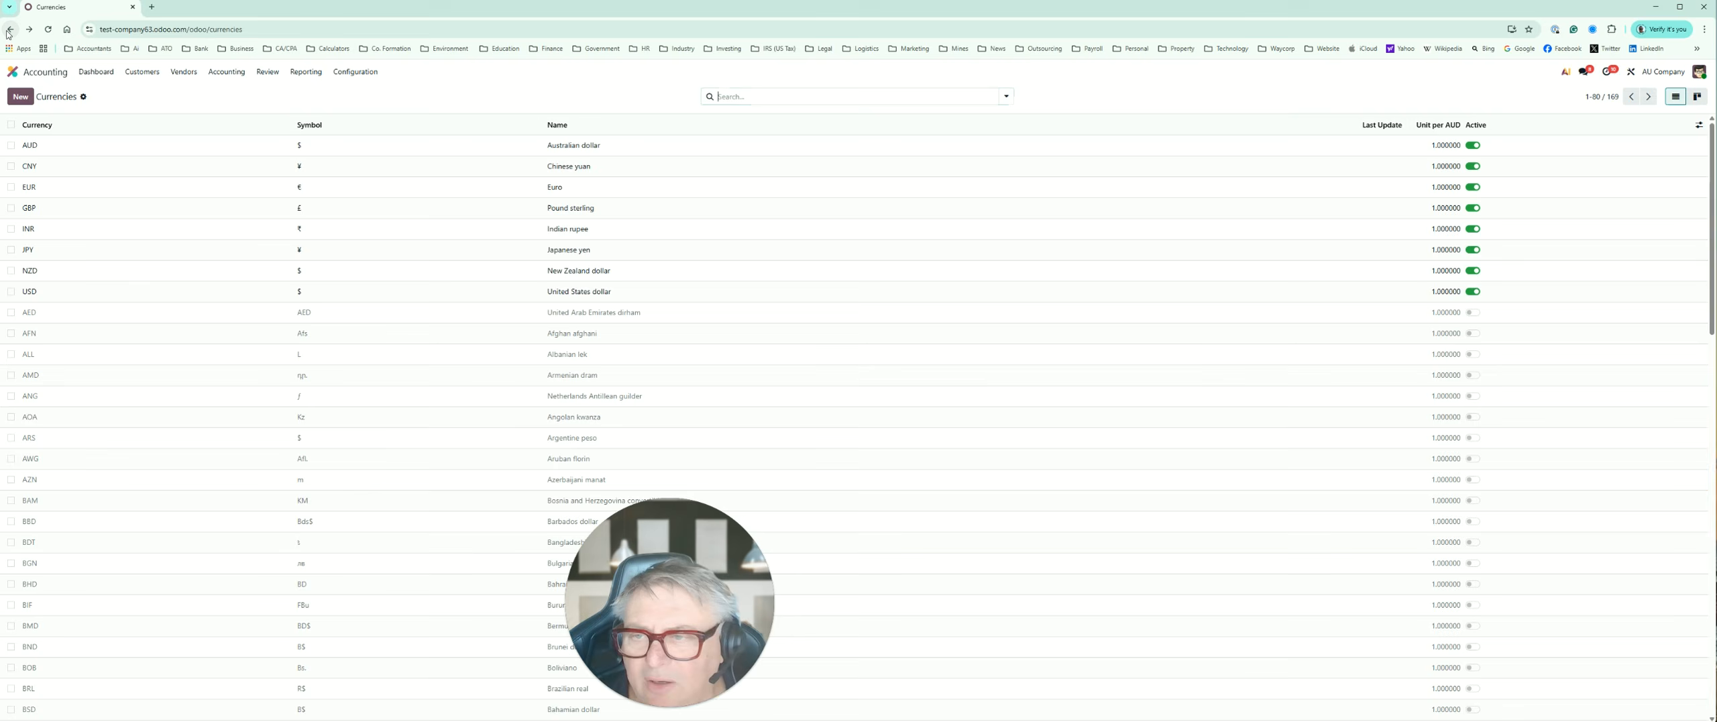
left_click(21, 97)
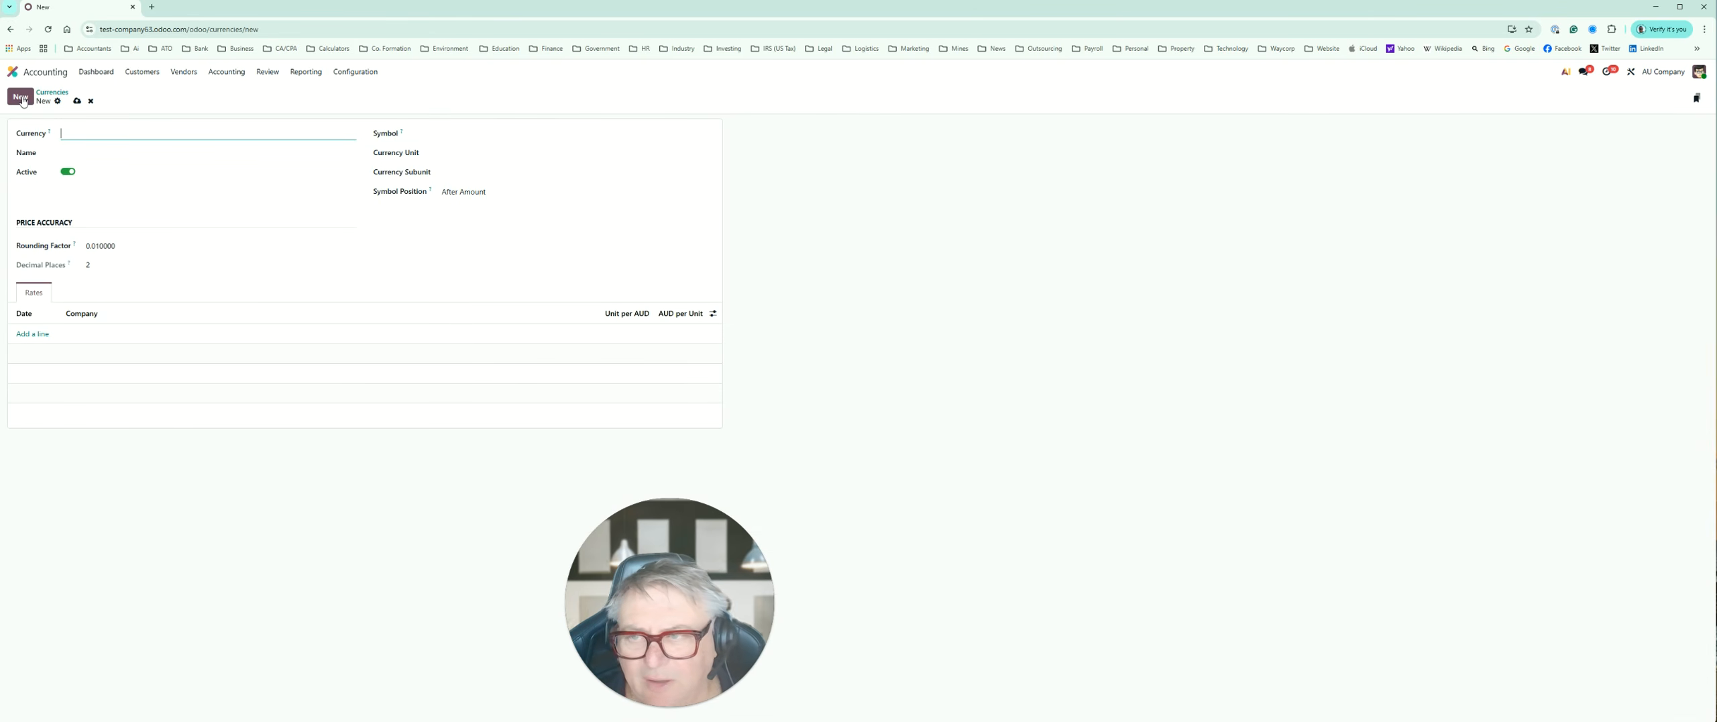
left_click(11, 29)
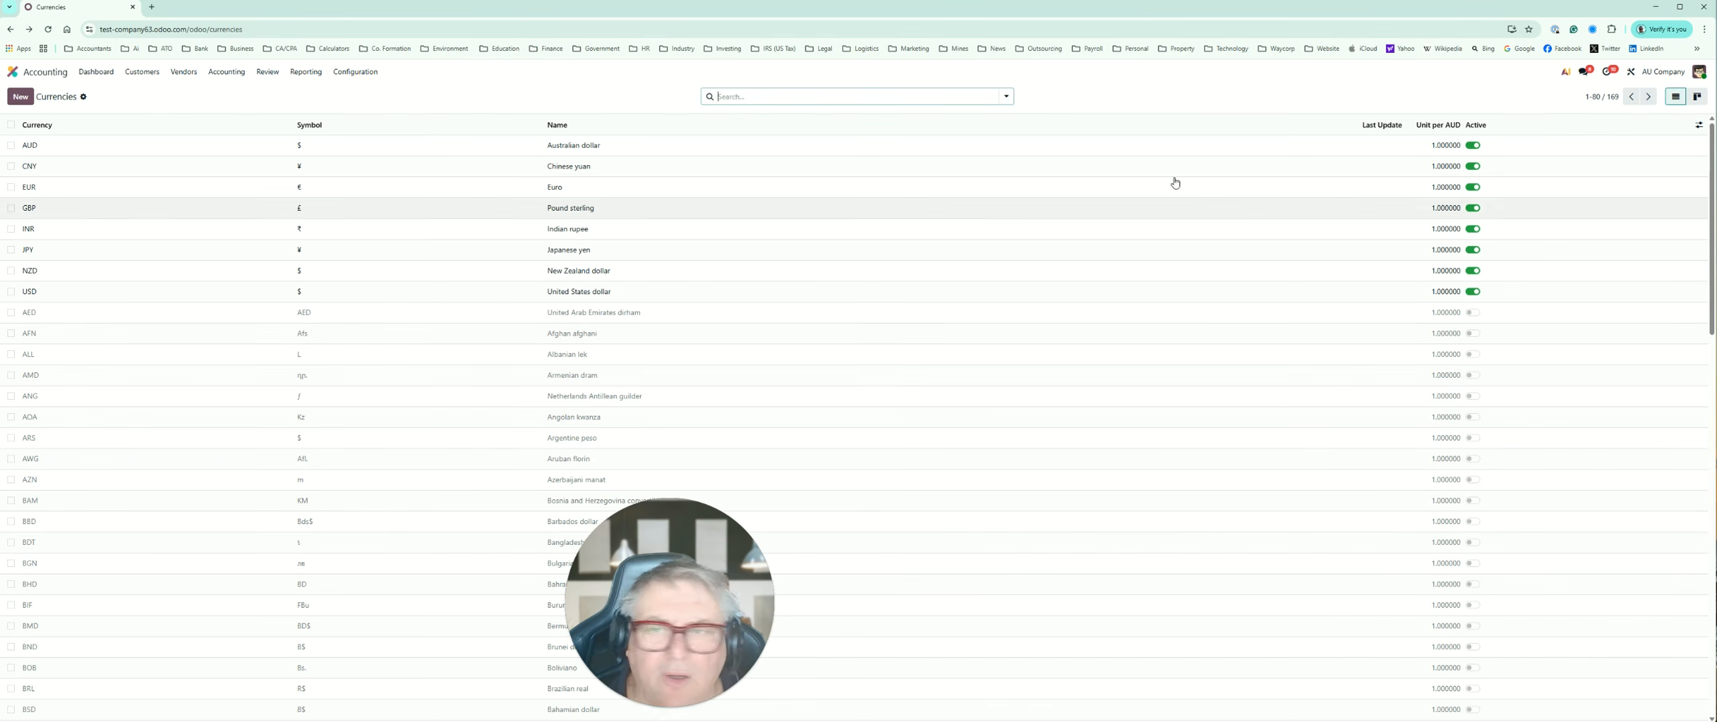
Step: Open the Fiscal Positions list and view the AU Domestic fiscal position's details
left_click(360, 74)
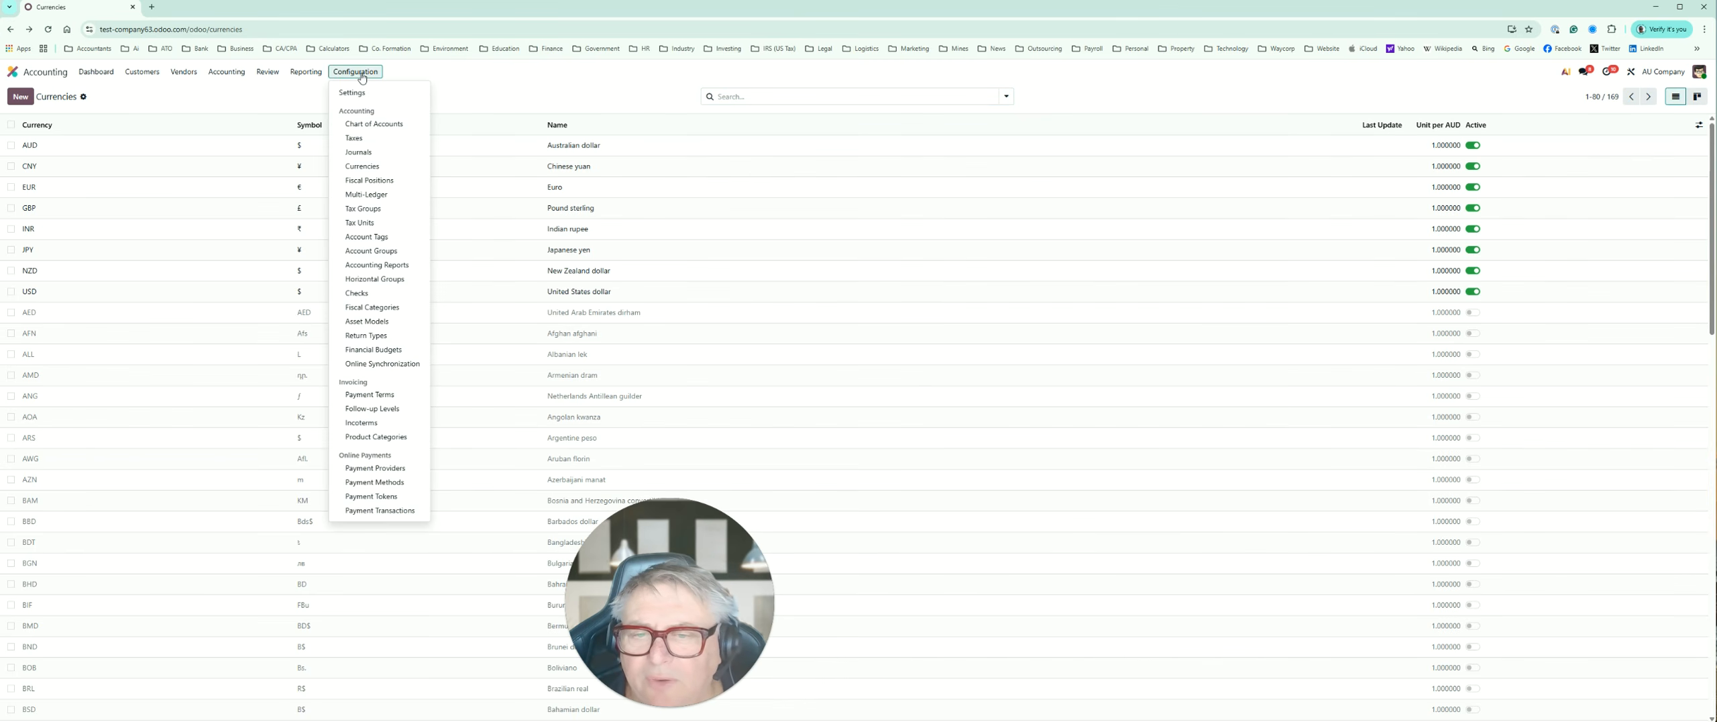
left_click(373, 181)
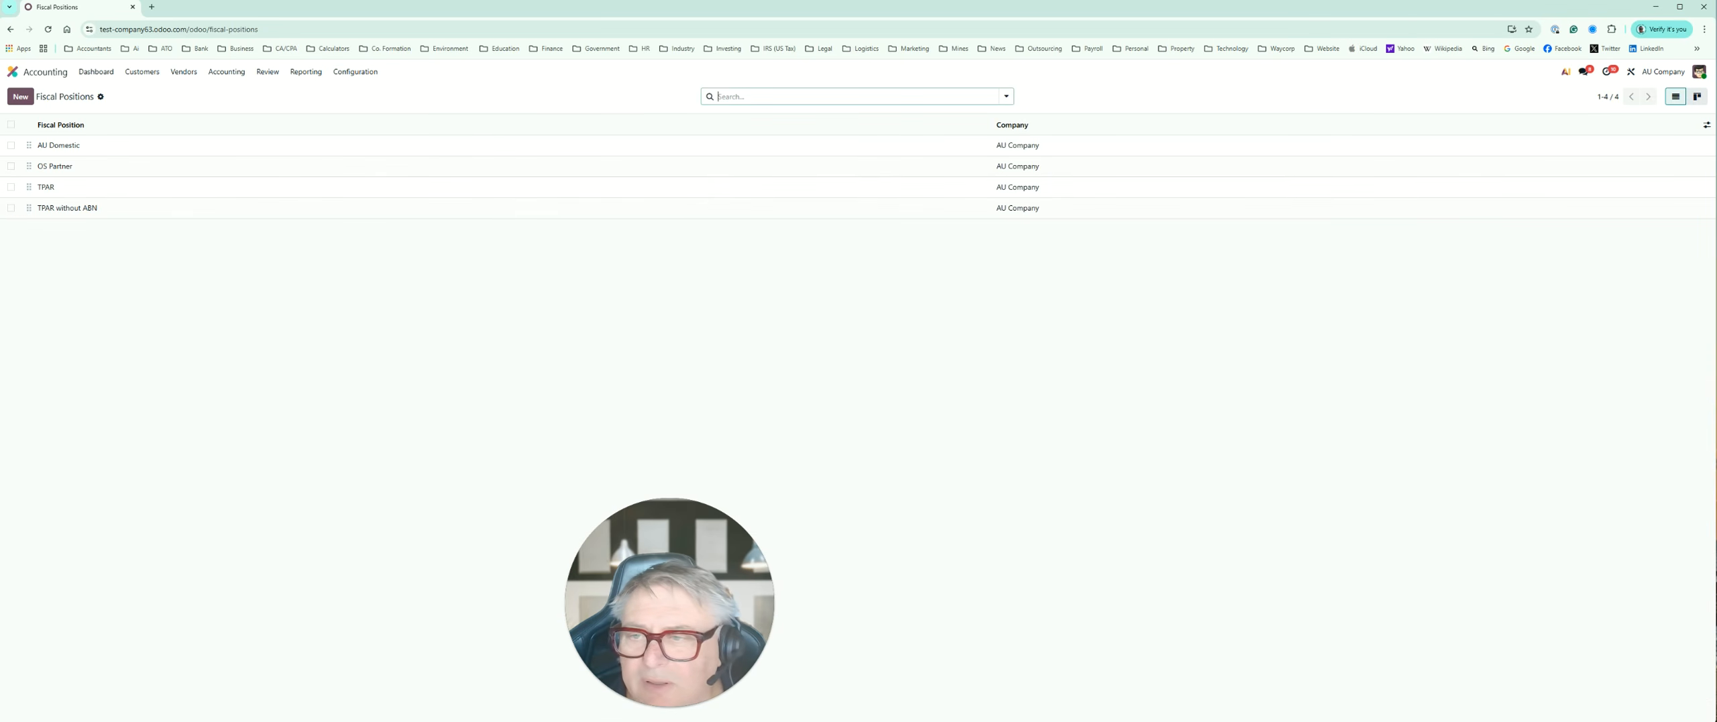
left_click(48, 146)
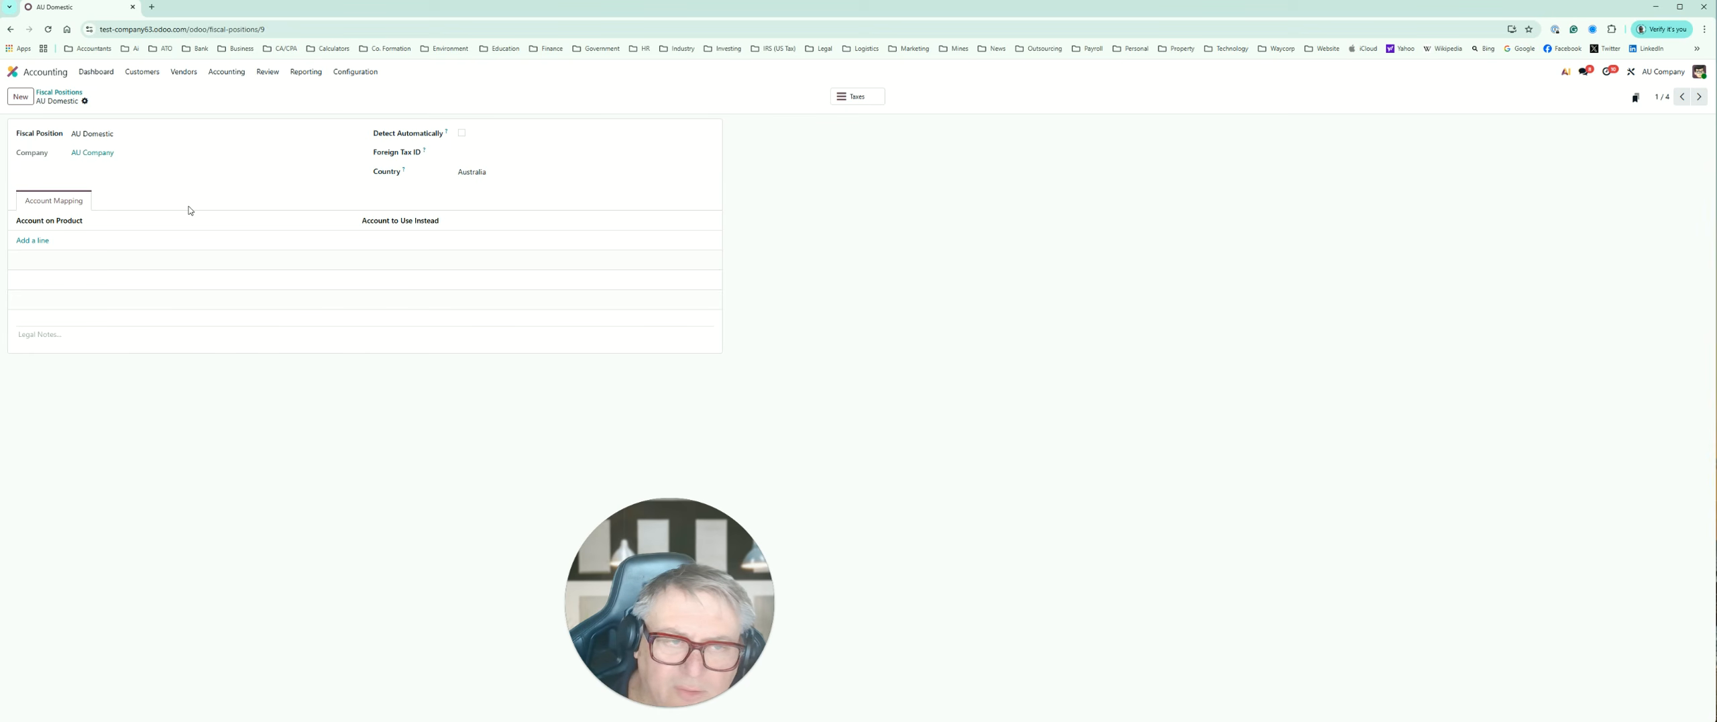
Step: View the Multi-Ledger configuration and the Tax Groups list
left_click(357, 72)
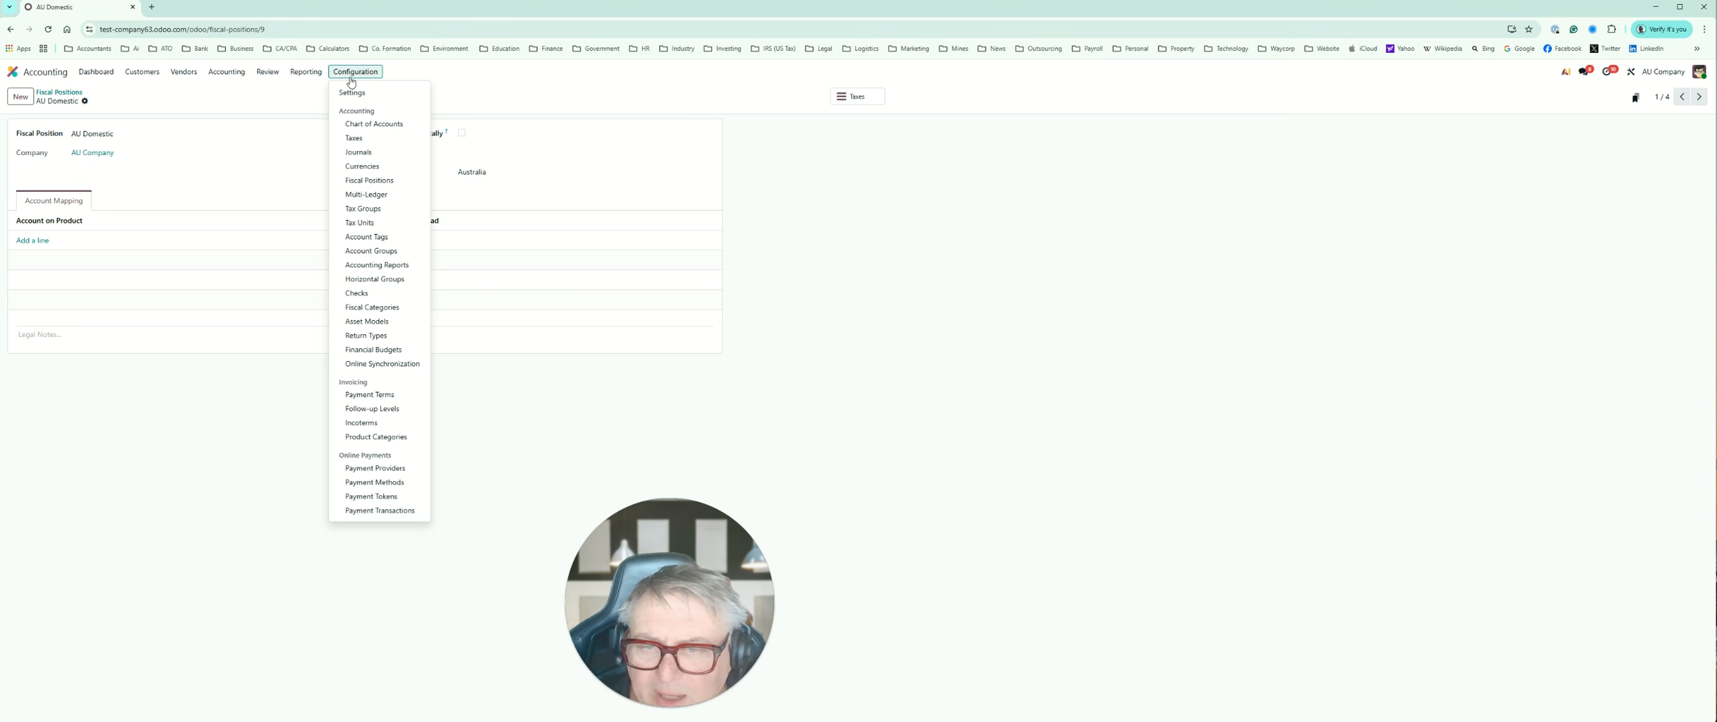
left_click(362, 199)
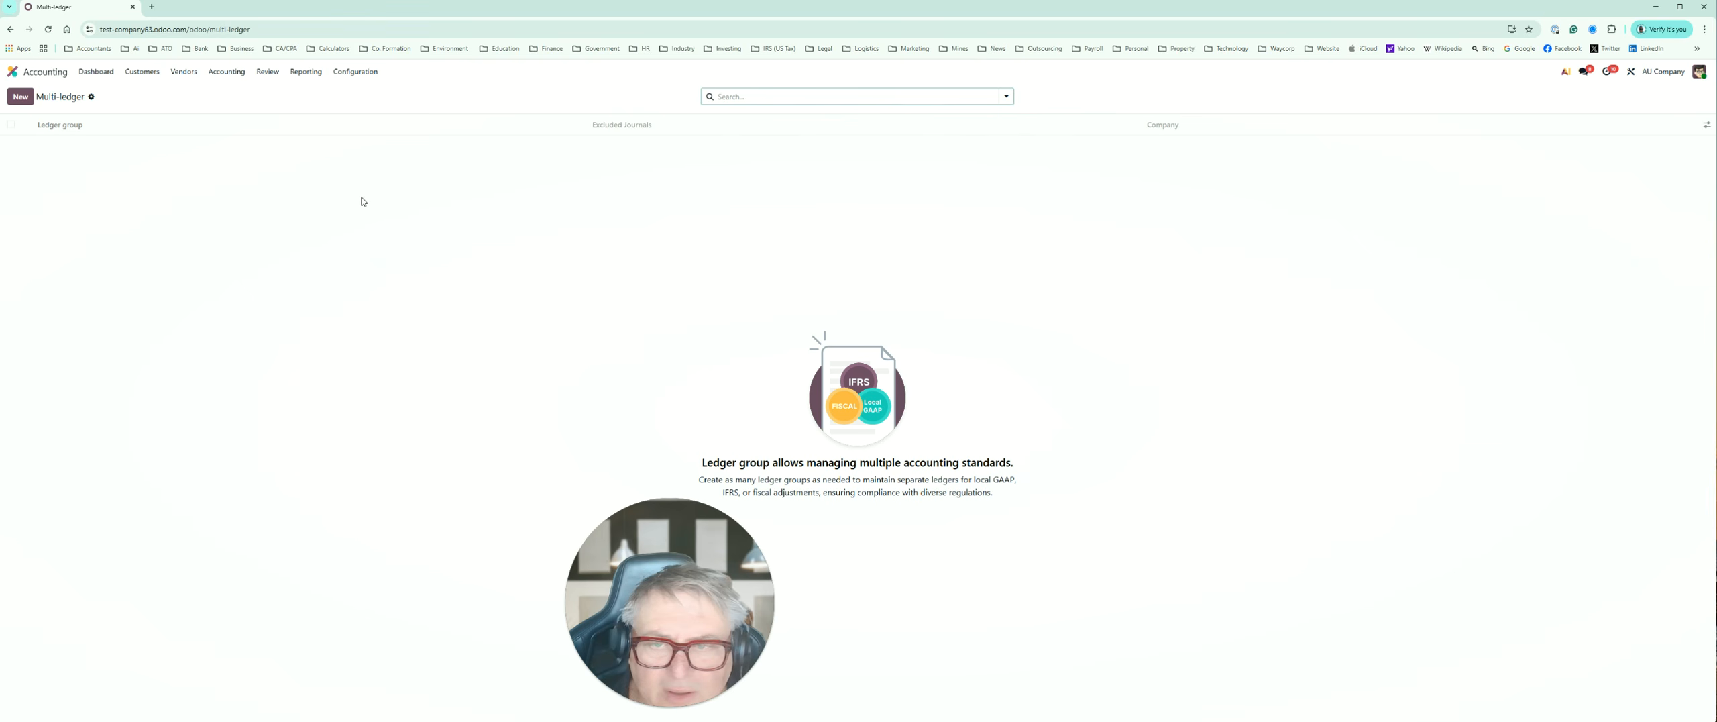
left_click(359, 73)
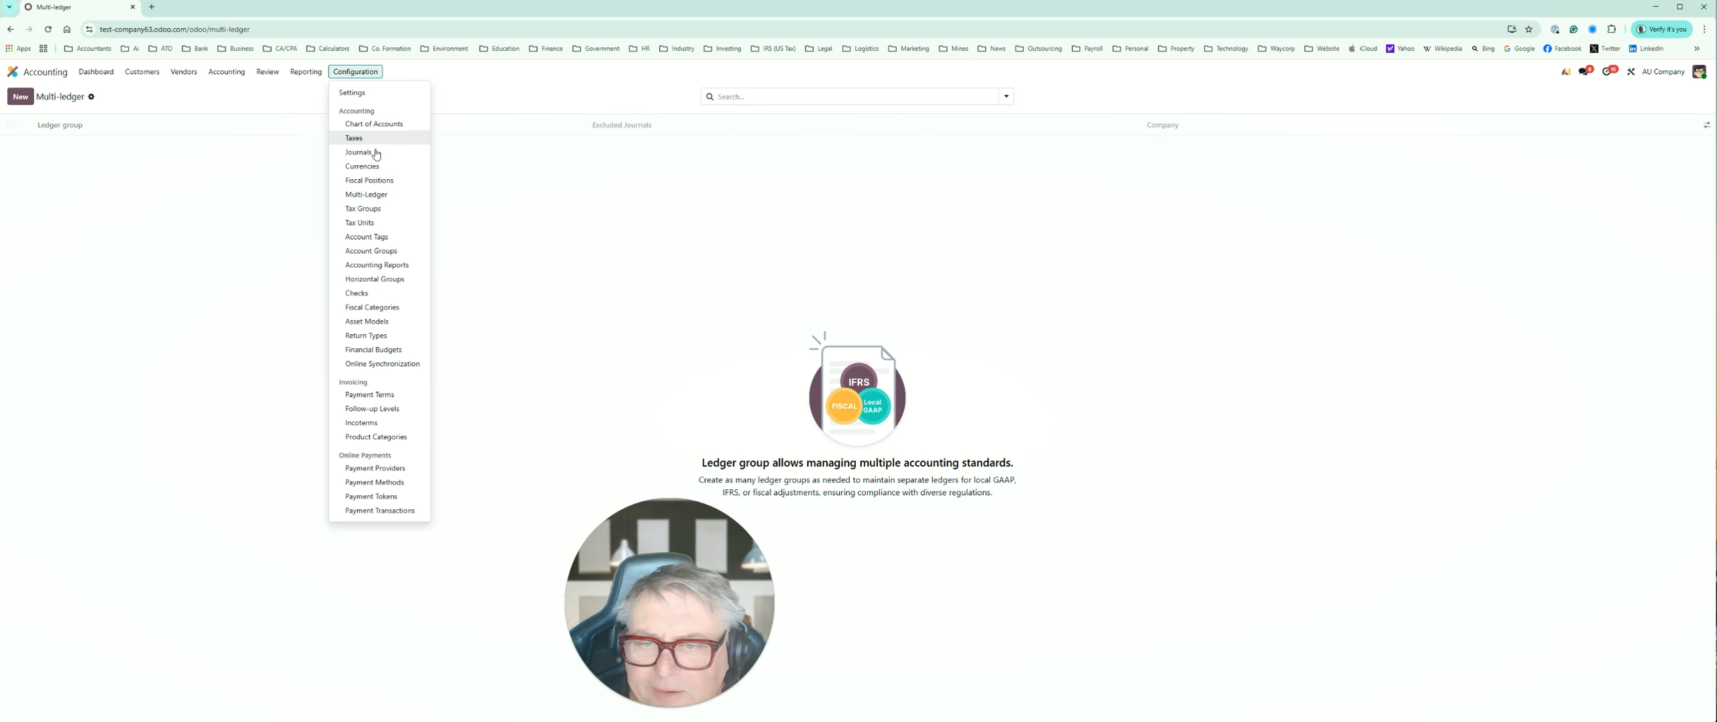
left_click(370, 210)
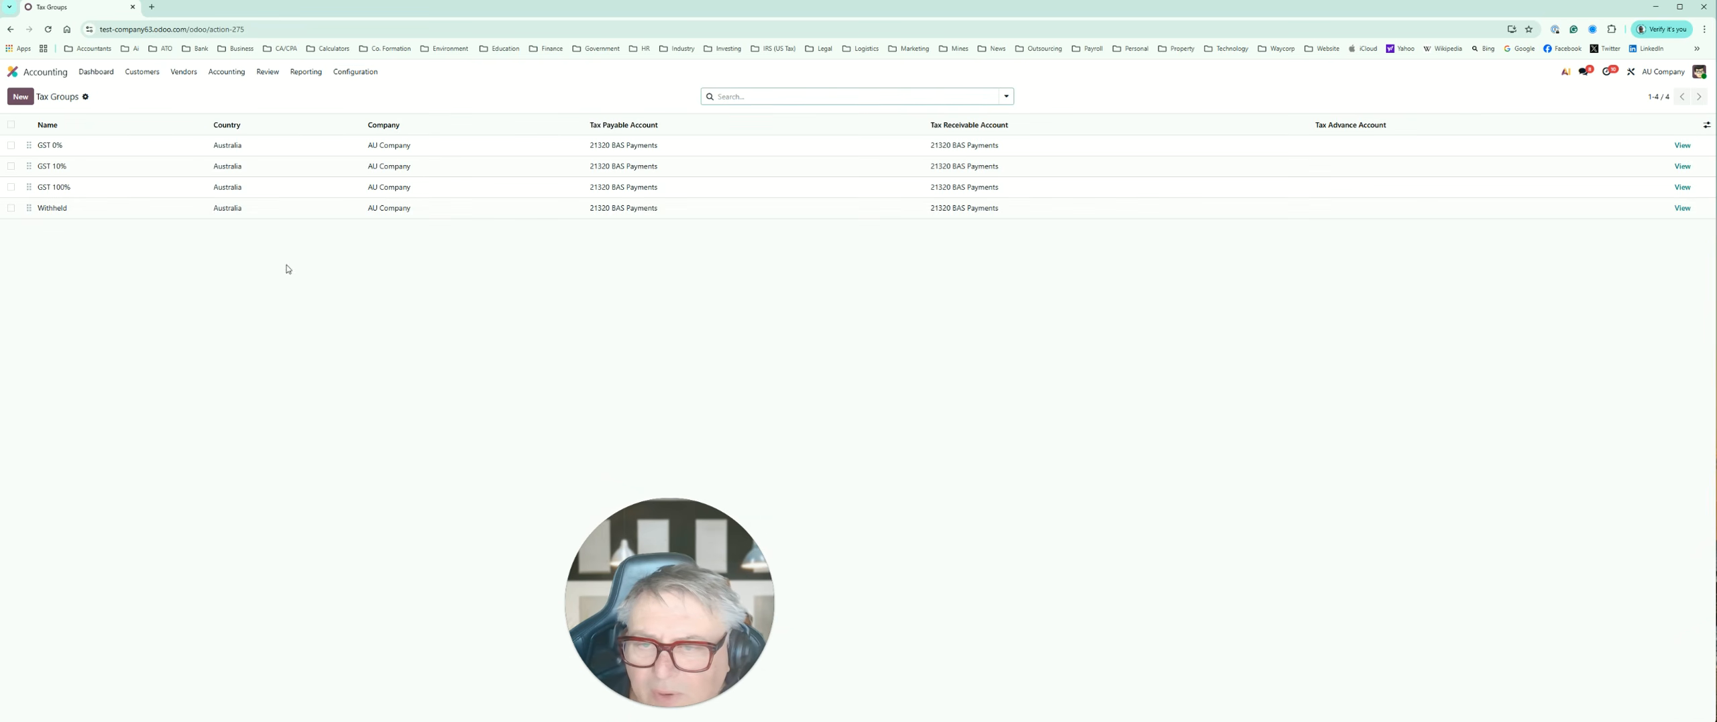
Step: Open the Accounting Reports list and look through the available reports, including the BAS reports
left_click(357, 74)
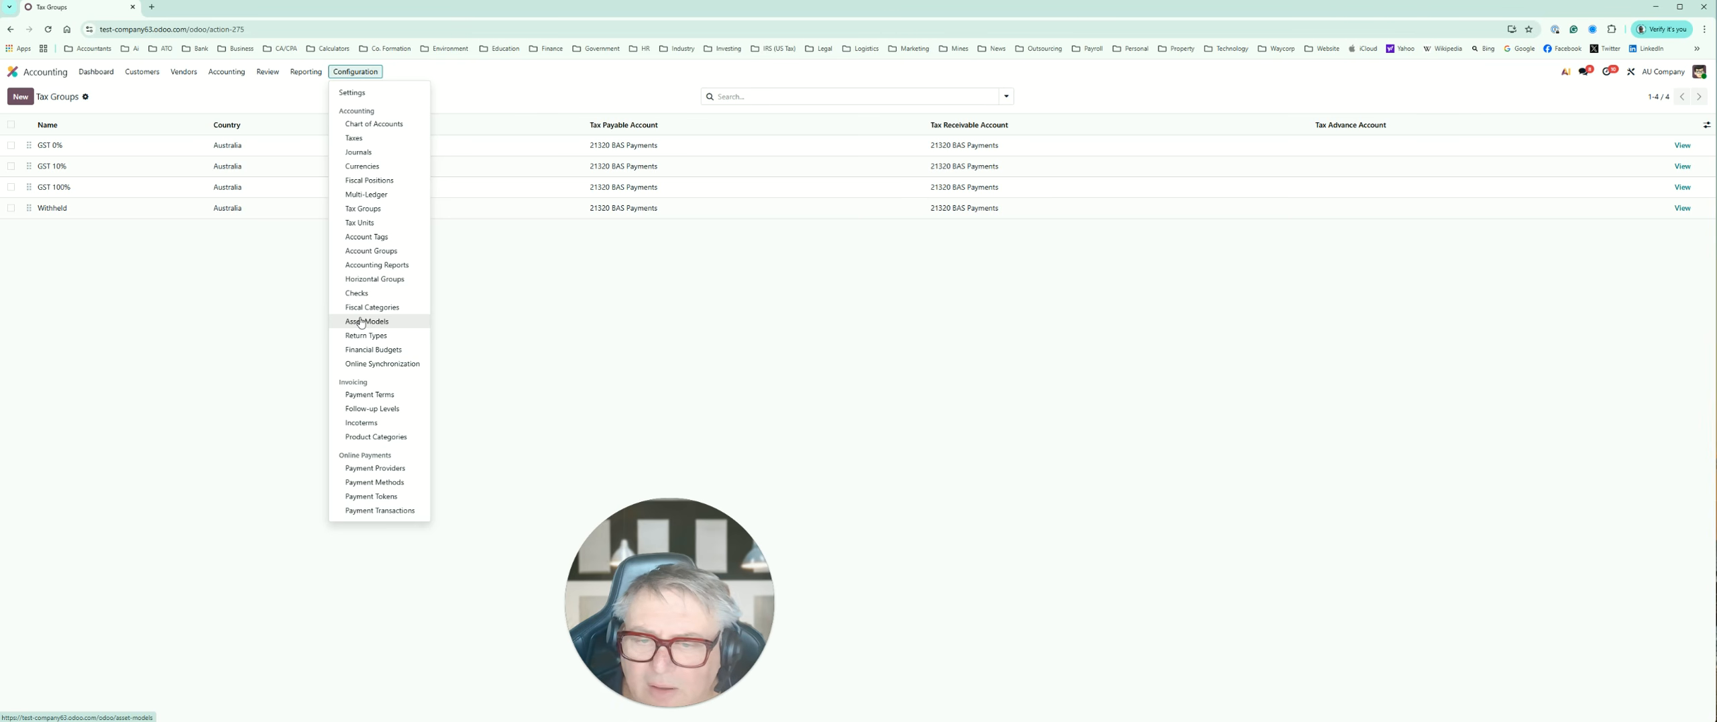
left_click(392, 270)
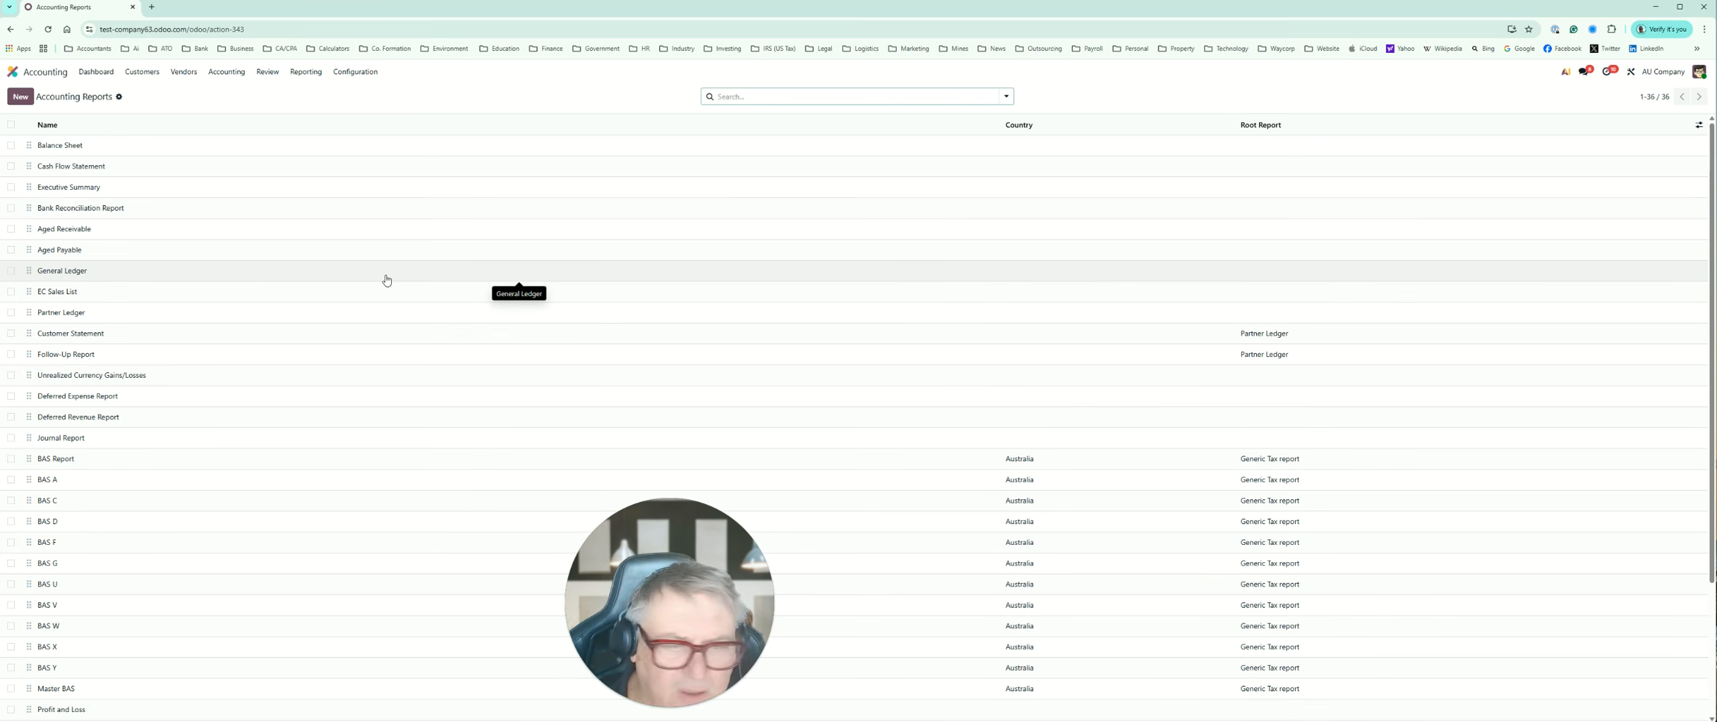
scroll(386, 279, "down", 3)
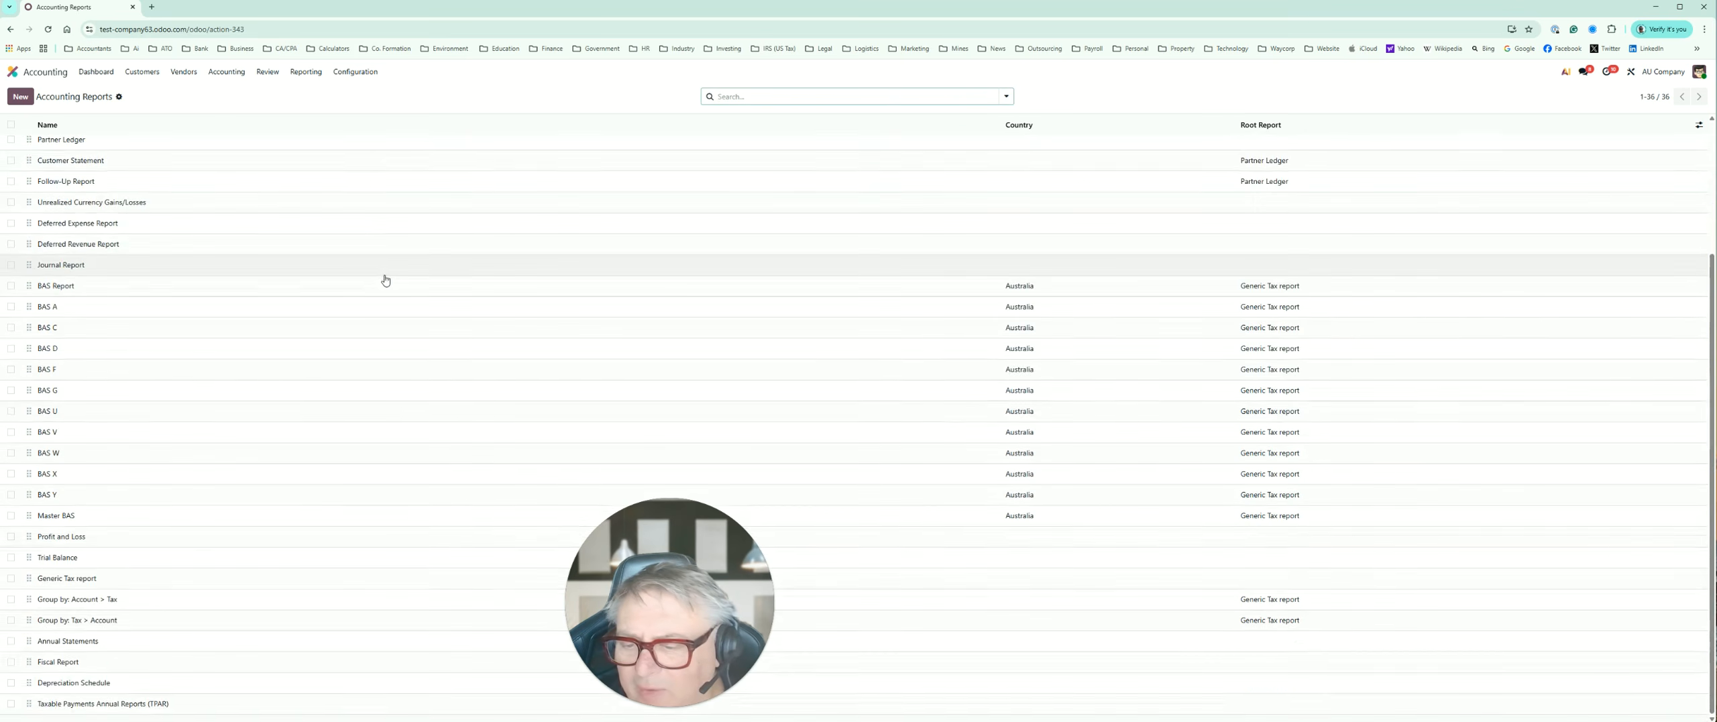
scroll(384, 280, "up", 3)
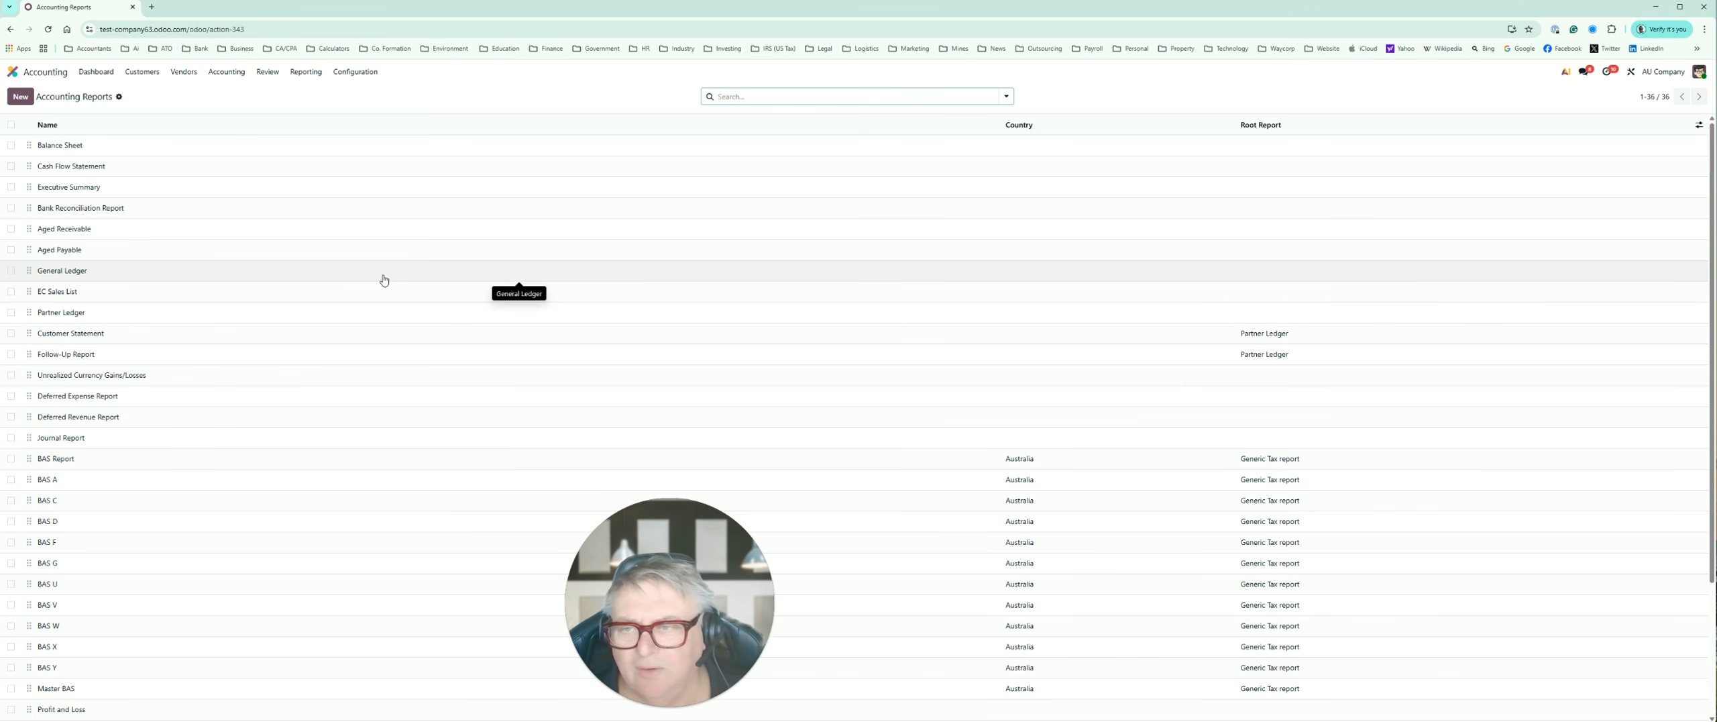
Step: View the Online Synchronization page for bank connections and bring up the Accounting configuration options again
left_click(359, 74)
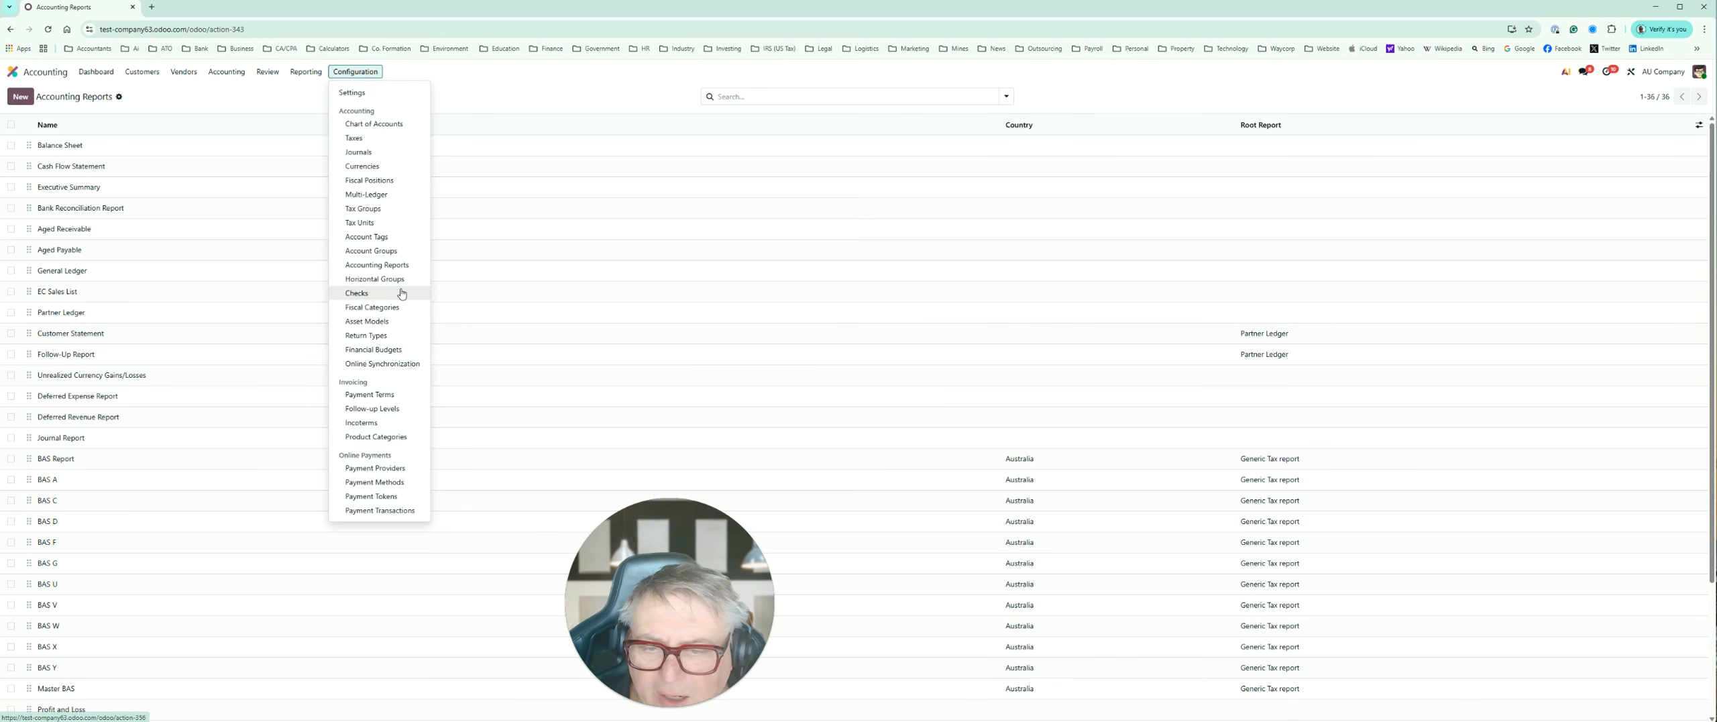
left_click(391, 369)
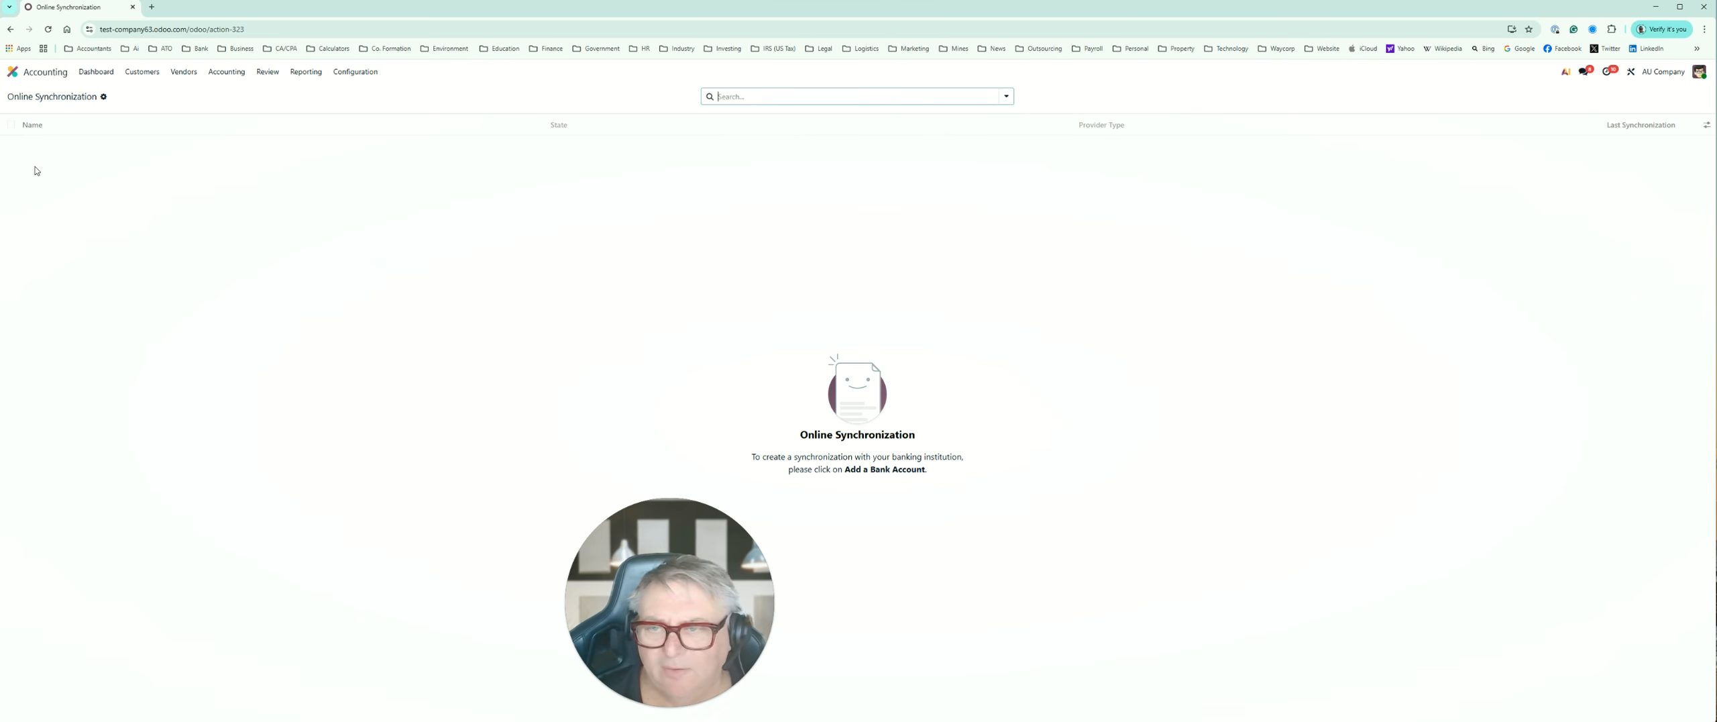
left_click(355, 71)
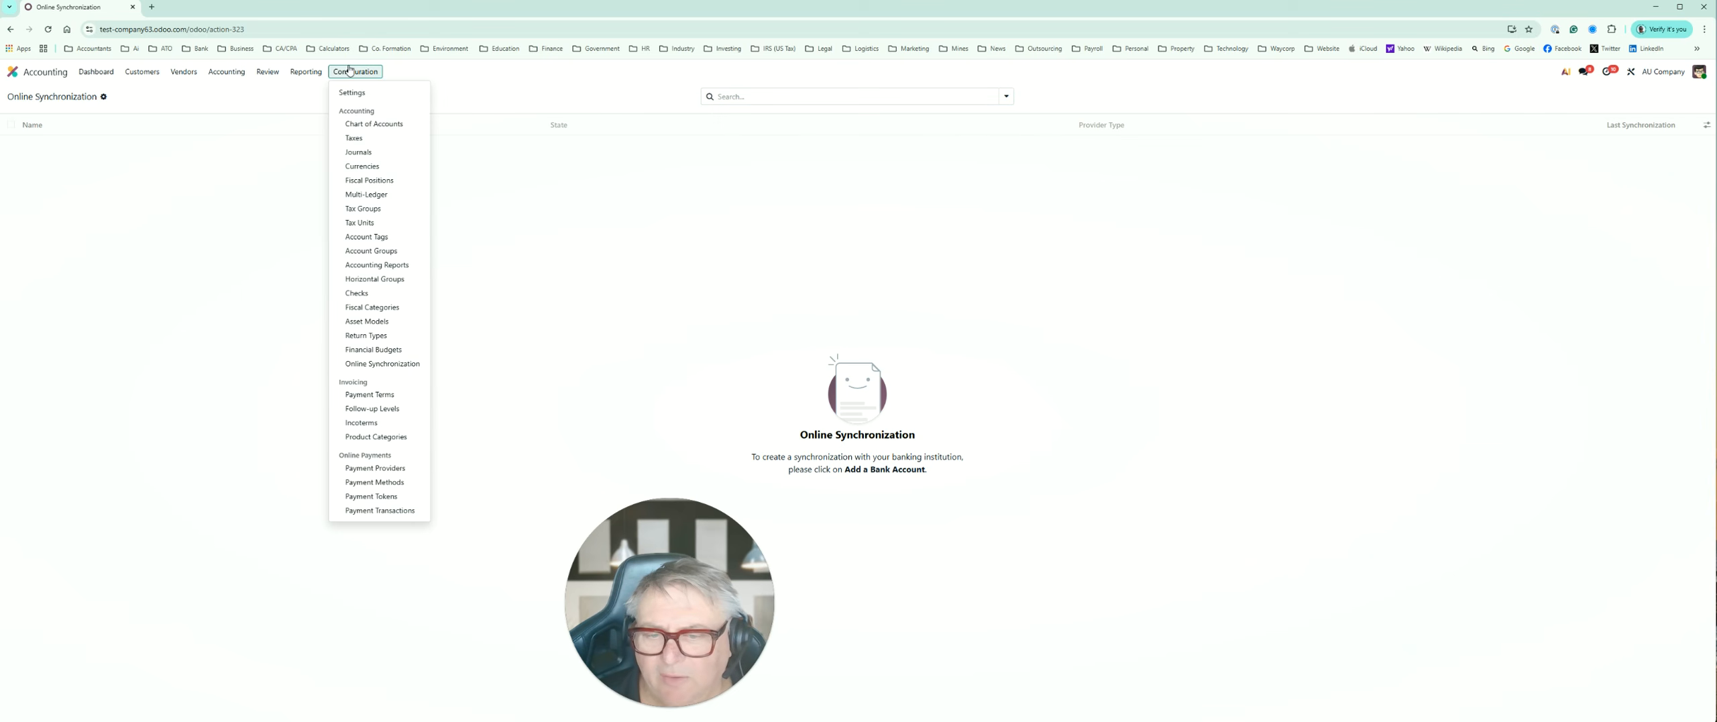
Step: View the Online Synchronization page once more and open the Payment Terms list
left_click(382, 363)
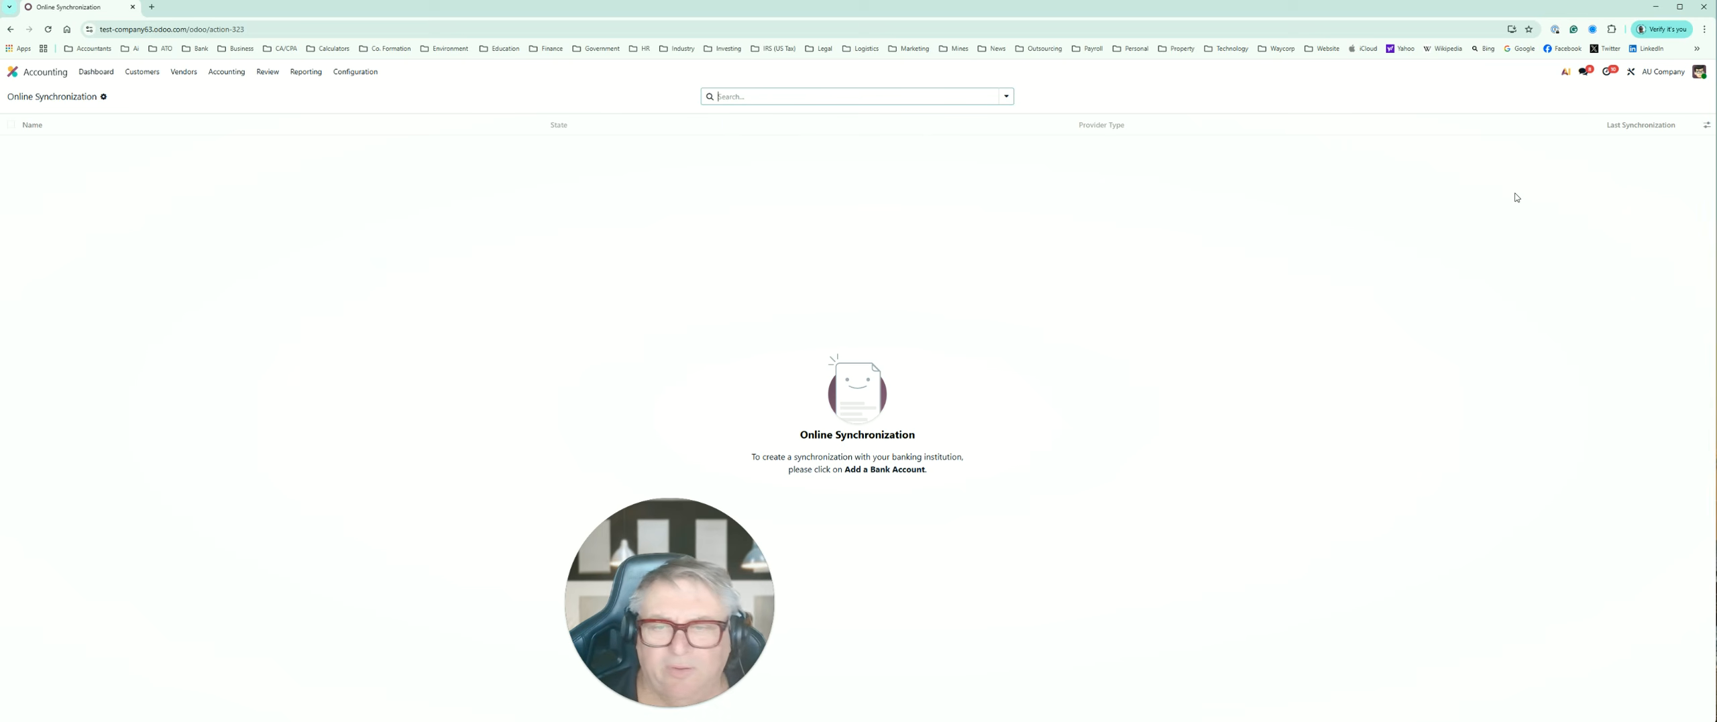
left_click(362, 73)
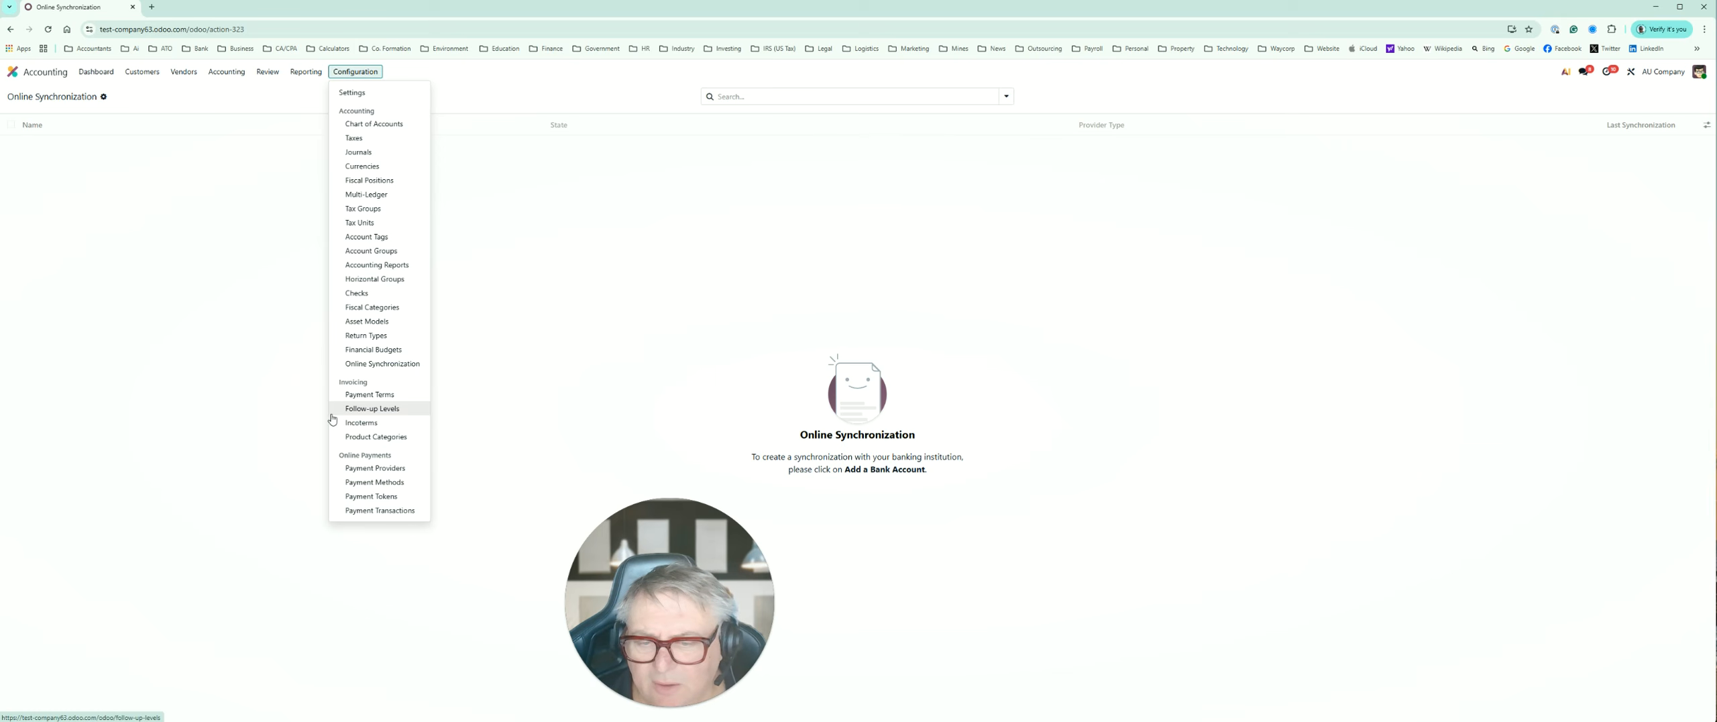
left_click(373, 400)
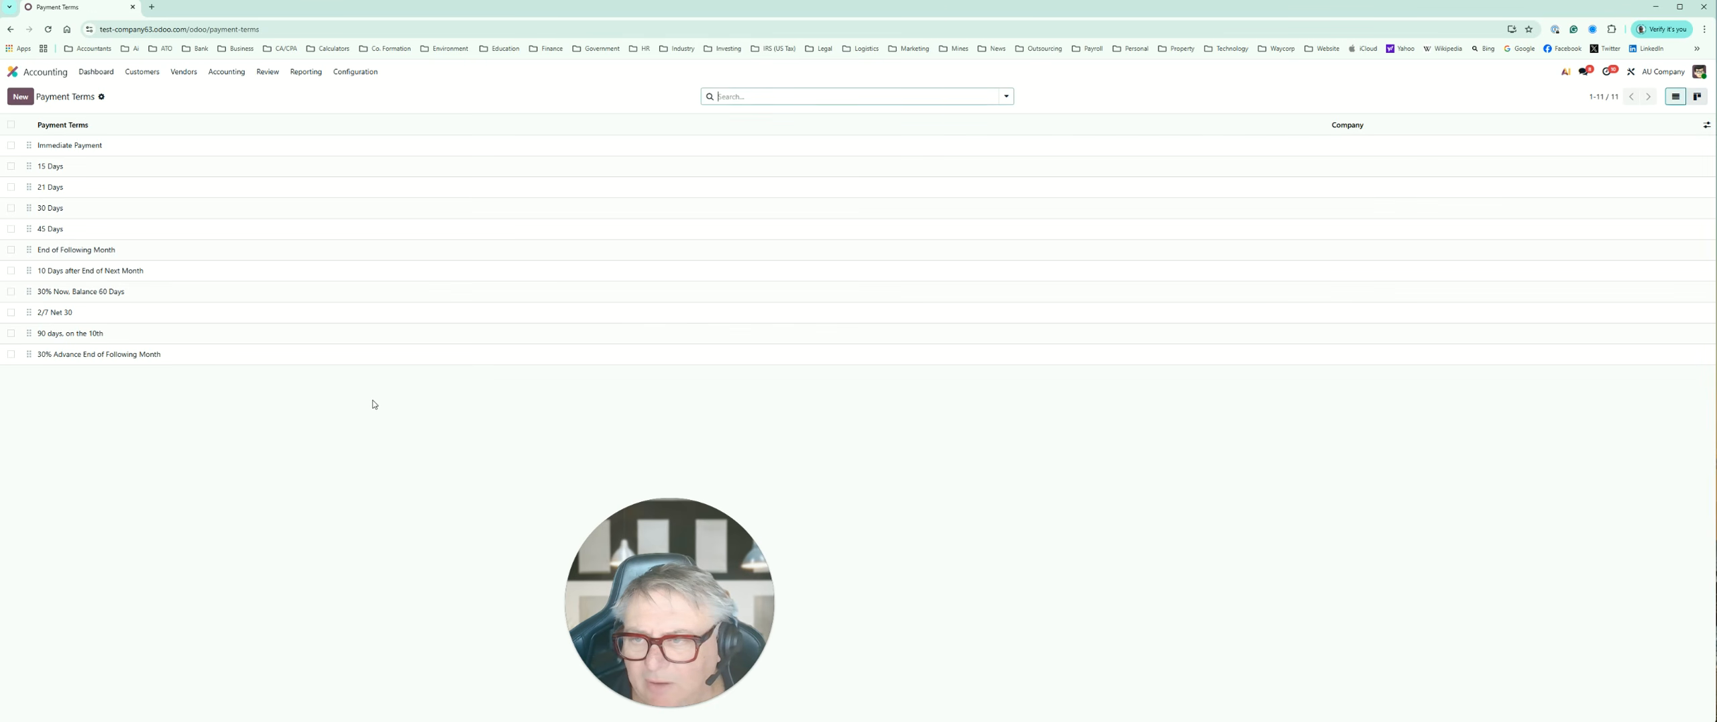
Step: Start a new payment term and name it "7 Days from Invoice Date"
left_click(21, 97)
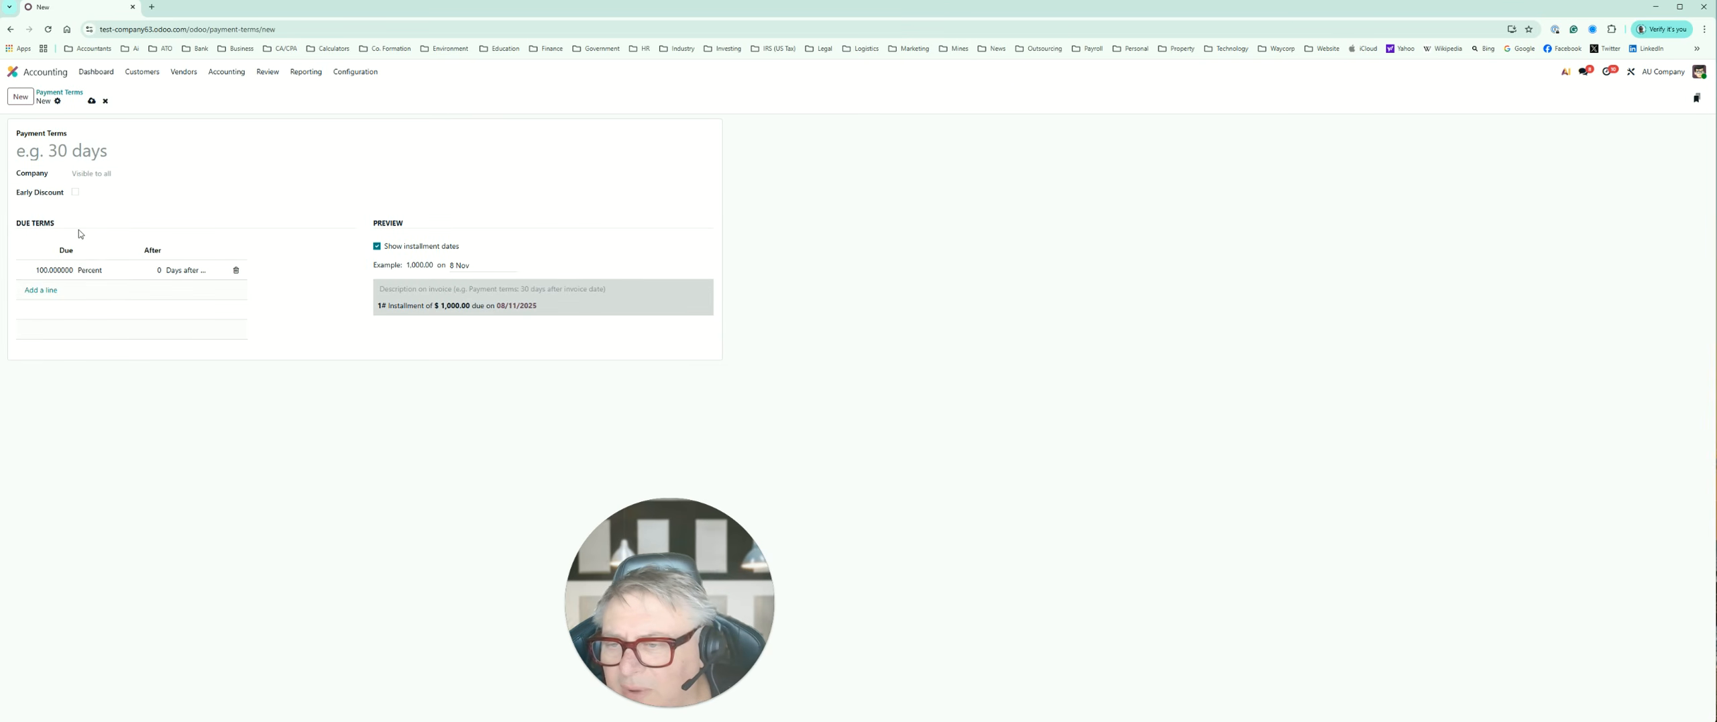
left_click(96, 152)
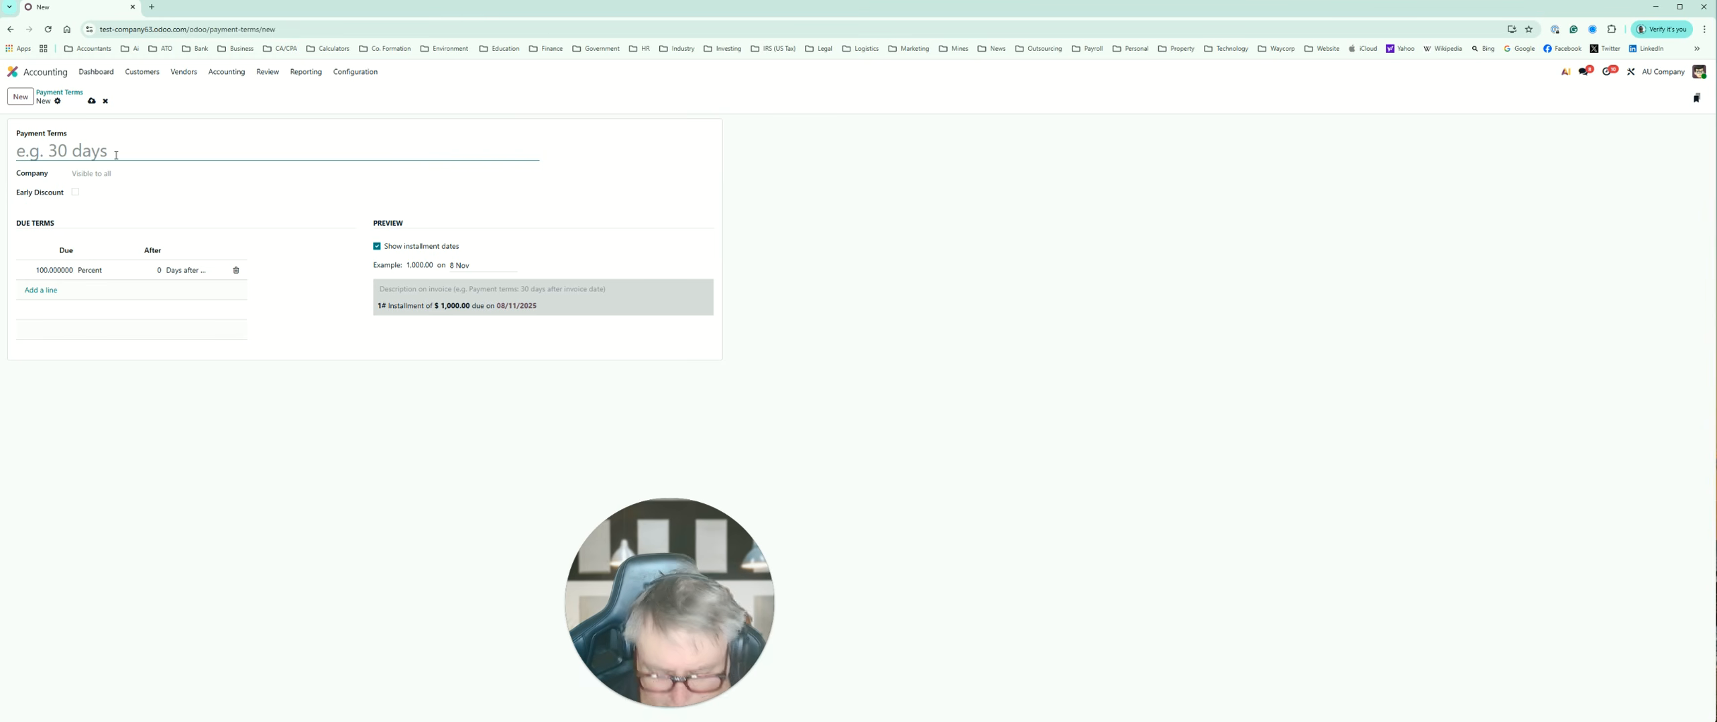
type("7 Days from Invoice Date")
key("Tab")
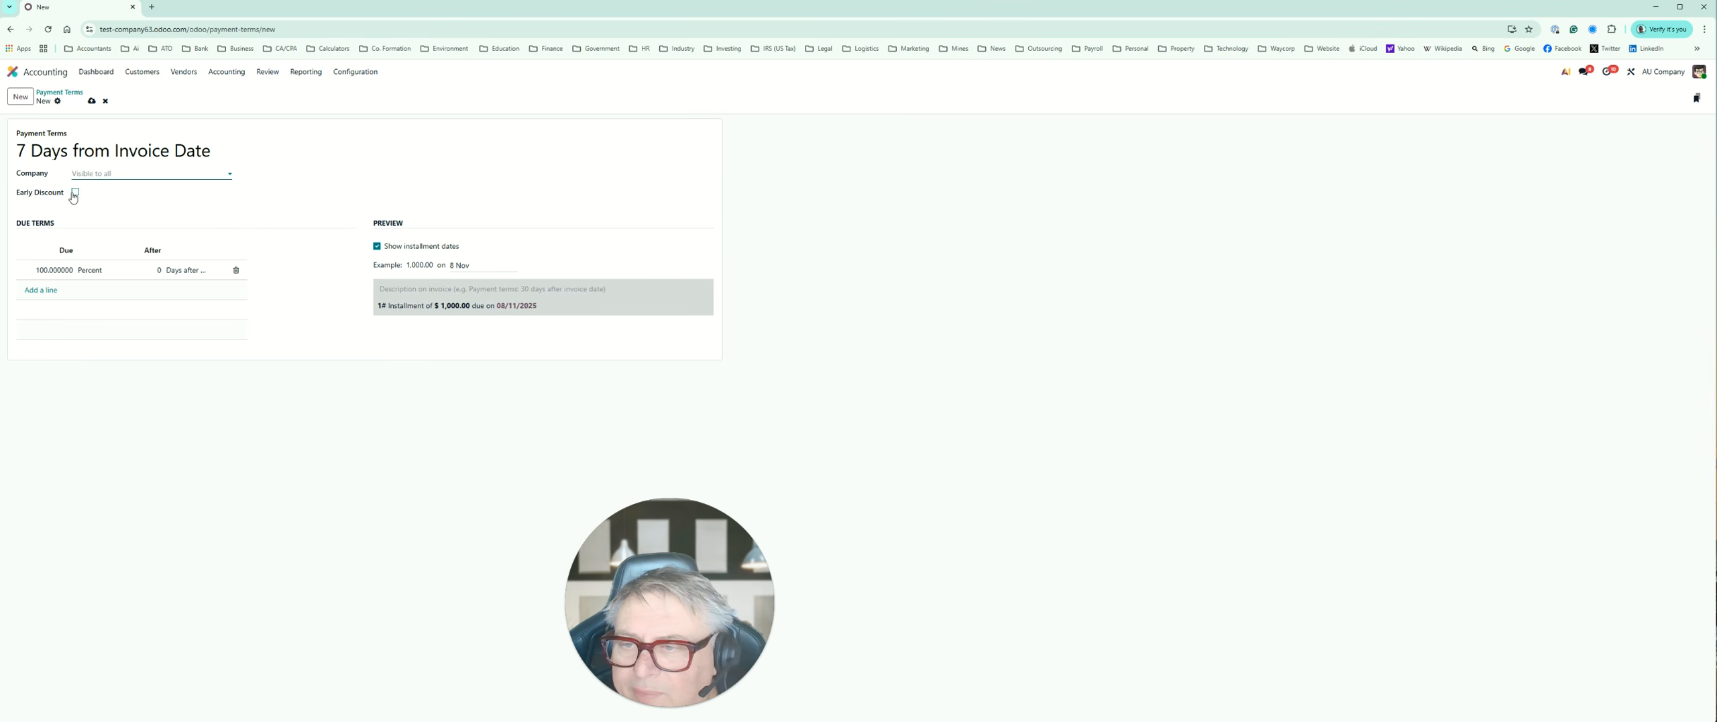
Step: Set the payment term's due line to 3 days after invoice date, save it and return to the Payment Terms list
left_click(167, 269)
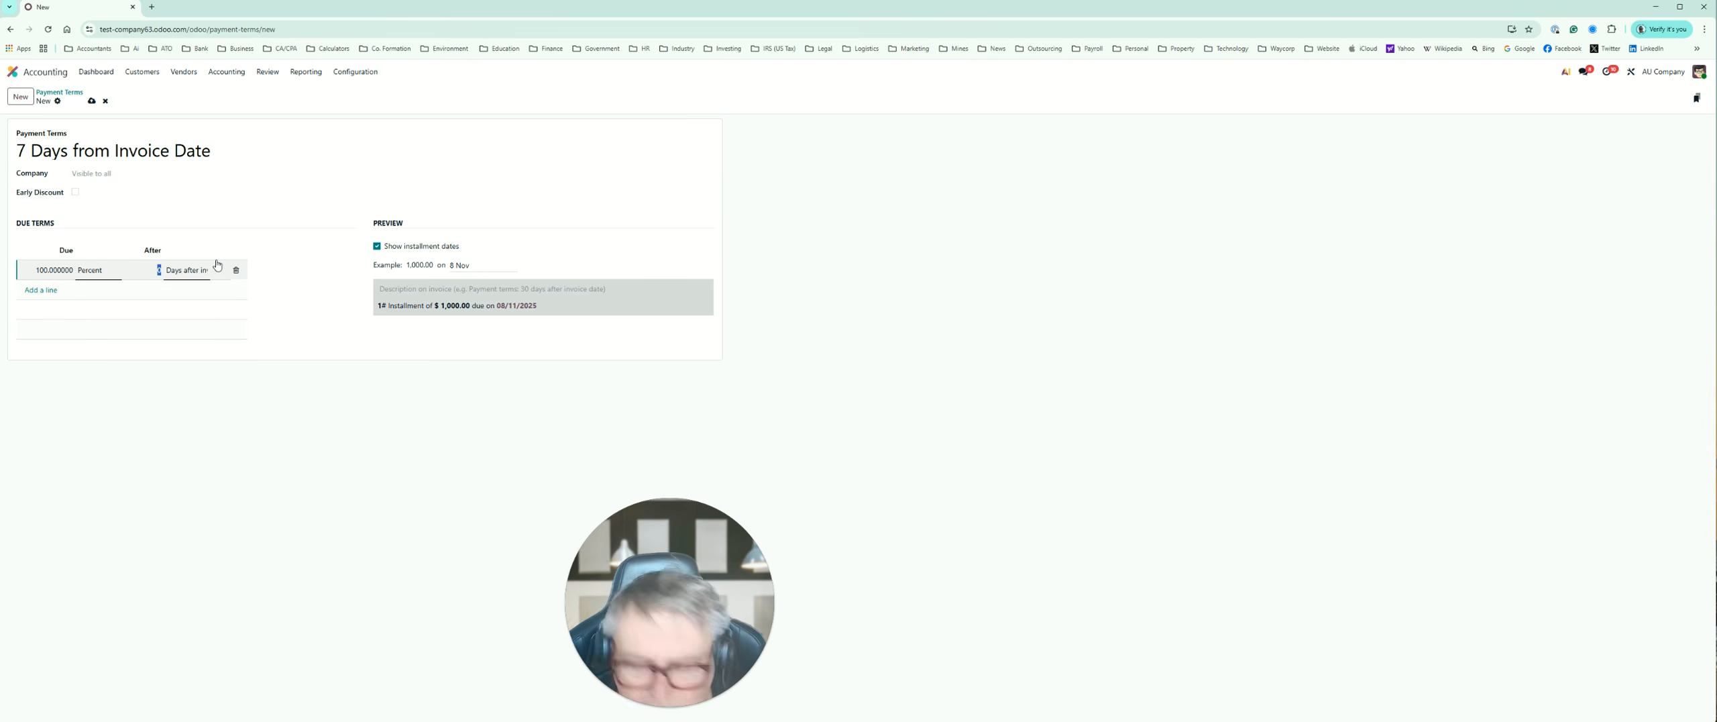
key("Tab")
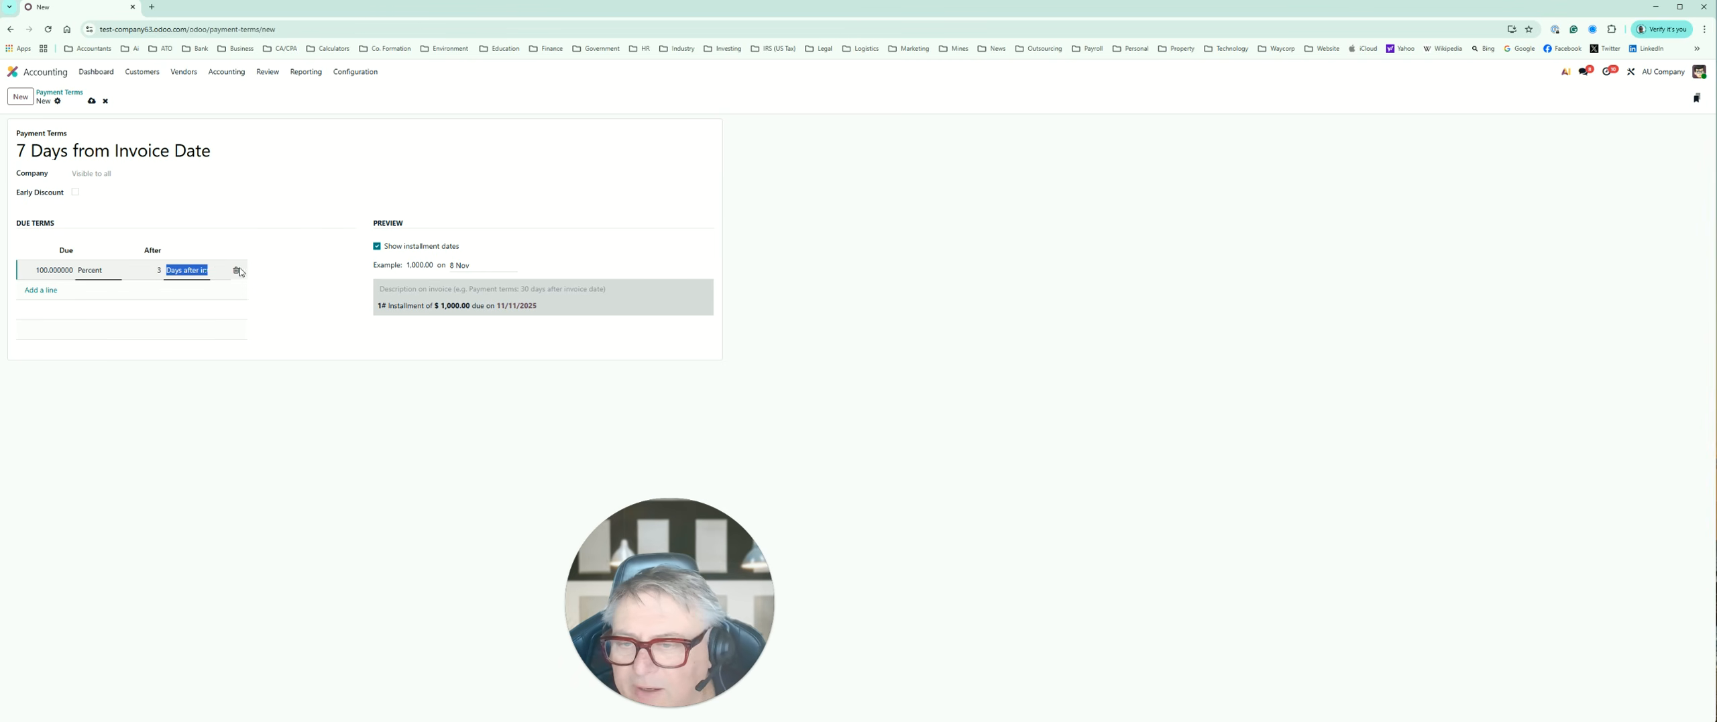
left_click(195, 269)
left_click(218, 287)
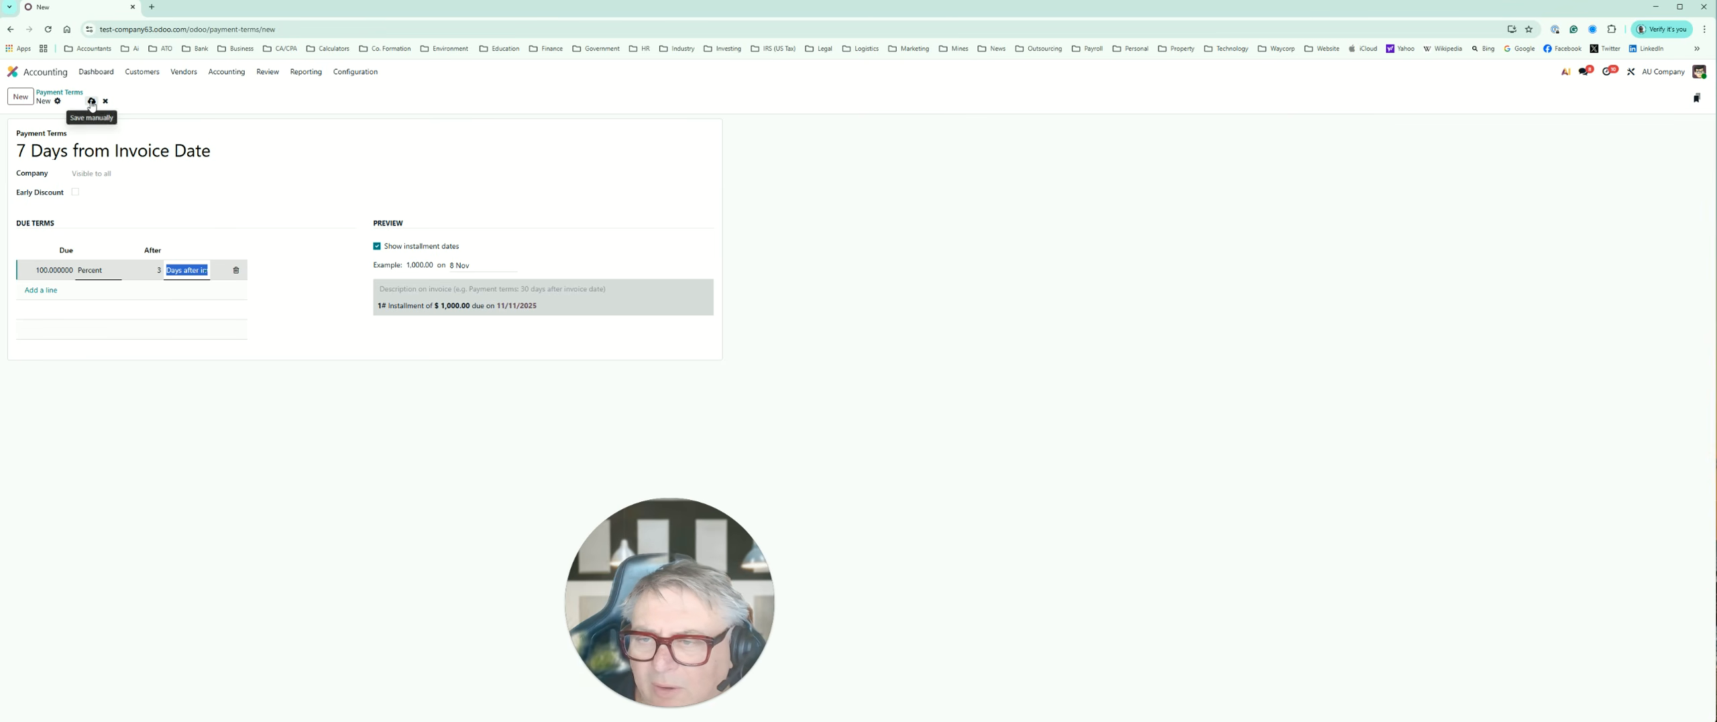
left_click(92, 101)
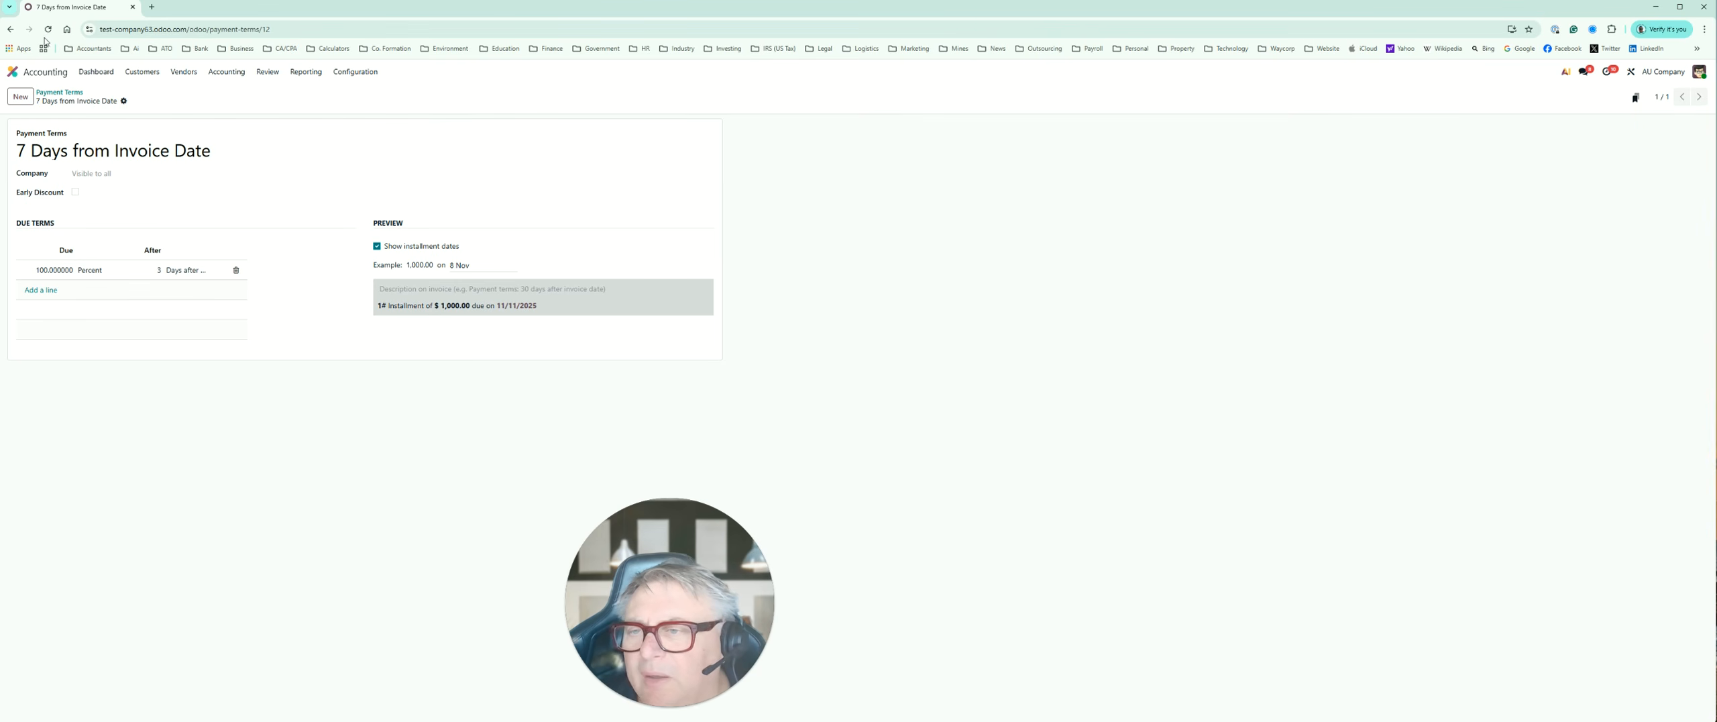
left_click(10, 30)
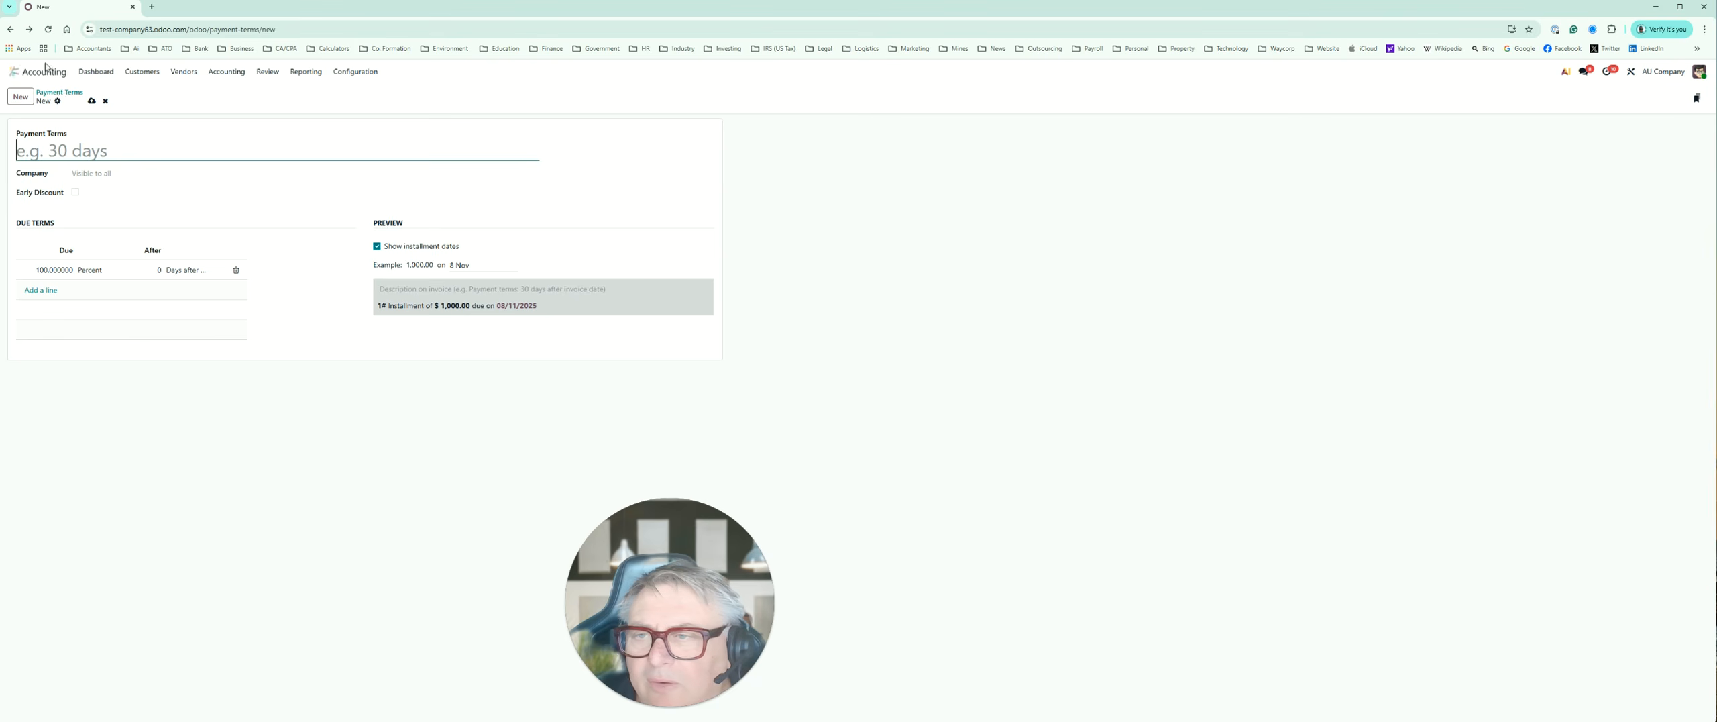
left_click(12, 31)
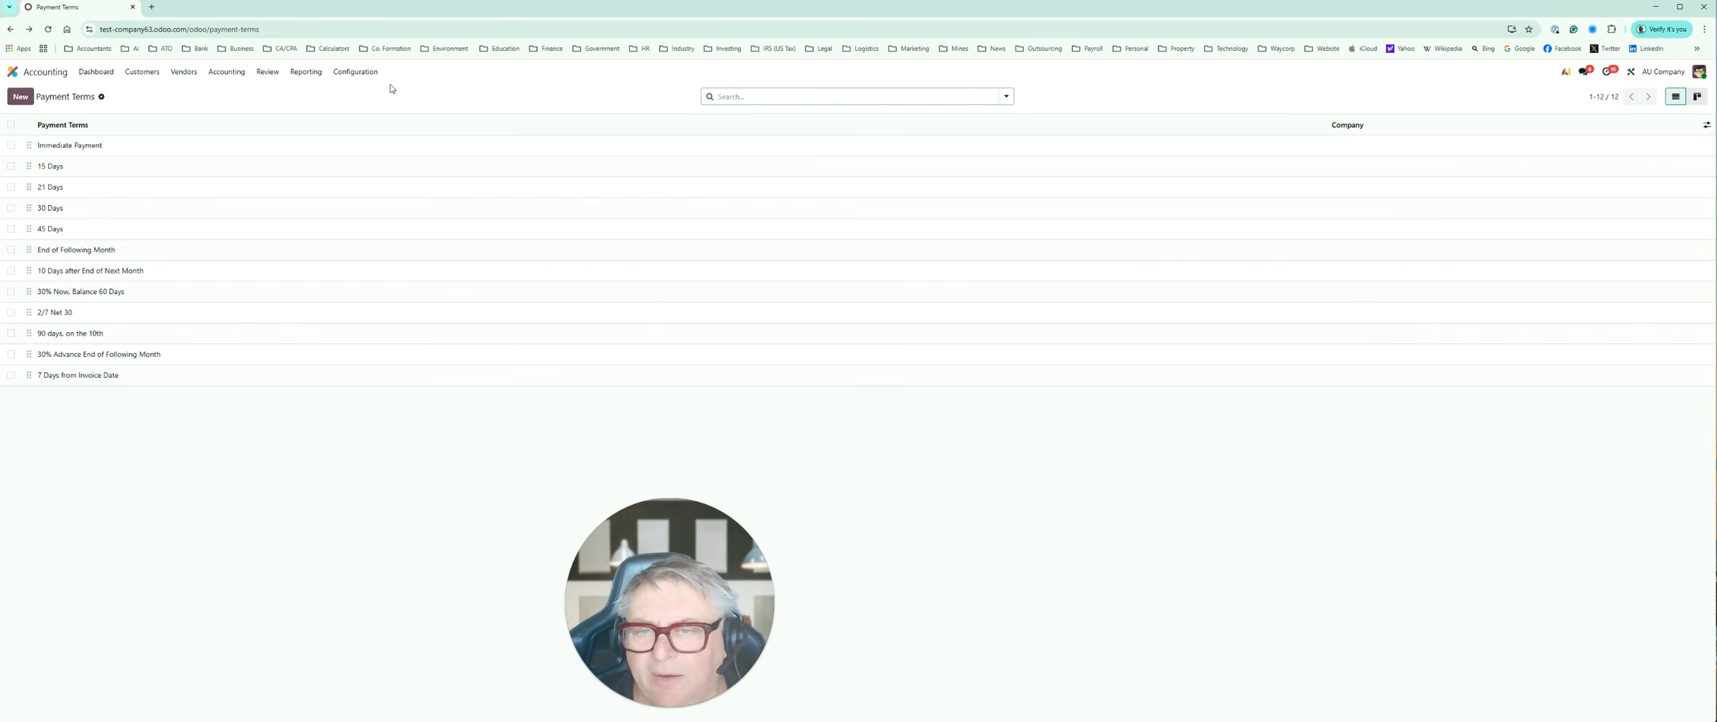
Step: View the Payment Methods page for online payments in the Accounting configuration
left_click(372, 73)
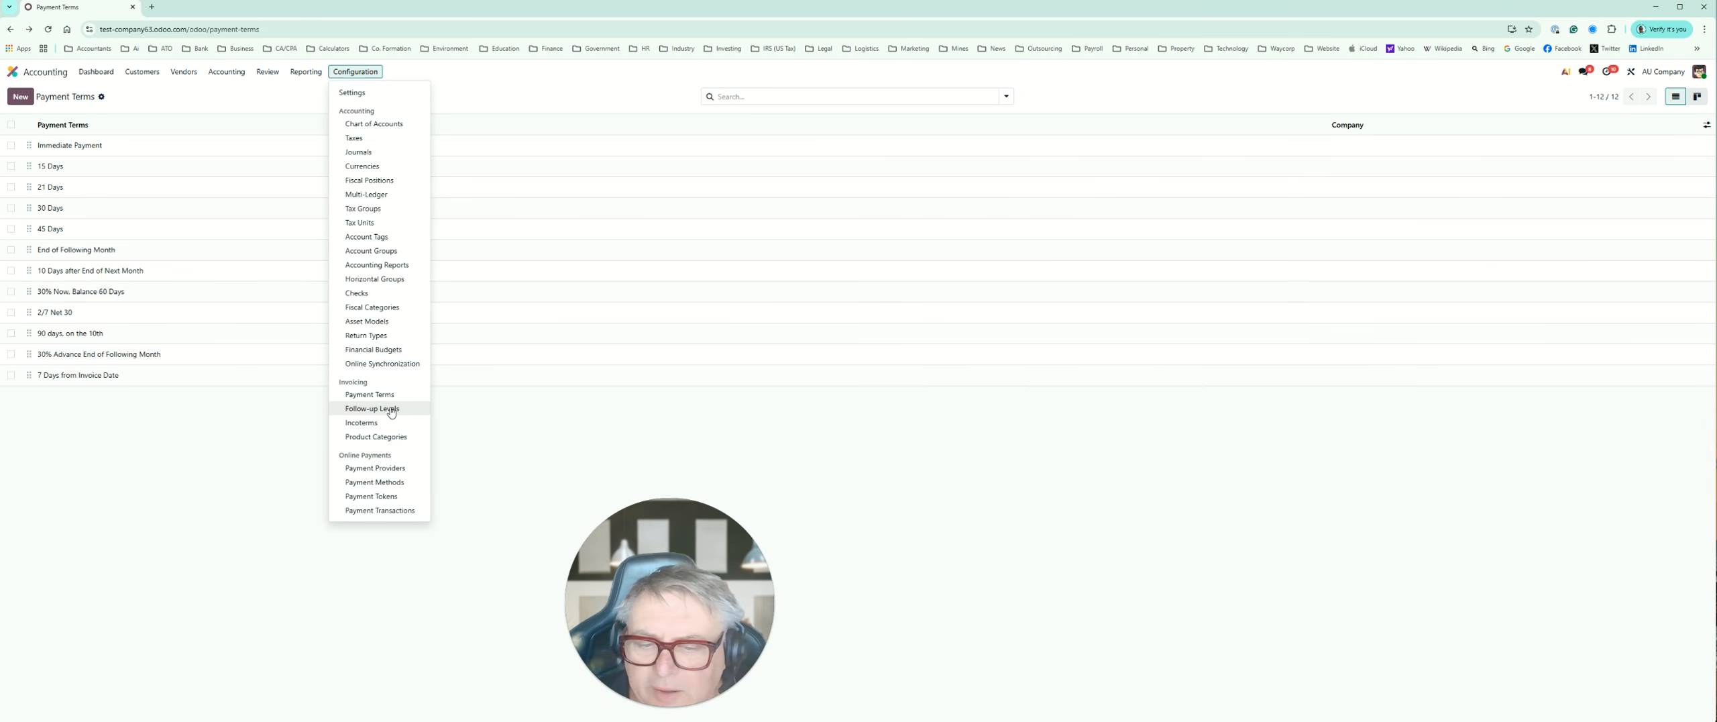
left_click(387, 485)
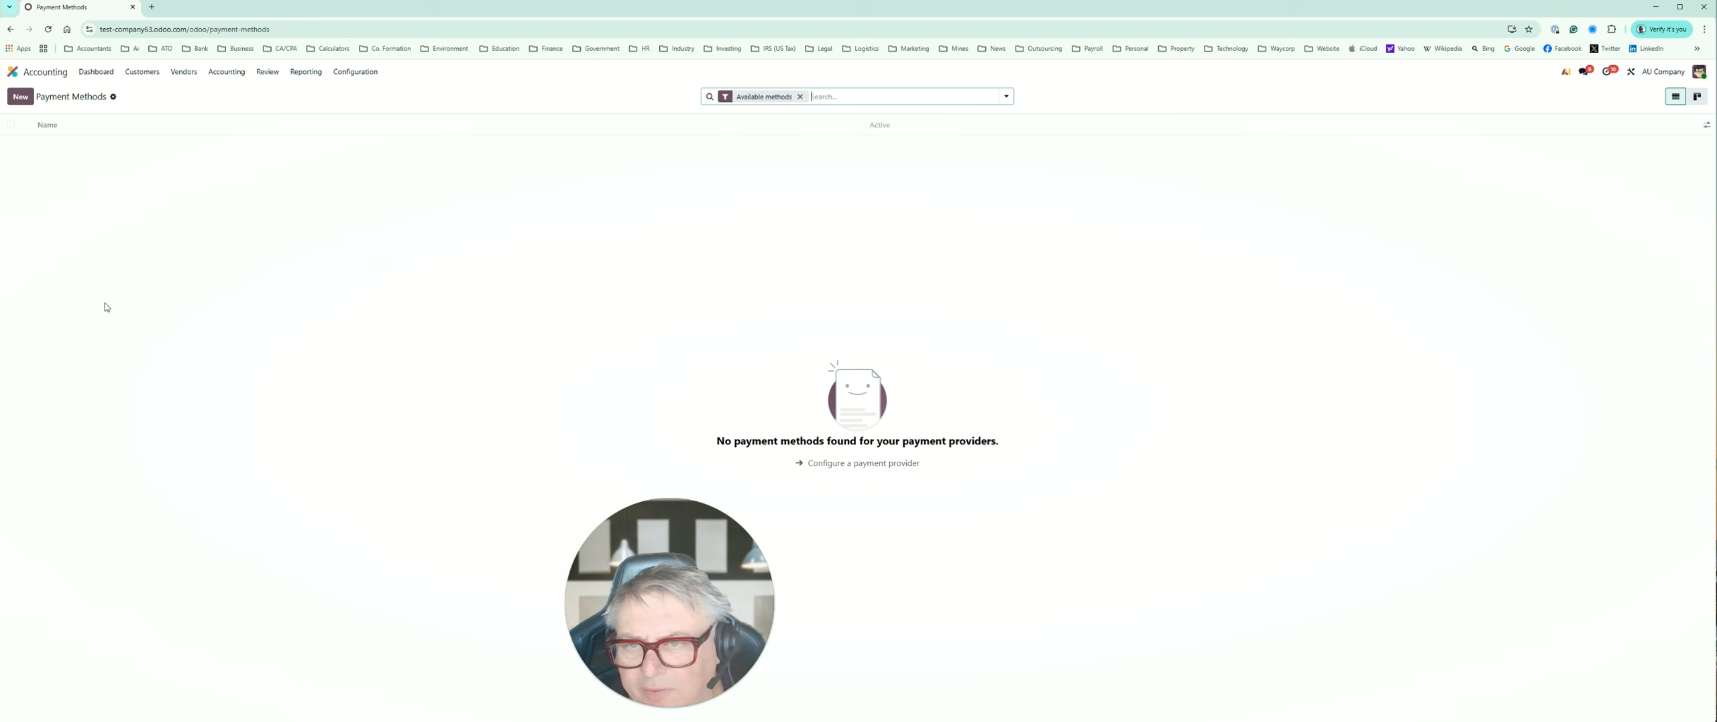
left_click(350, 72)
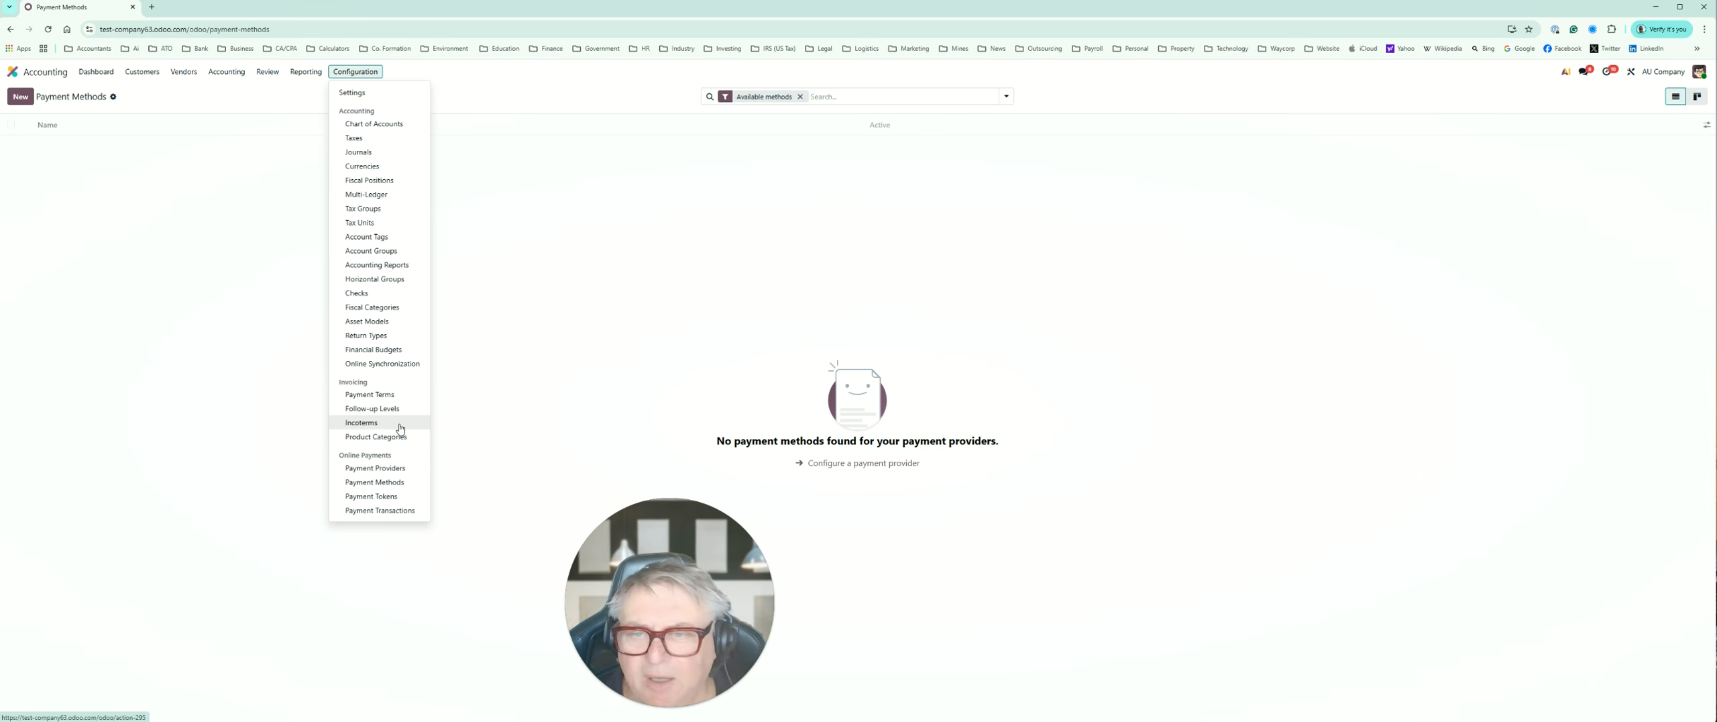
mouse_move(139, 73)
left_click(65, 295)
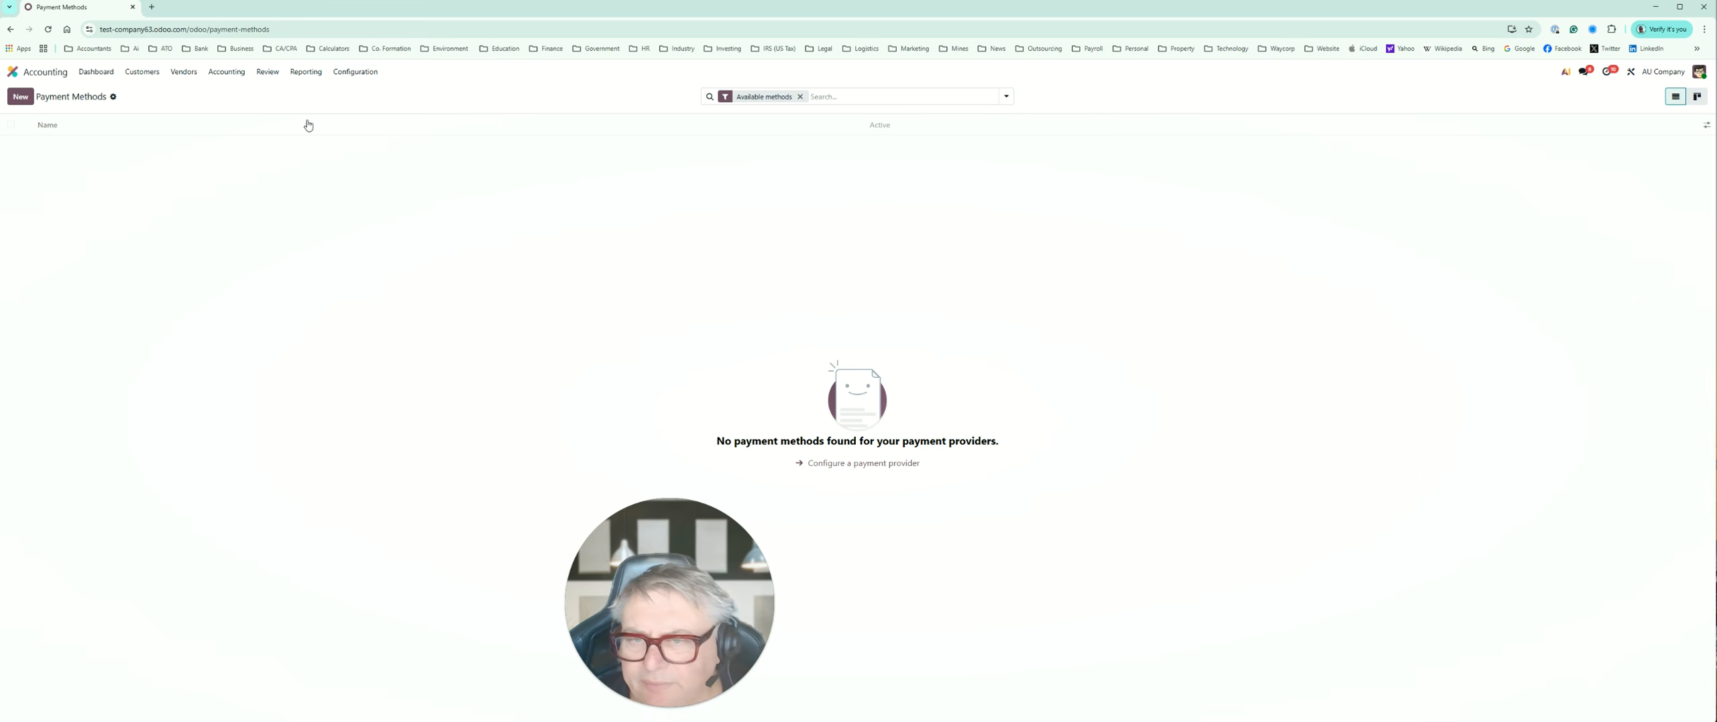
Step: Return to the Accounting dashboard and open the Bank journal's transactions awaiting reconciliation
left_click(106, 74)
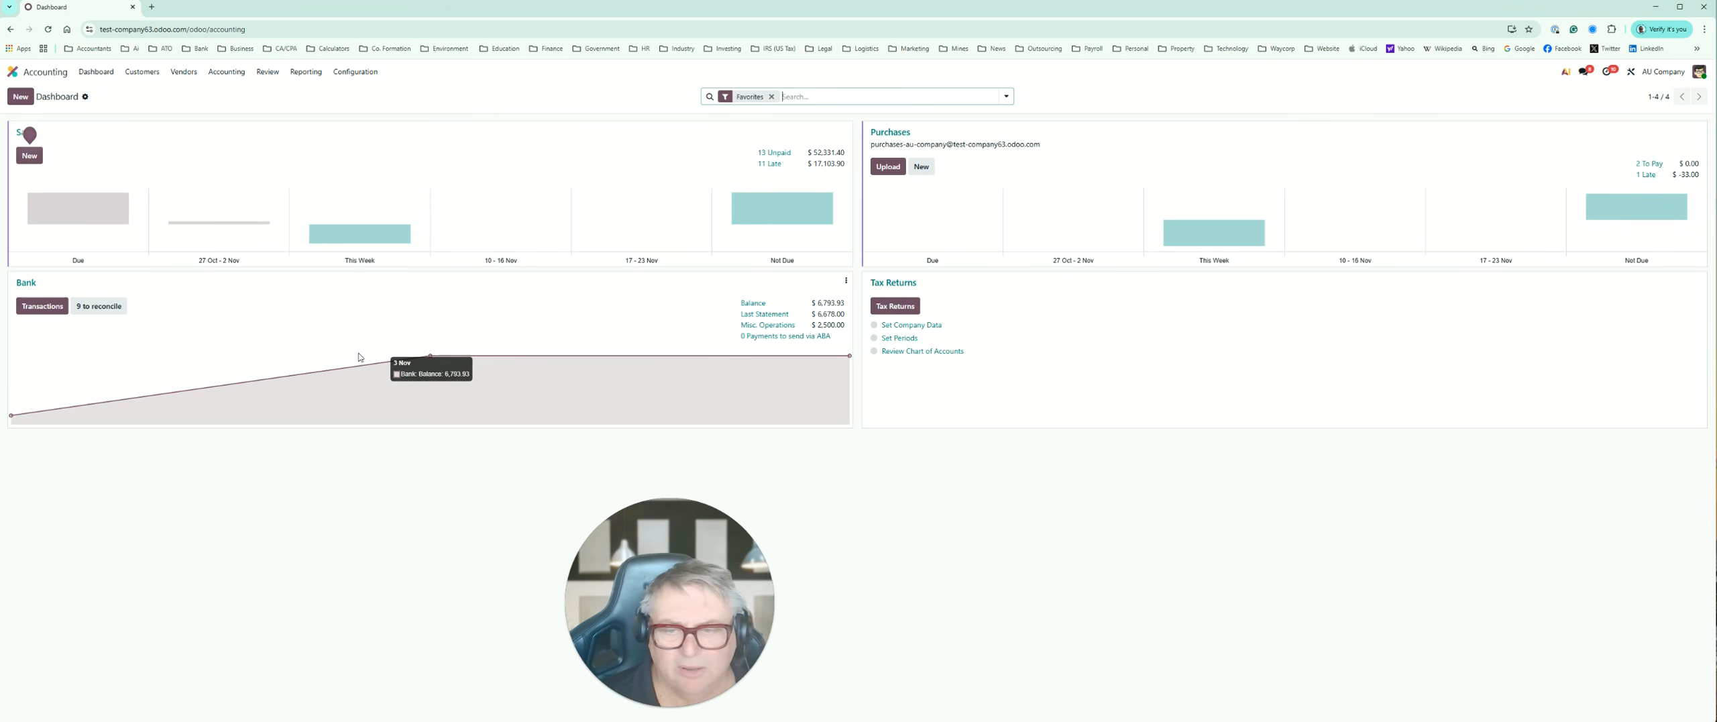
left_click(116, 312)
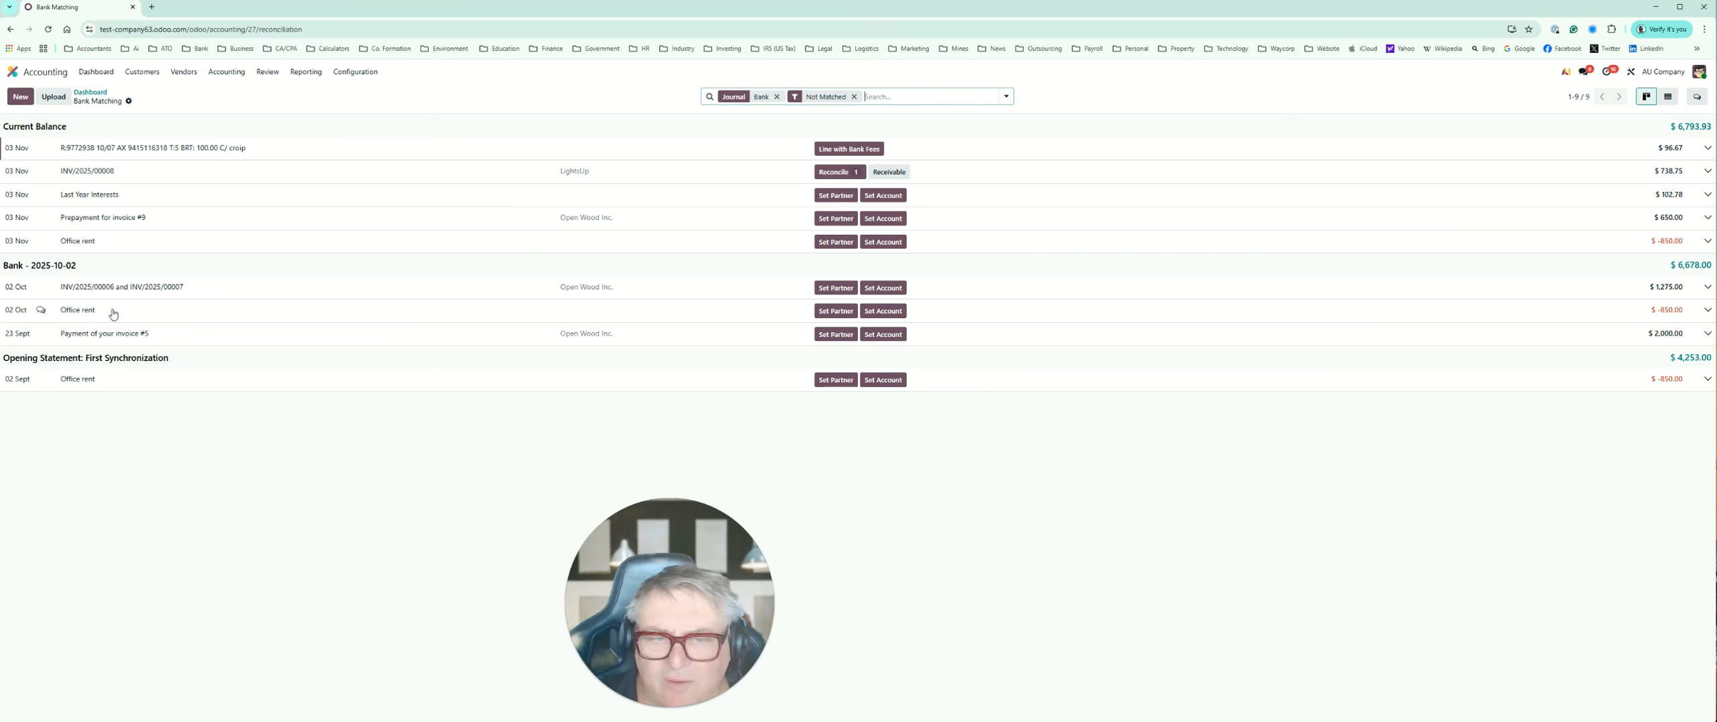
Step: Try to match the LightsUp bank line with its open invoice journal item
left_click(839, 172)
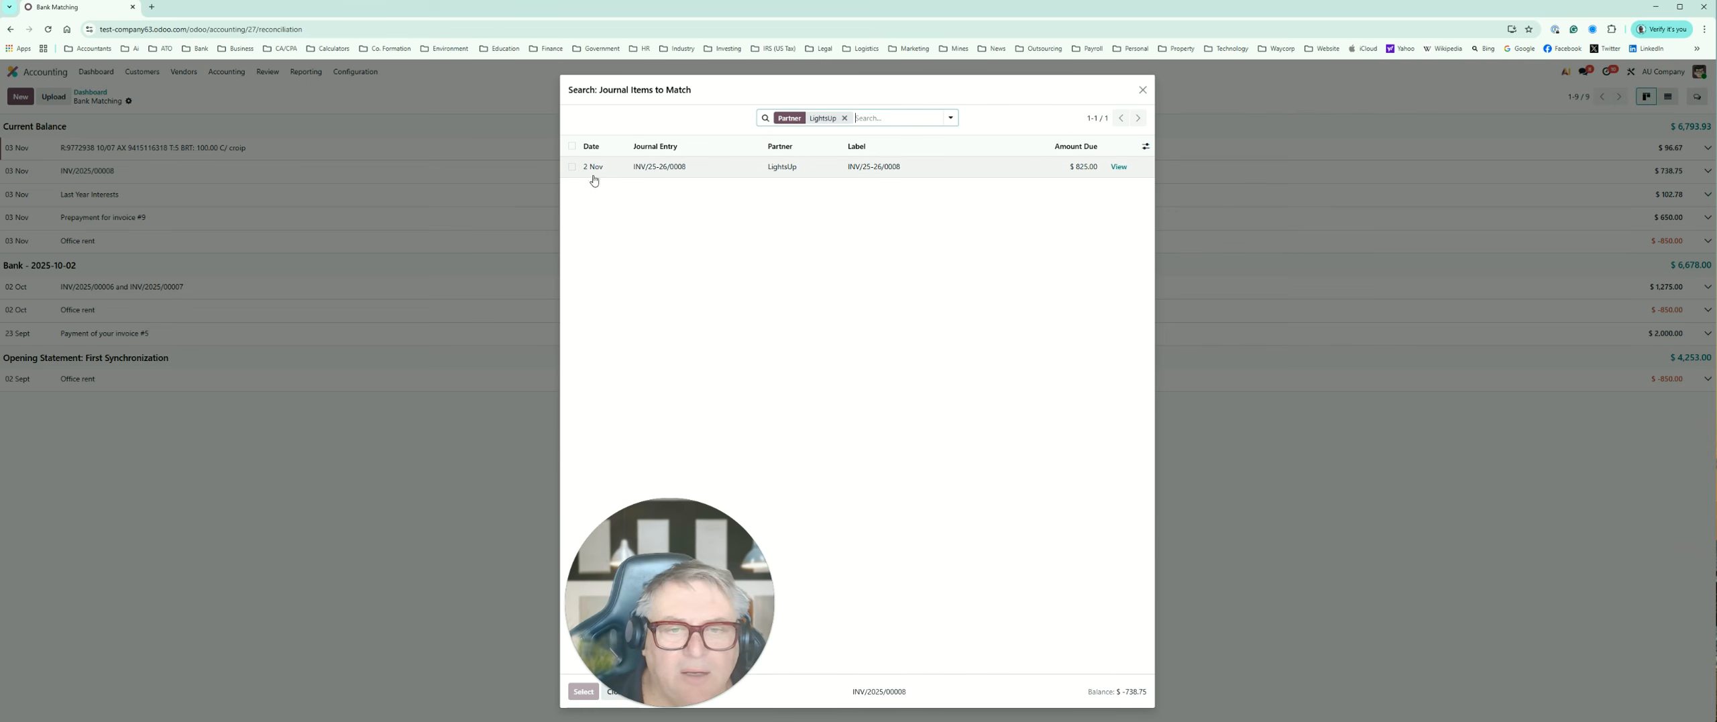
left_click(571, 166)
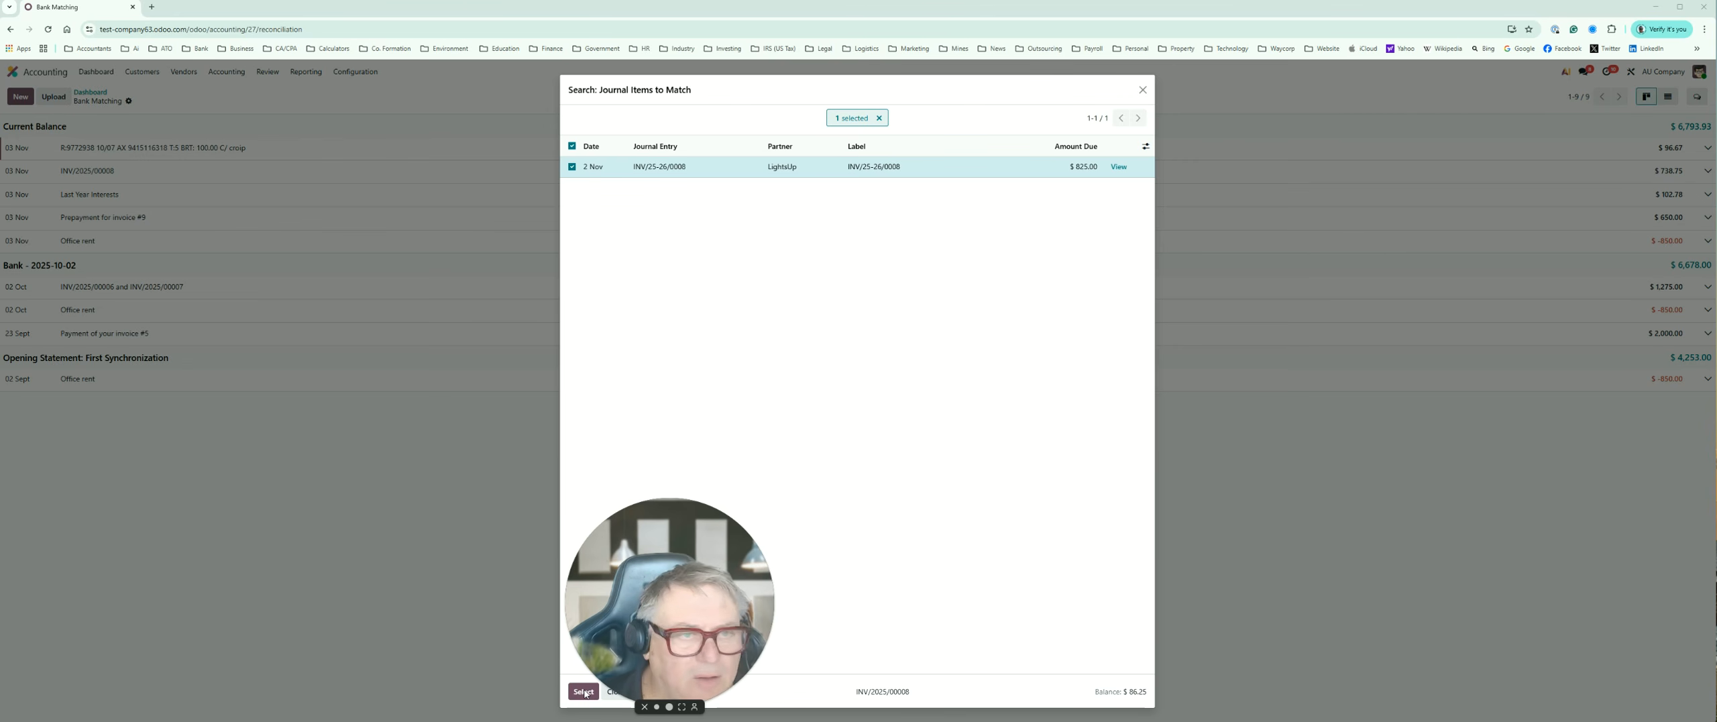
left_click(1142, 89)
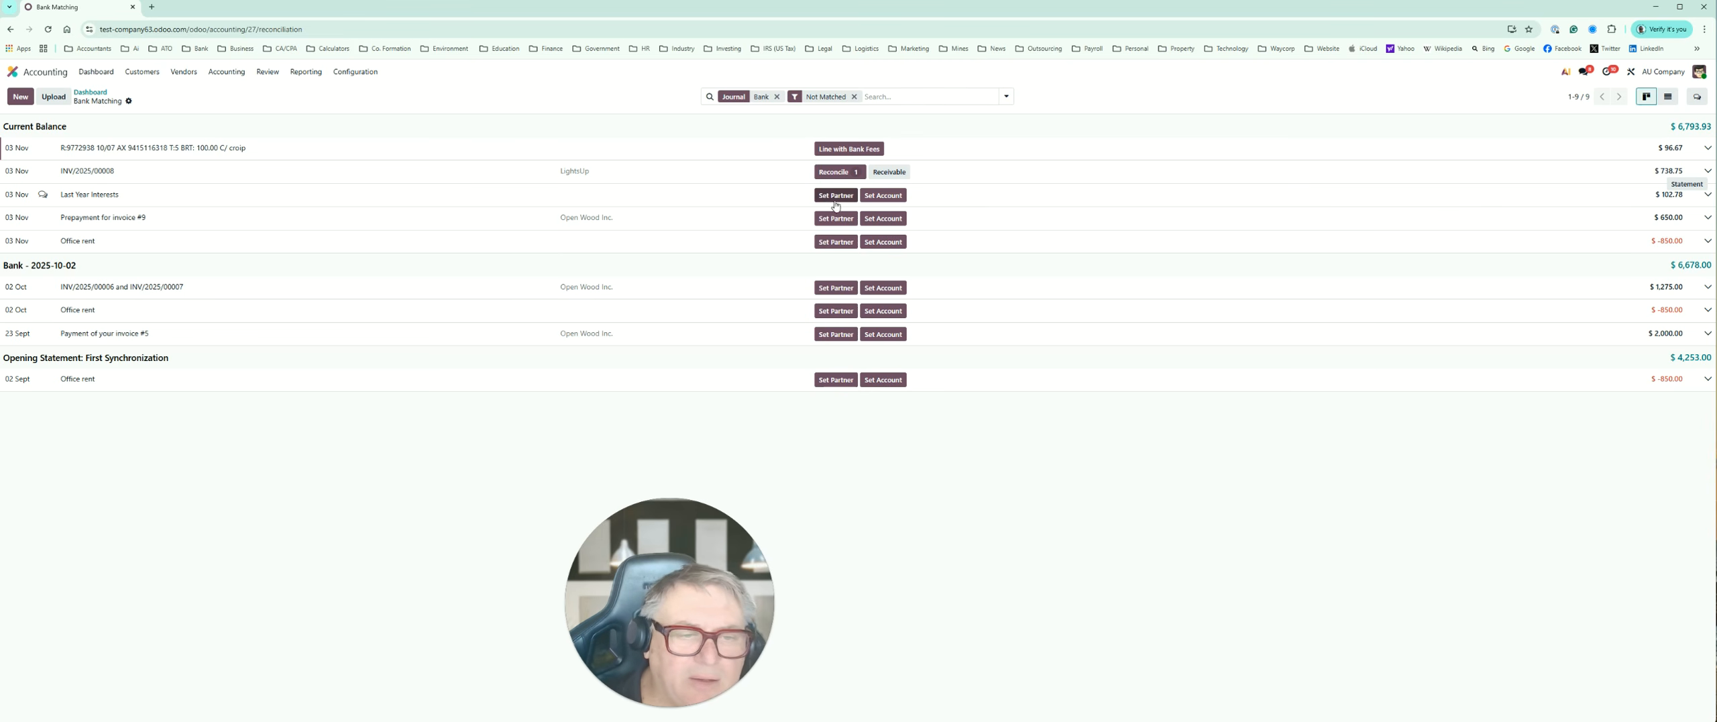
Step: Assign account 81000 Interest Income to the "Last Year Interests" bank transaction
left_click(883, 195)
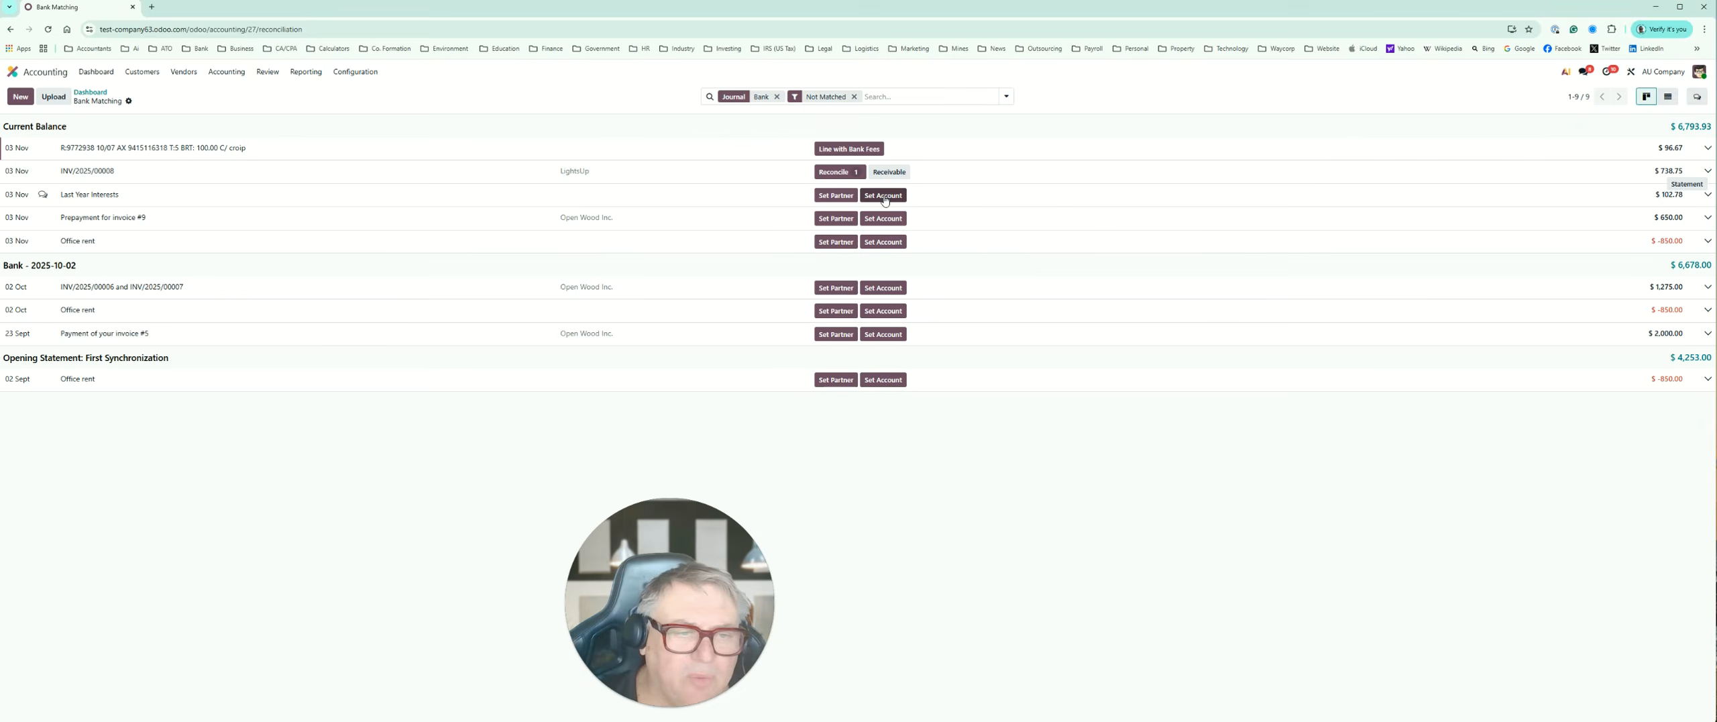
scroll(879, 385, "down", 3)
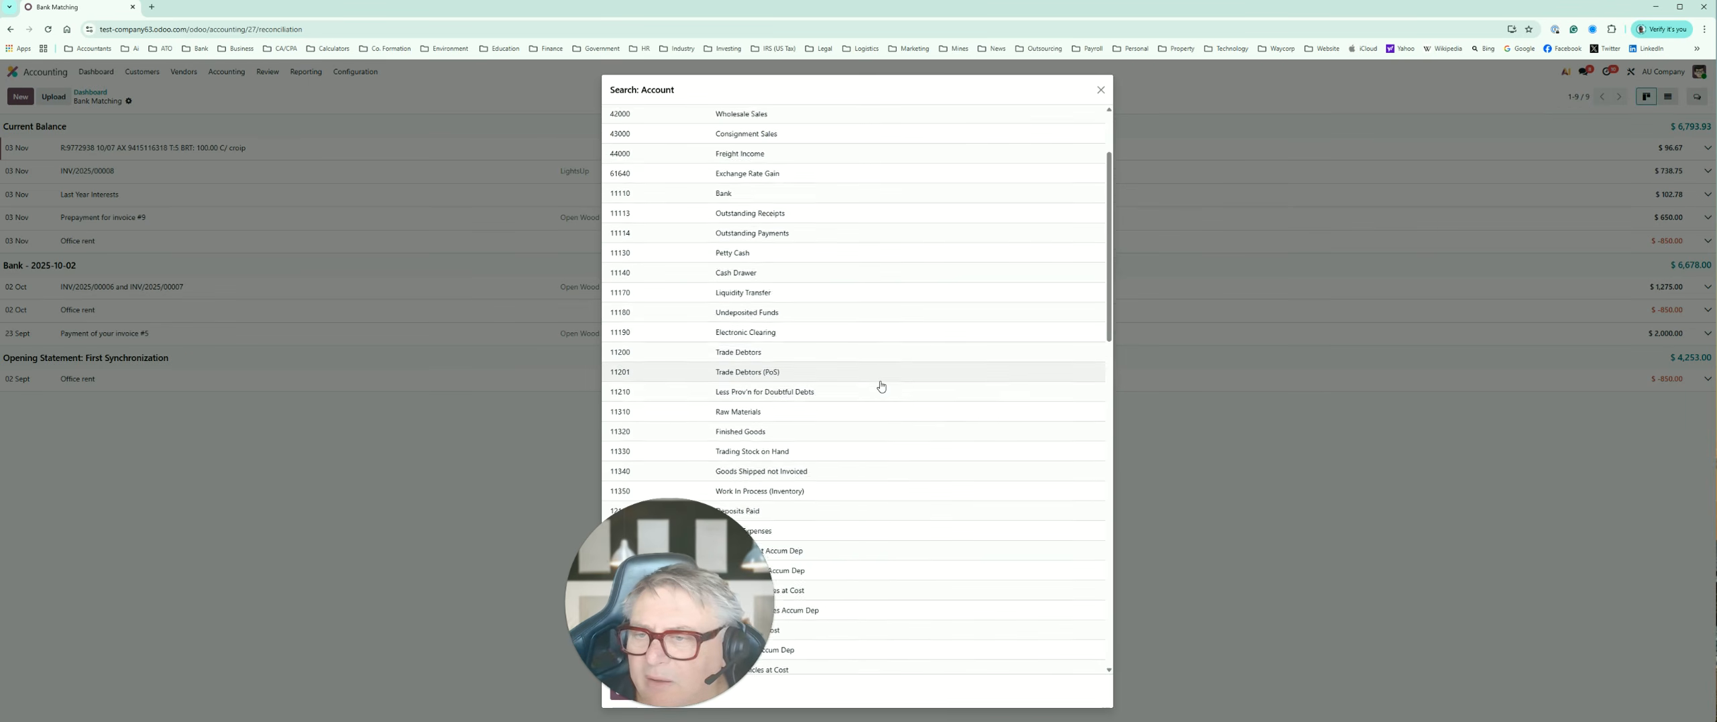
scroll(882, 386, "down", 1)
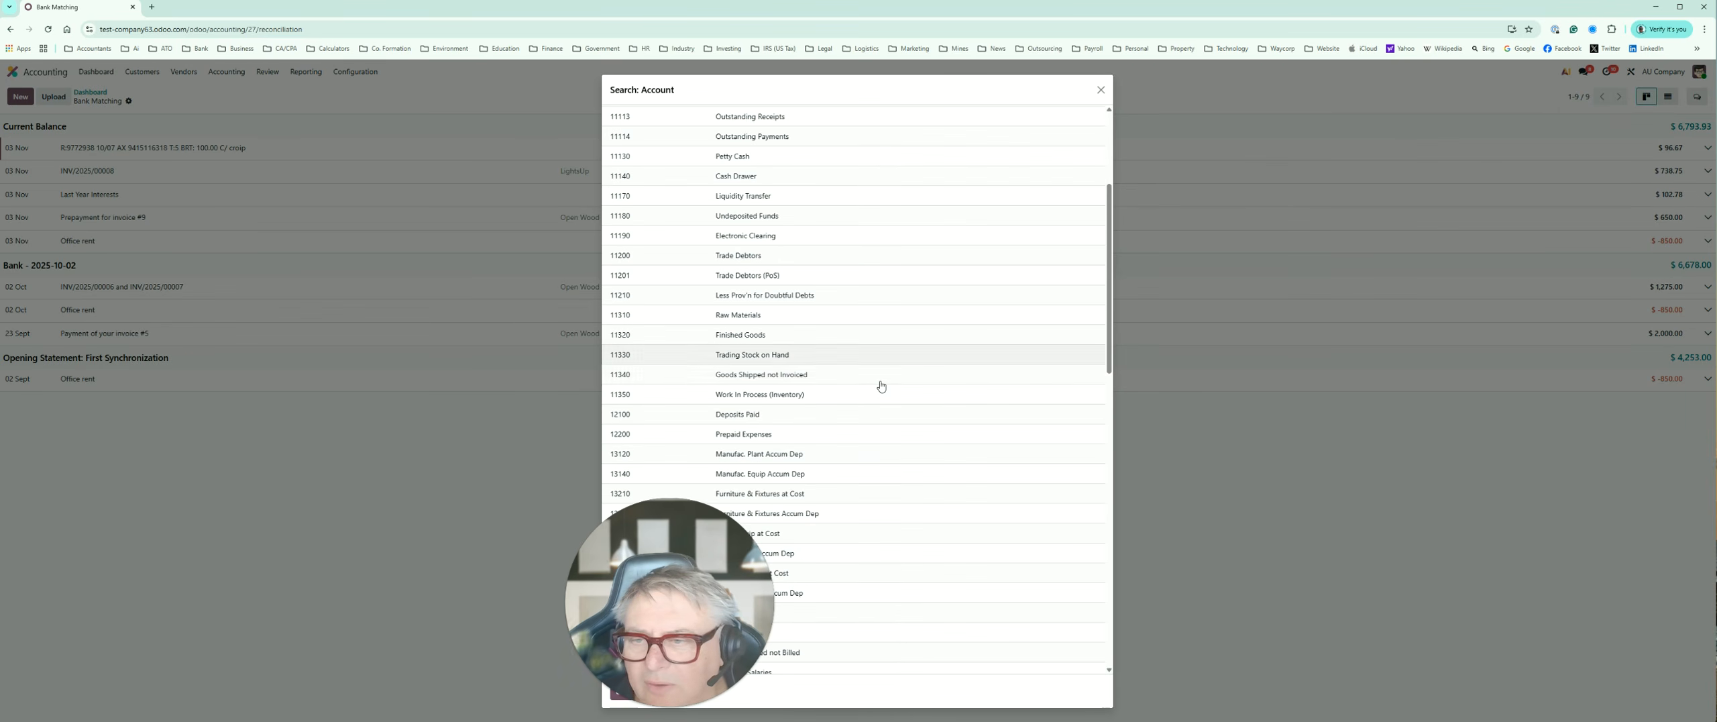
scroll(882, 386, "down", 2)
scroll(883, 387, "down", 2)
scroll(883, 387, "down", 10)
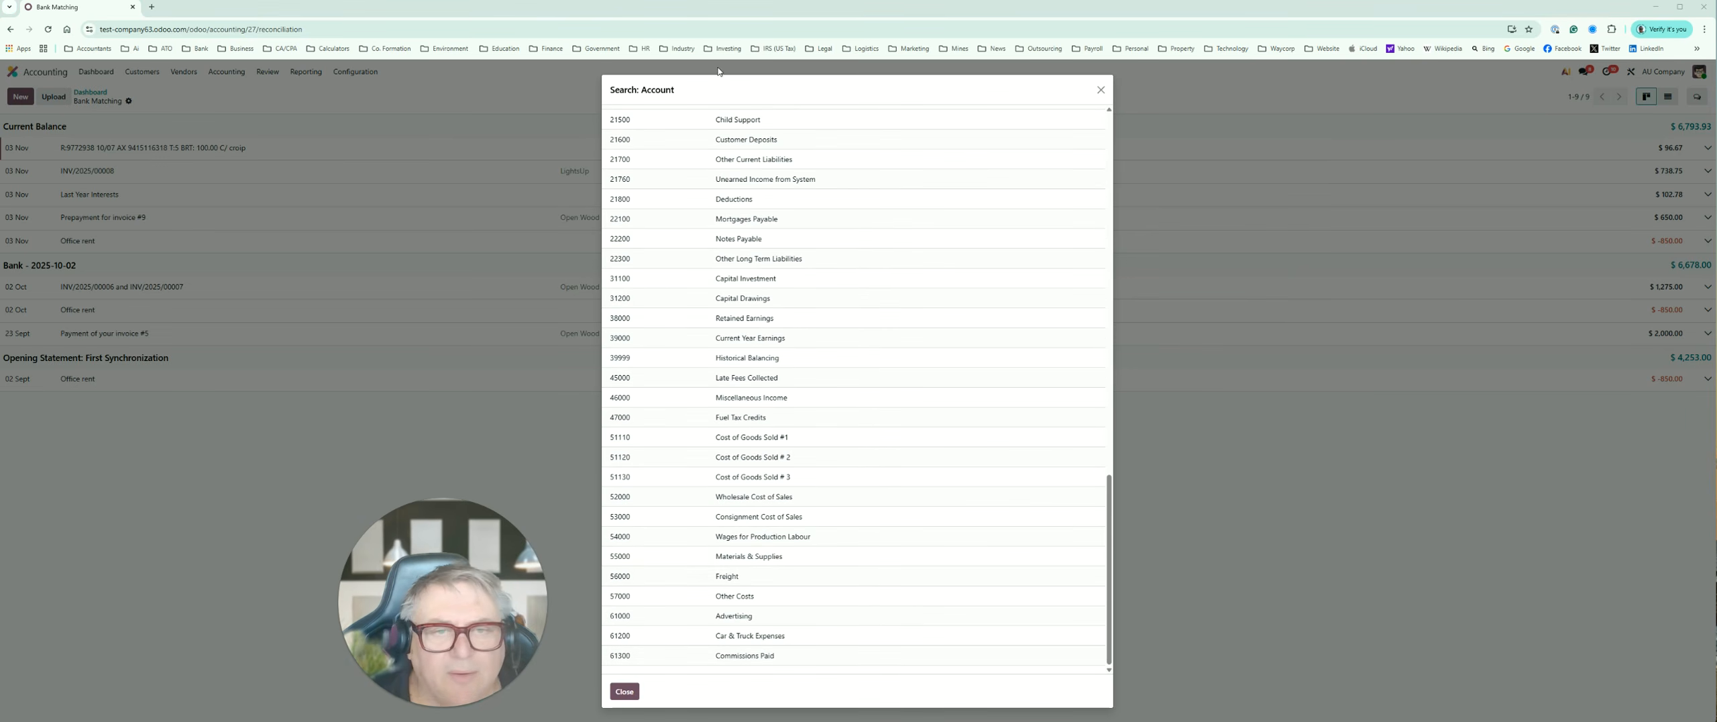
scroll(820, 534, "up", 5)
scroll(819, 534, "up", 10)
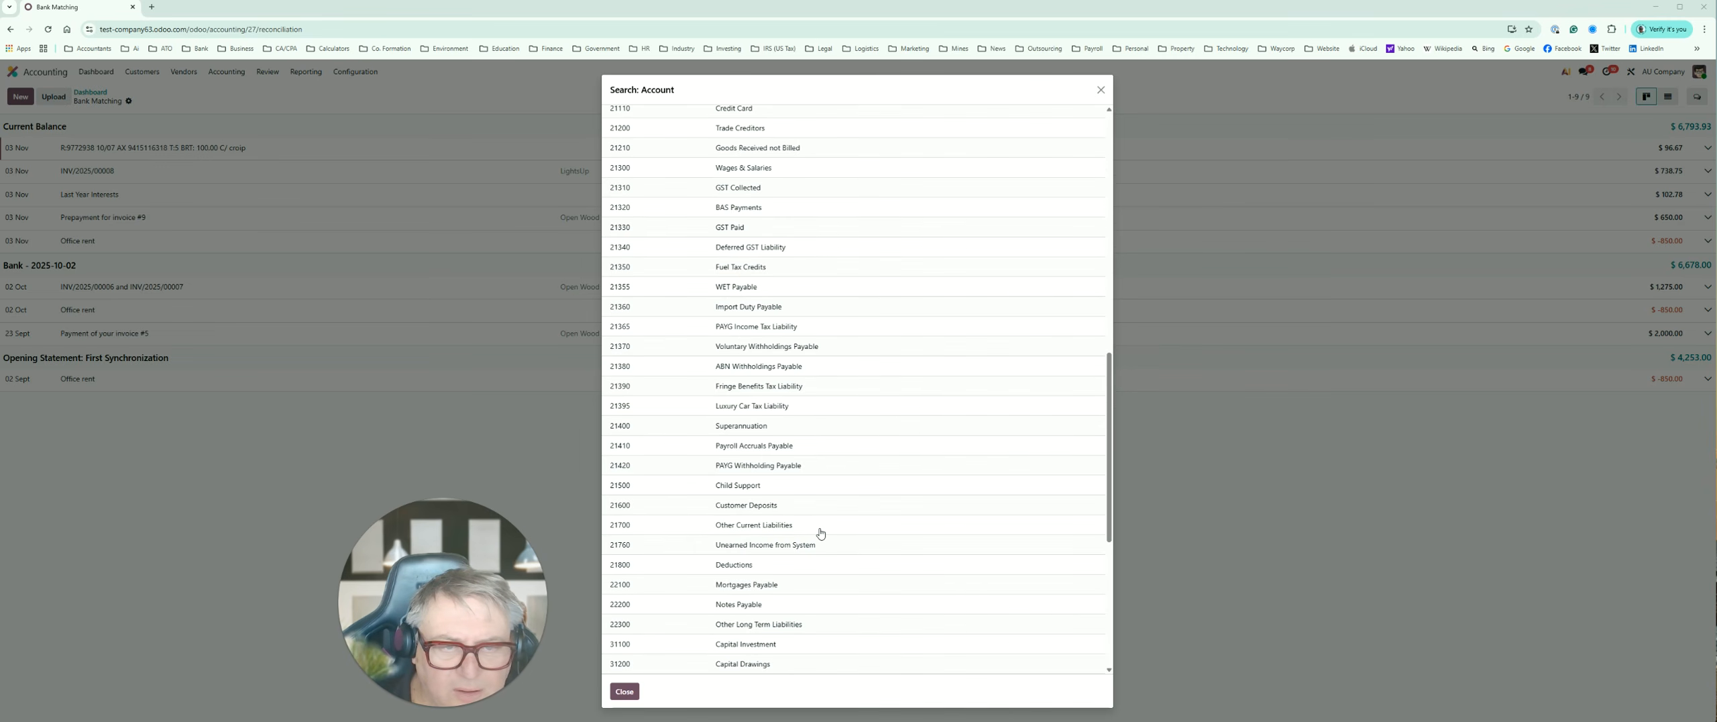
scroll(820, 533, "up", 3)
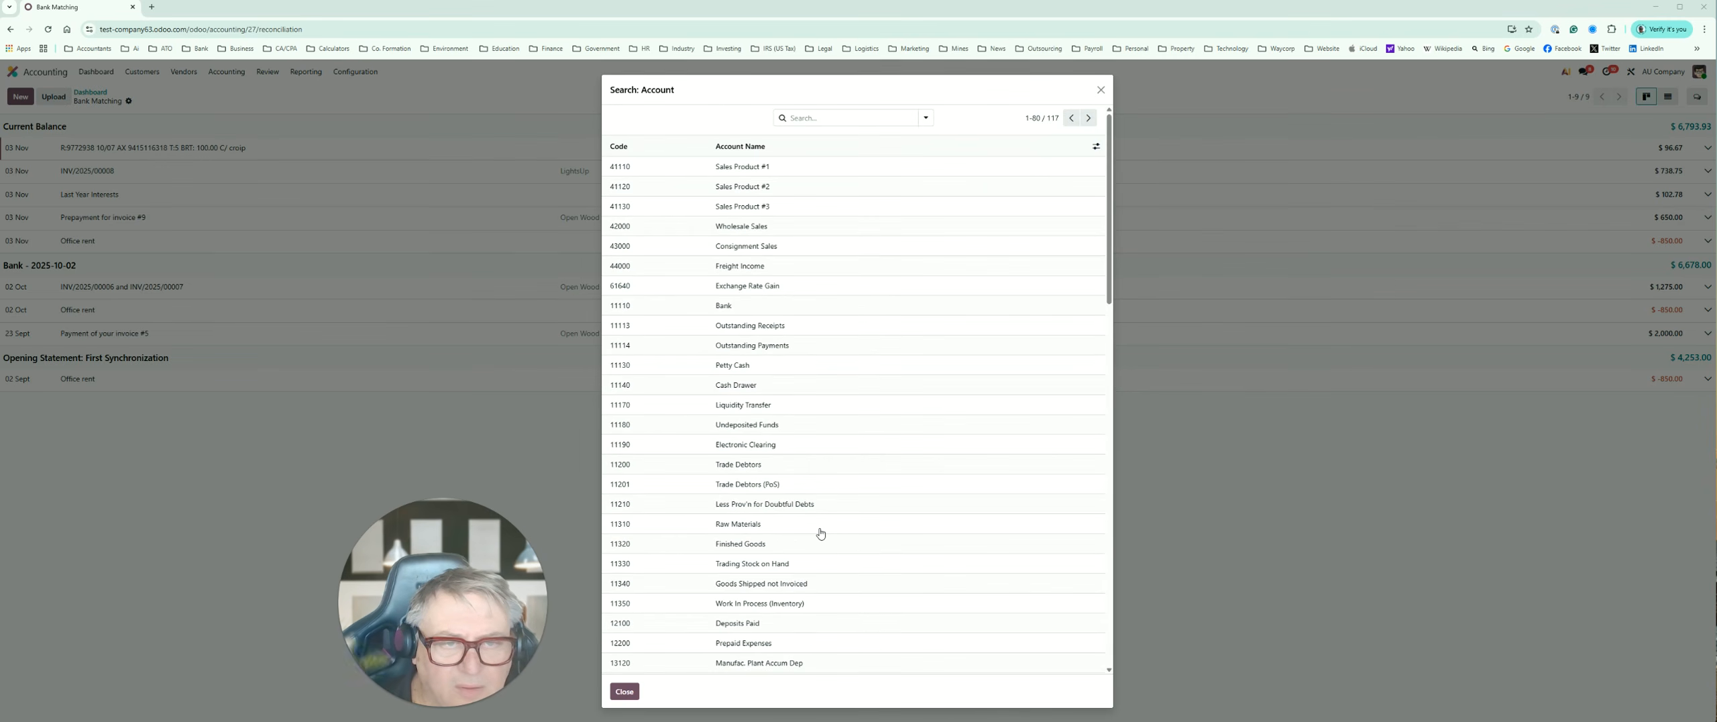
left_click(1088, 118)
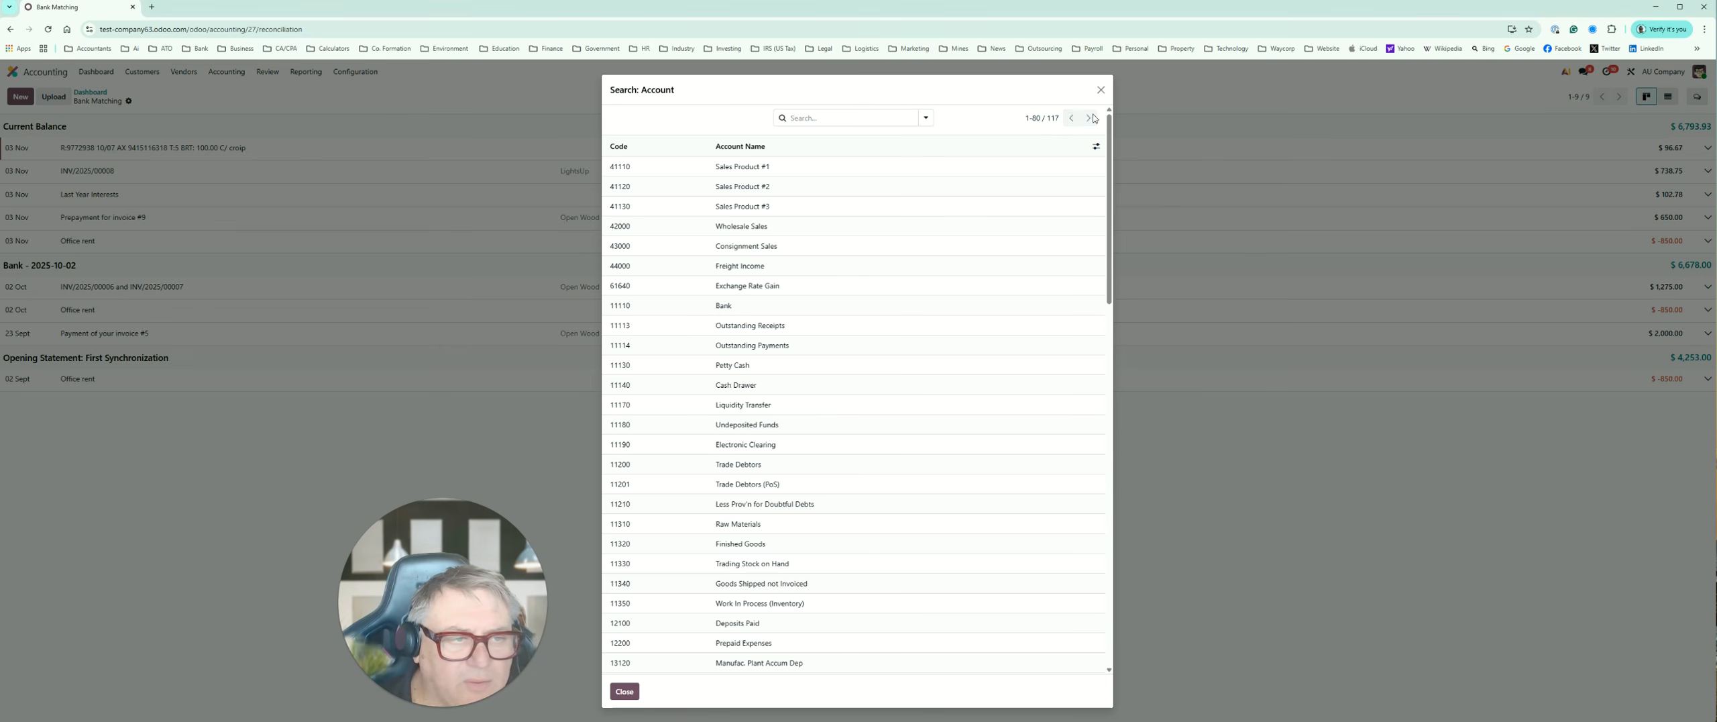
scroll(798, 476, "down", 4)
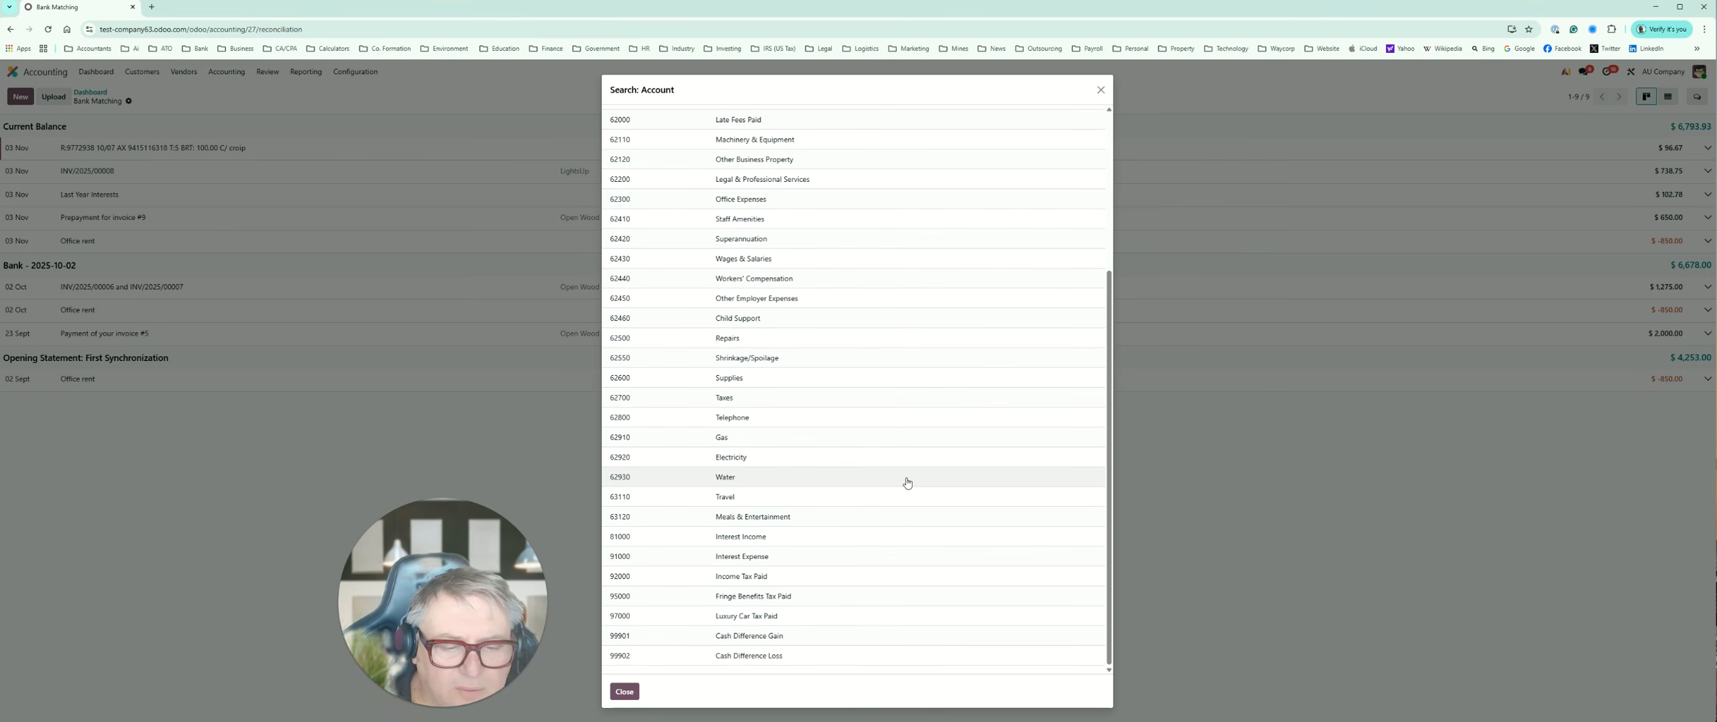
left_click(758, 542)
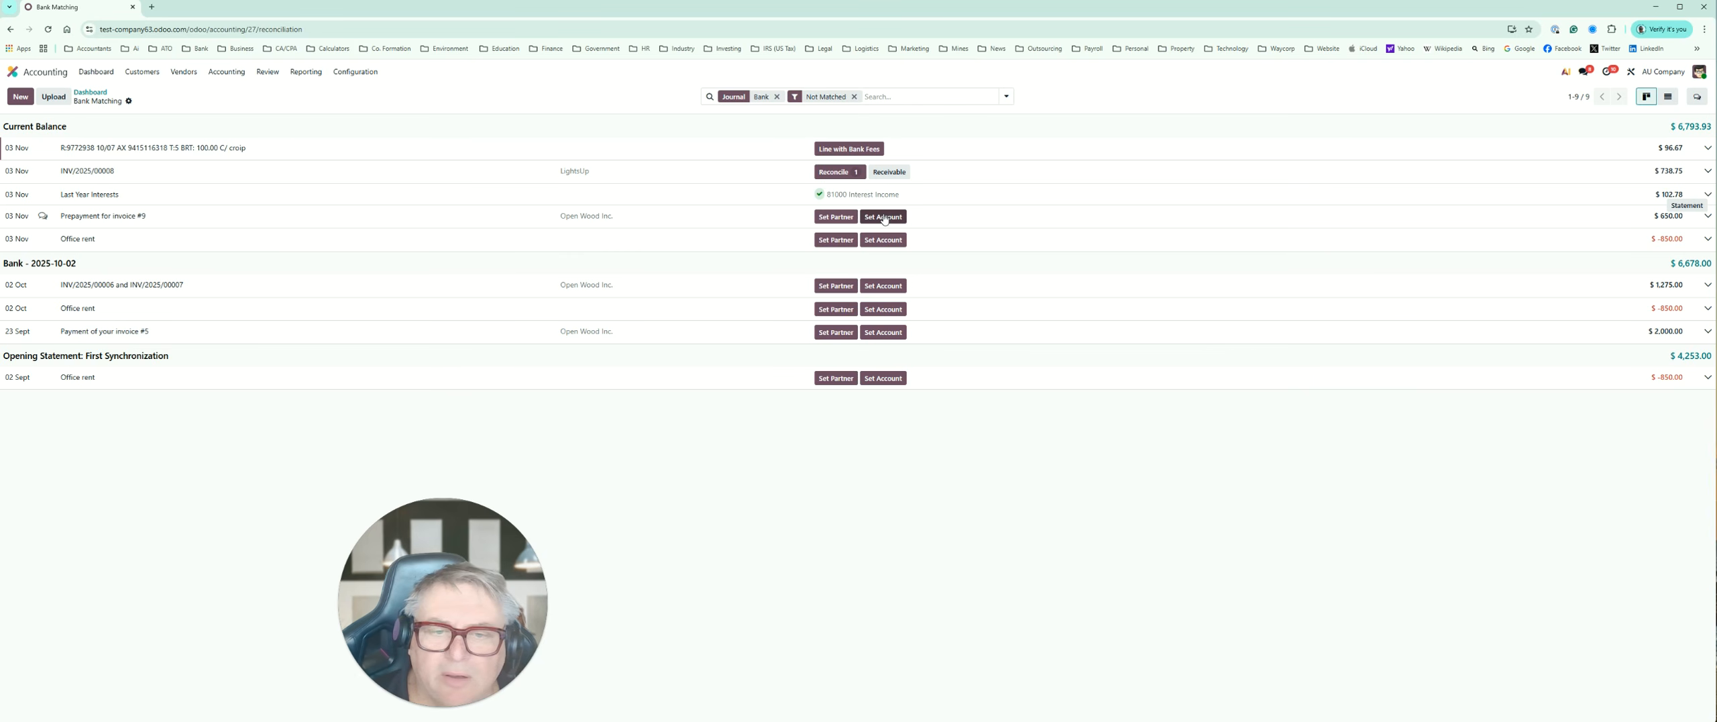
Step: Set OpenWood as the partner of the "Prepayment for invoice #9" bank transaction
left_click(843, 219)
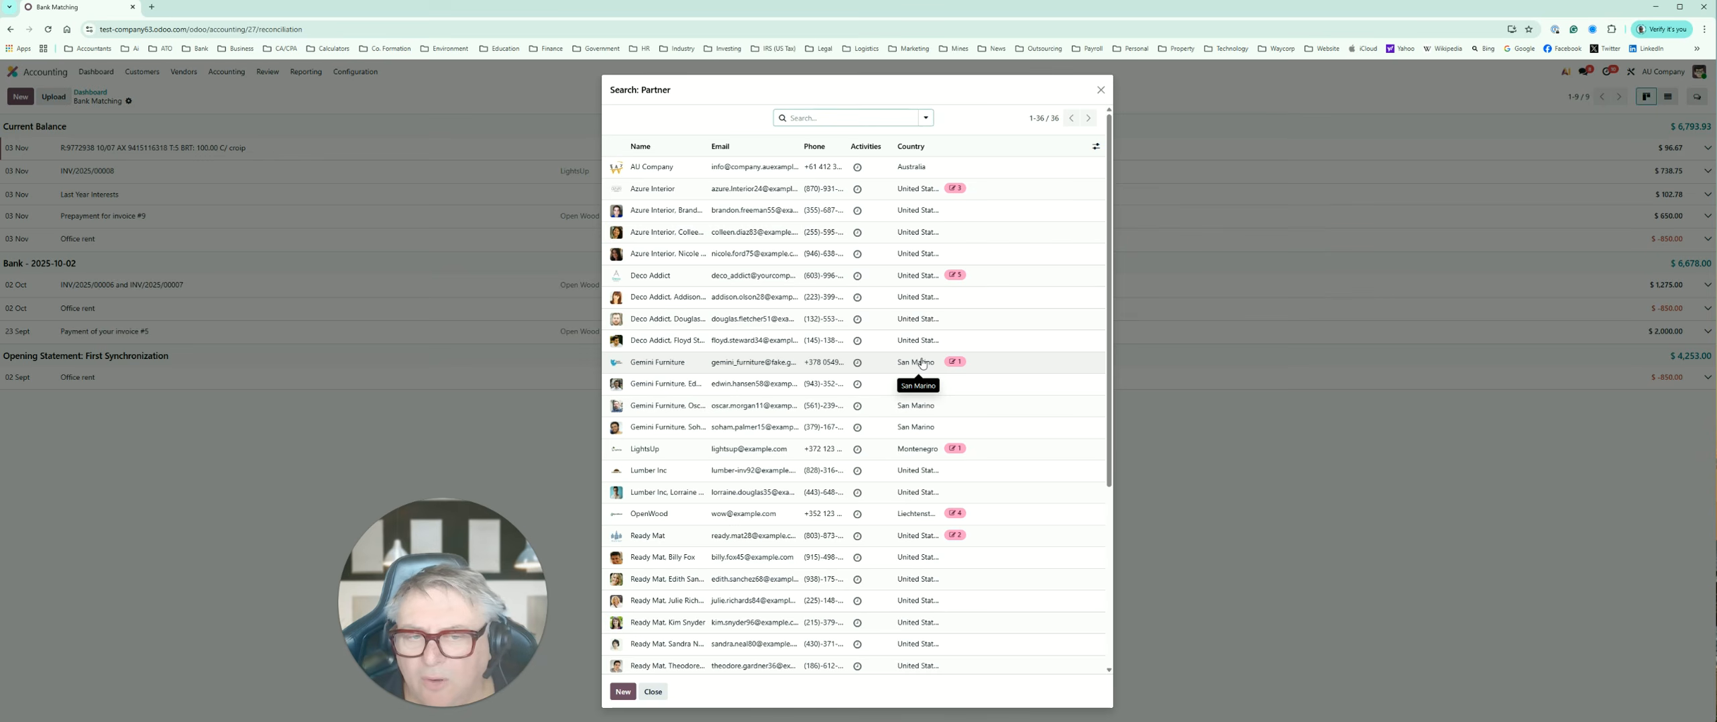
left_click(1101, 89)
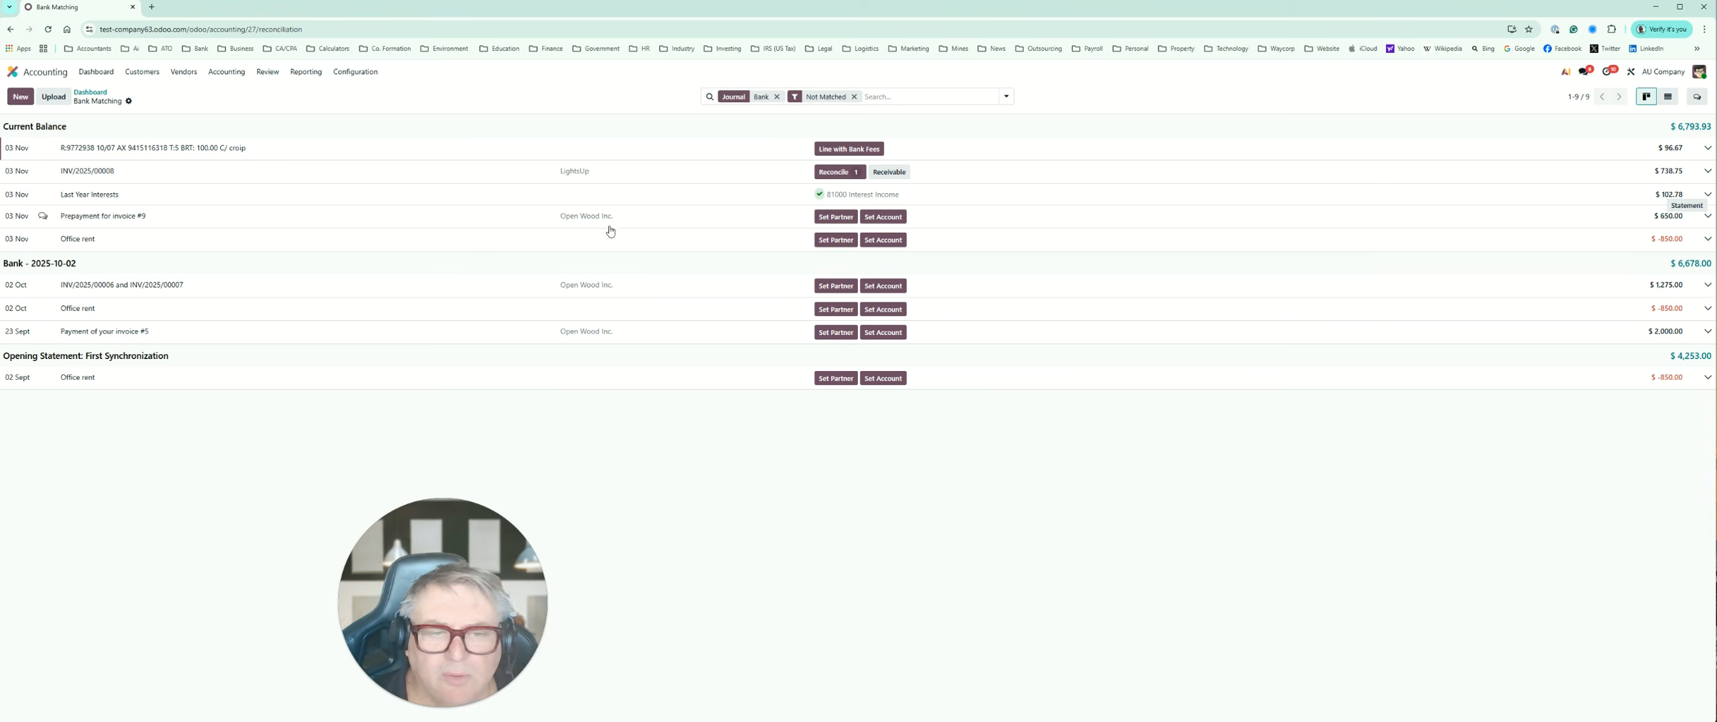
left_click(836, 216)
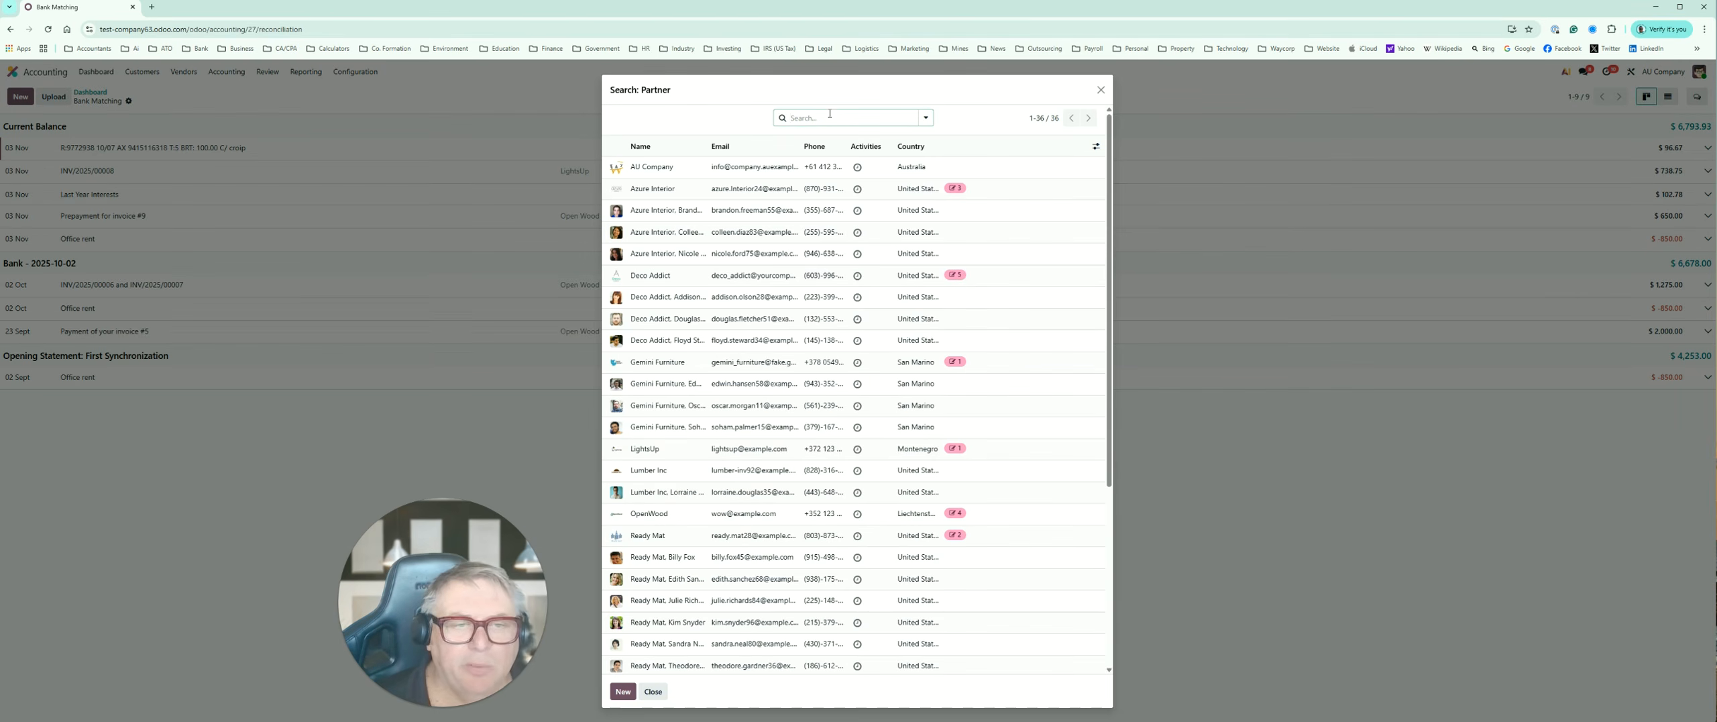
type("open")
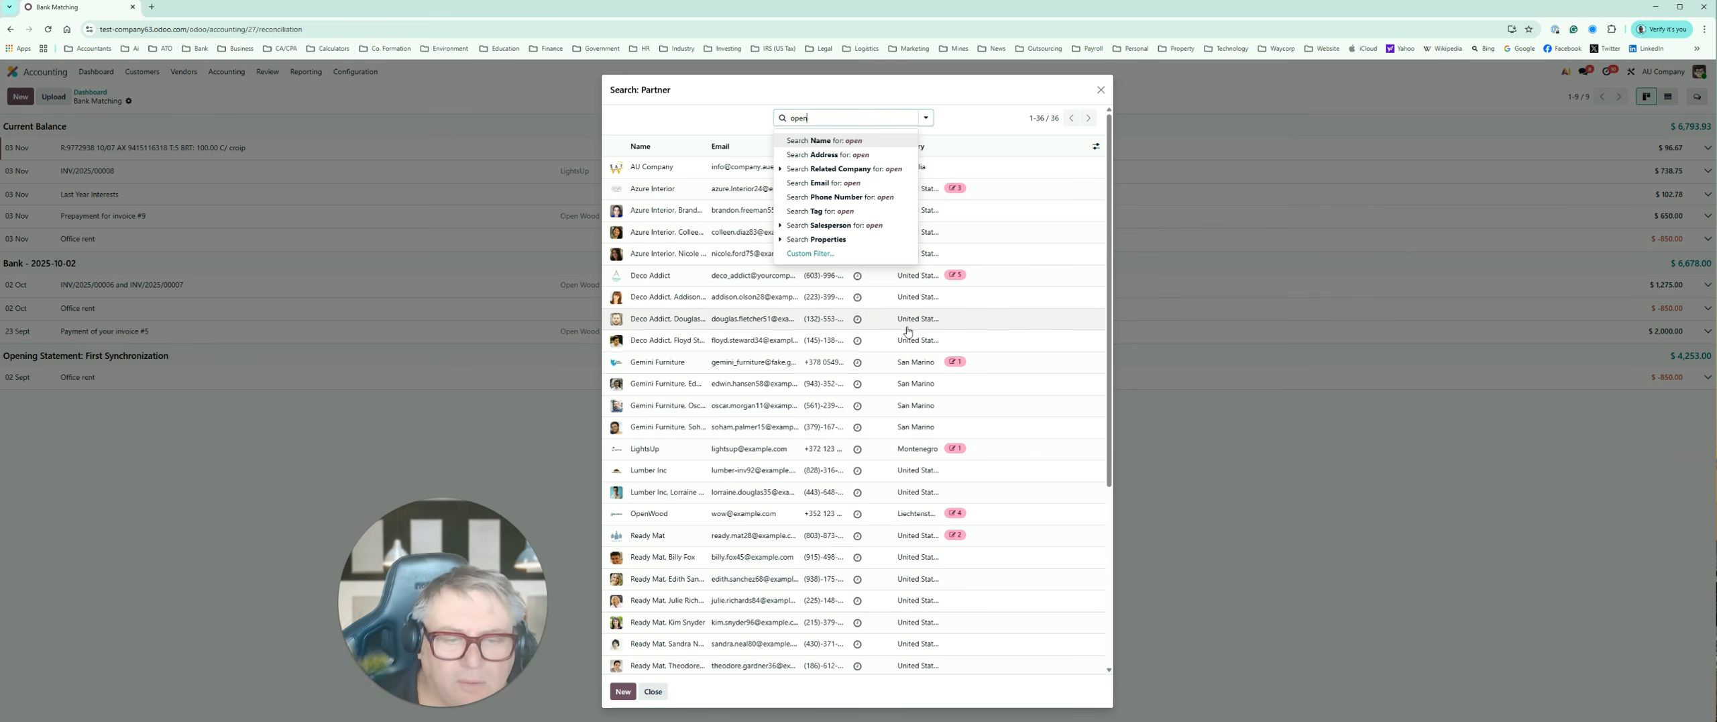
scroll(914, 332, "down", 4)
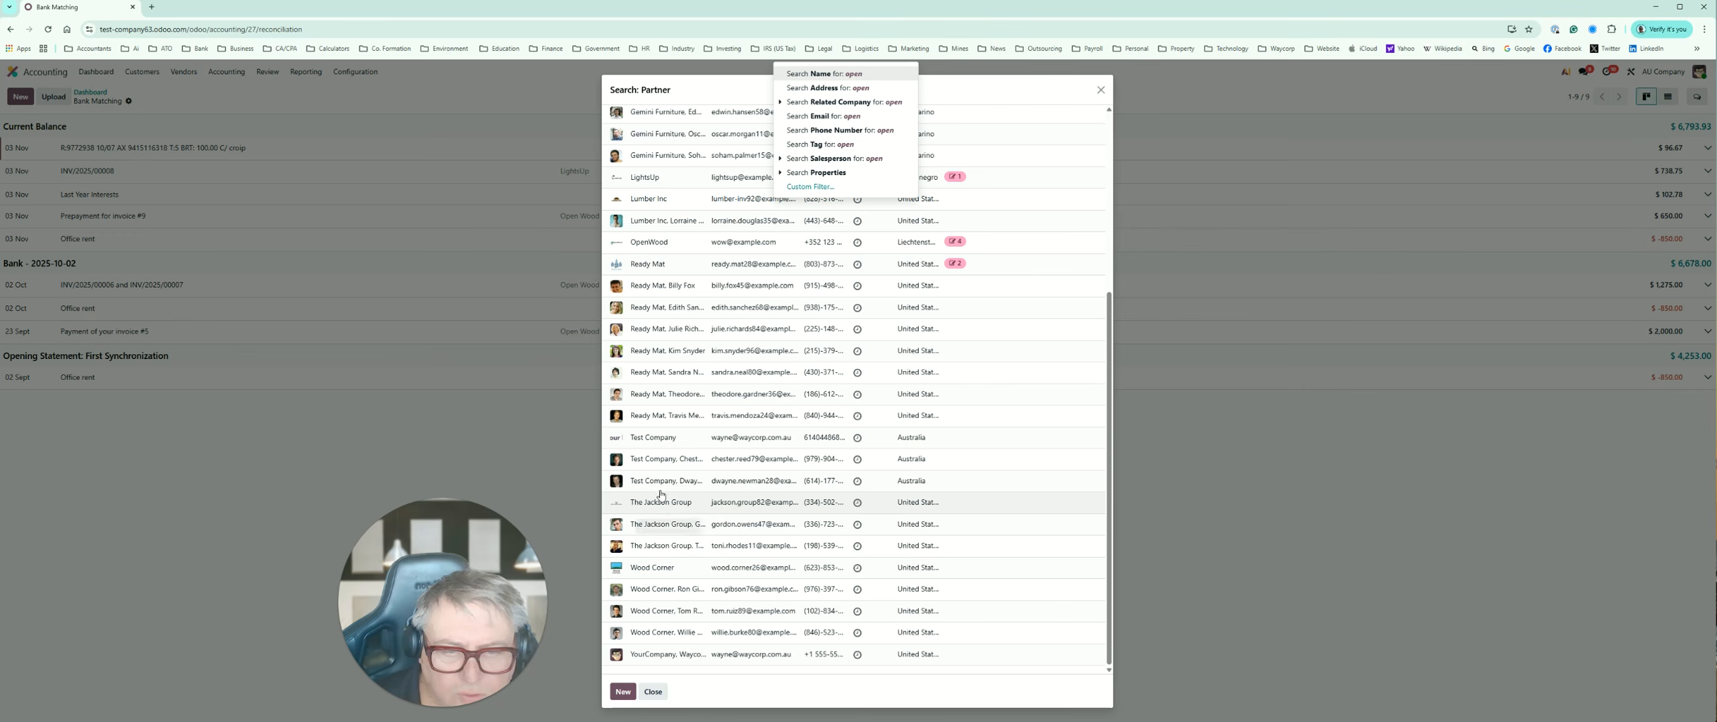
scroll(650, 354, "up", 1)
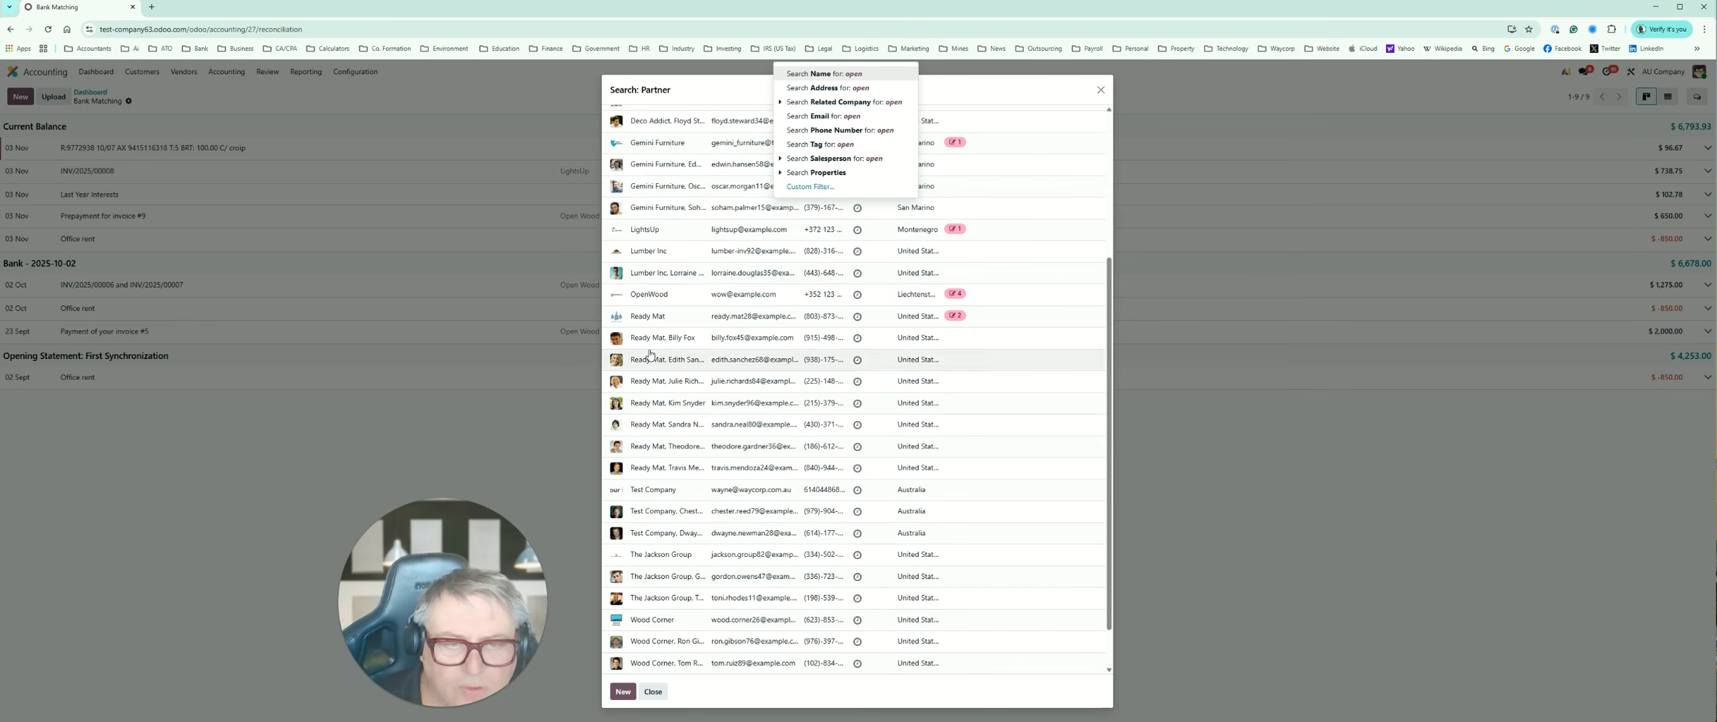
left_click(644, 300)
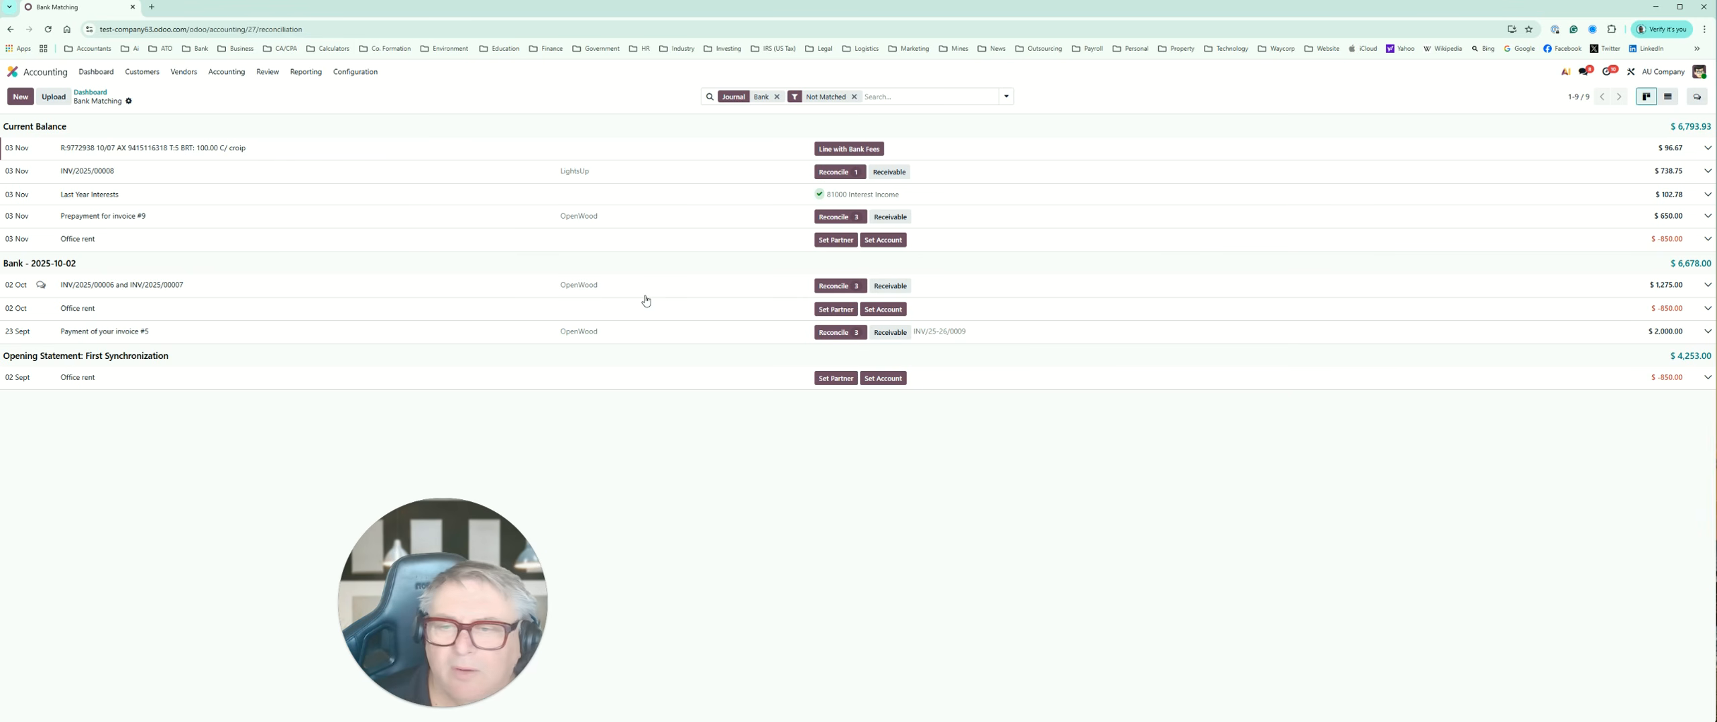
Step: Review the OpenWood journal items available to match with the "Prepayment for invoice #9" transaction, leaving them unselected
left_click(855, 219)
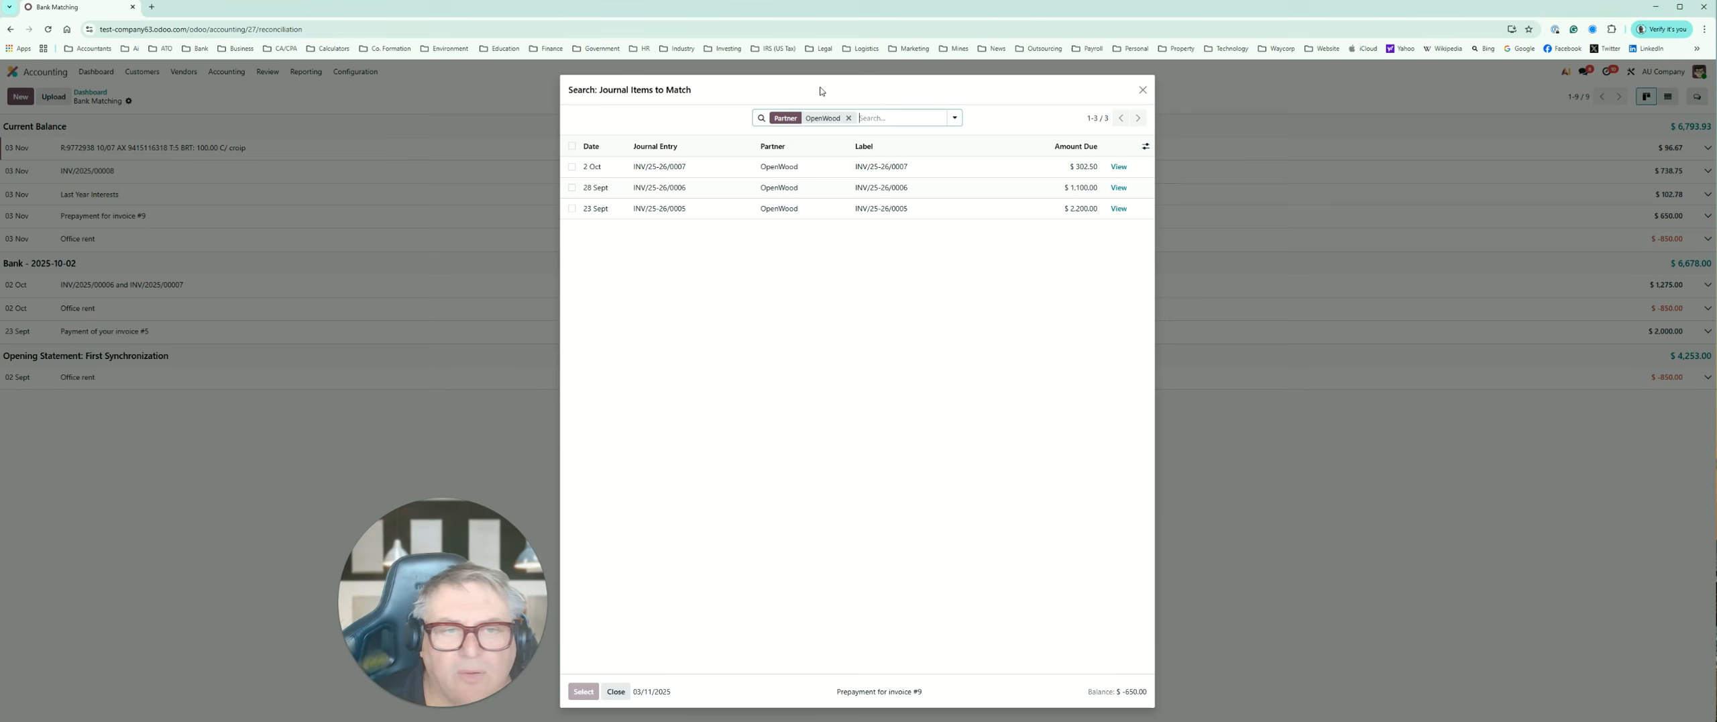
left_click_drag(826, 90, 1307, 250)
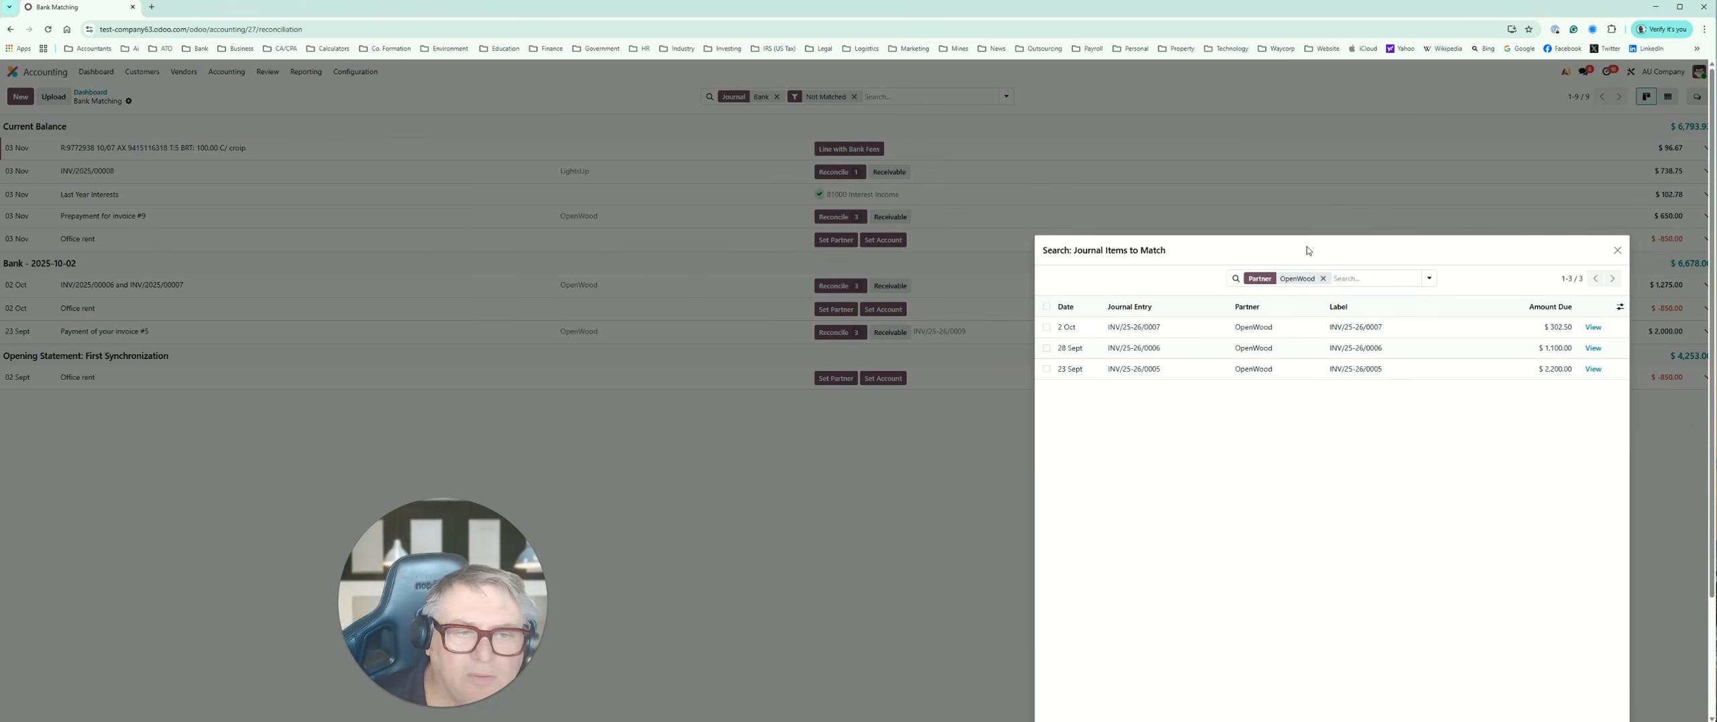
left_click_drag(1307, 250, 1353, 245)
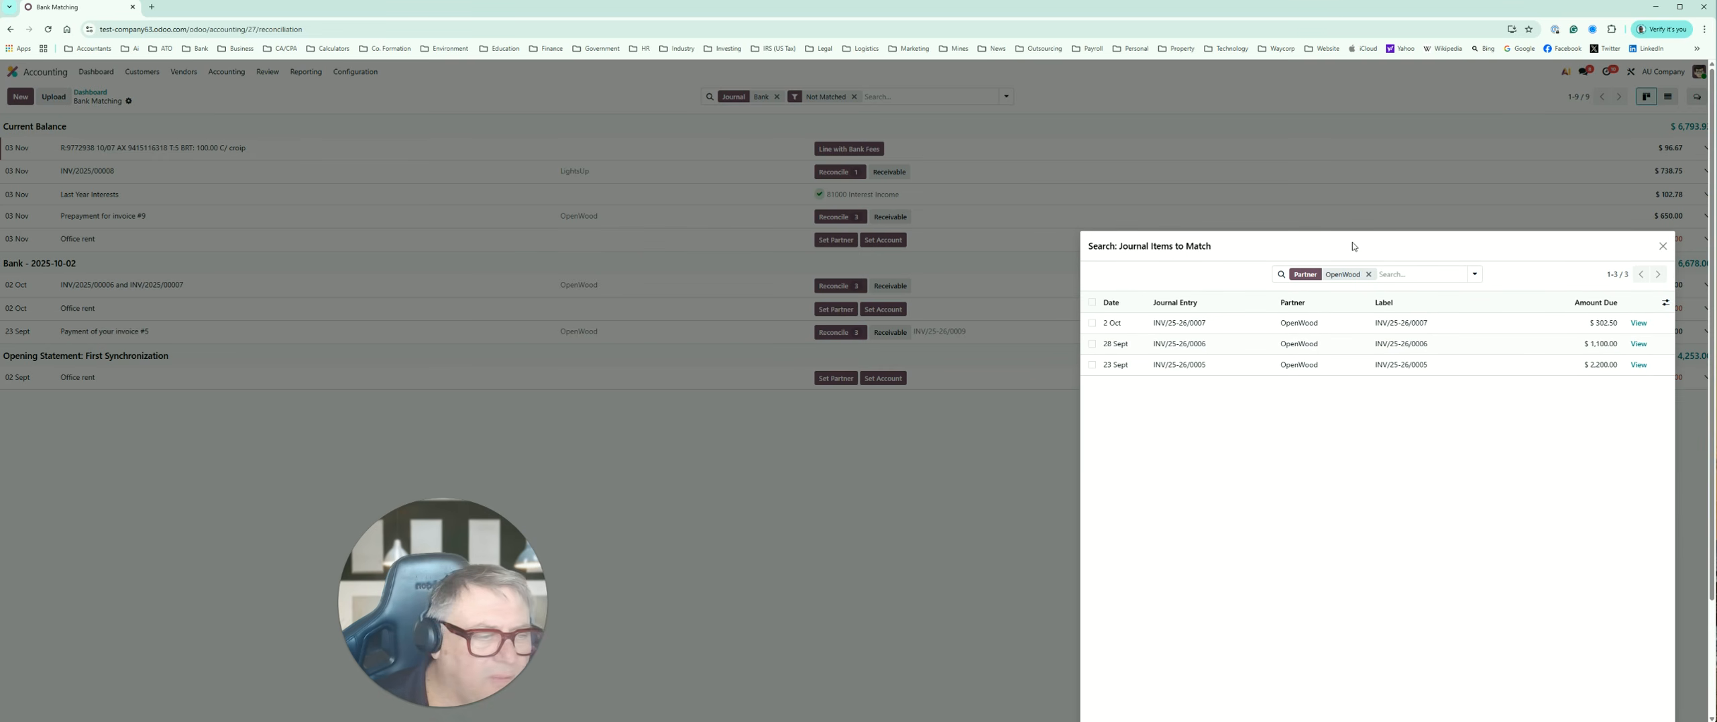
left_click_drag(1353, 246, 1016, 389)
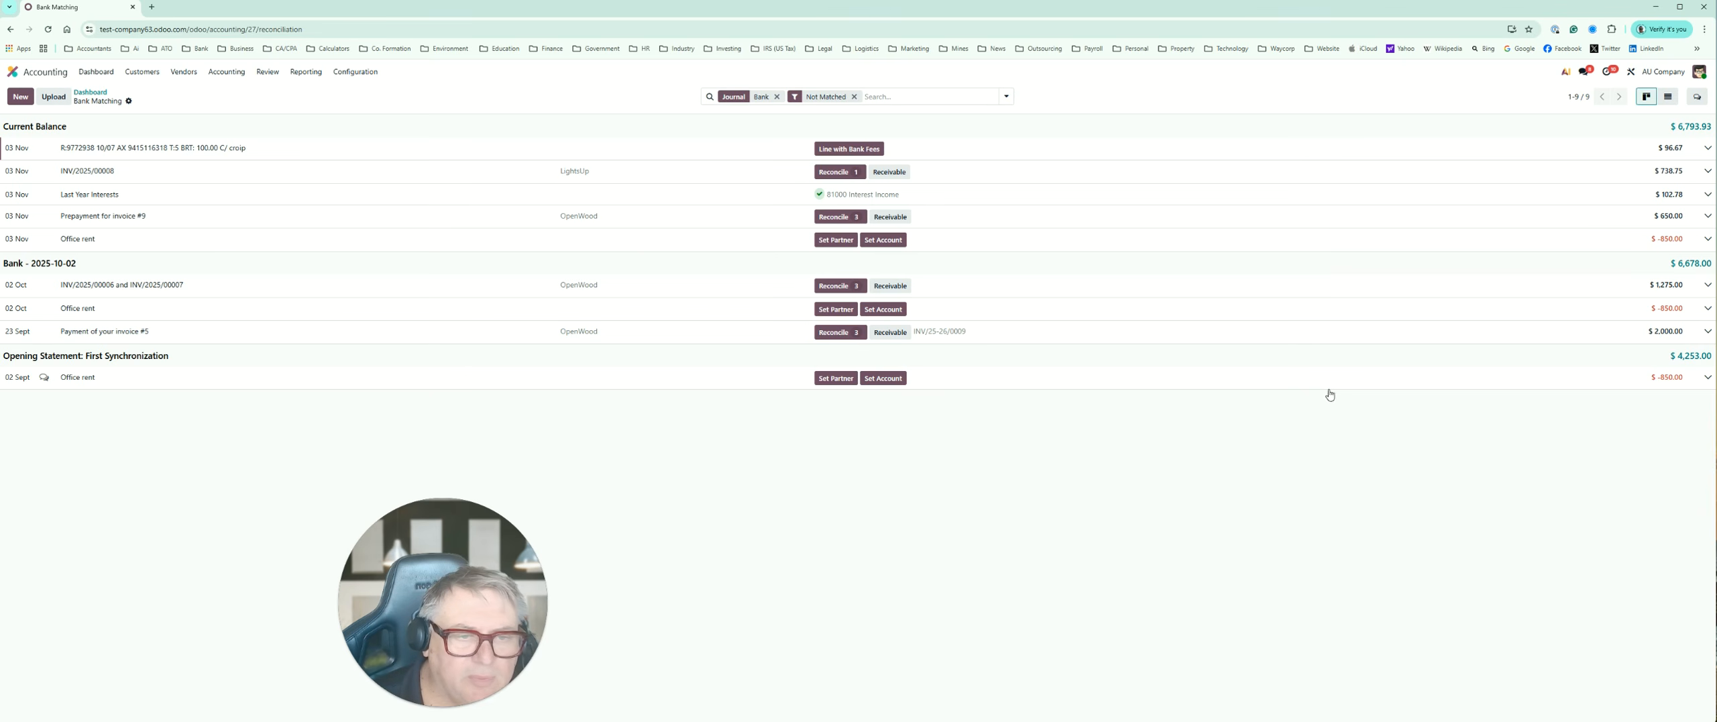
left_click(1328, 388)
Step: Assign the "Prepayment for invoice #9" transaction to the receivable account and inspect its counterpart line
left_click(891, 222)
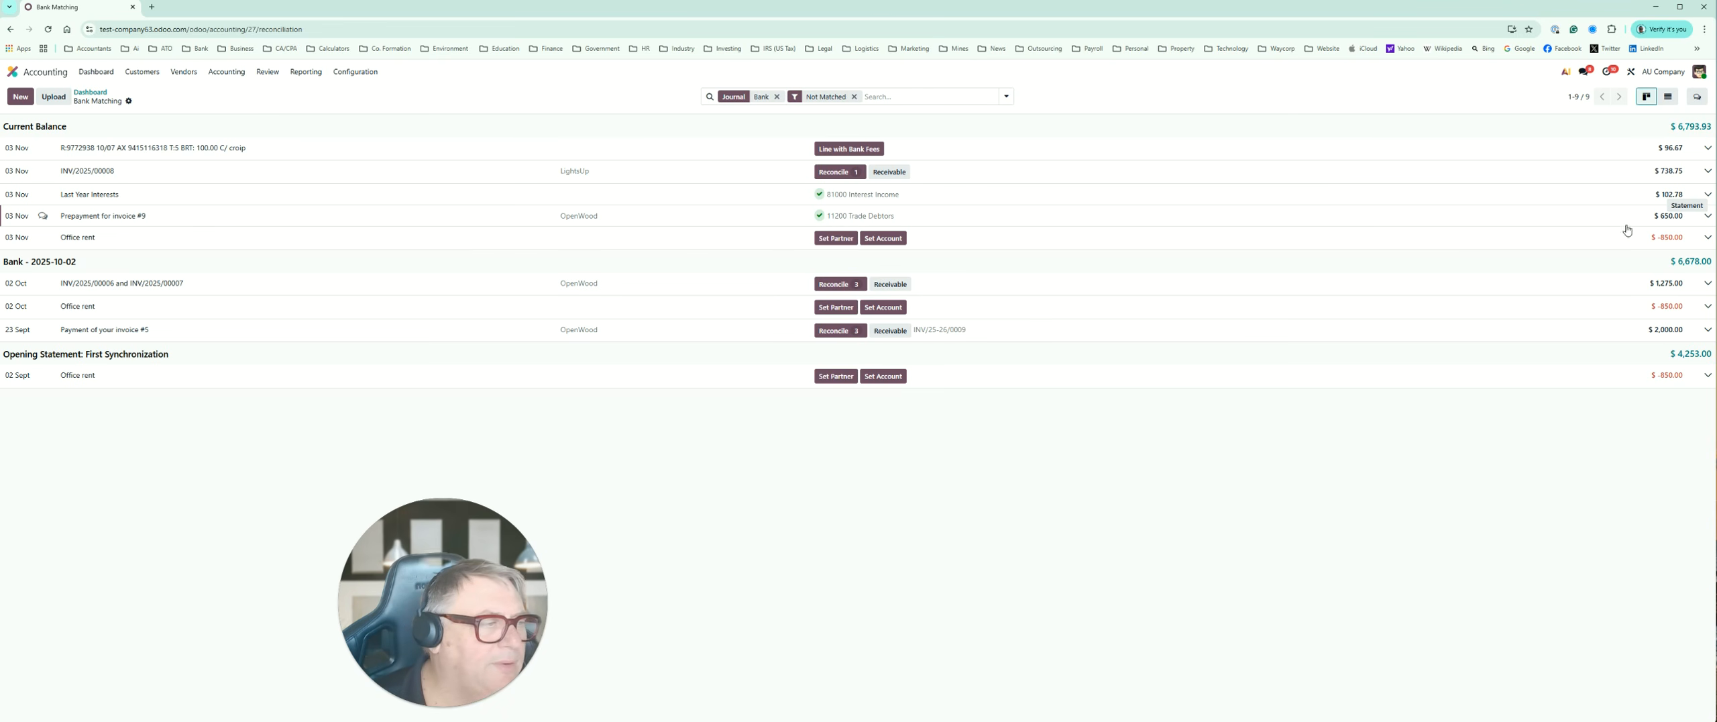
left_click(1704, 219)
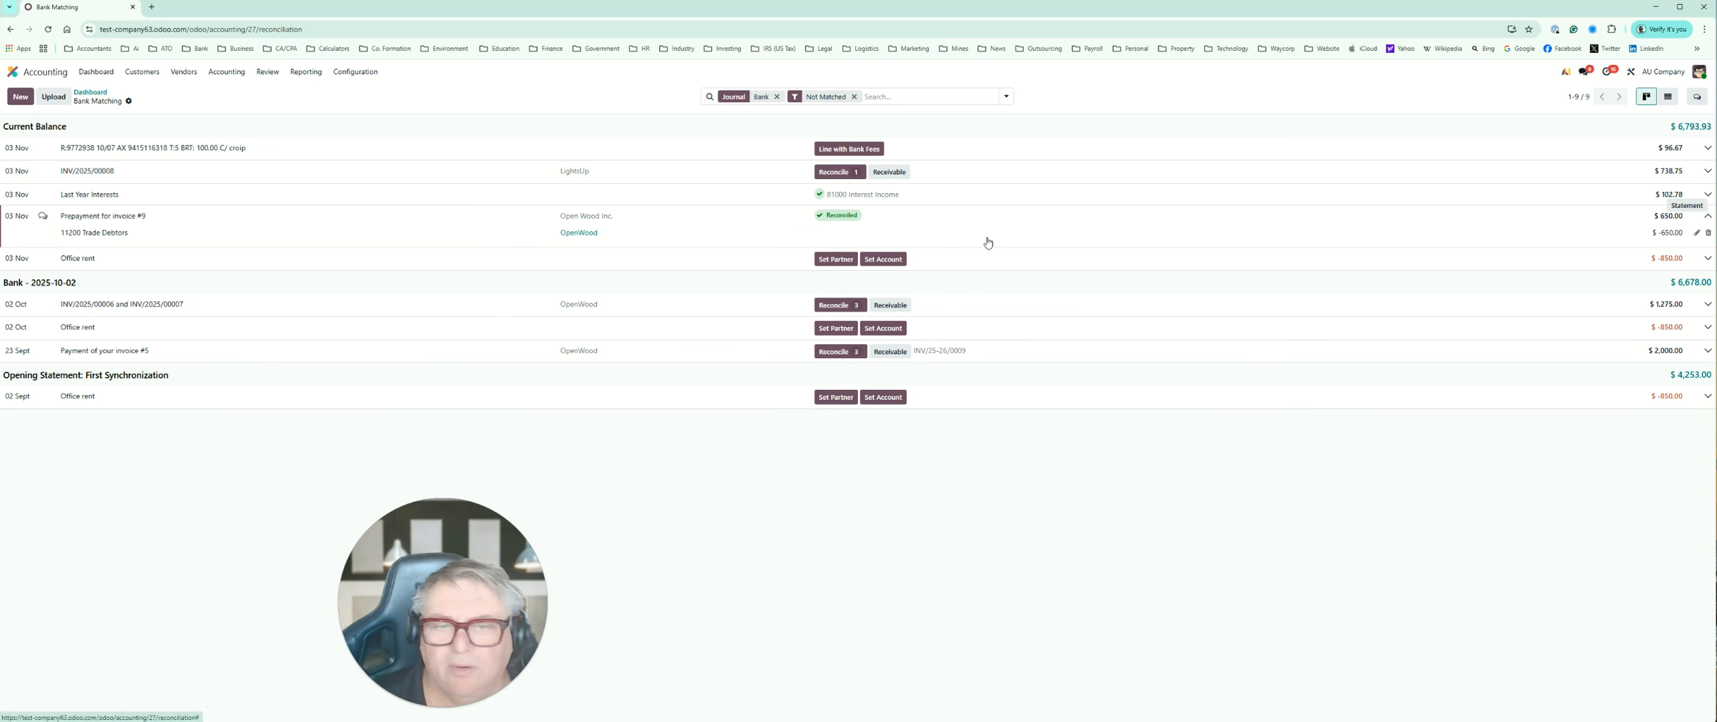
left_click(840, 217)
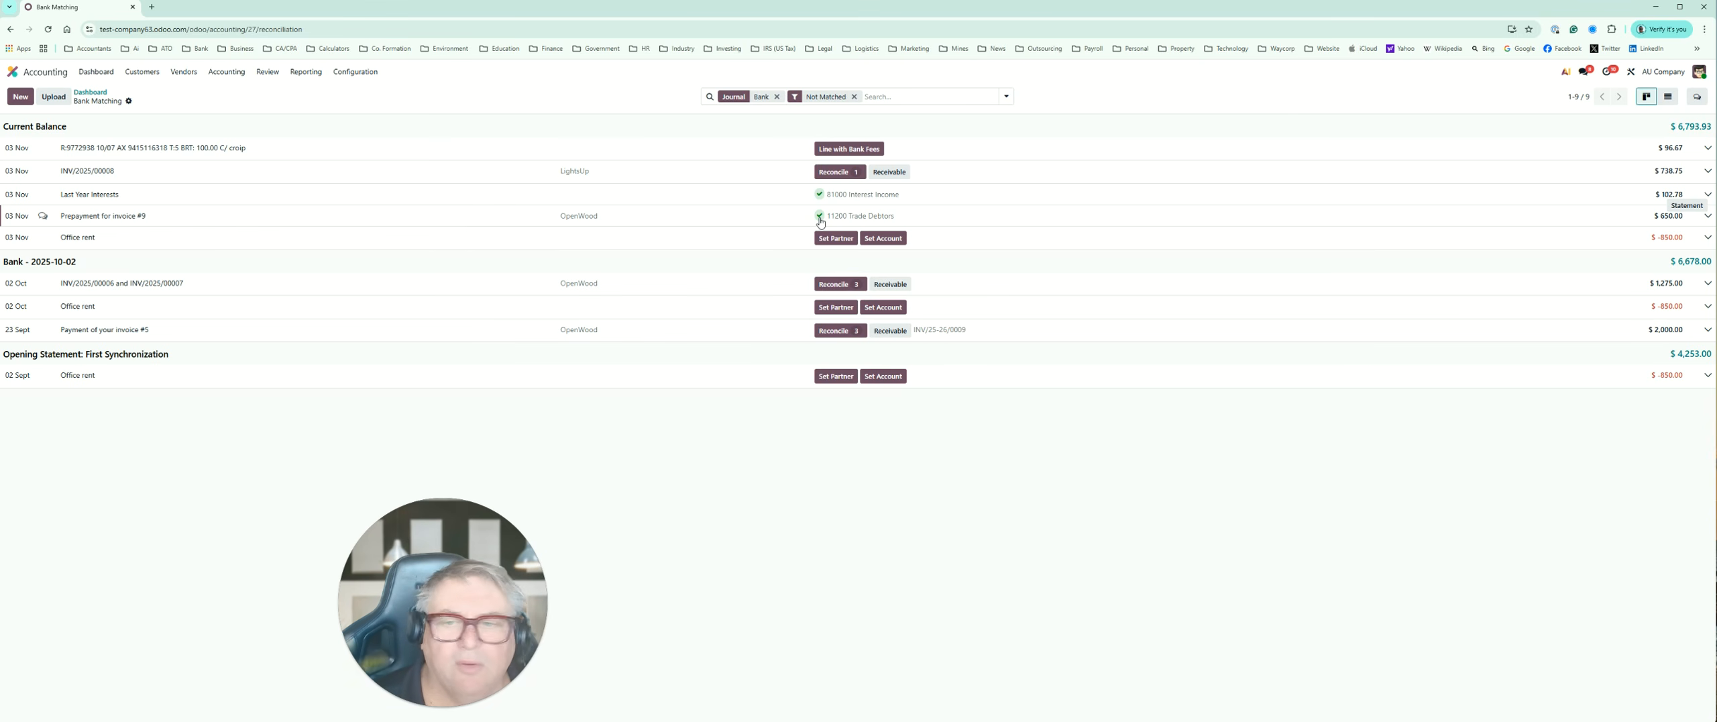
Step: Remove the 11200 Trade Debtors line from the "Prepayment for invoice #9" transaction
right_click(820, 222)
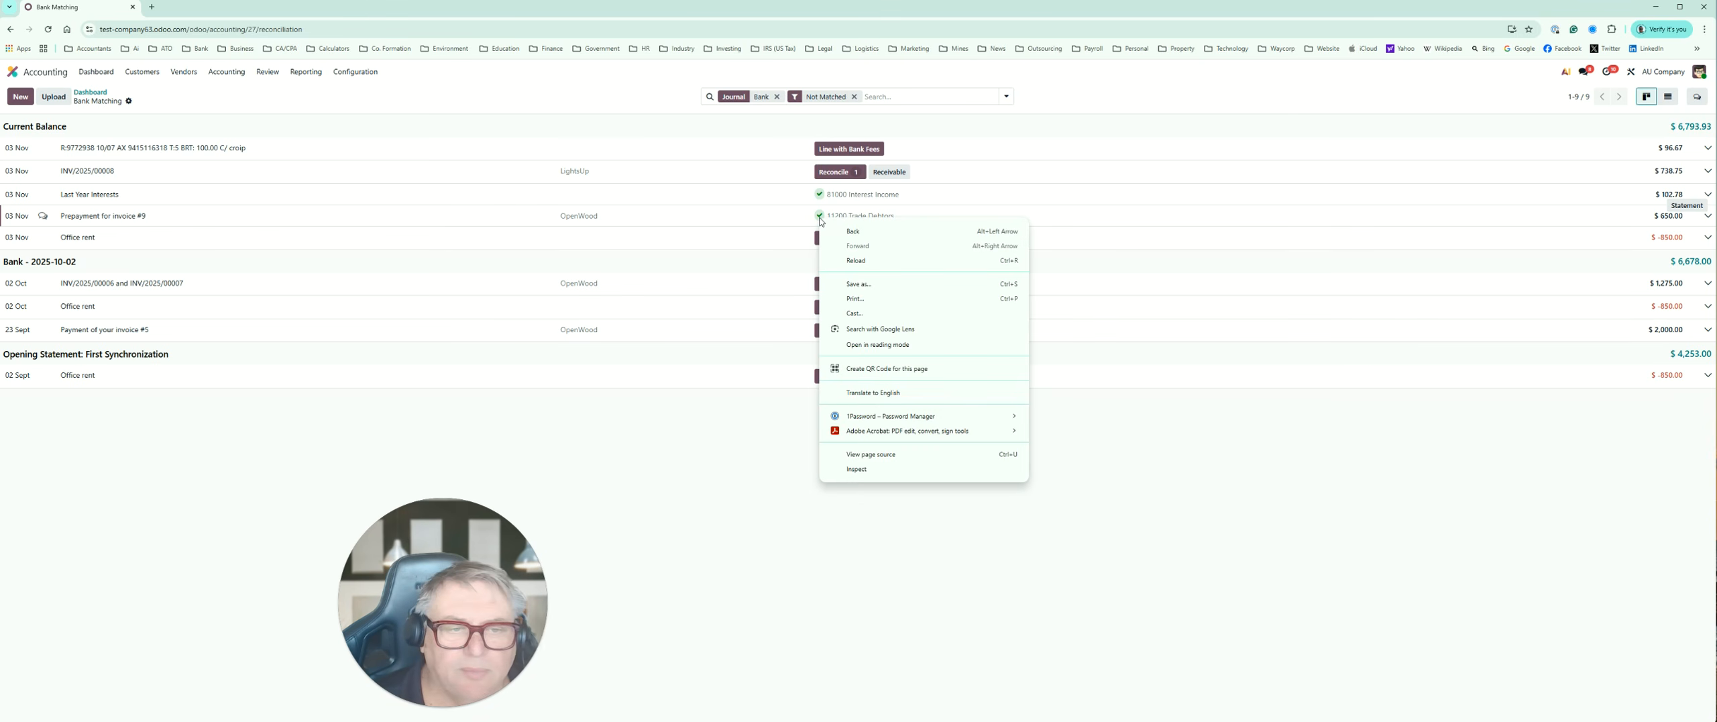
left_click(1708, 215)
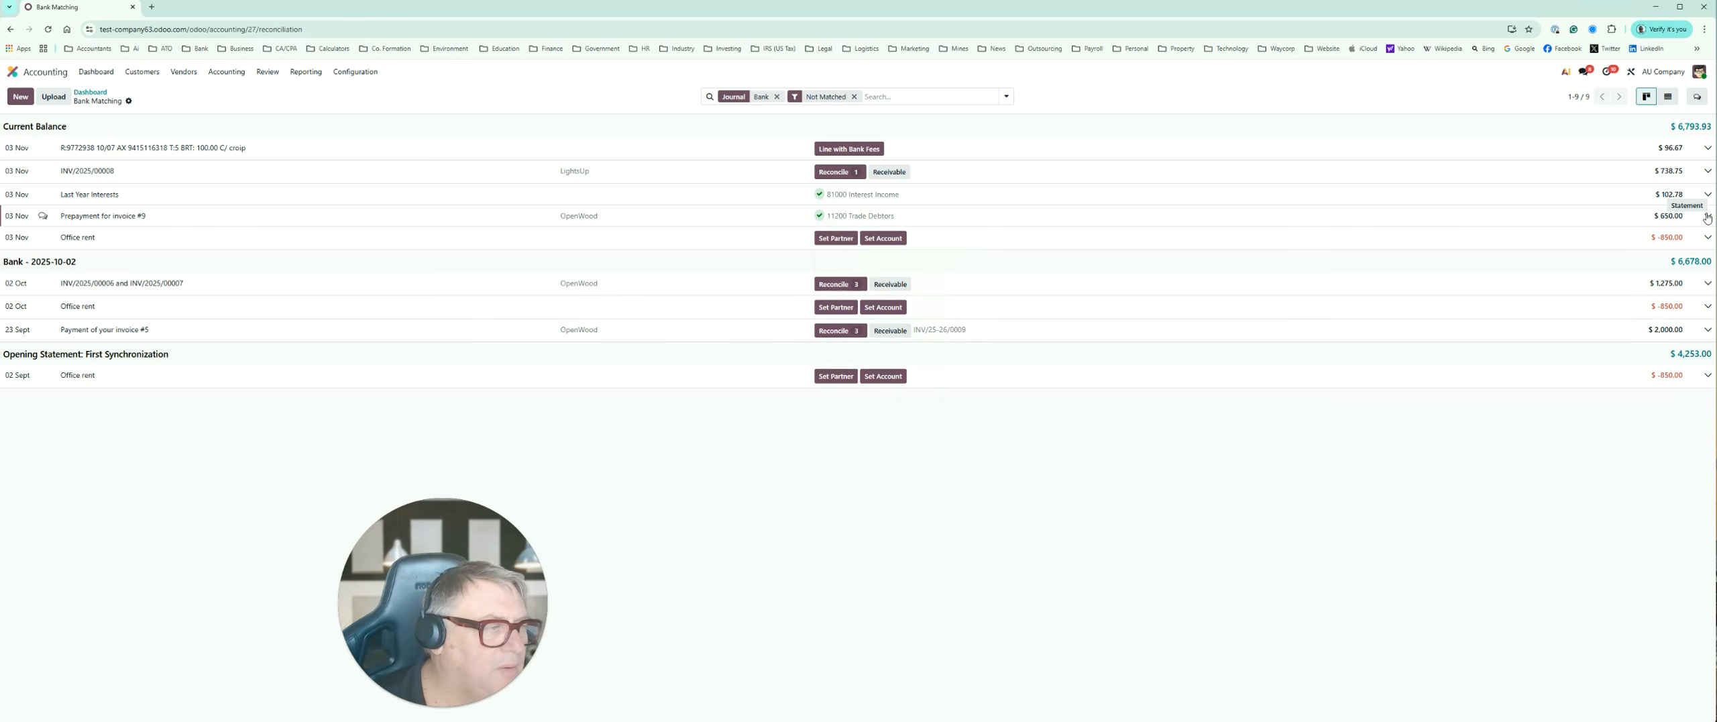
left_click(1708, 215)
left_click(1709, 234)
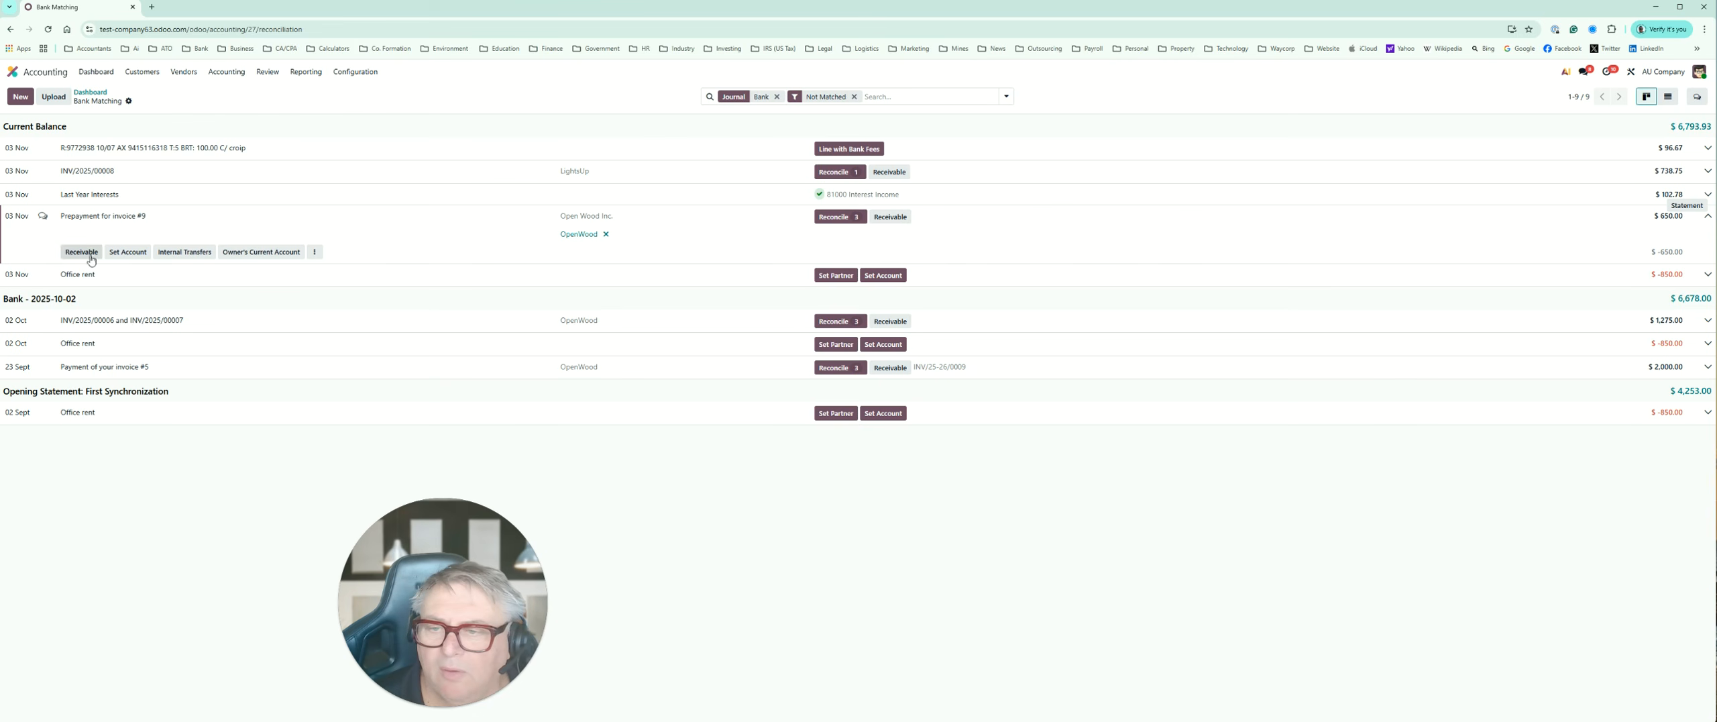
Step: Assign account 12200 Prepaid Expenses to the "Prepayment for invoice #9" transaction
left_click(314, 253)
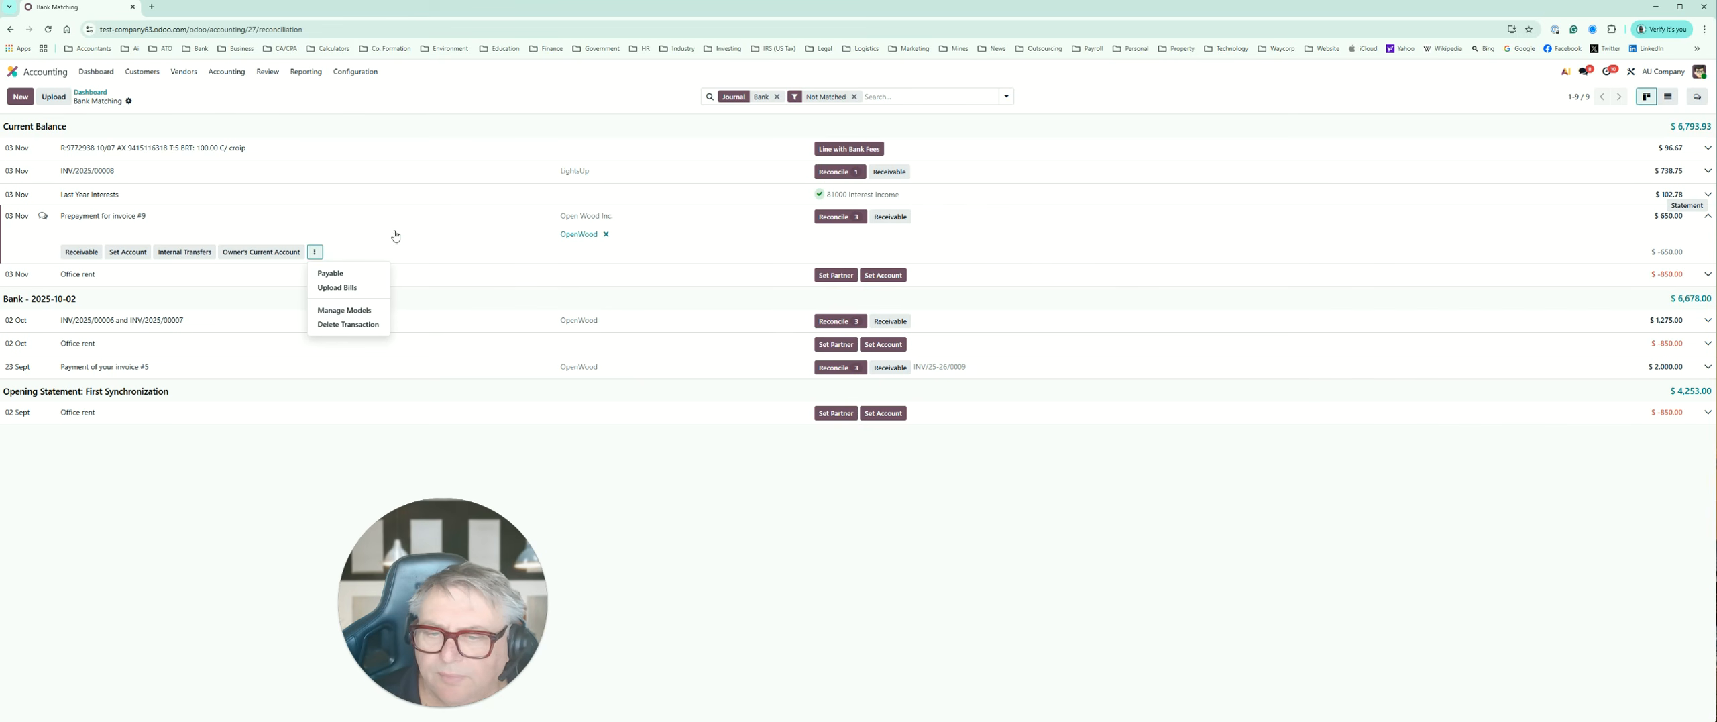
left_click(467, 253)
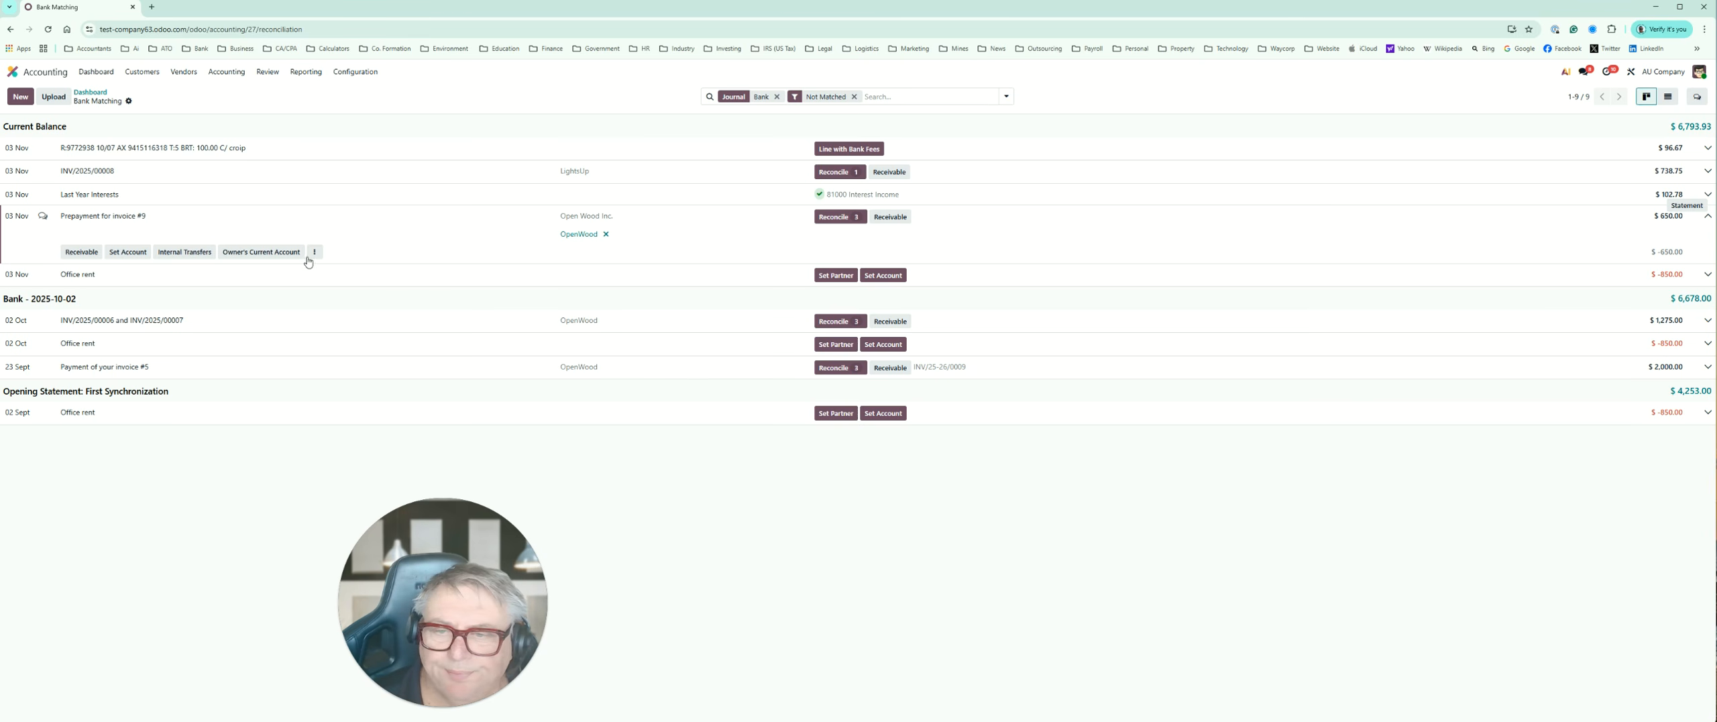
left_click(127, 253)
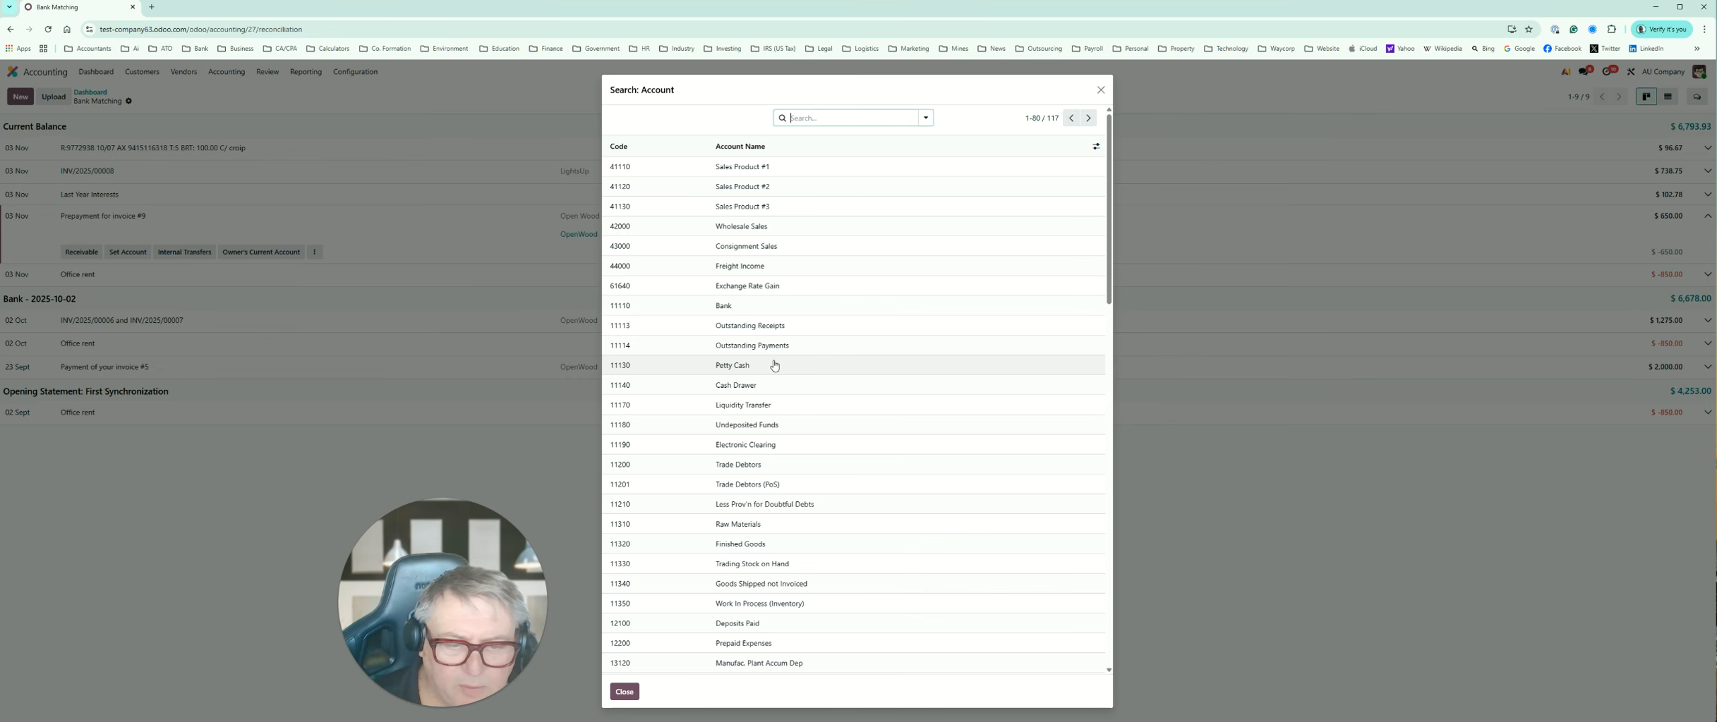
scroll(775, 365, "down", 1)
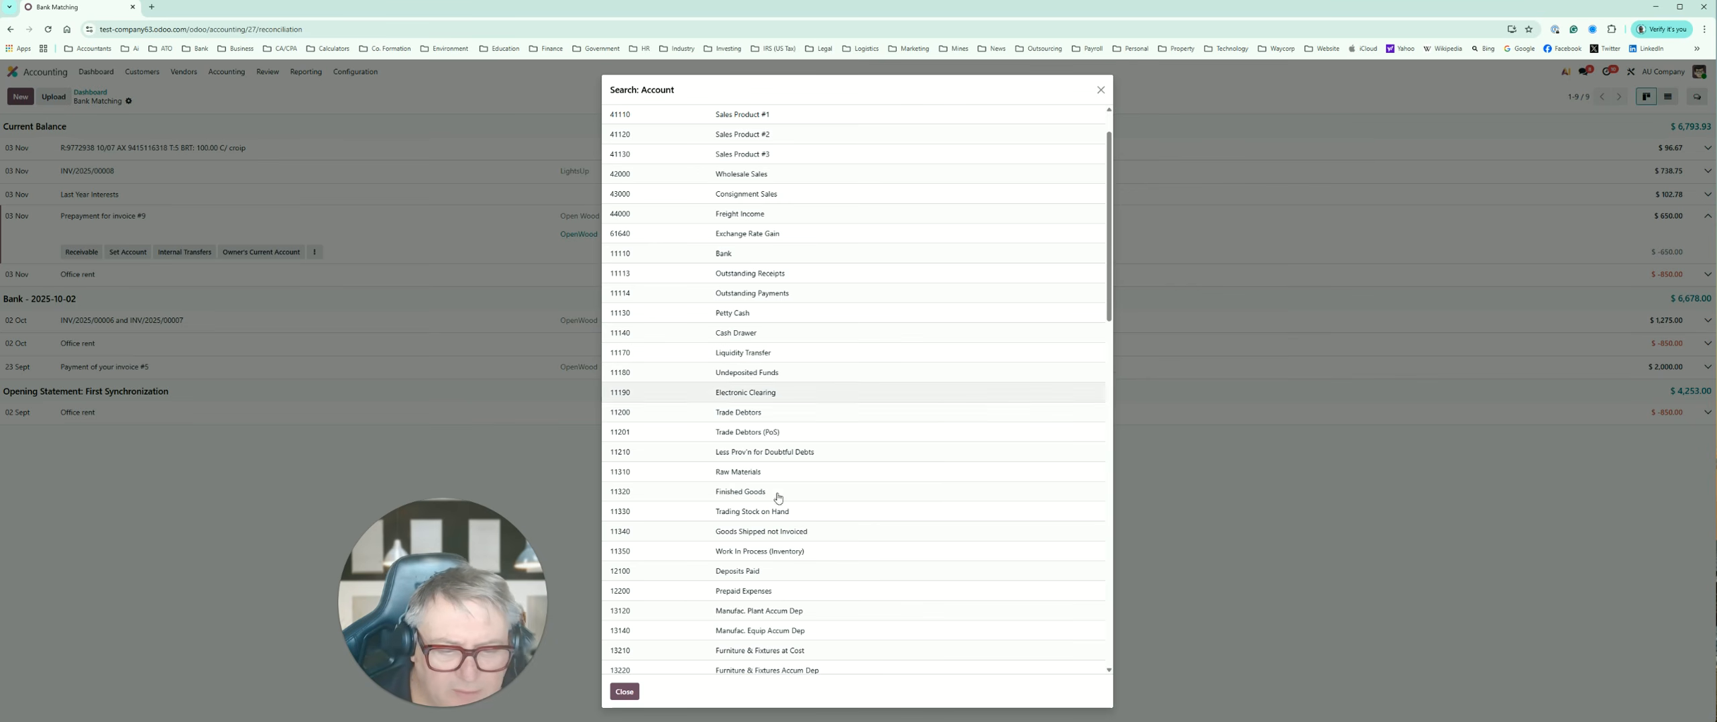
left_click(743, 591)
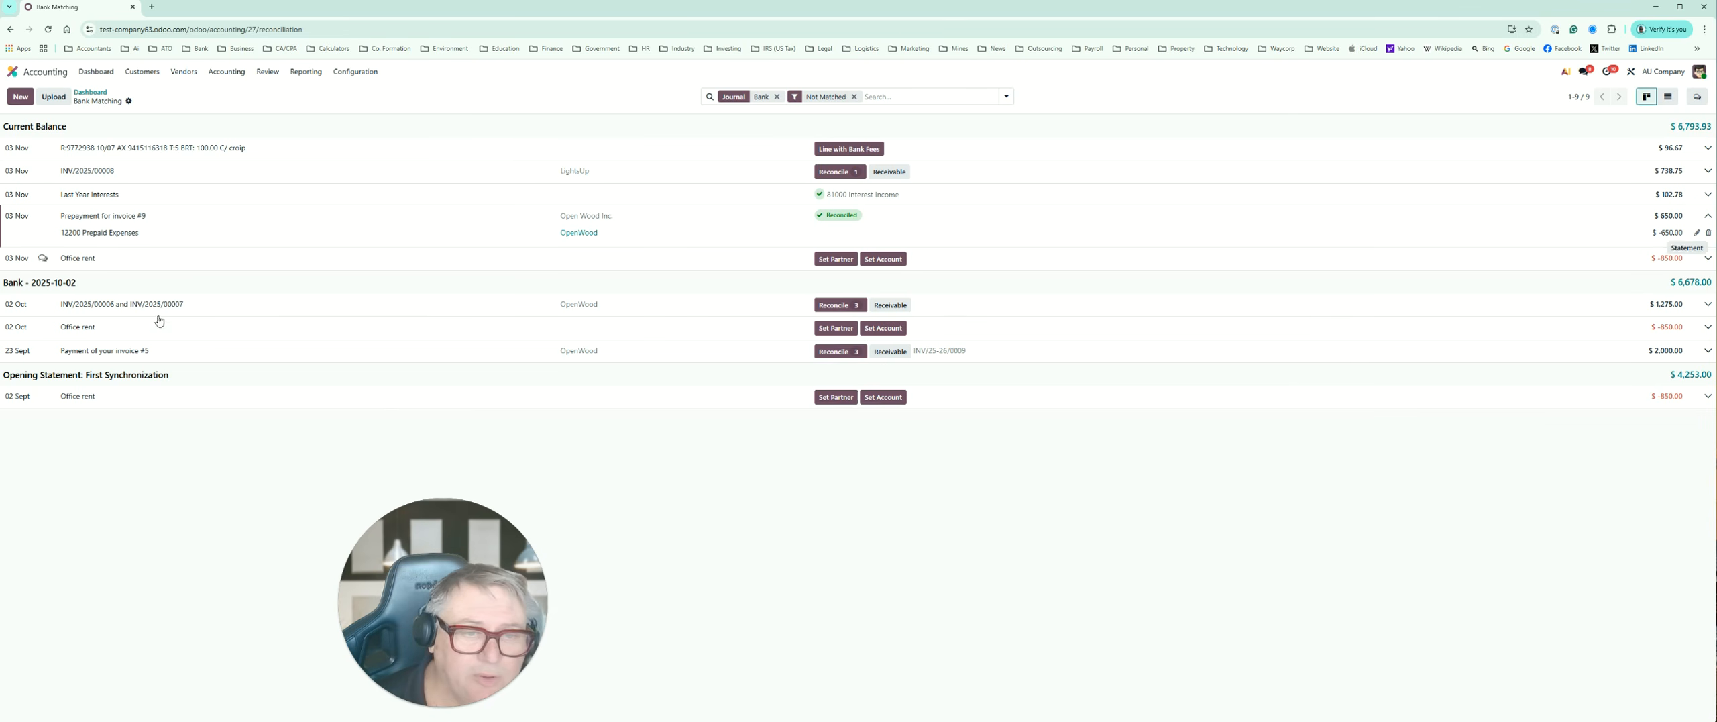
Step: Look through the accounts for a suitable rent expense and assign 57000 Other Costs to the 03 Nov "Office rent" transaction
left_click(901, 264)
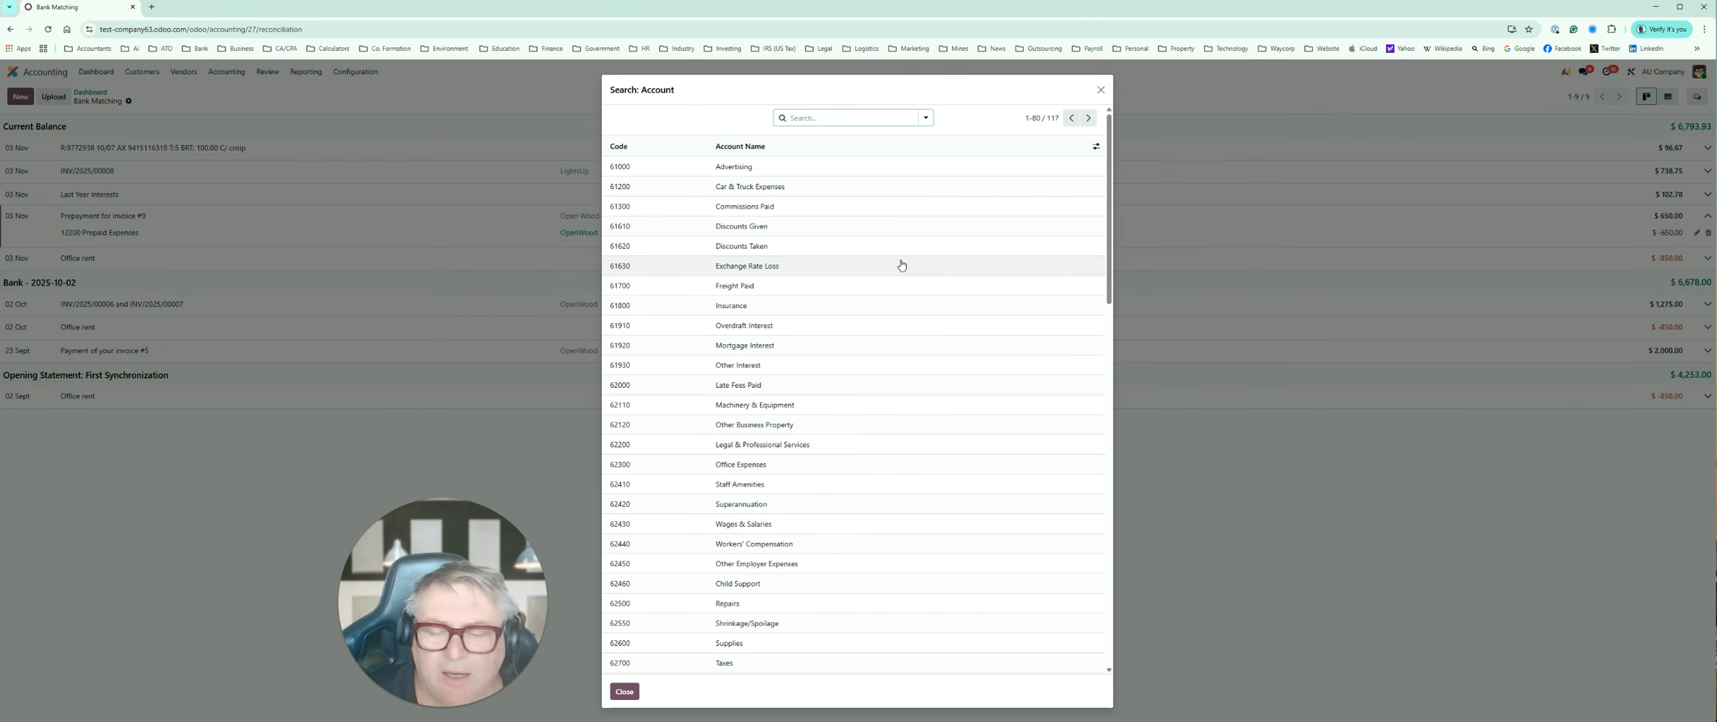
scroll(903, 468, "down", 4)
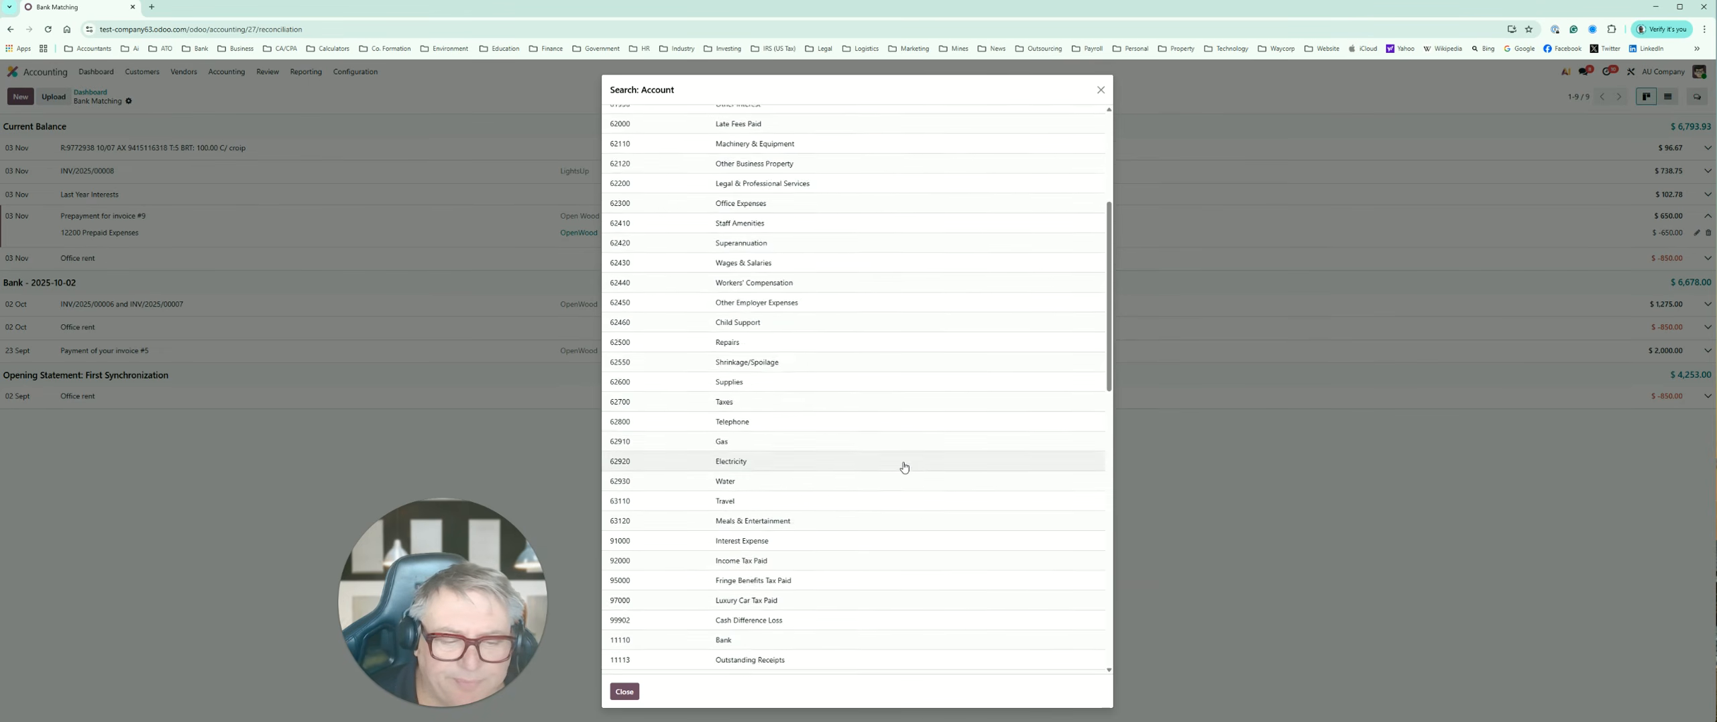
scroll(904, 468, "down", 6)
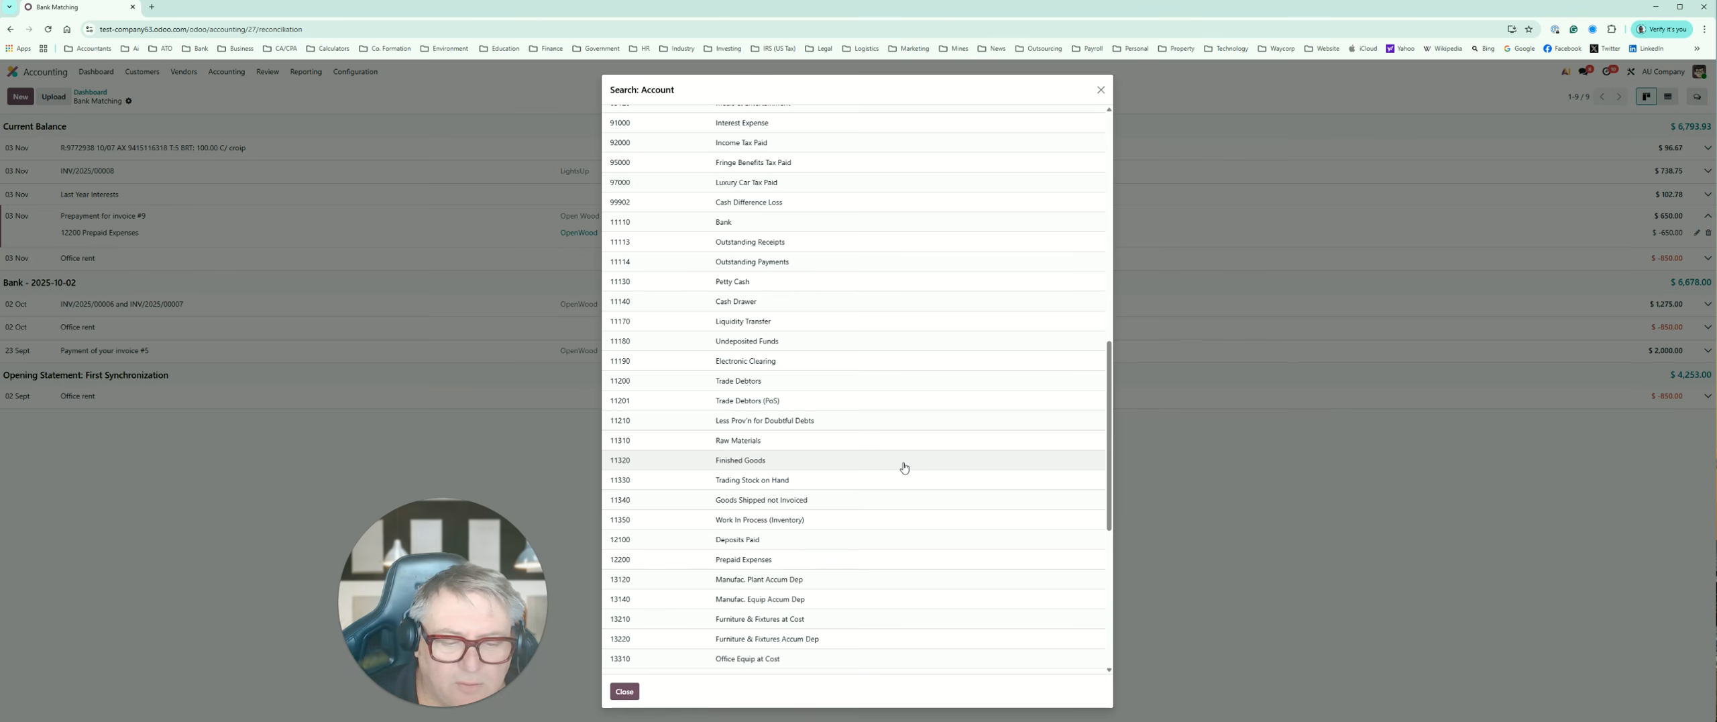
scroll(904, 468, "down", 5)
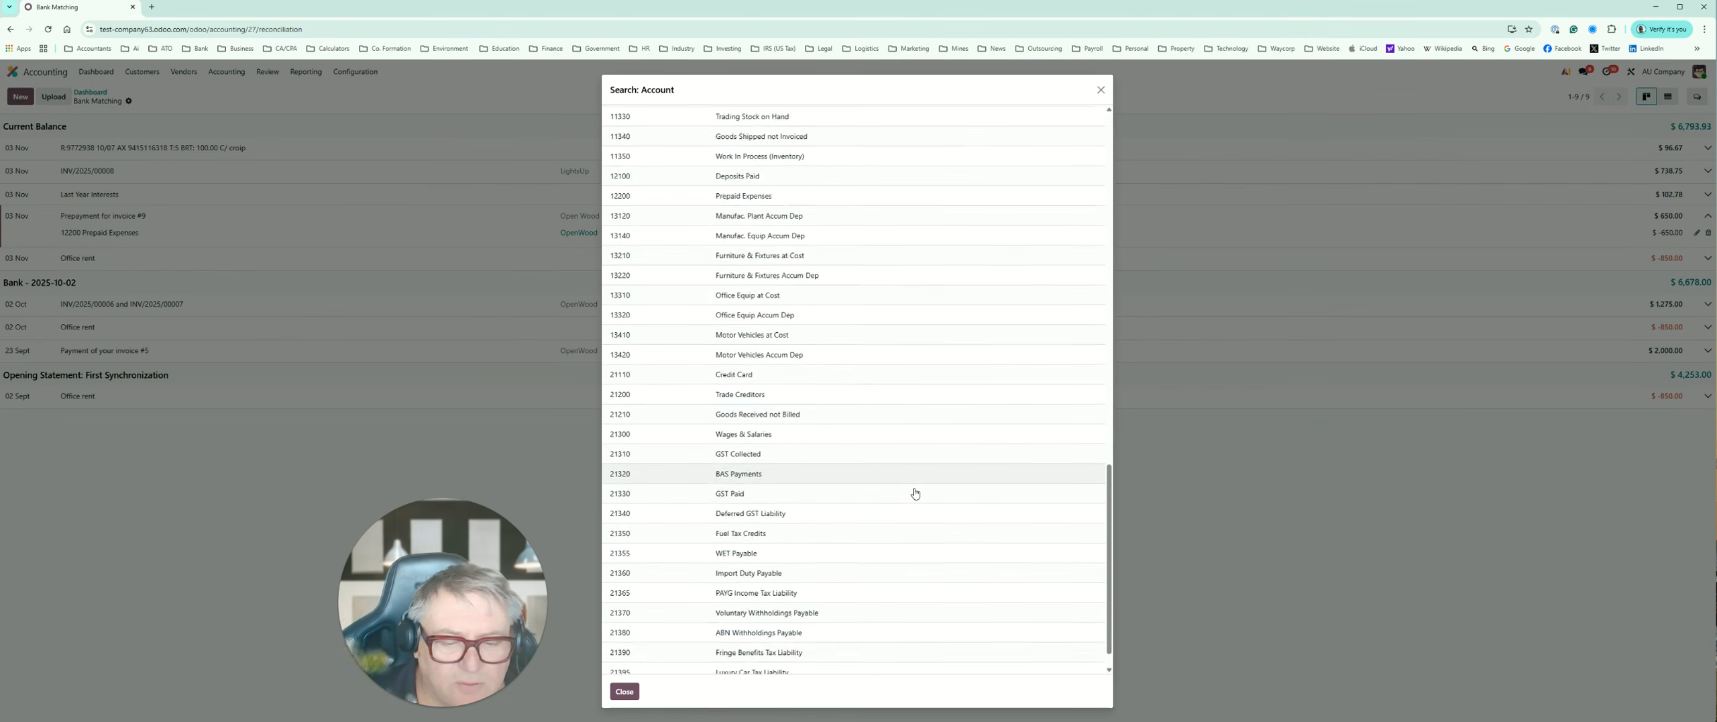
scroll(944, 509, "up", 15)
scroll(944, 445, "up", 2)
type("office rent")
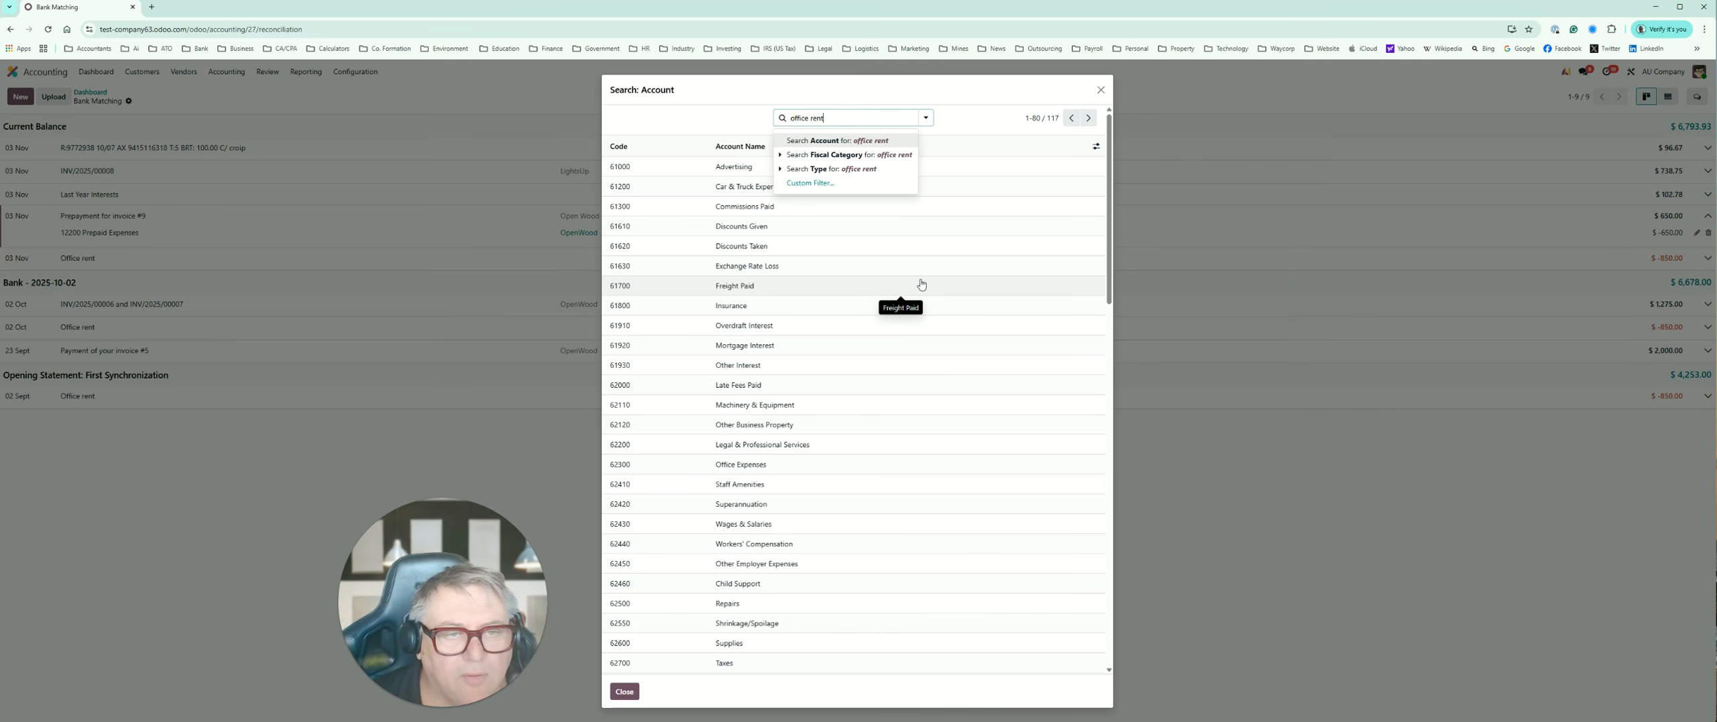
key("Return")
left_click(848, 118)
type("rent")
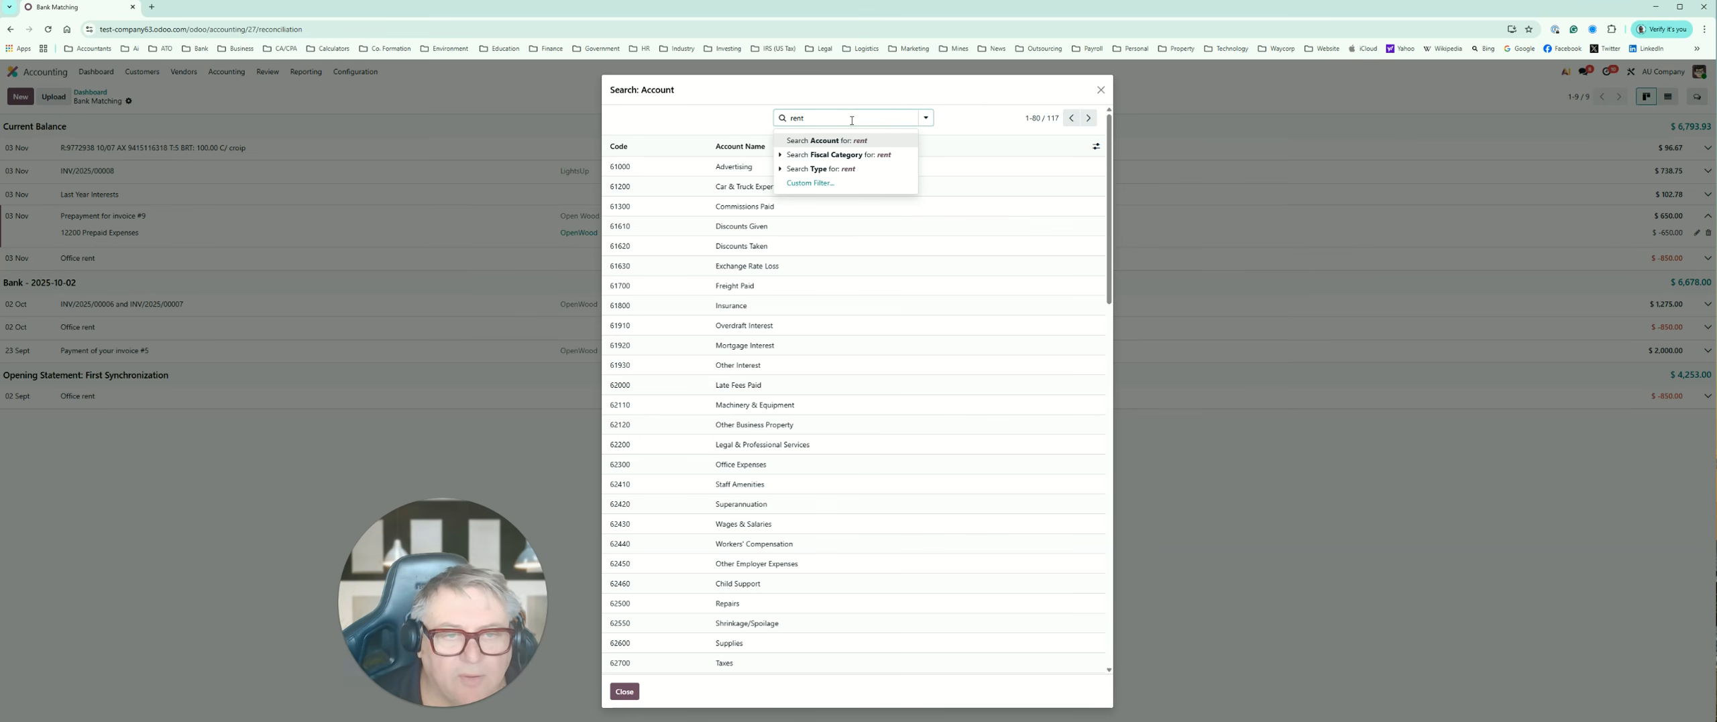
key("Return")
key("BackSpace")
left_click(1088, 118)
scroll(947, 514, "down", 3)
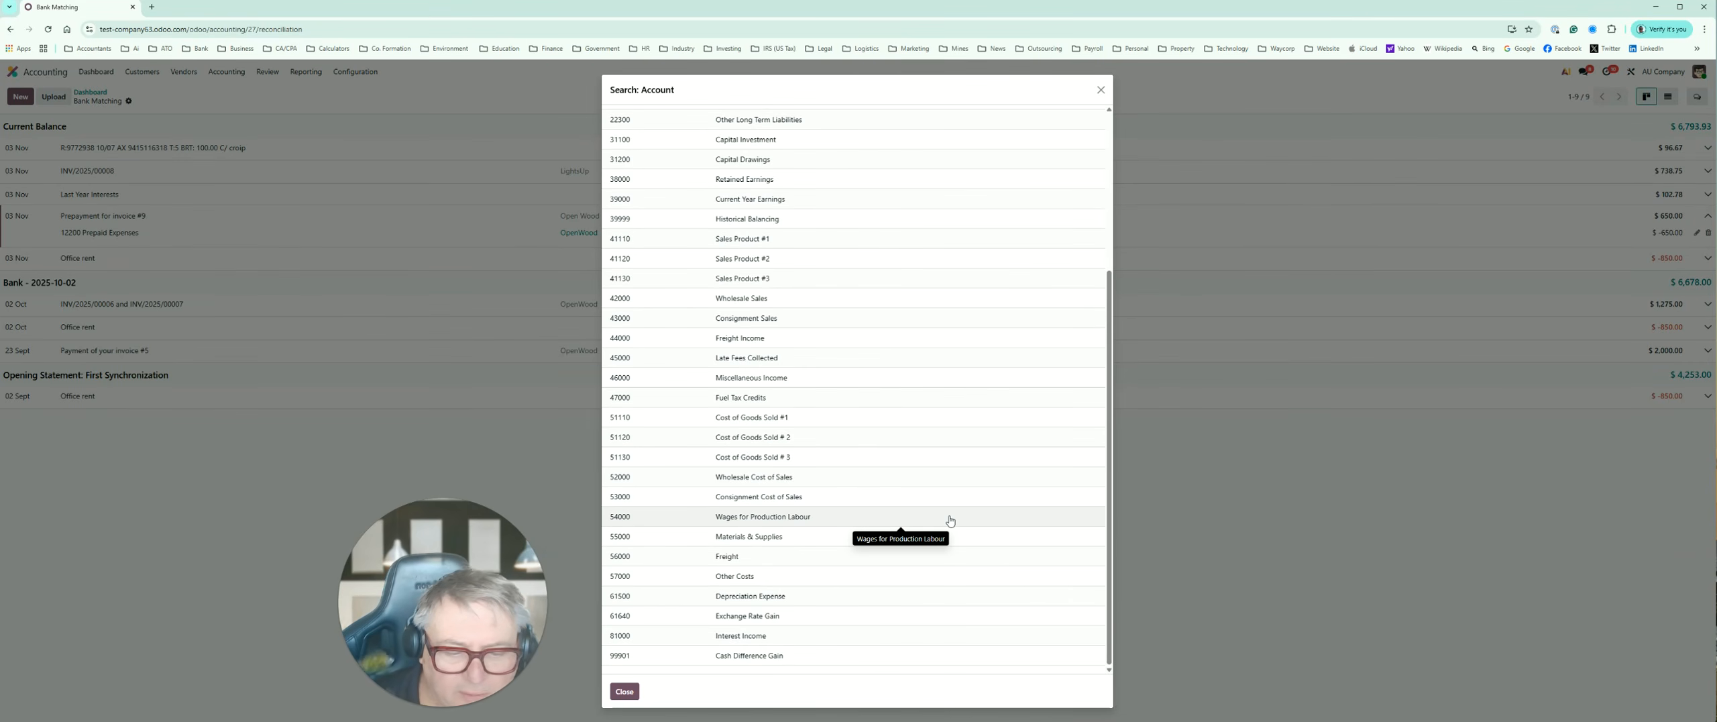
left_click(758, 581)
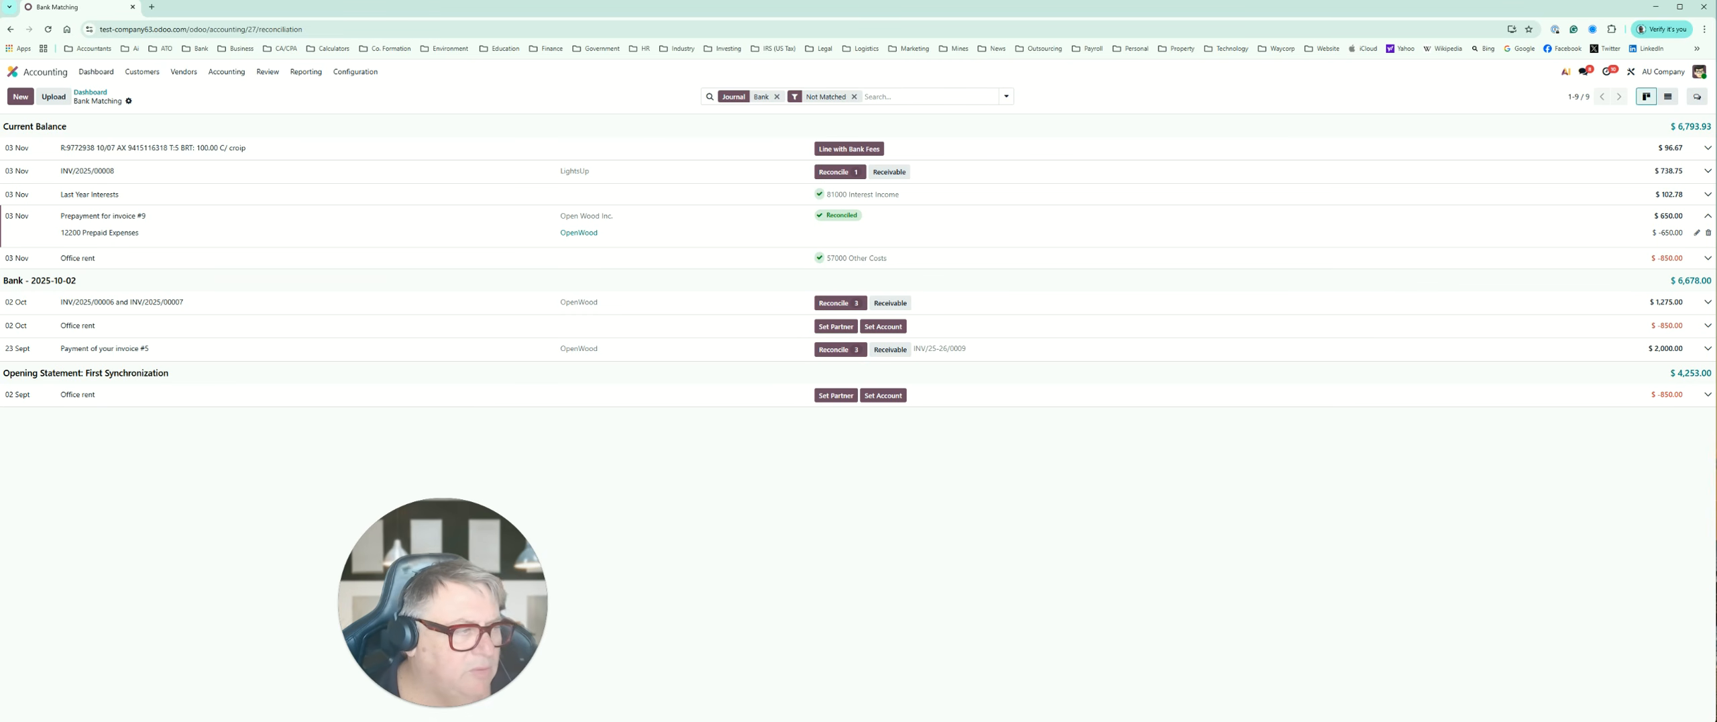
Step: Remove the 12200 Prepaid Expenses line from the prepayment and the 57000 Other Costs line from the 03 Nov "Office rent" transaction
left_click(1709, 234)
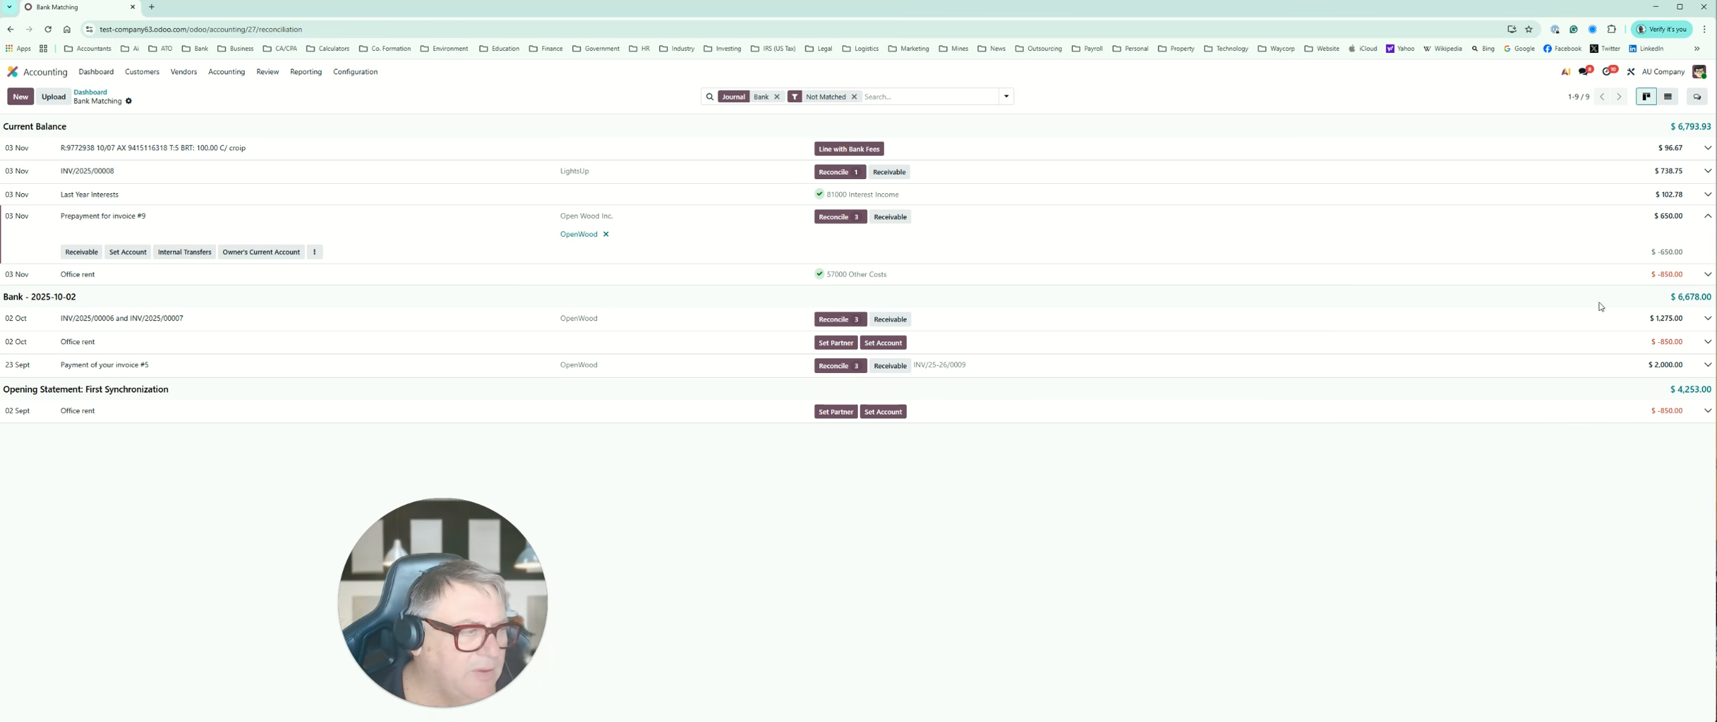
left_click(1706, 275)
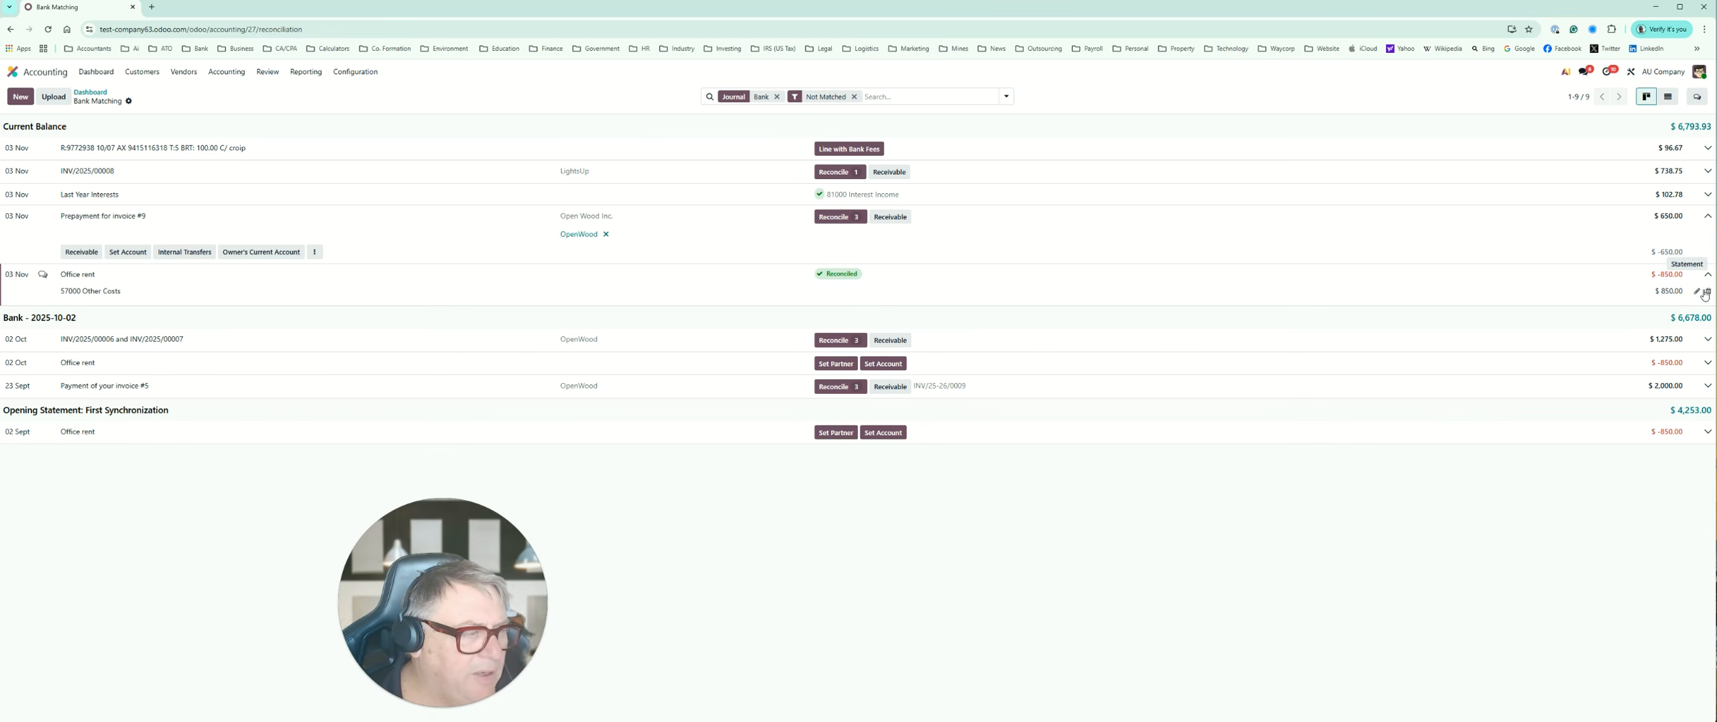
left_click(1709, 290)
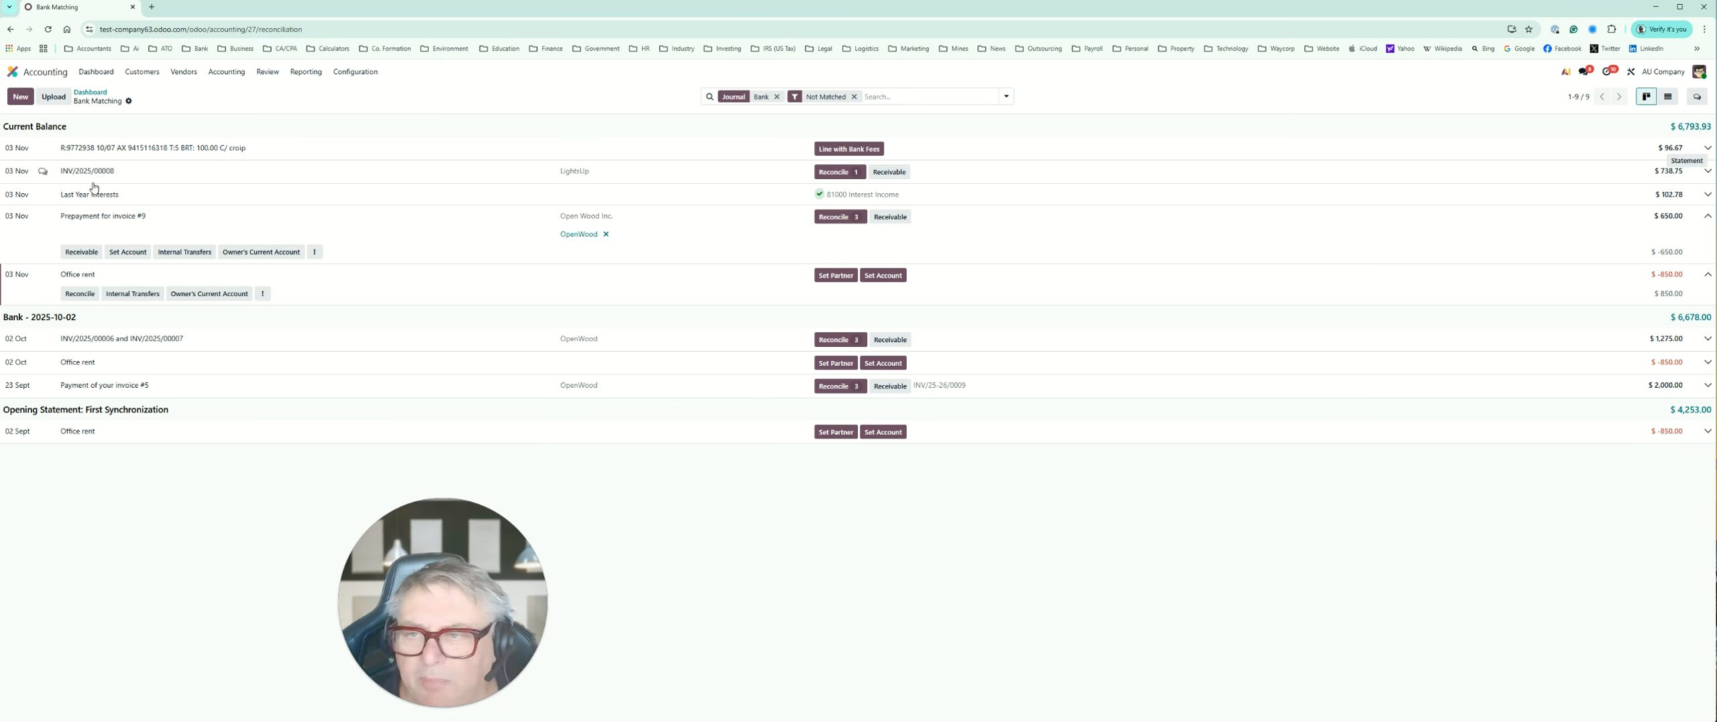
Step: Start a new customer invoice and set the first listed Azure Interior contact person as its customer
left_click(90, 92)
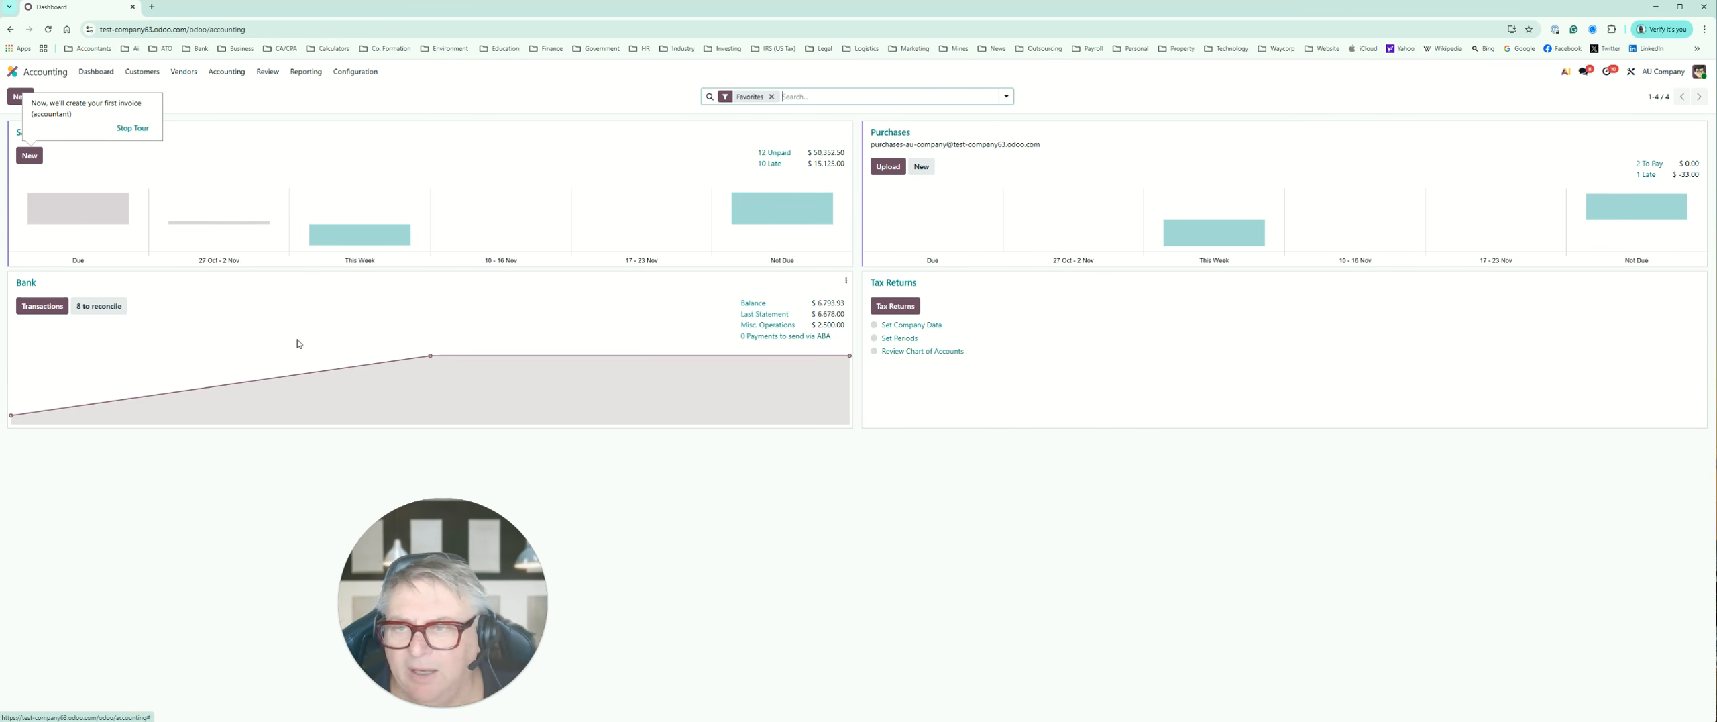
left_click(142, 71)
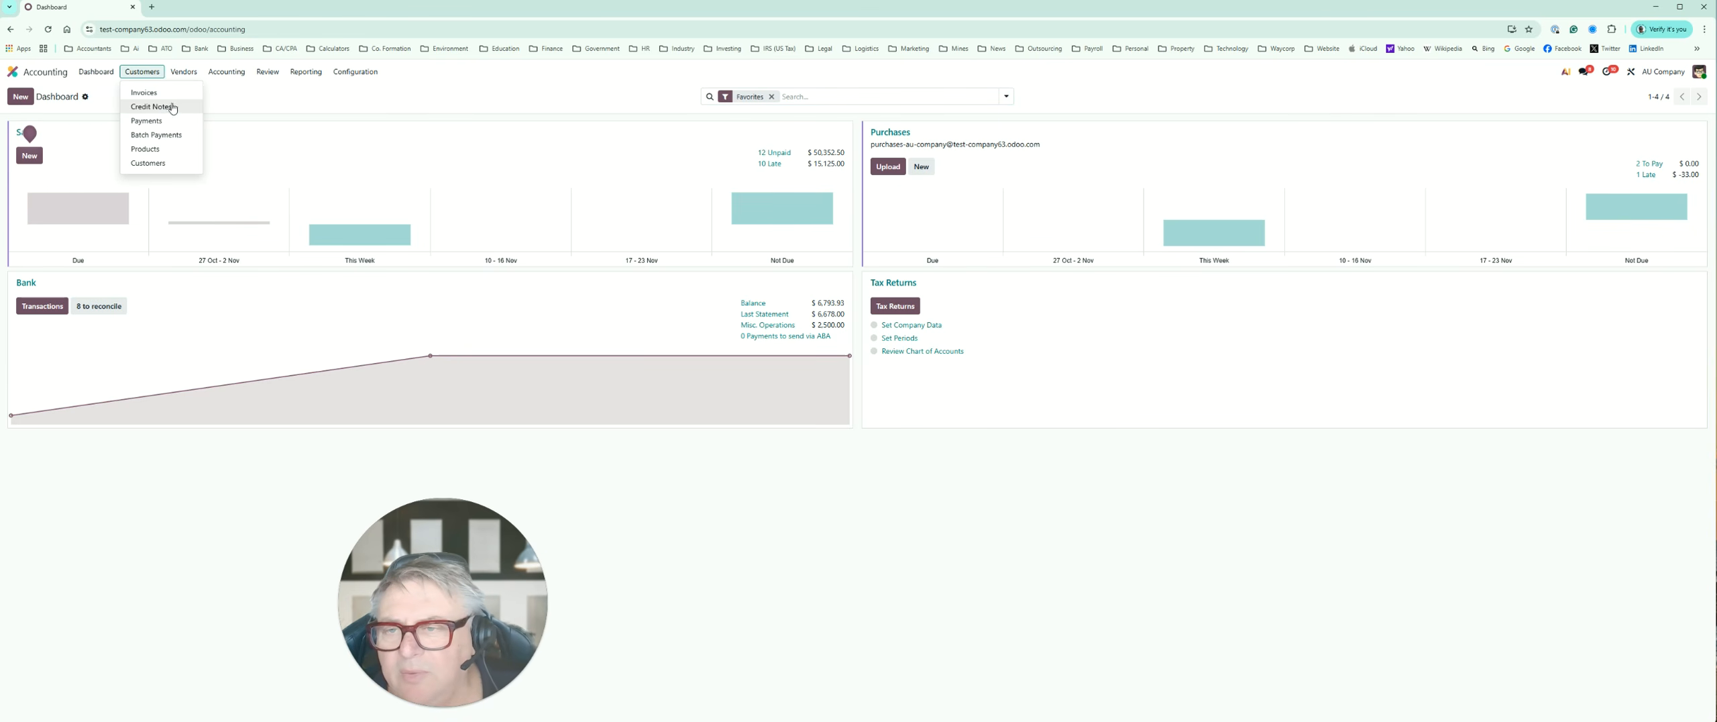
left_click(152, 93)
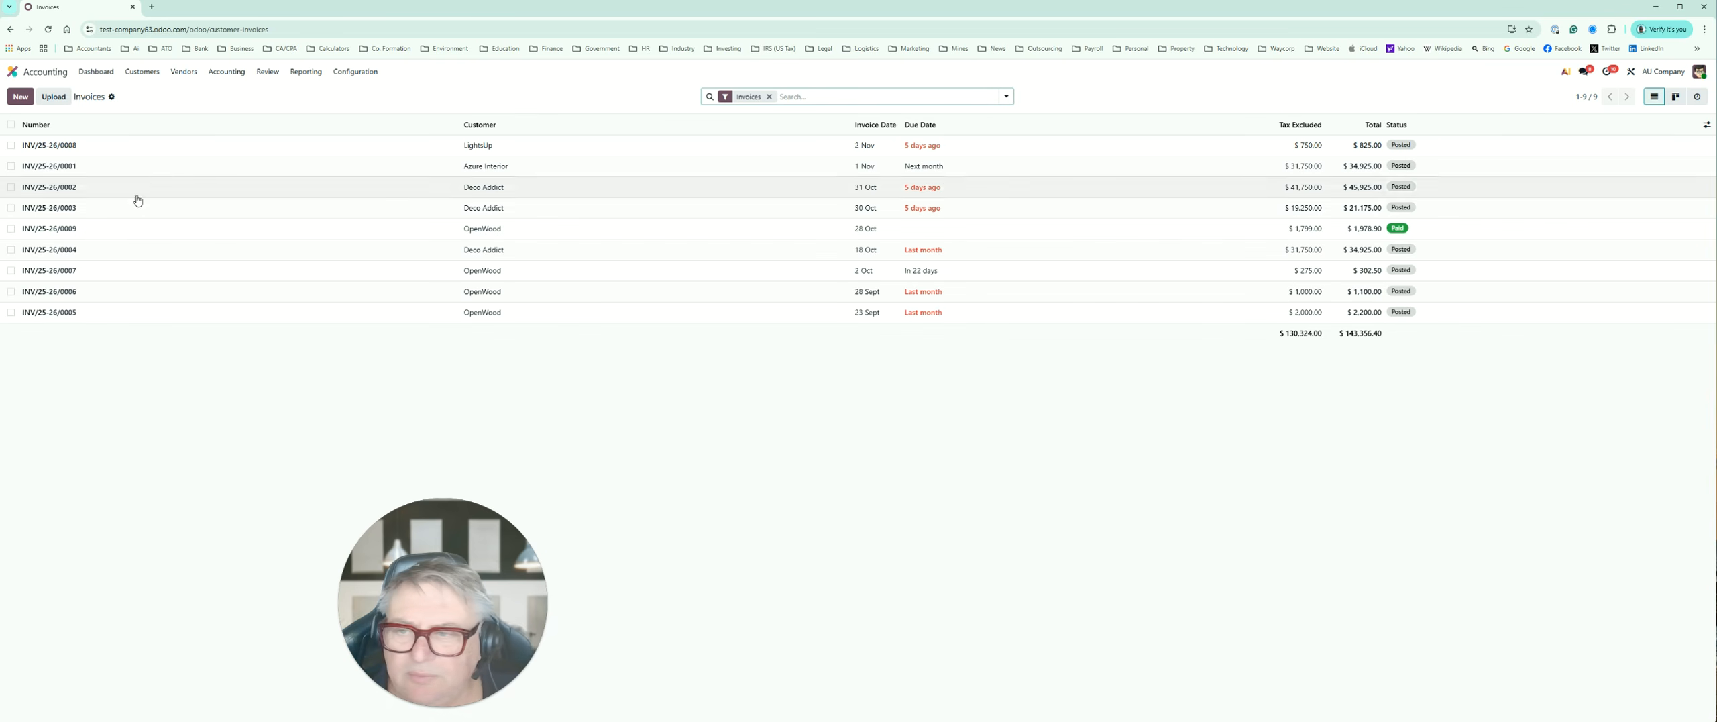
left_click(22, 98)
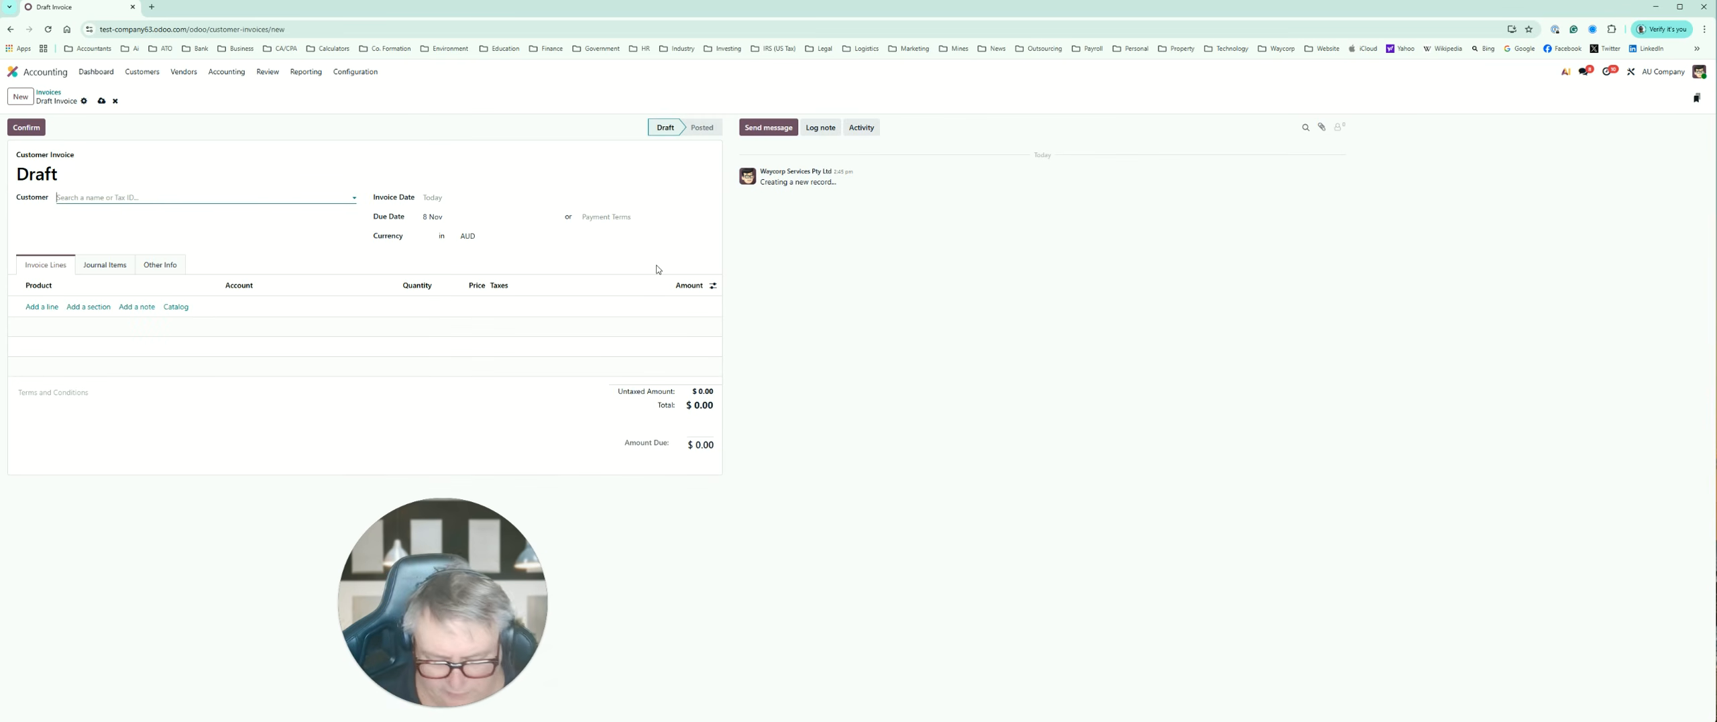
type("o")
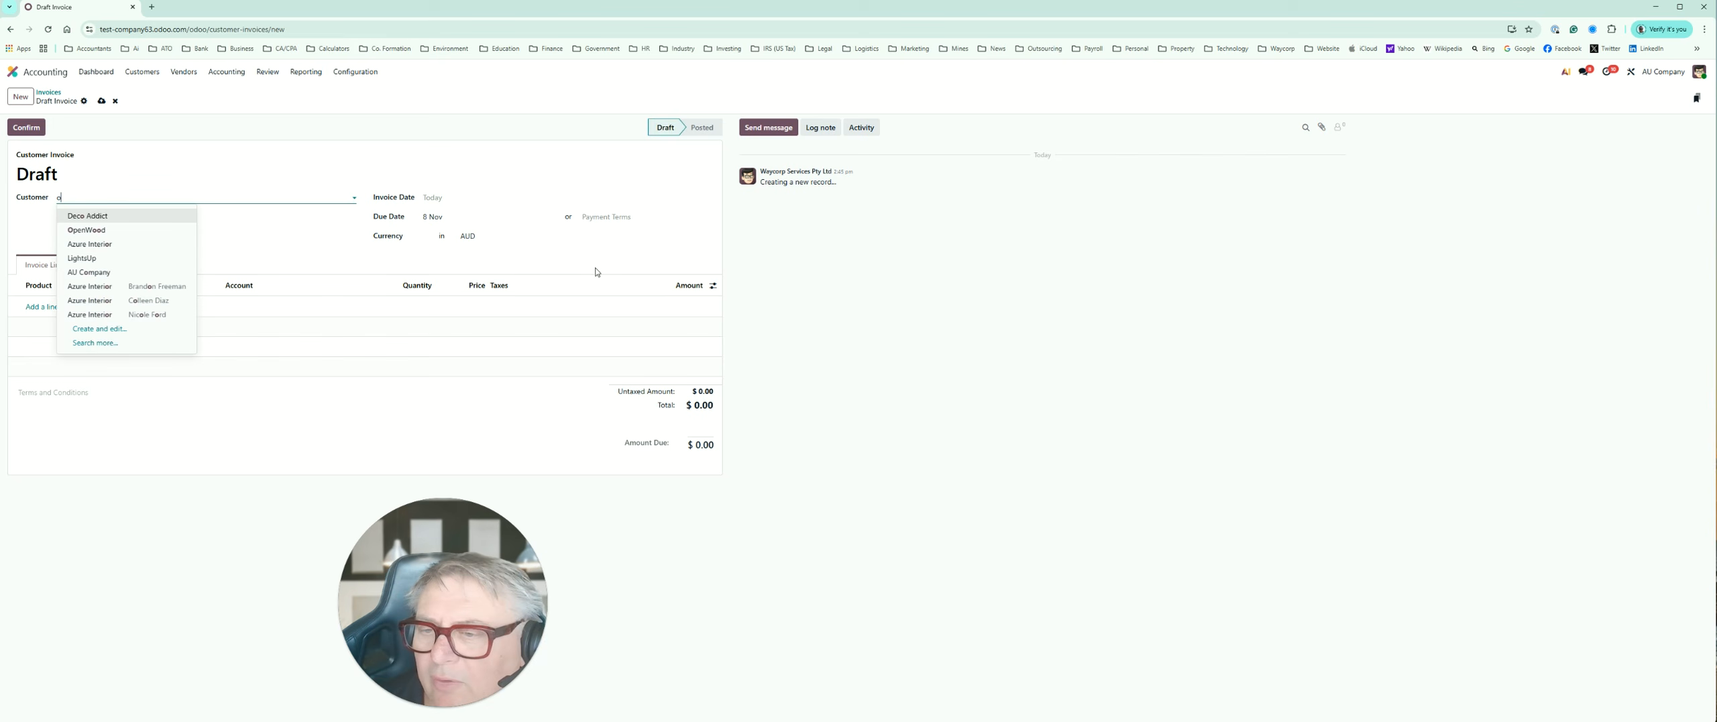
left_click(110, 292)
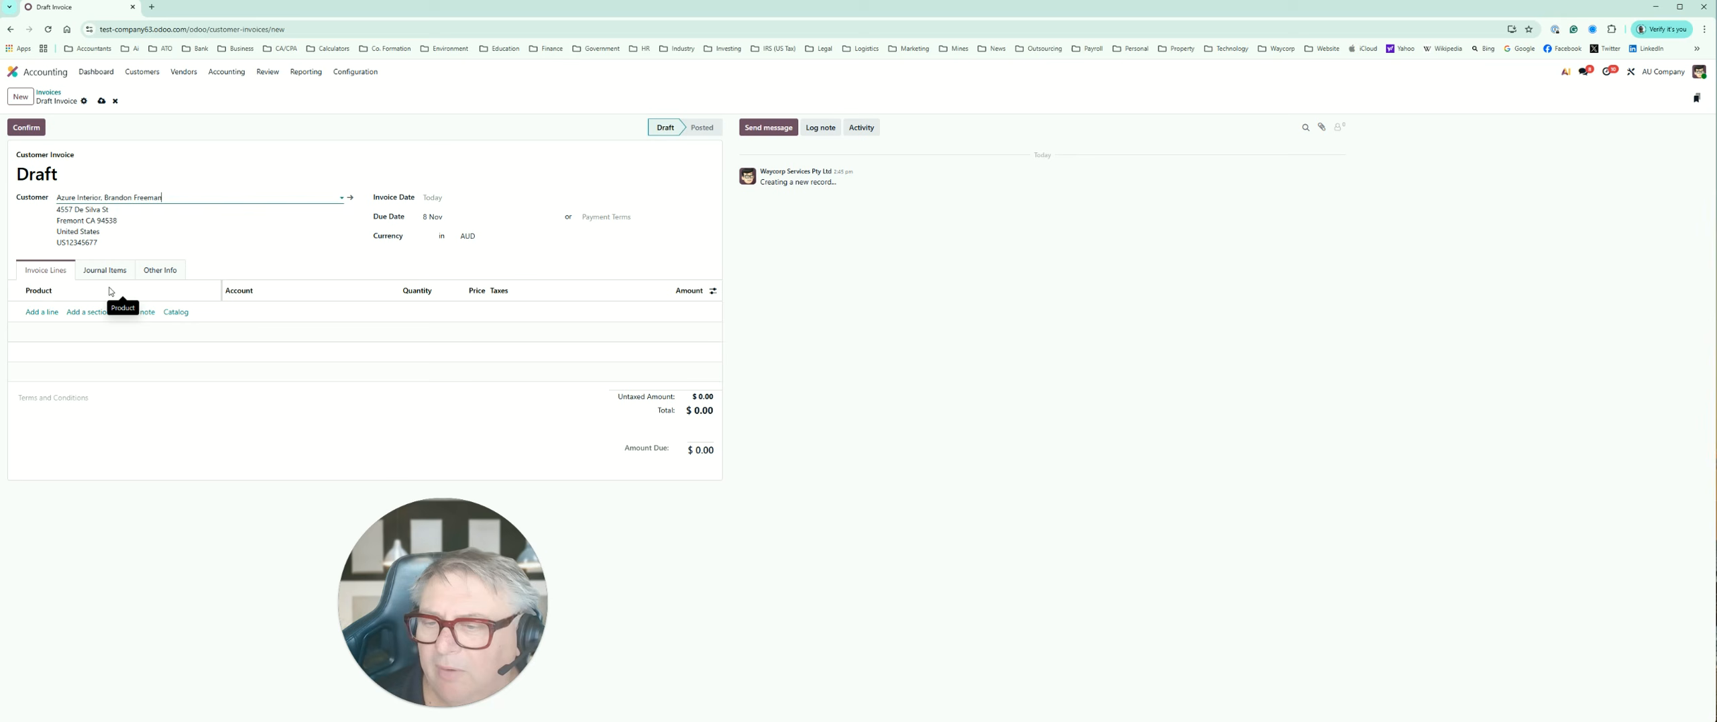
Step: Add the product Large Cabinet to the invoice, and demonstrate confirming it and resetting it to draft
left_click(42, 312)
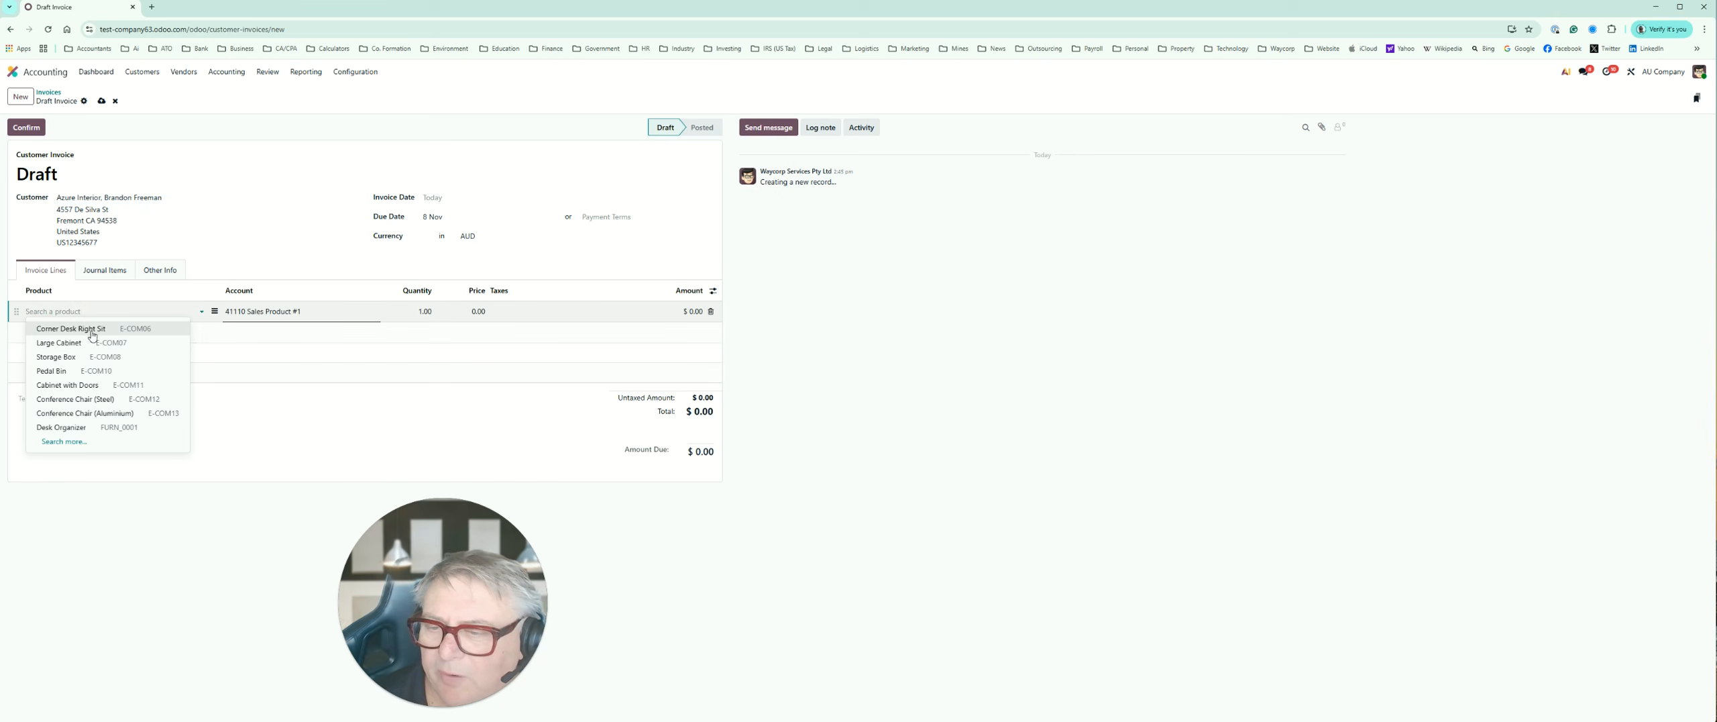
left_click(92, 342)
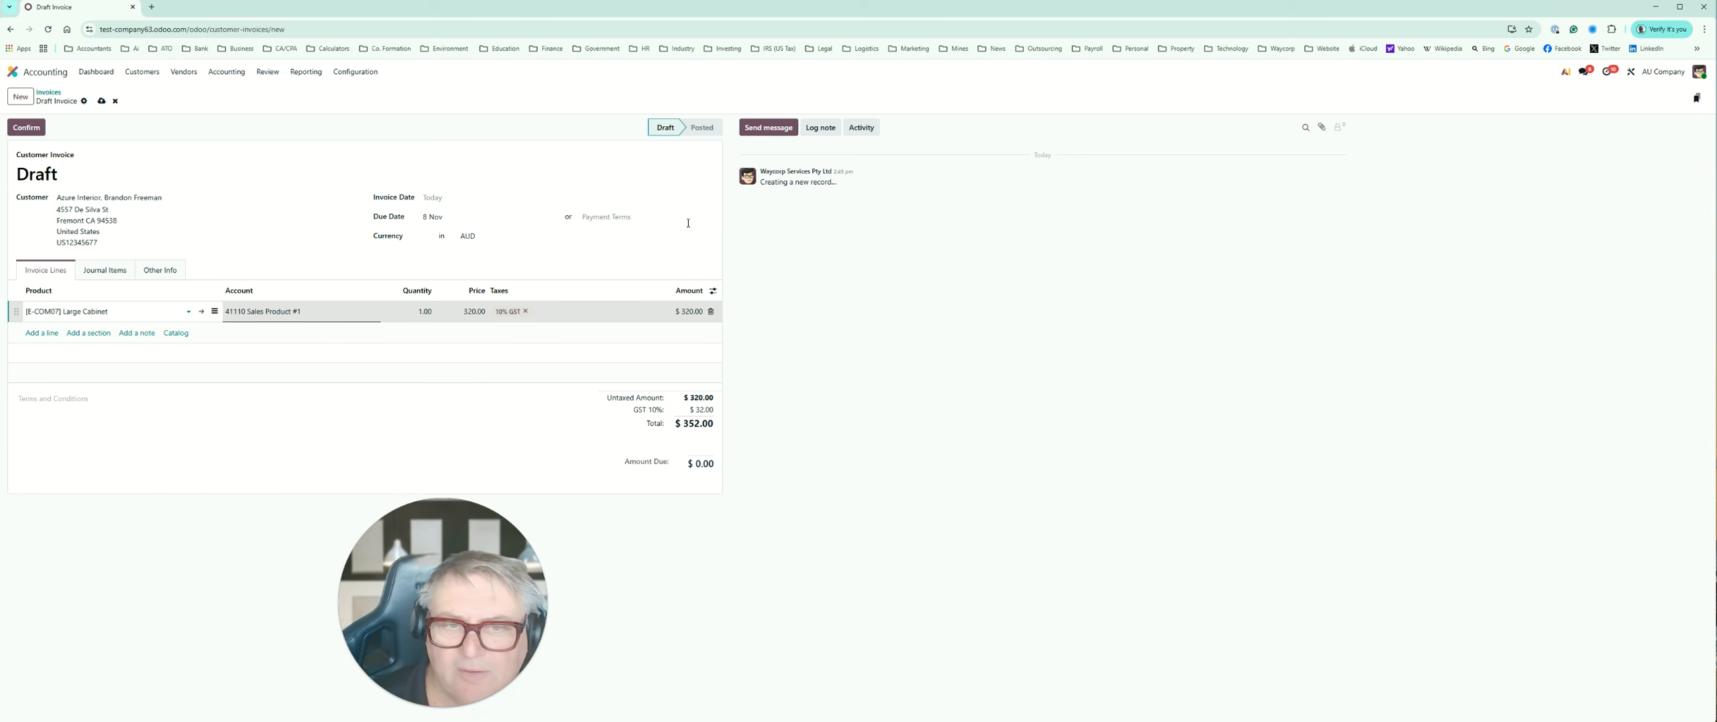
left_click(26, 127)
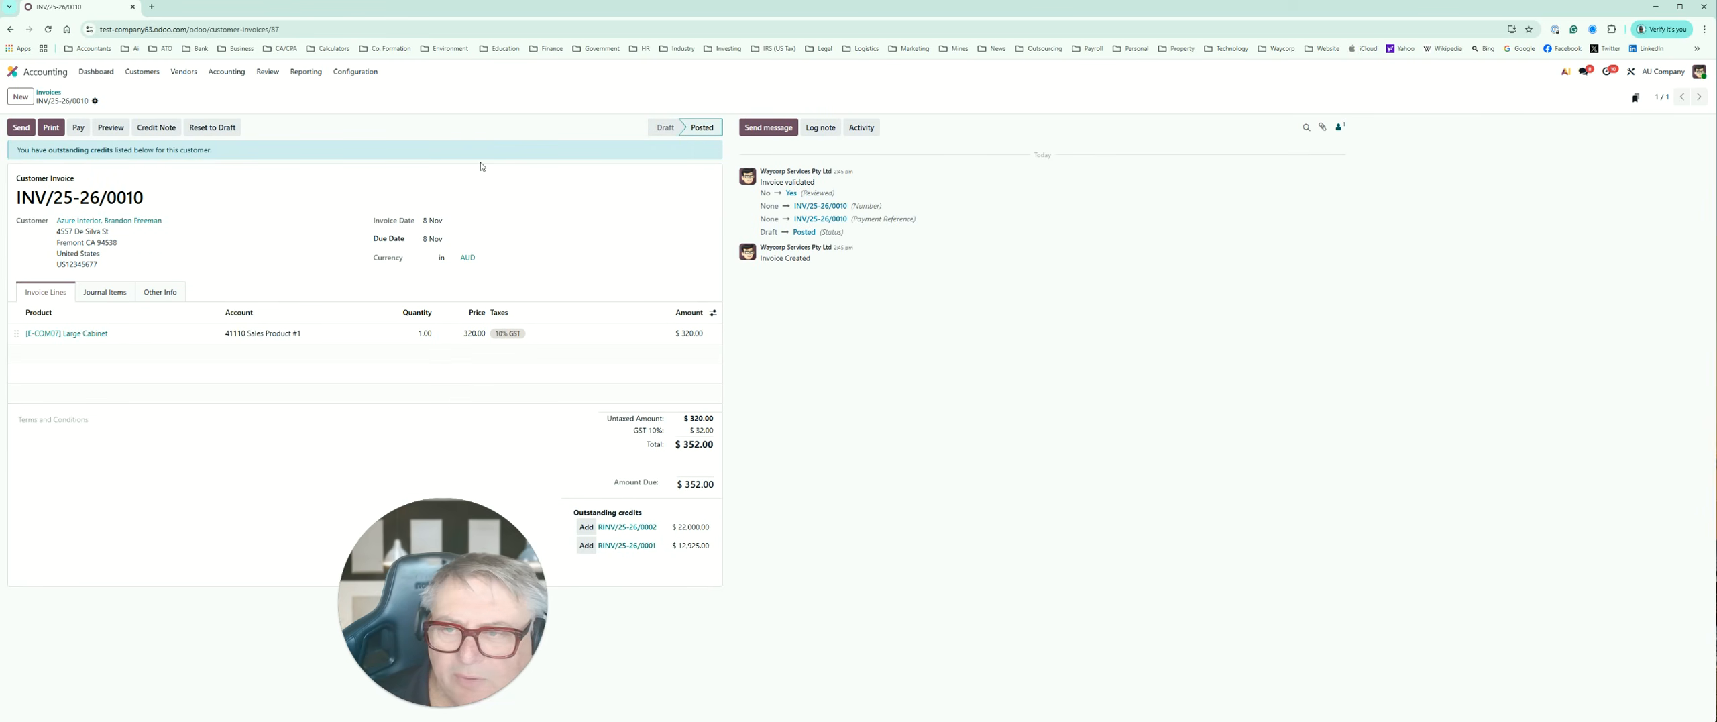
left_click(212, 128)
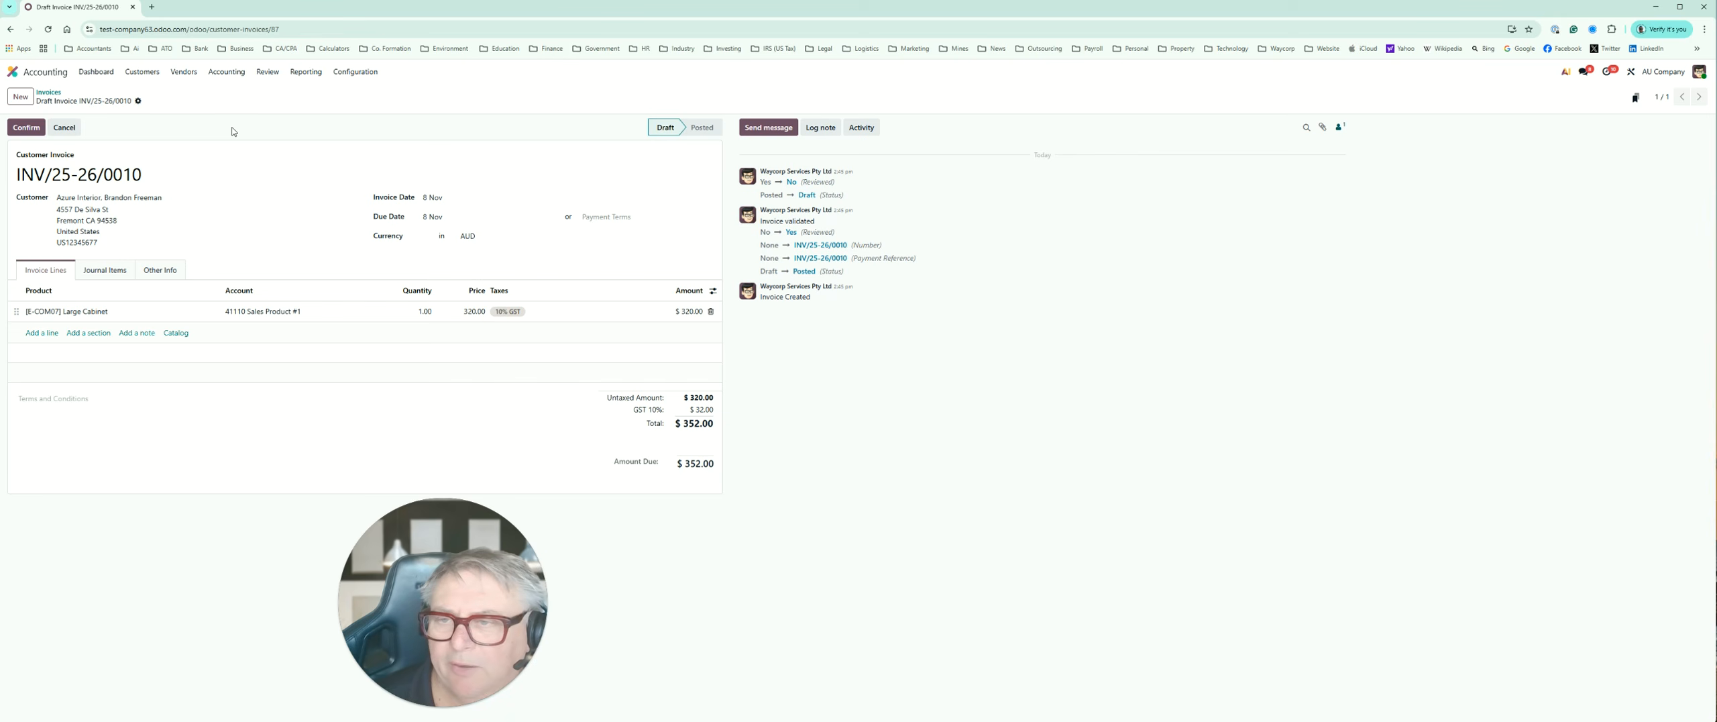
Step: Create a new company customer by looking up "Waycorp" and filling in the WAYCORP SERVICES PTY LTD details
left_click(142, 71)
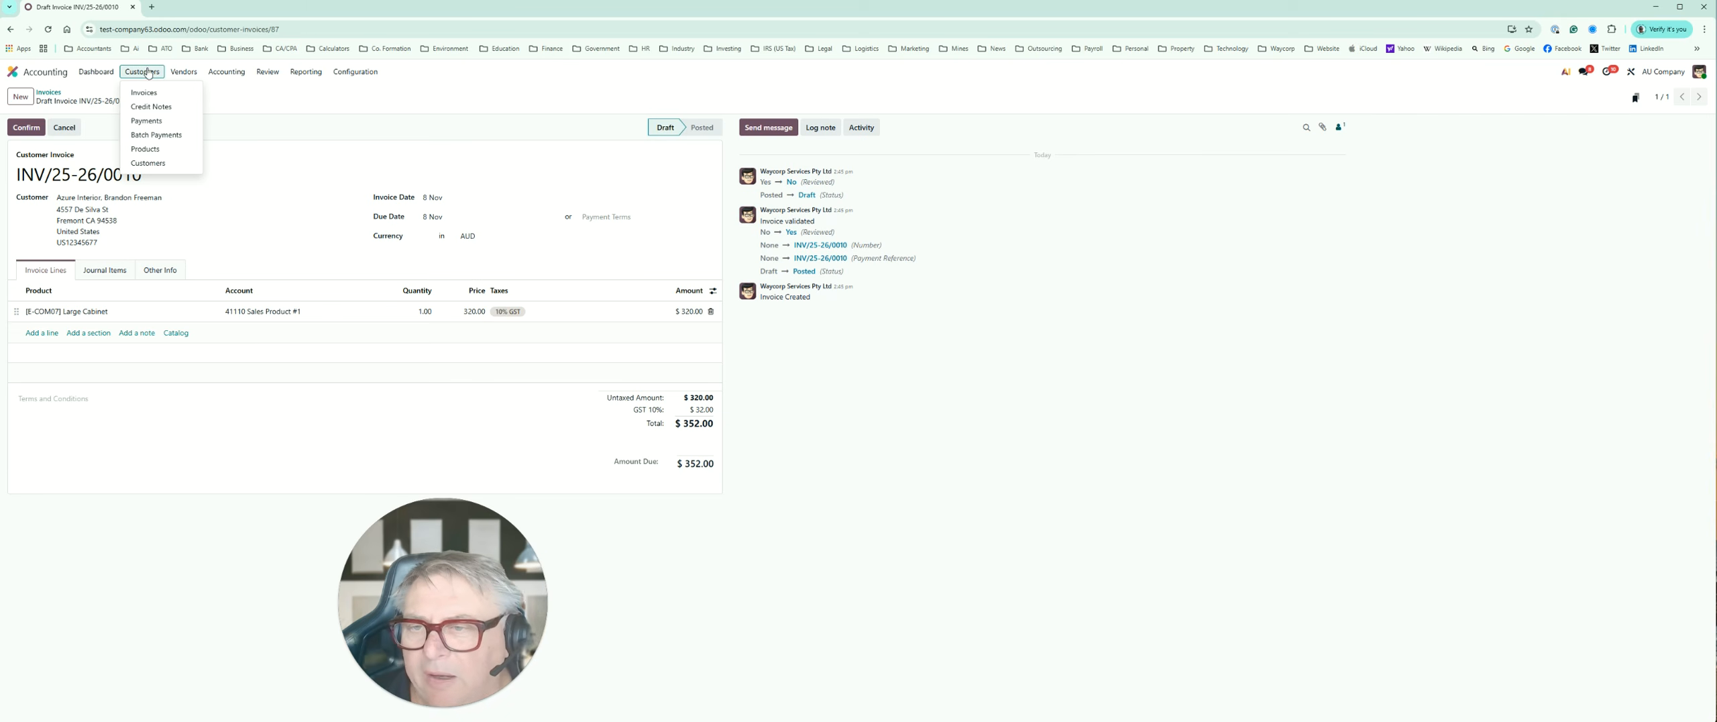
left_click(160, 163)
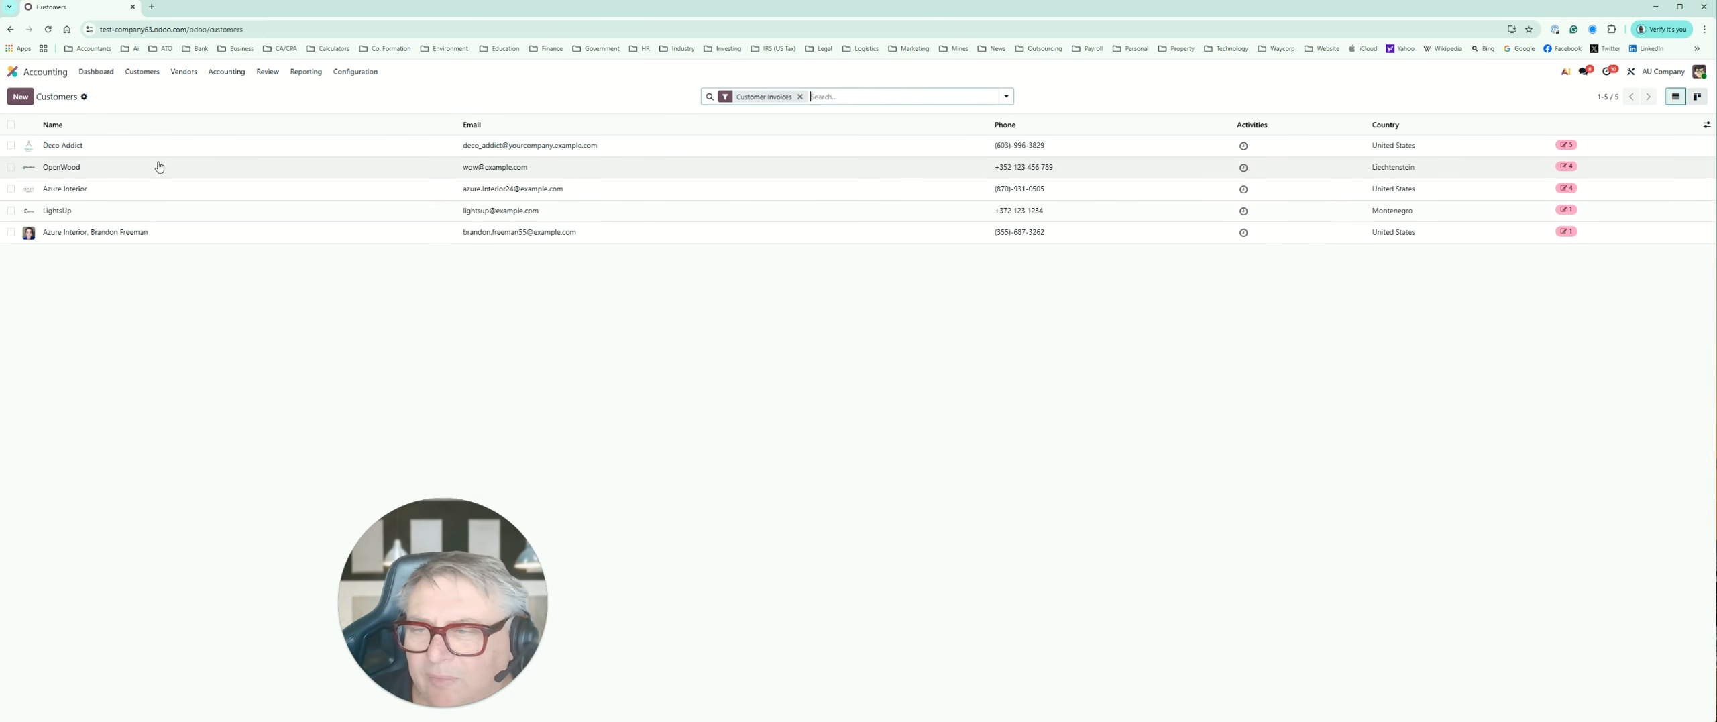
left_click(20, 96)
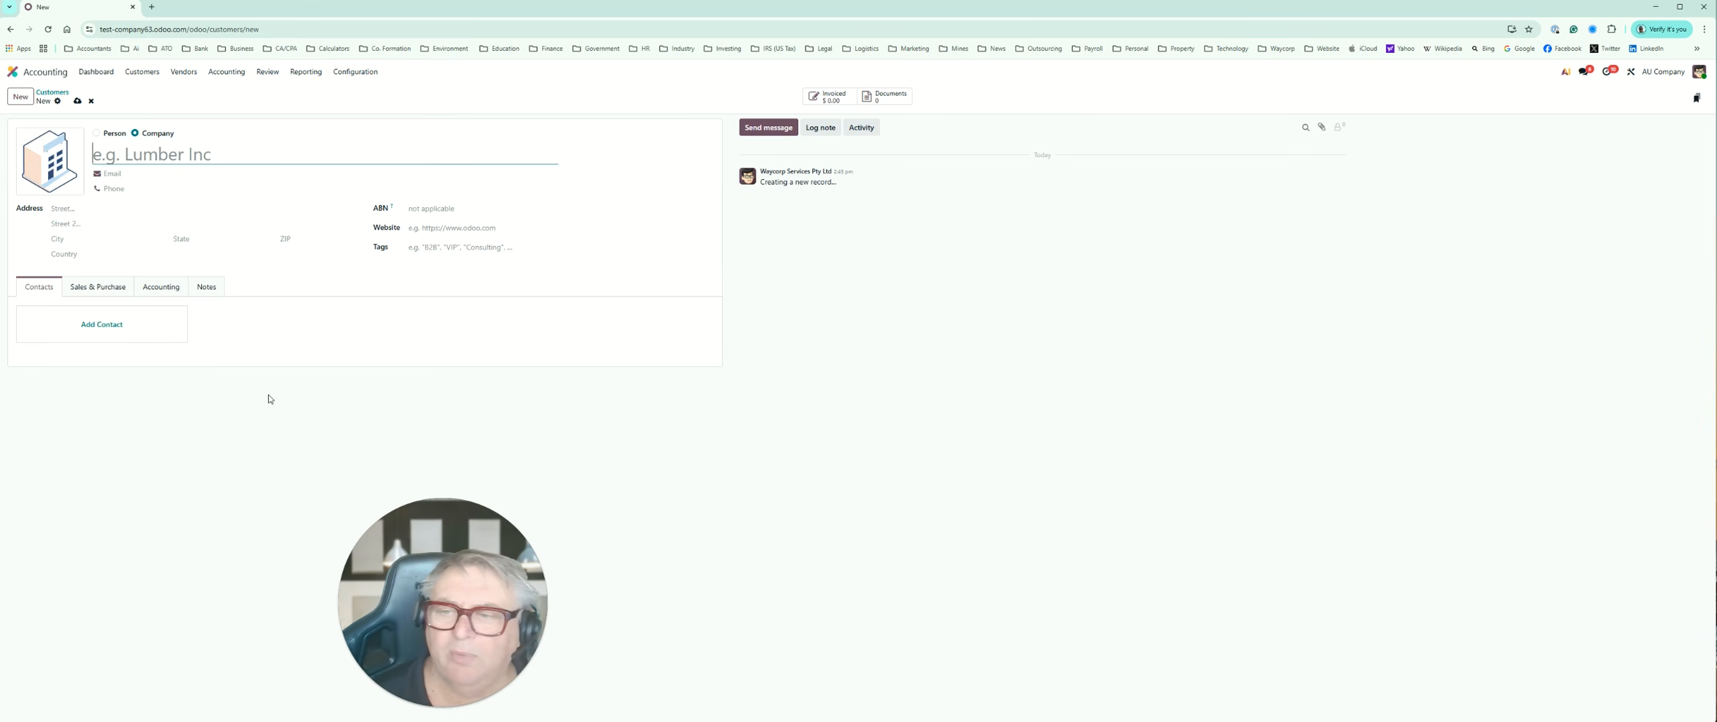
type("Waycorp")
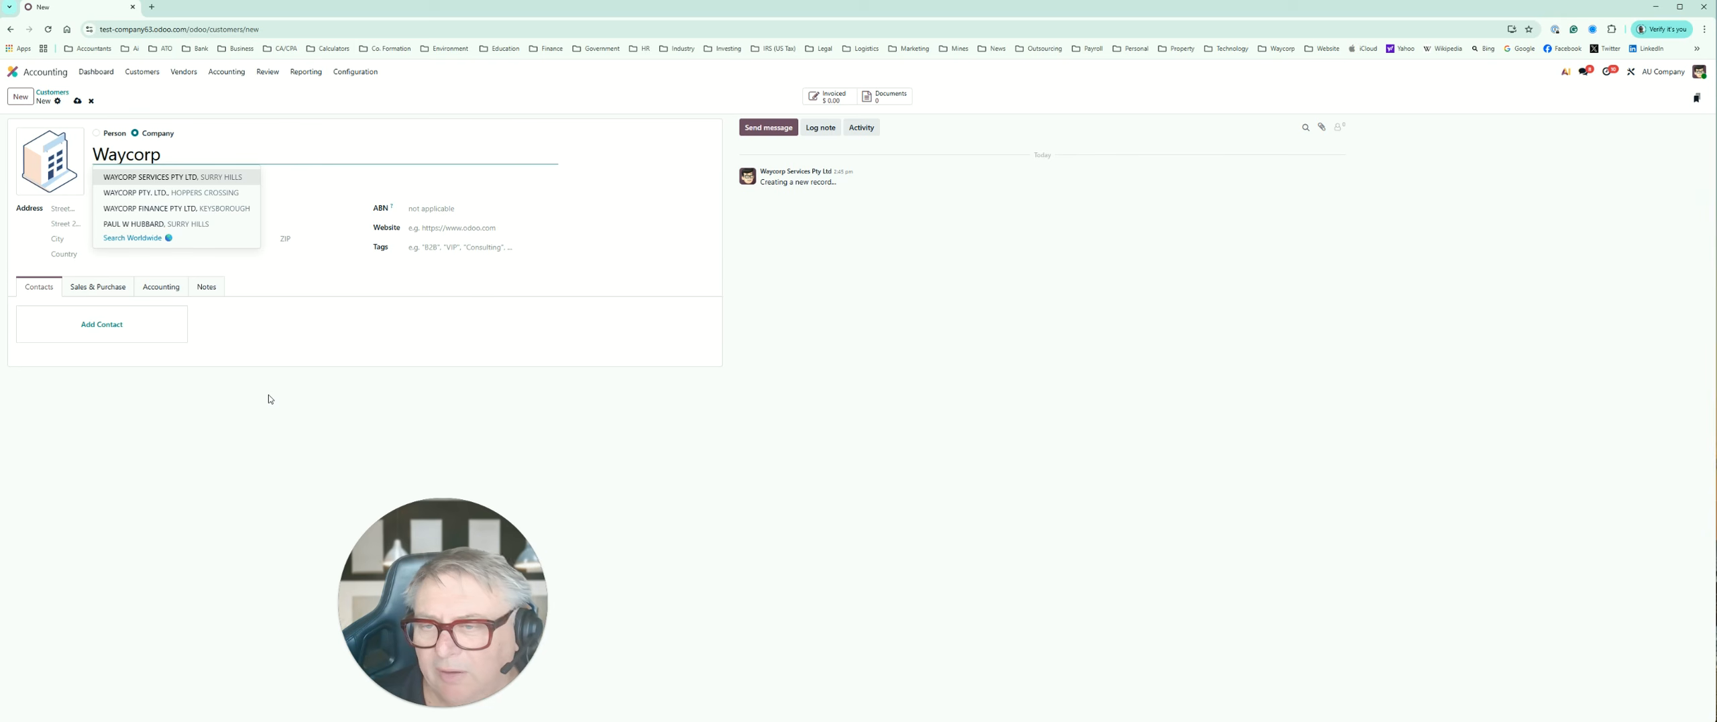
left_click(268, 399)
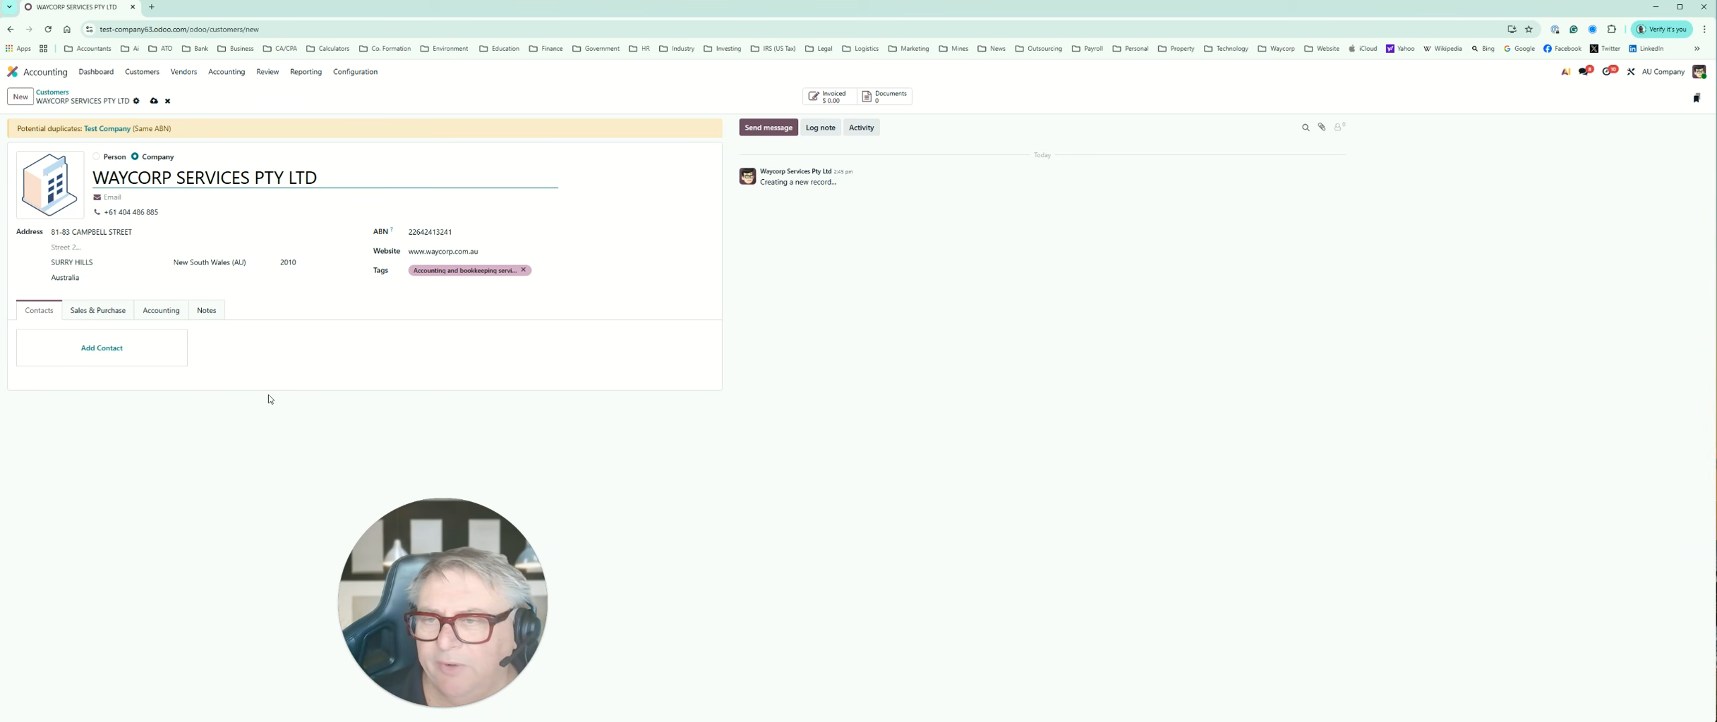
Step: Set the new customer's sales payment terms to 21 Days, leaving the salesperson and payment method empty
left_click(116, 318)
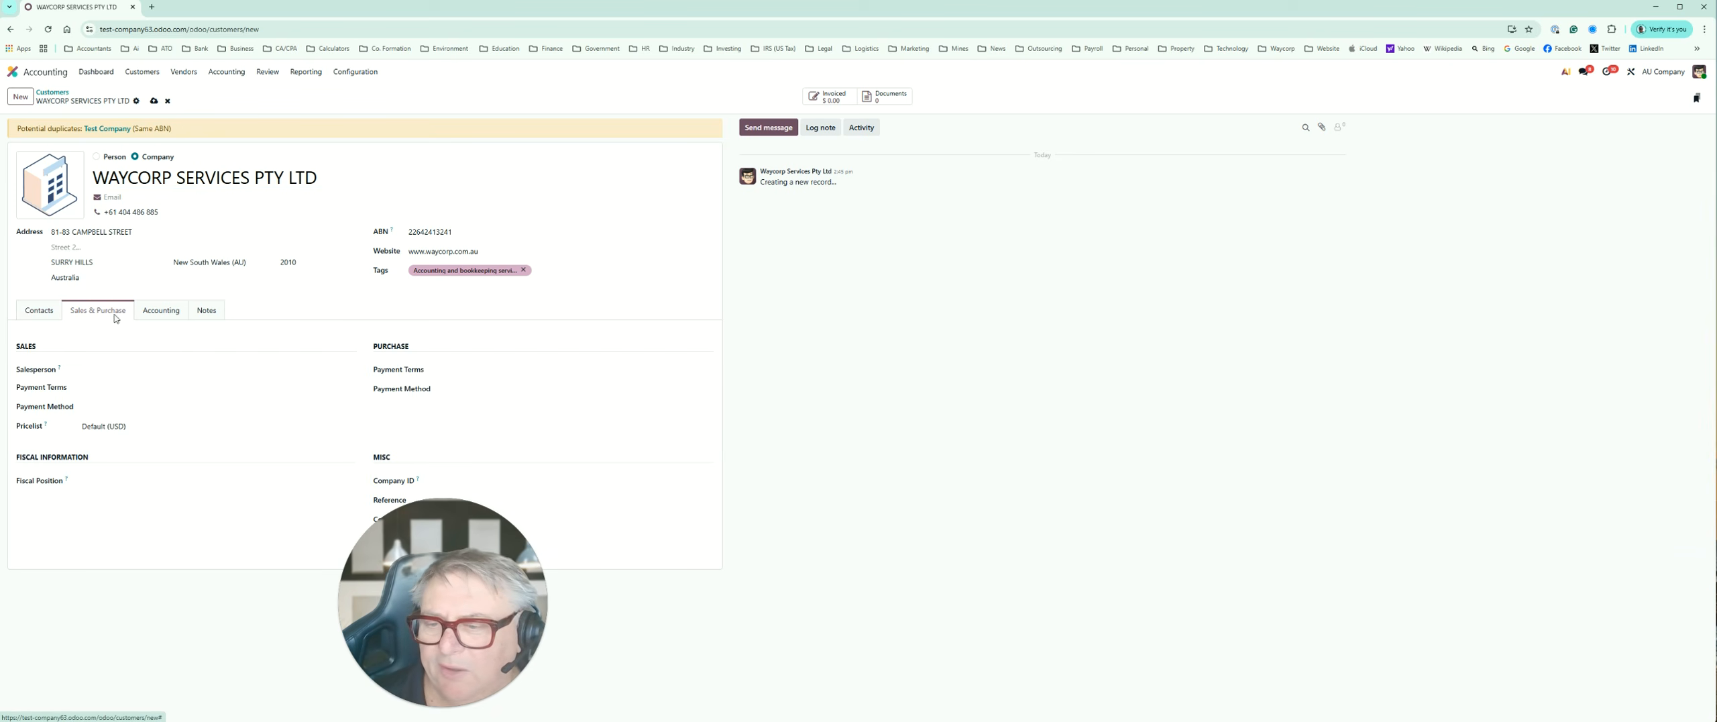
left_click(85, 370)
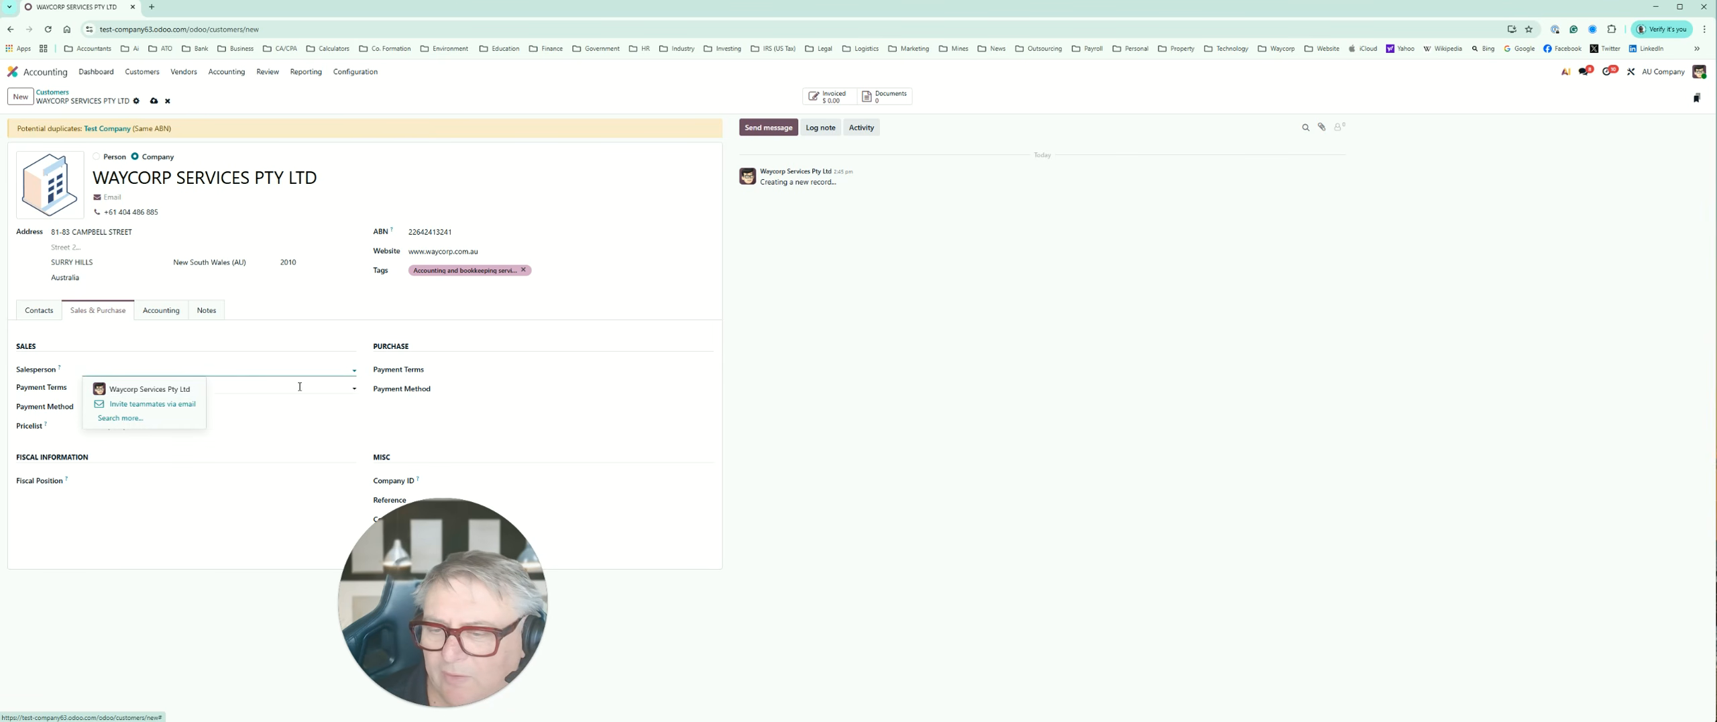
left_click(306, 388)
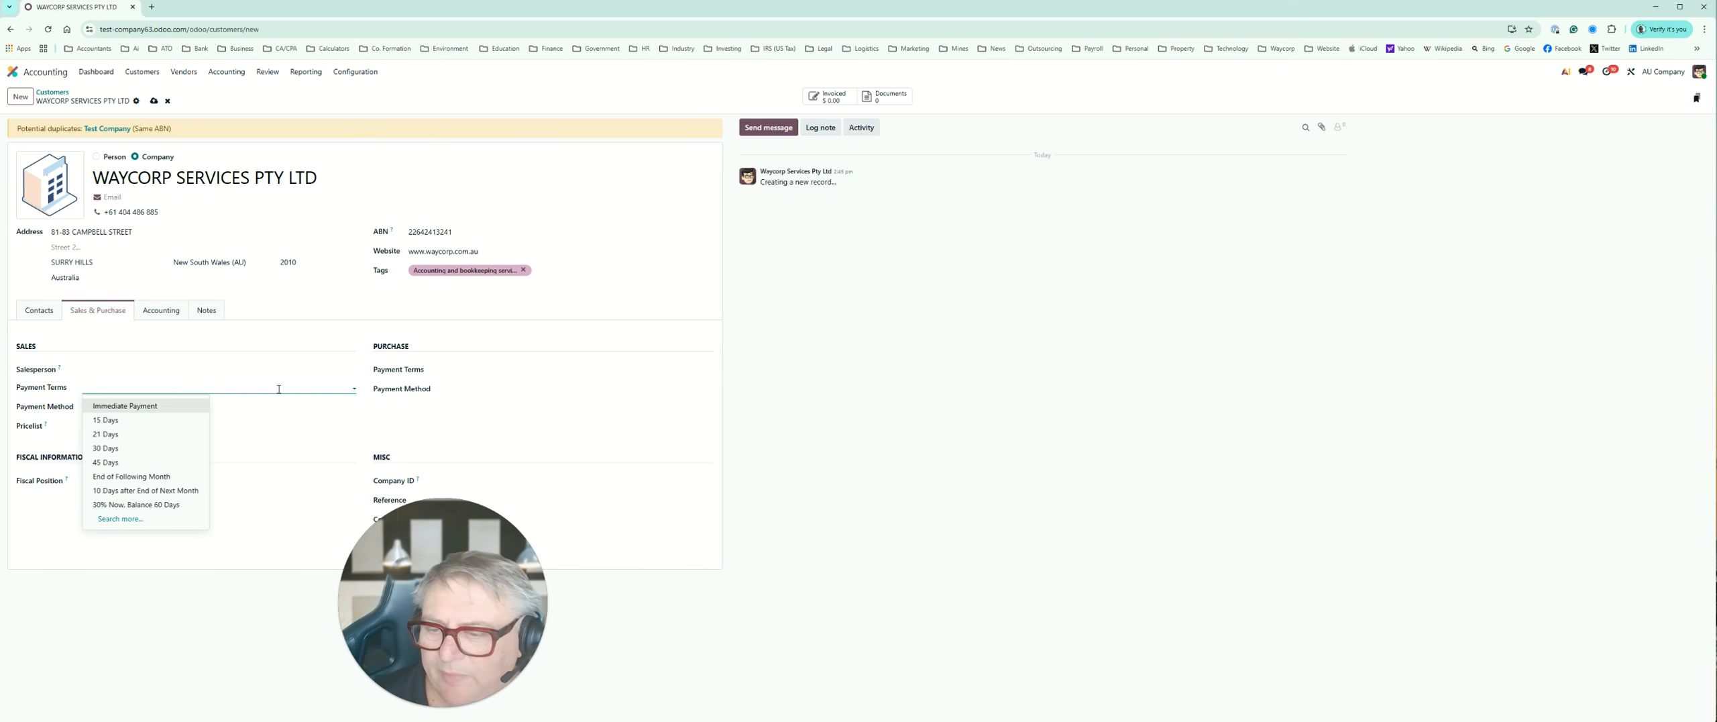
left_click(160, 434)
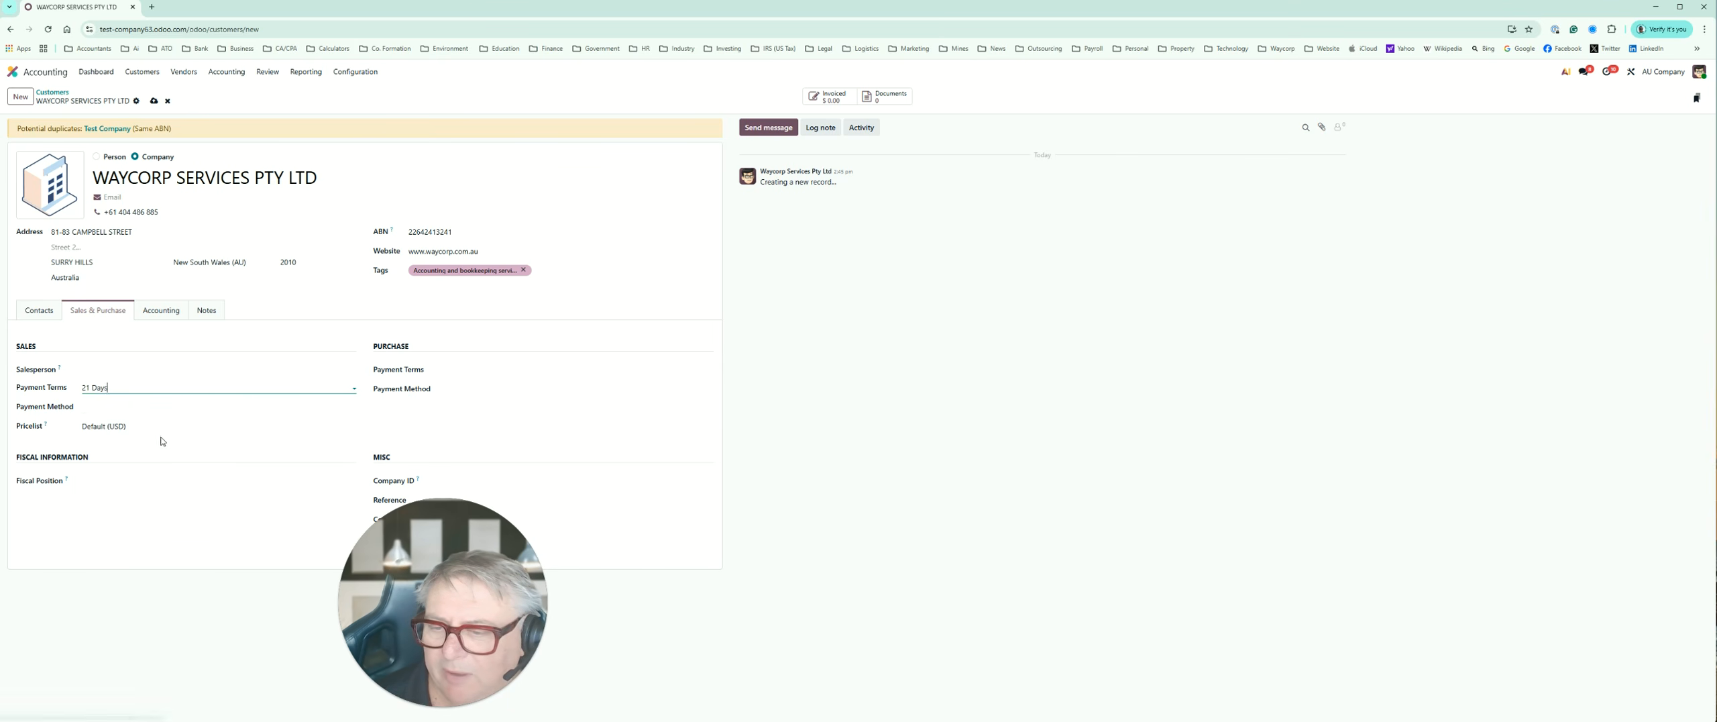
left_click(157, 407)
left_click(137, 545)
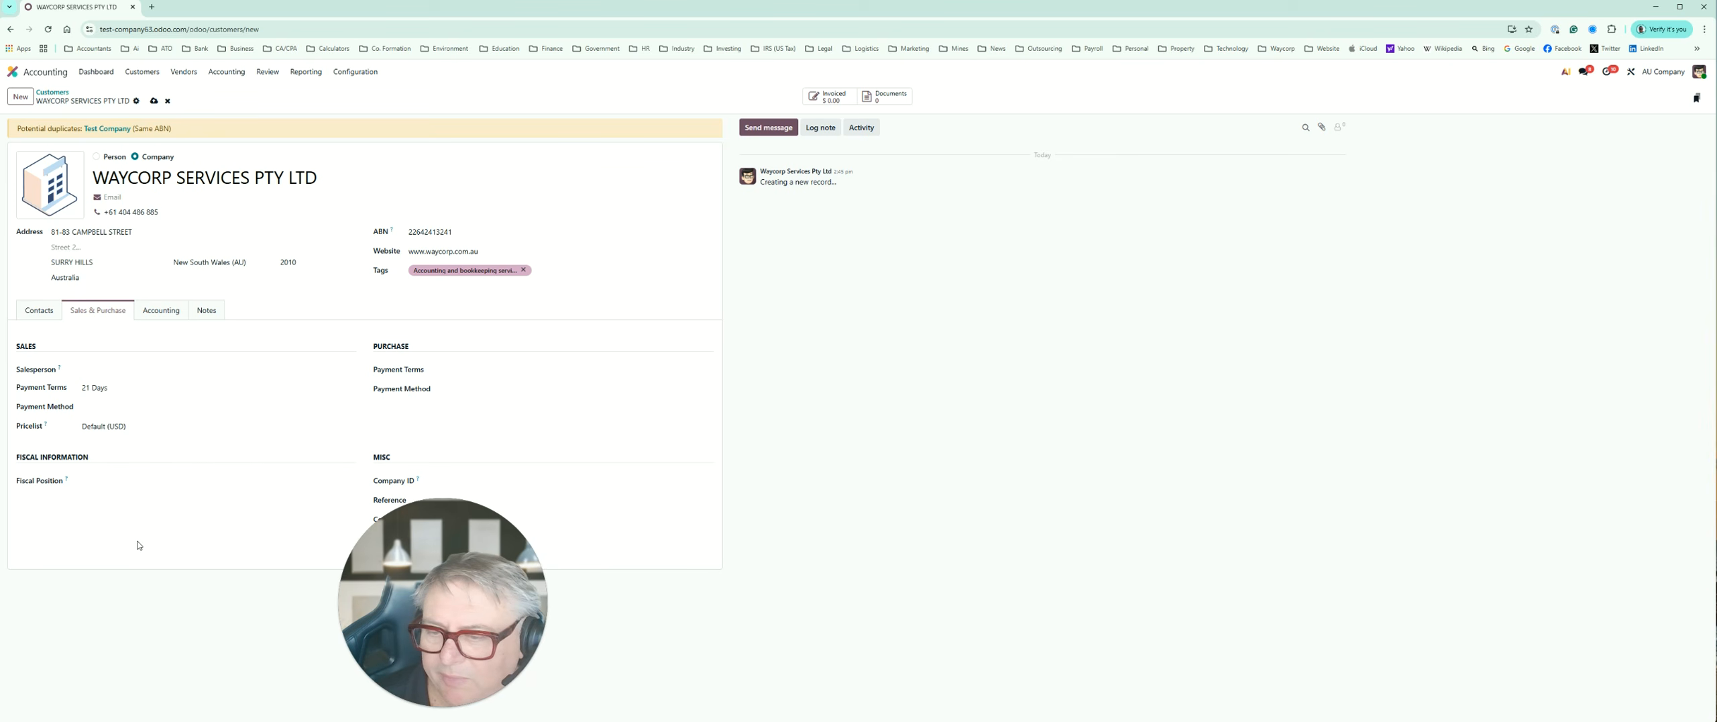
Step: Review the options for the customer's pricelist, purchase payment terms and purchase payment method
left_click(120, 427)
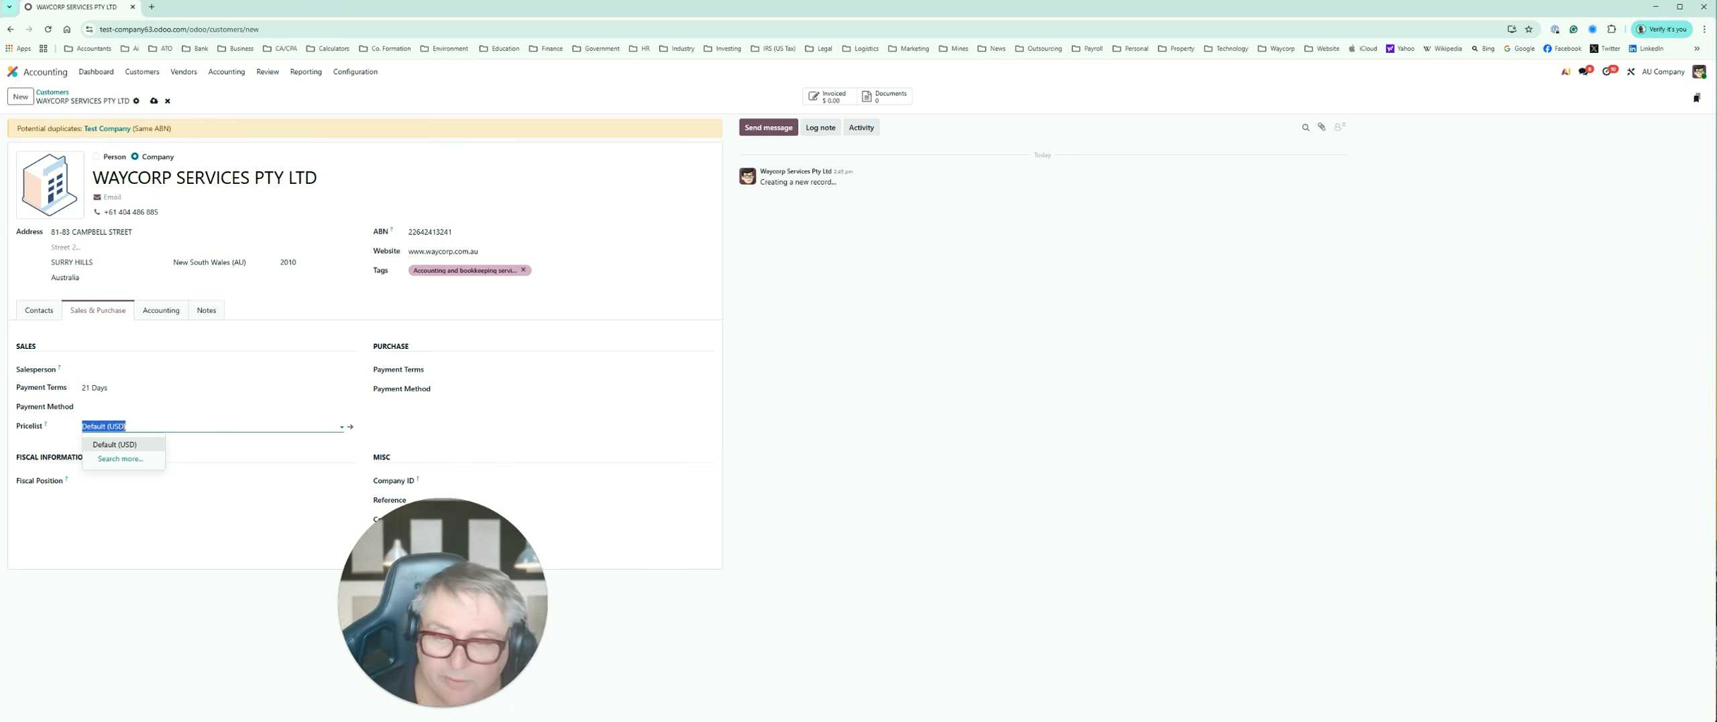
left_click(541, 387)
left_click(281, 425)
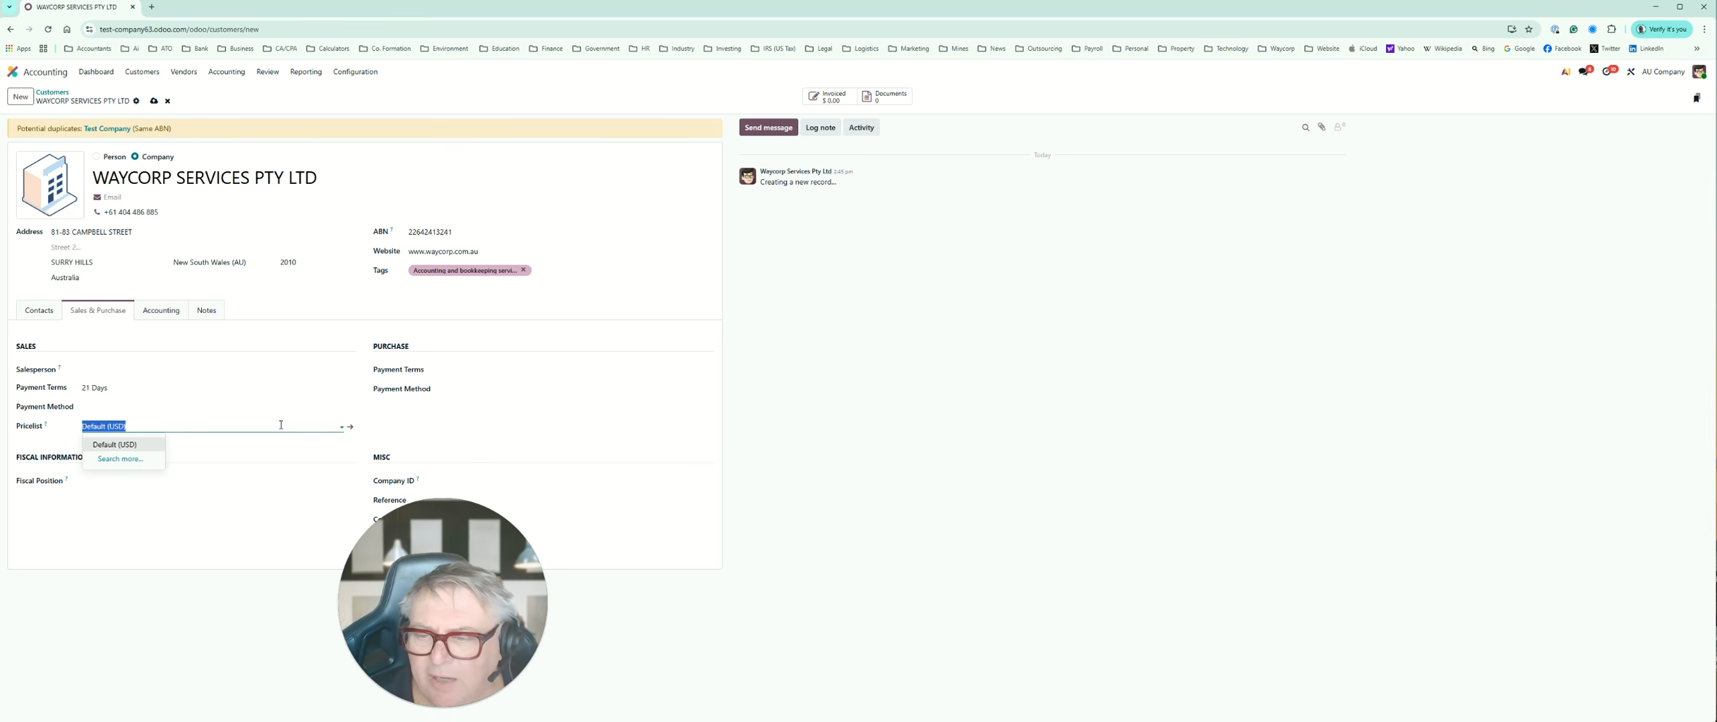
left_click(484, 369)
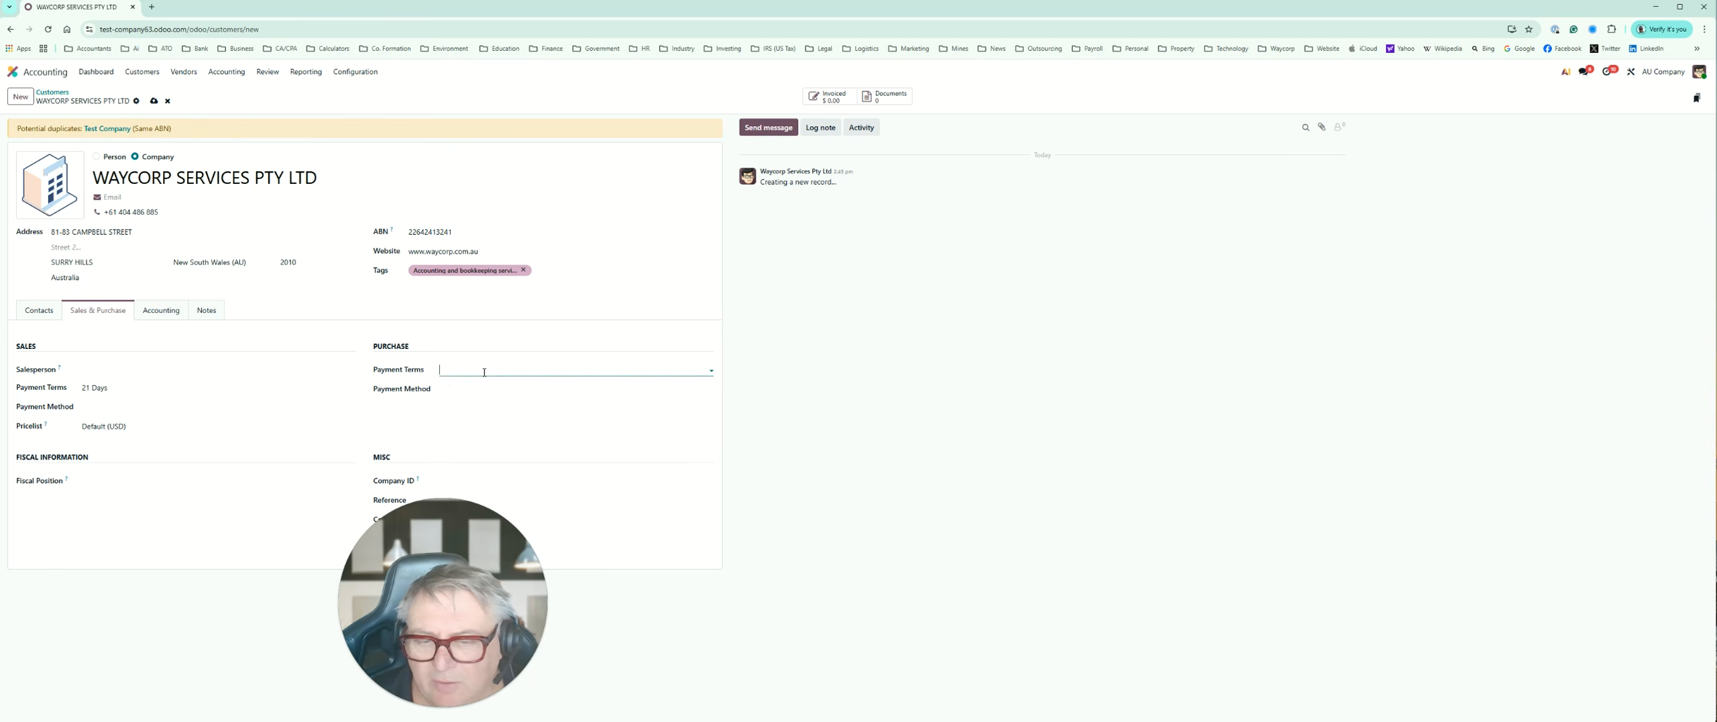
left_click(429, 391)
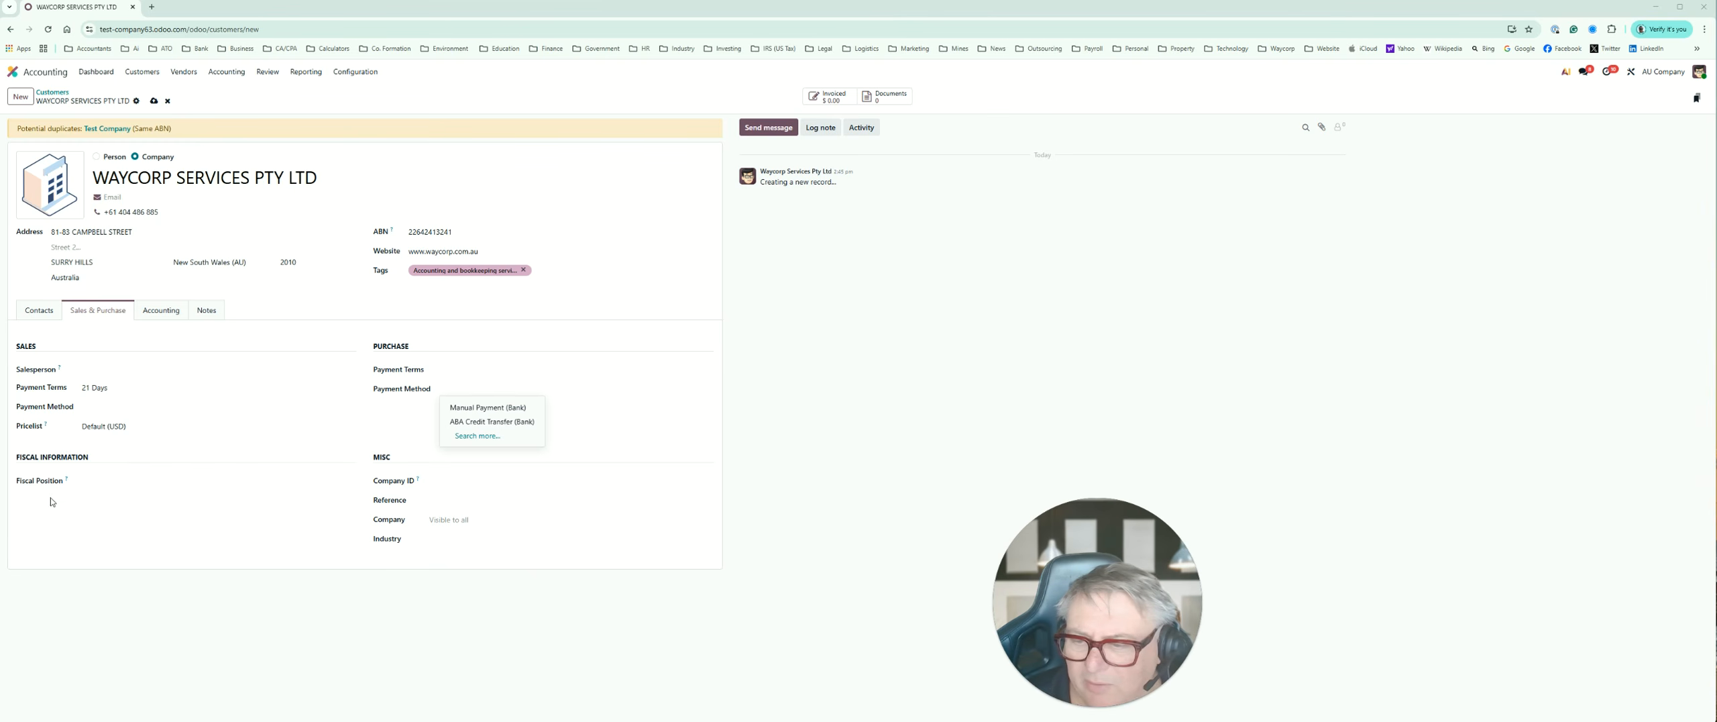
Step: Try the TPAR fiscal position on the customer and clear the field again
left_click(70, 486)
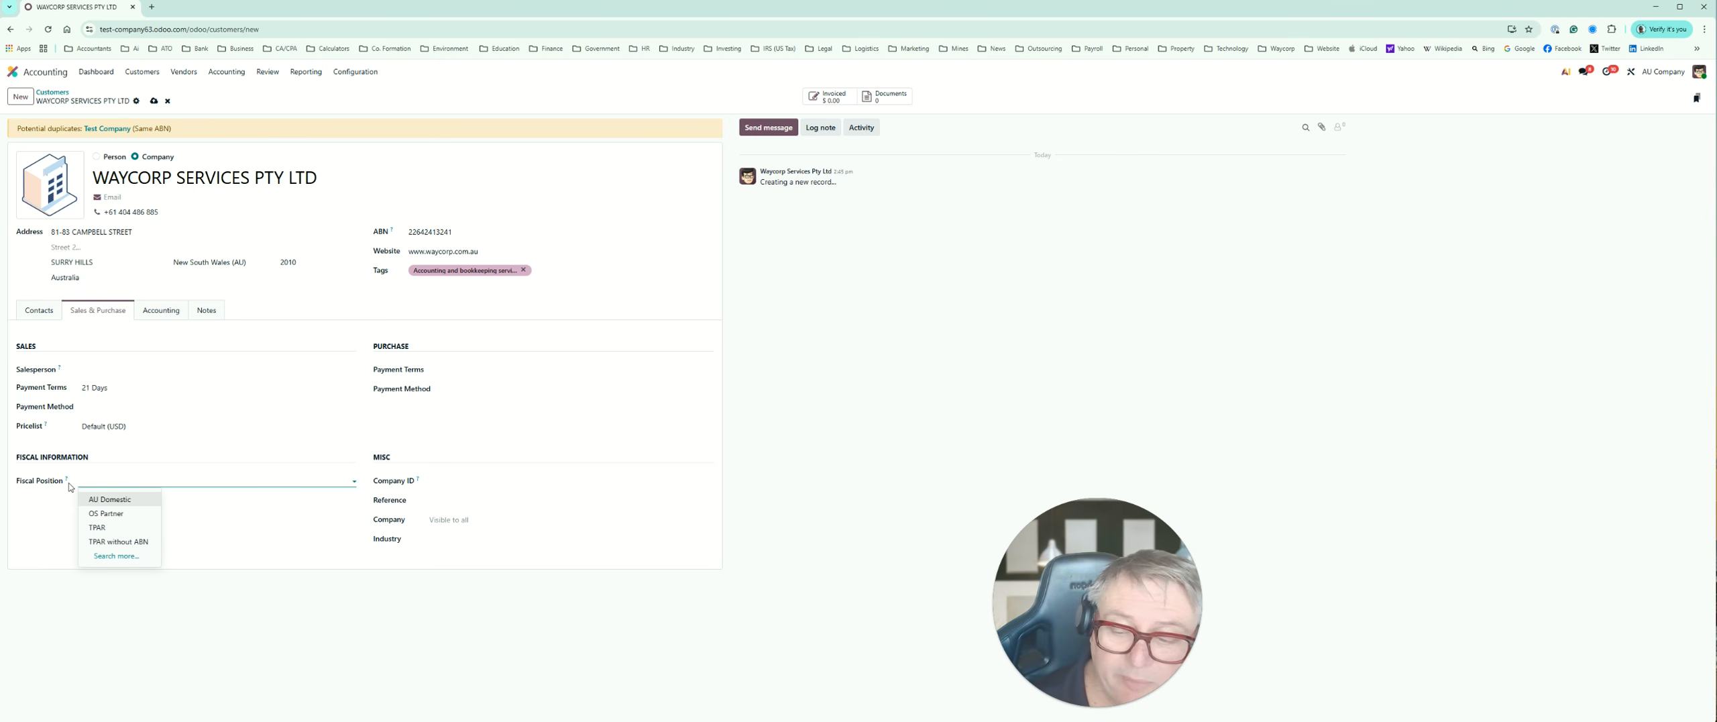
left_click(93, 529)
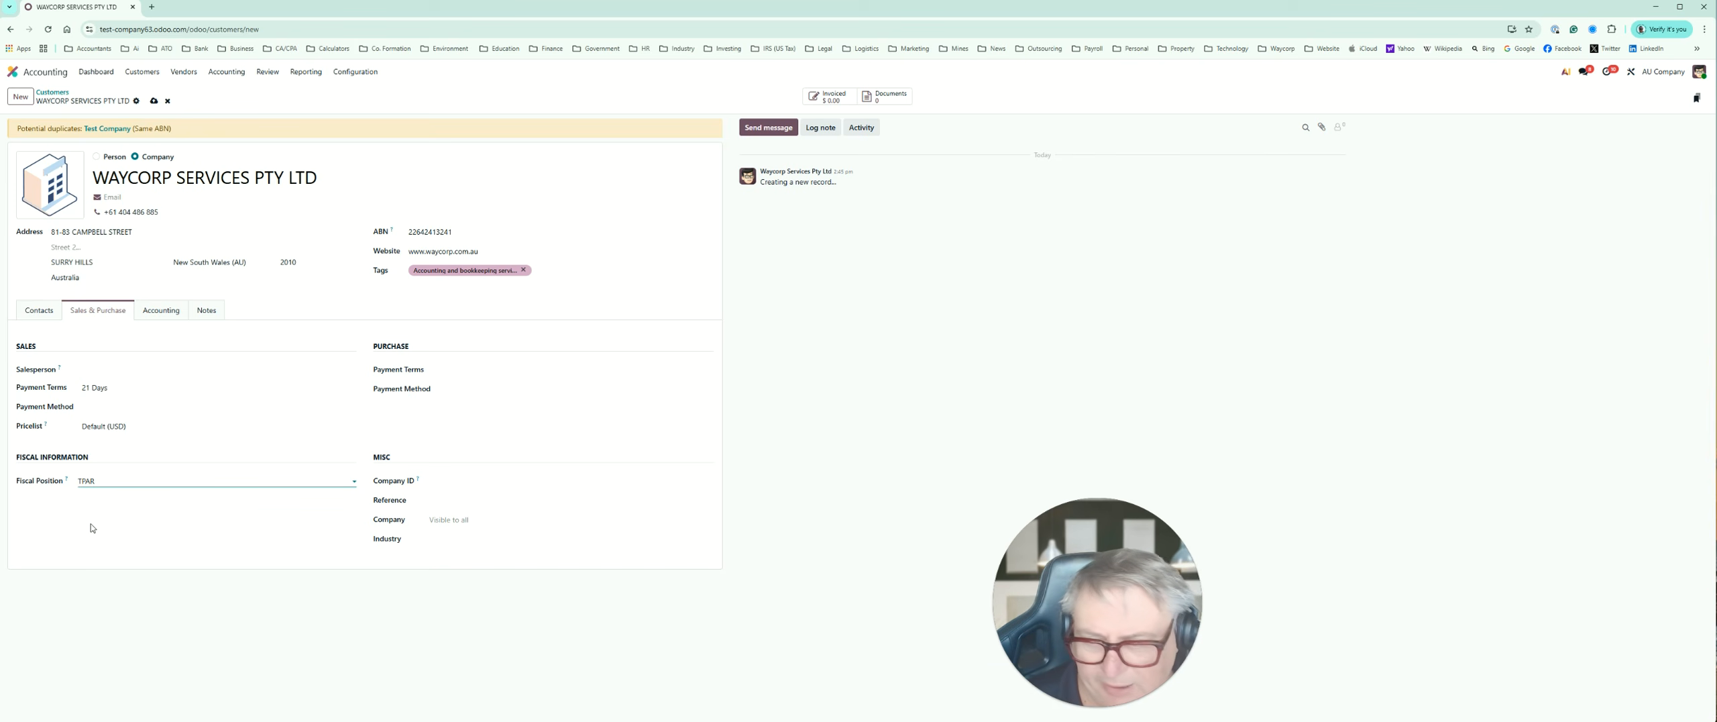
key("BackSpace")
key("BackSpace")
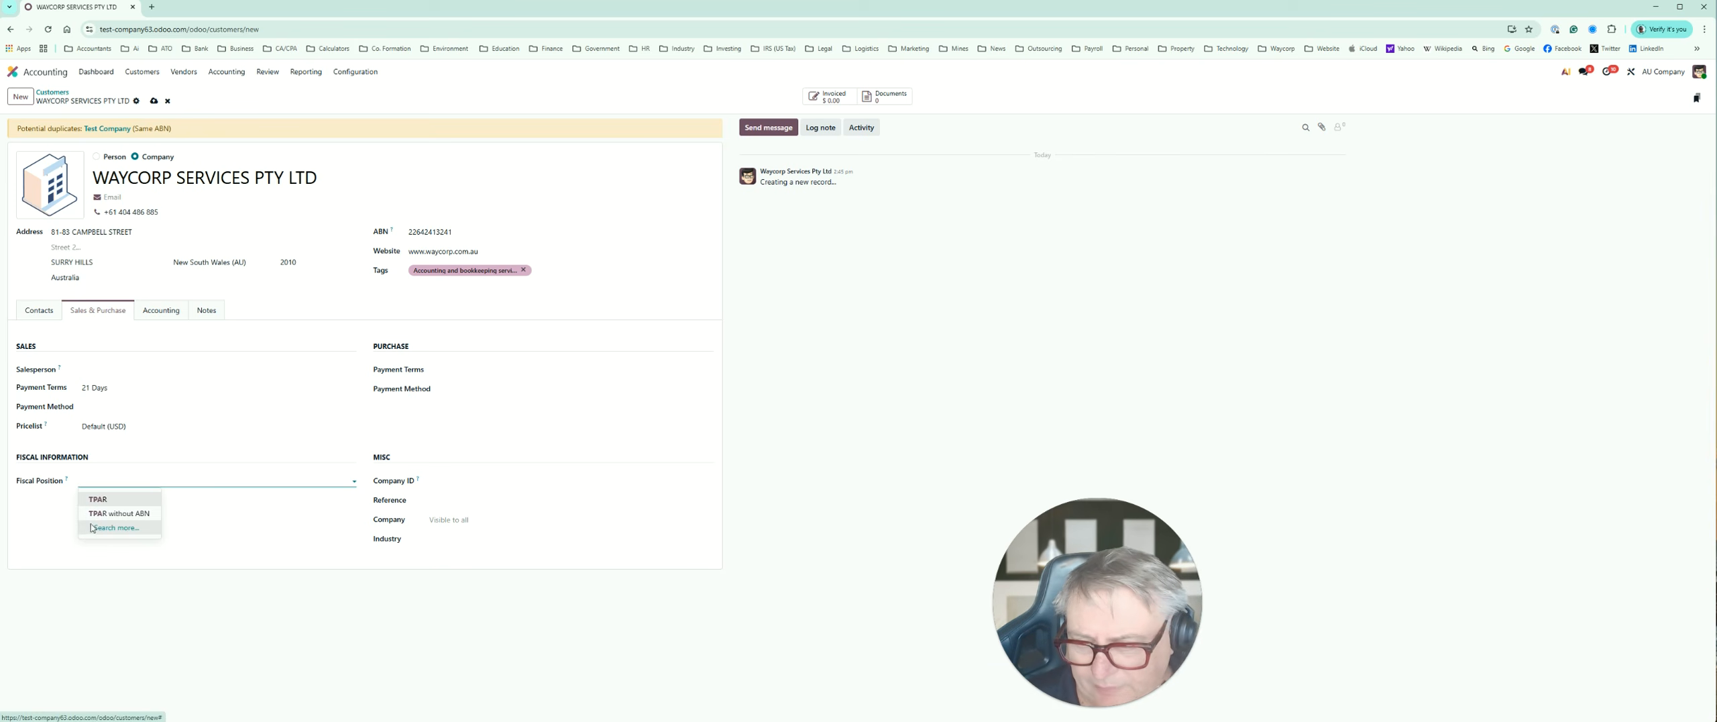
left_click(210, 537)
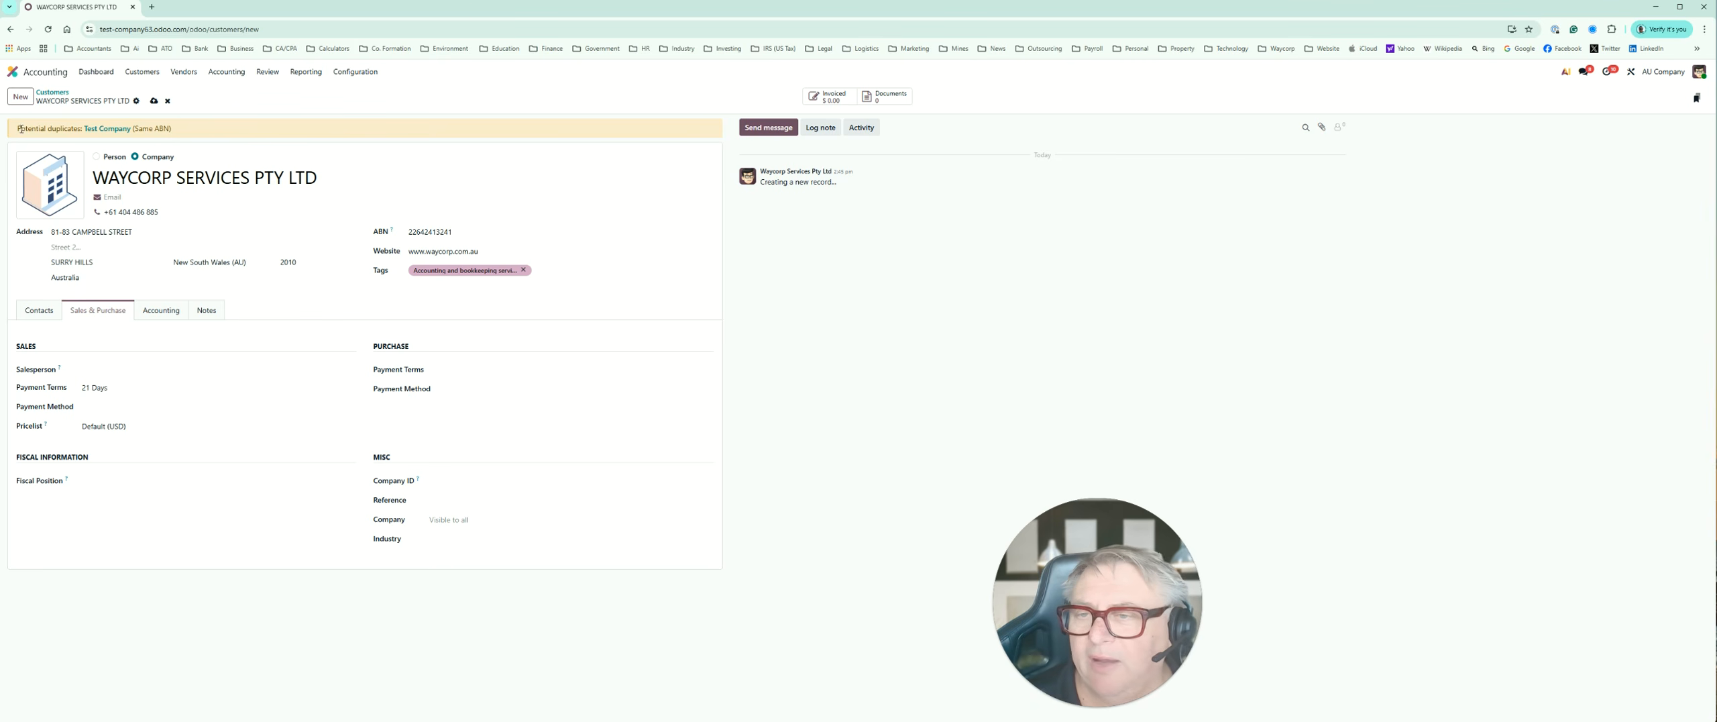
Step: Save the new customer record and open the list of vendors
left_click(153, 102)
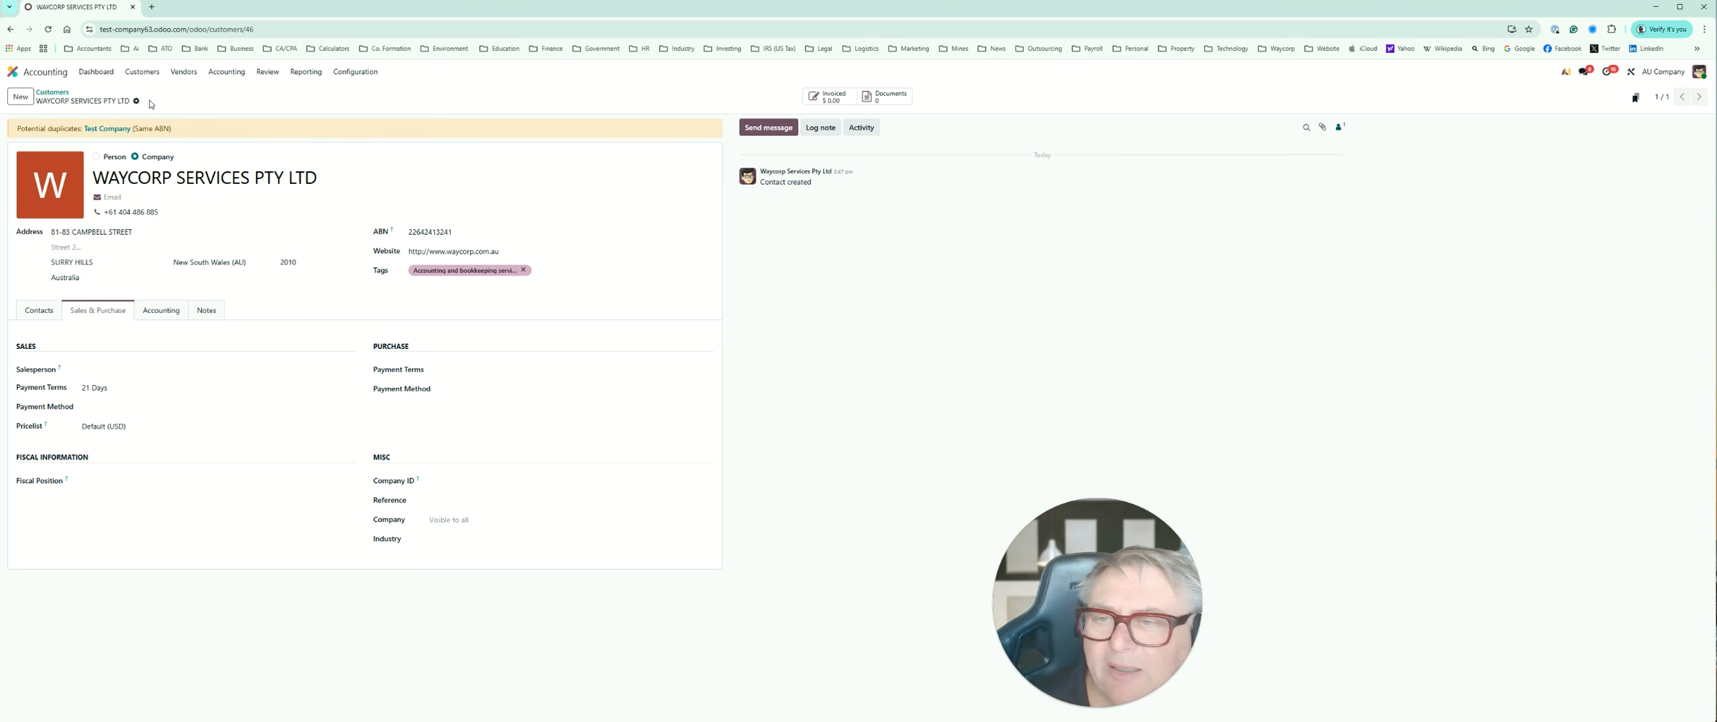
left_click(180, 74)
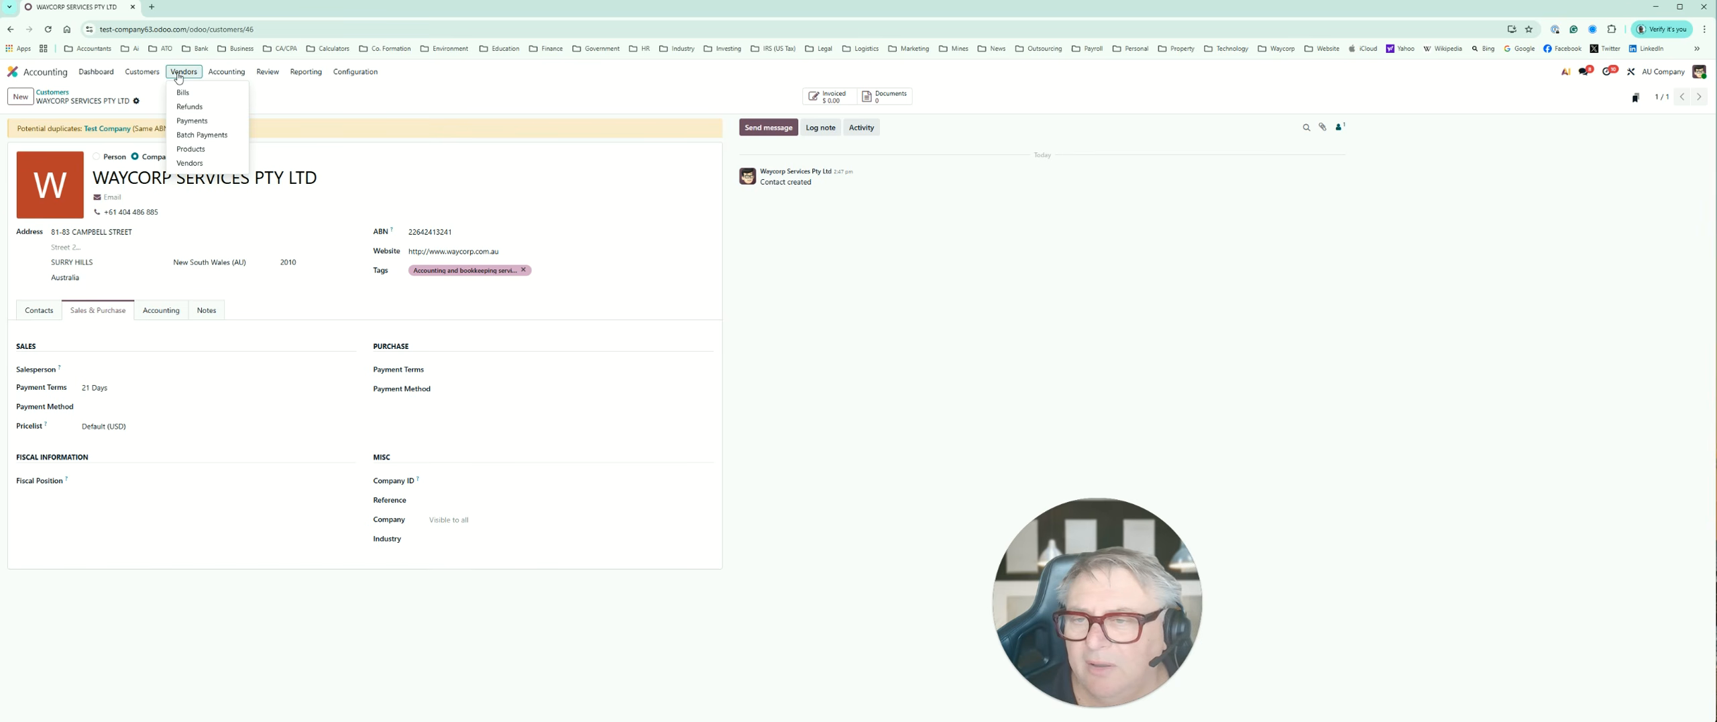
left_click(189, 163)
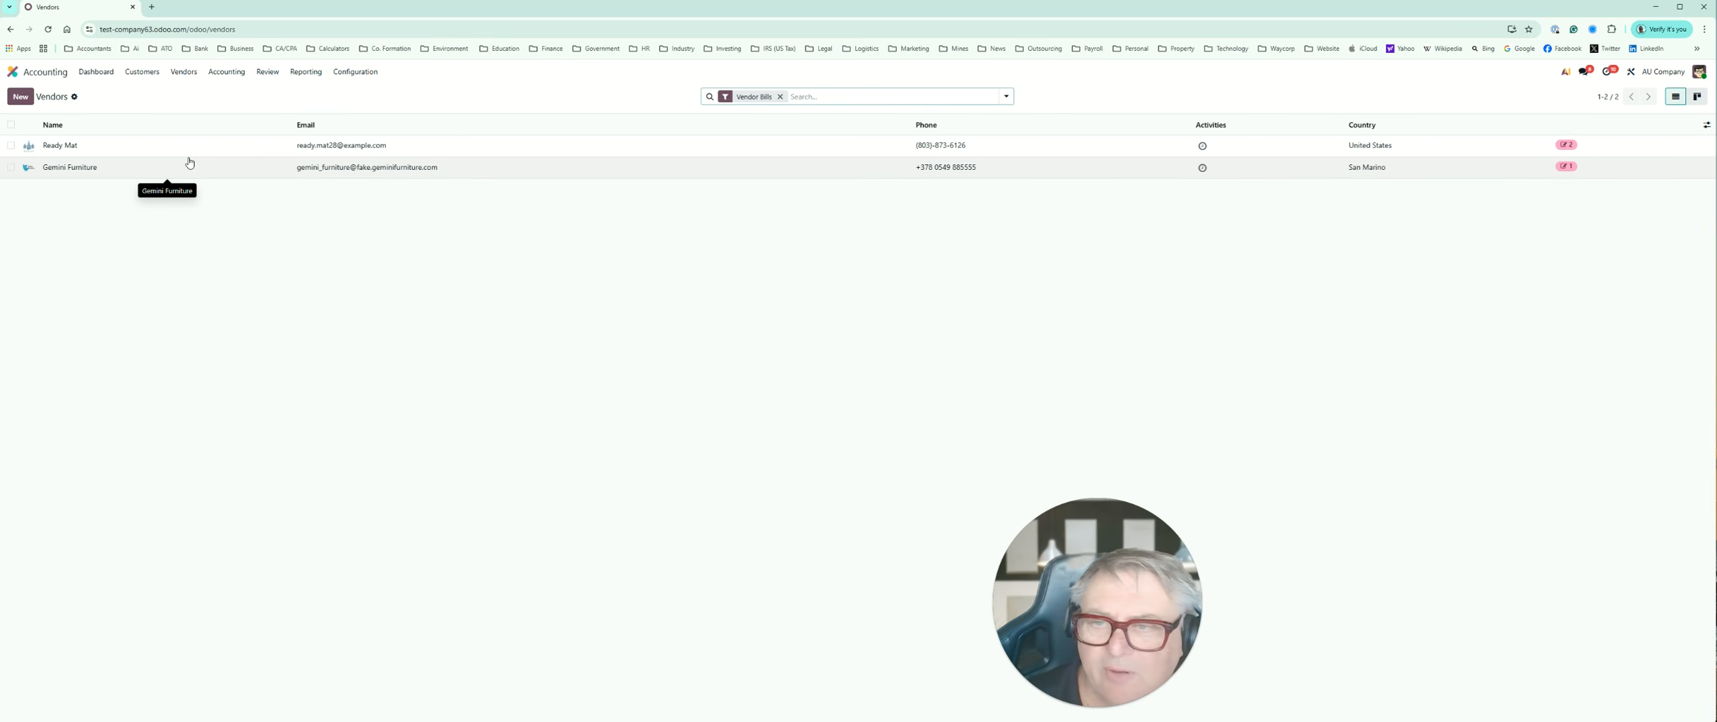
Step: Start the tax returns setup and set the ABN periodicity in the accounting periods to Quarterly
left_click(231, 76)
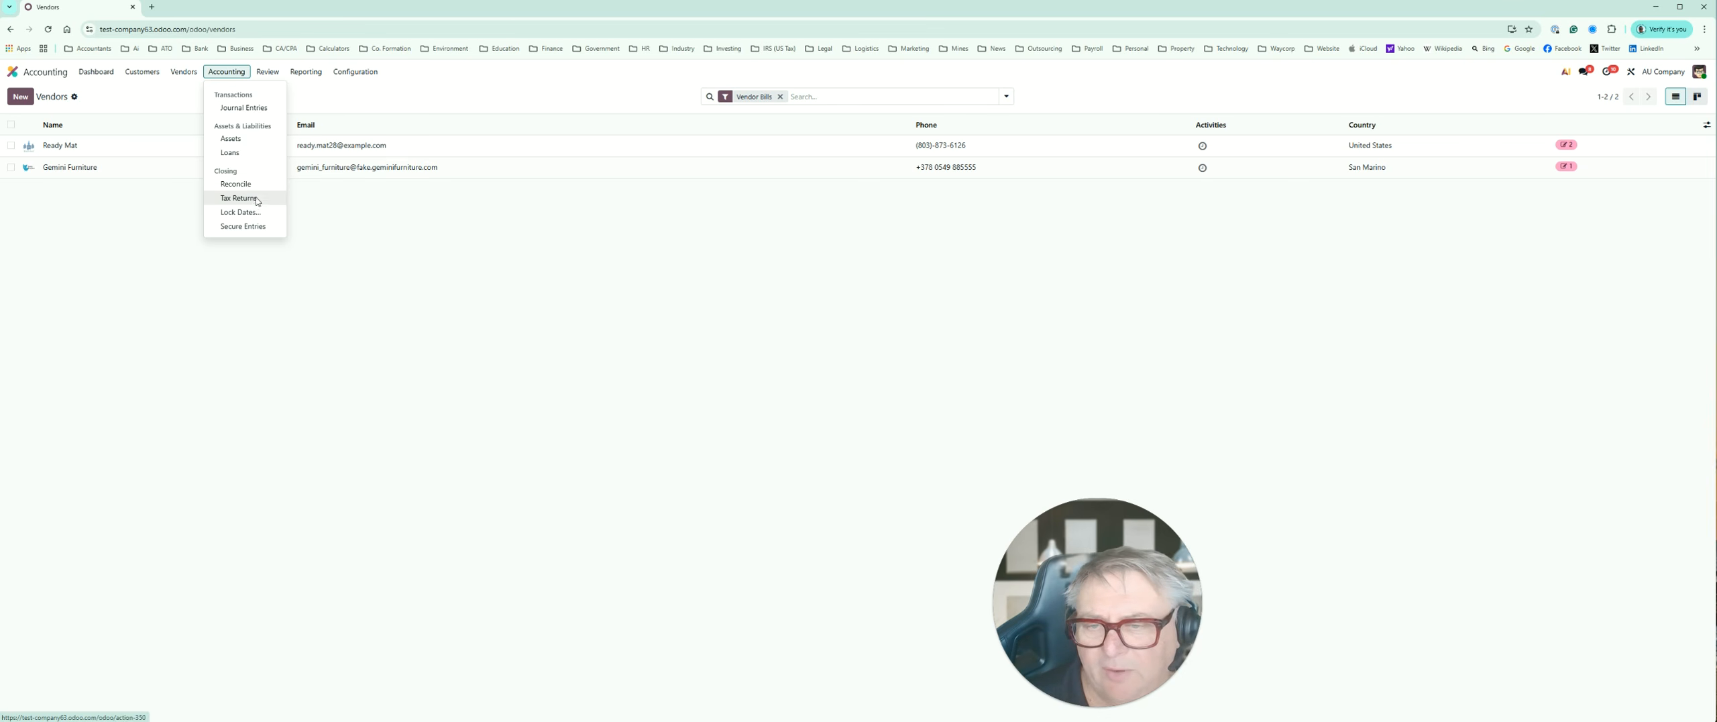
left_click(240, 212)
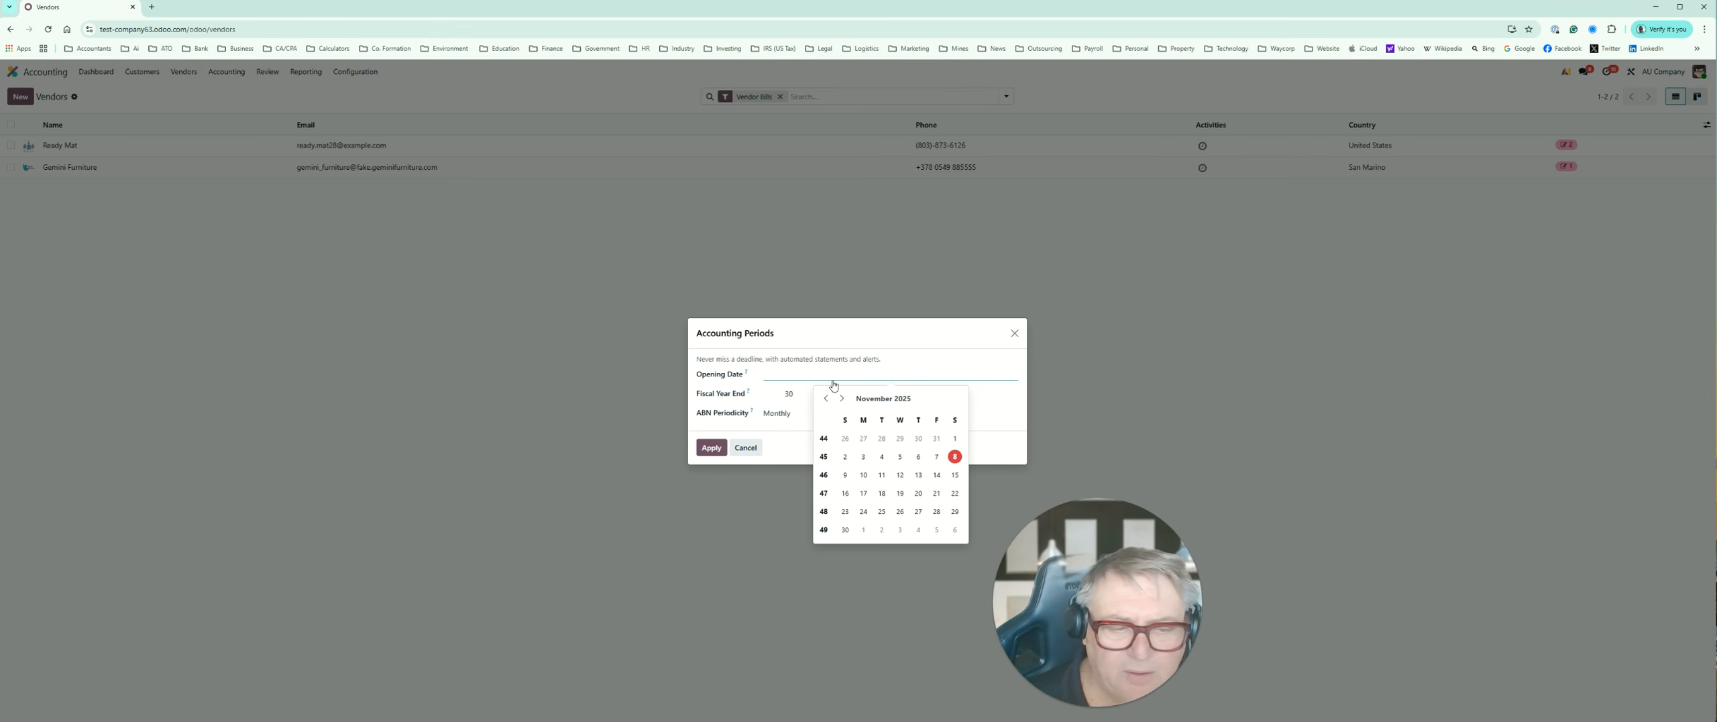
left_click(790, 445)
left_click(778, 412)
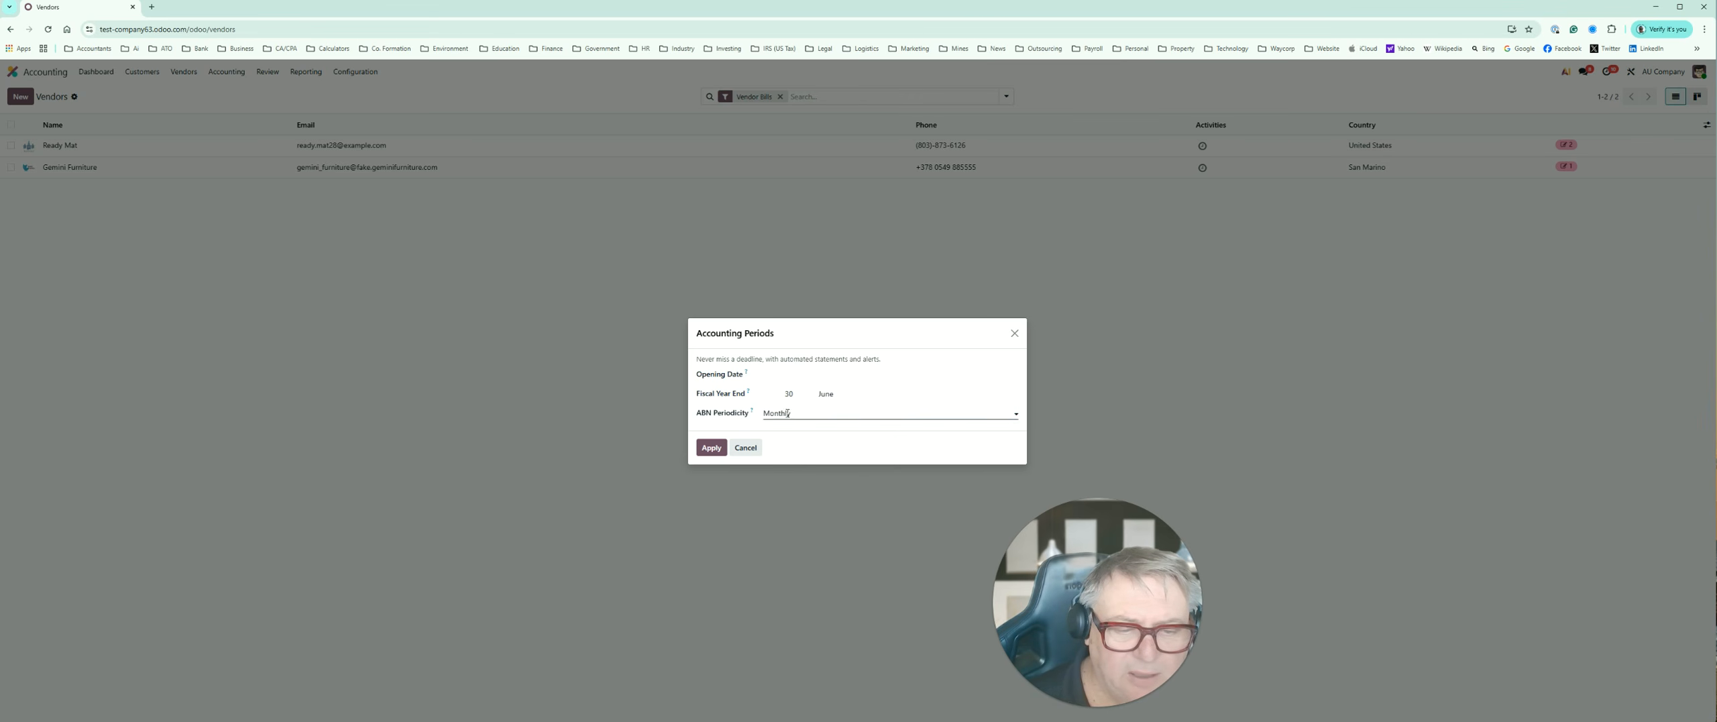
left_click(795, 460)
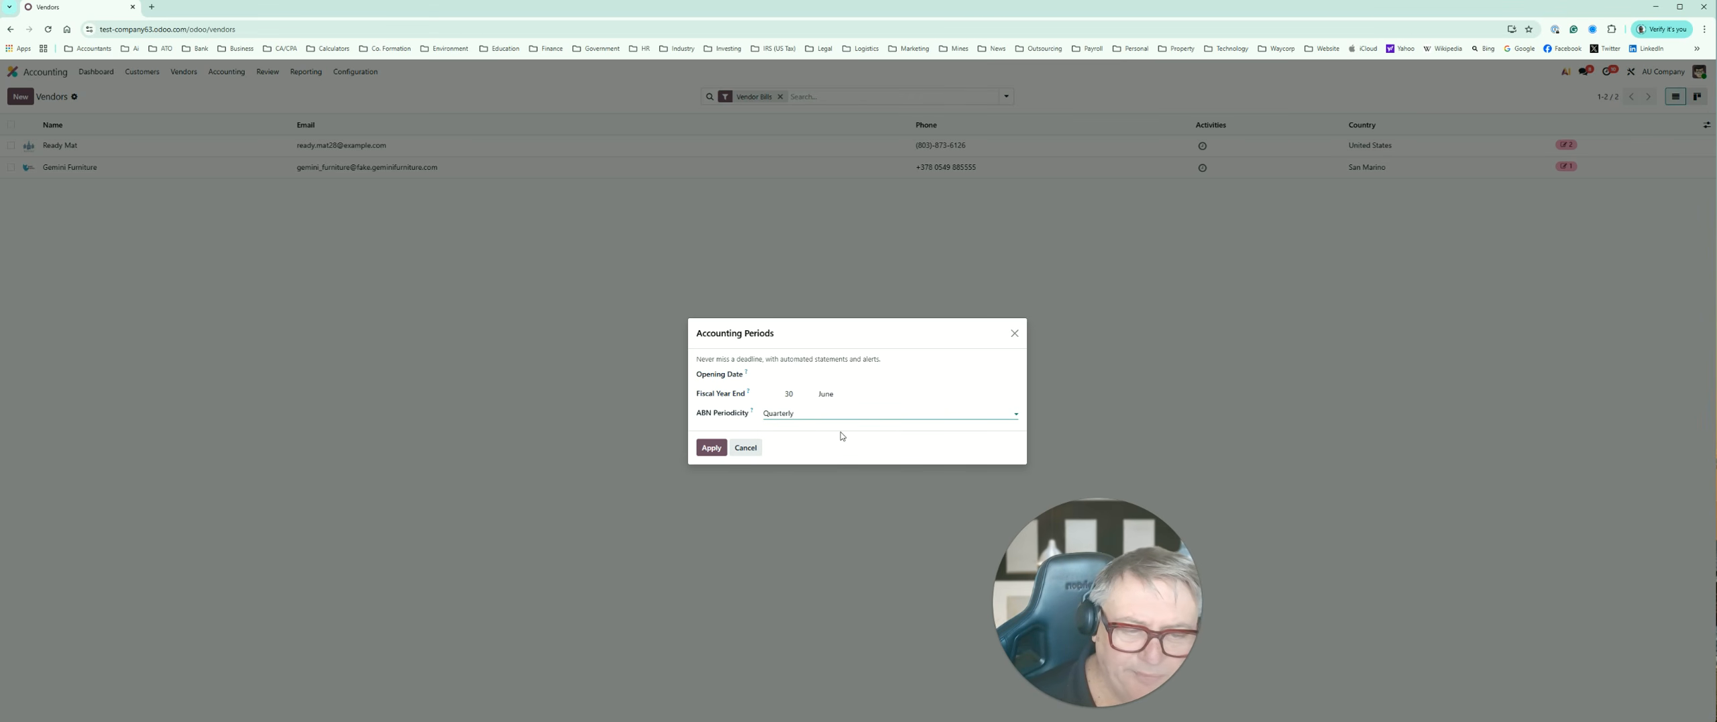
Step: Set the opening date to 1 July 2025, check the fiscal year end, and apply the accounting periods
left_click(786, 377)
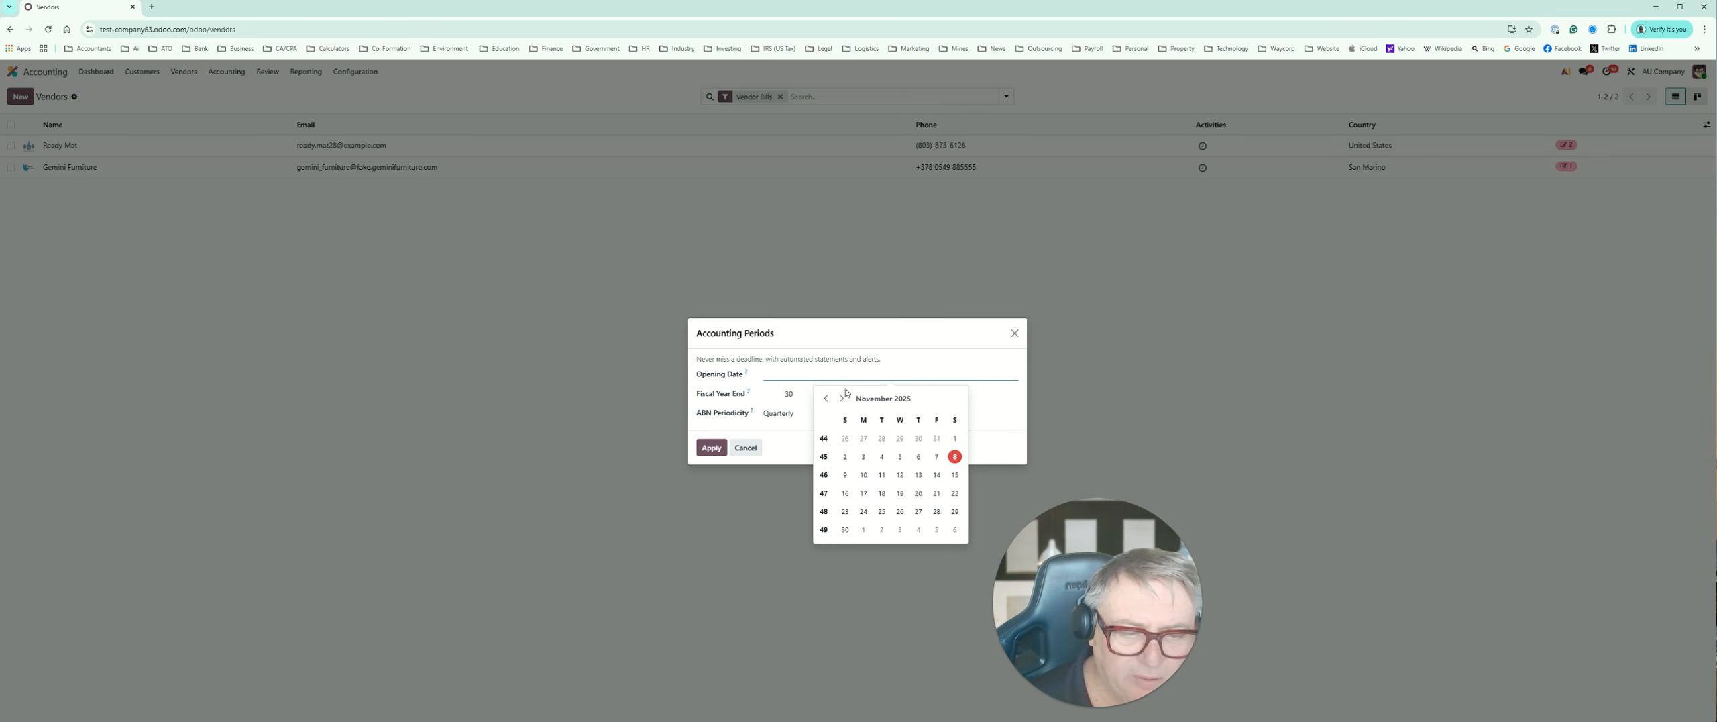
left_click(828, 399)
left_click(828, 398)
left_click(828, 399)
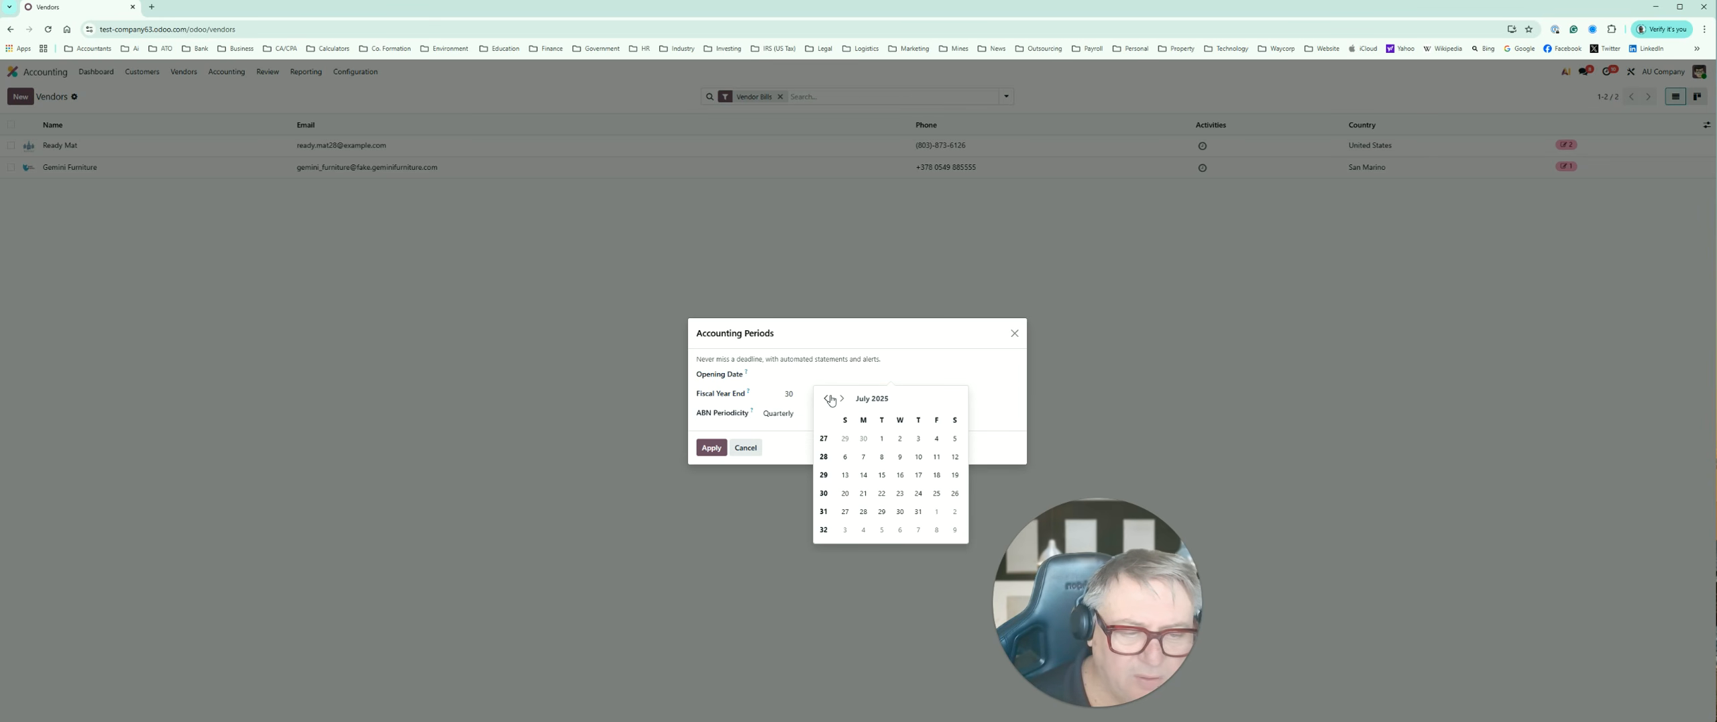
left_click(884, 443)
double_click(775, 393)
left_click(826, 392)
left_click(714, 452)
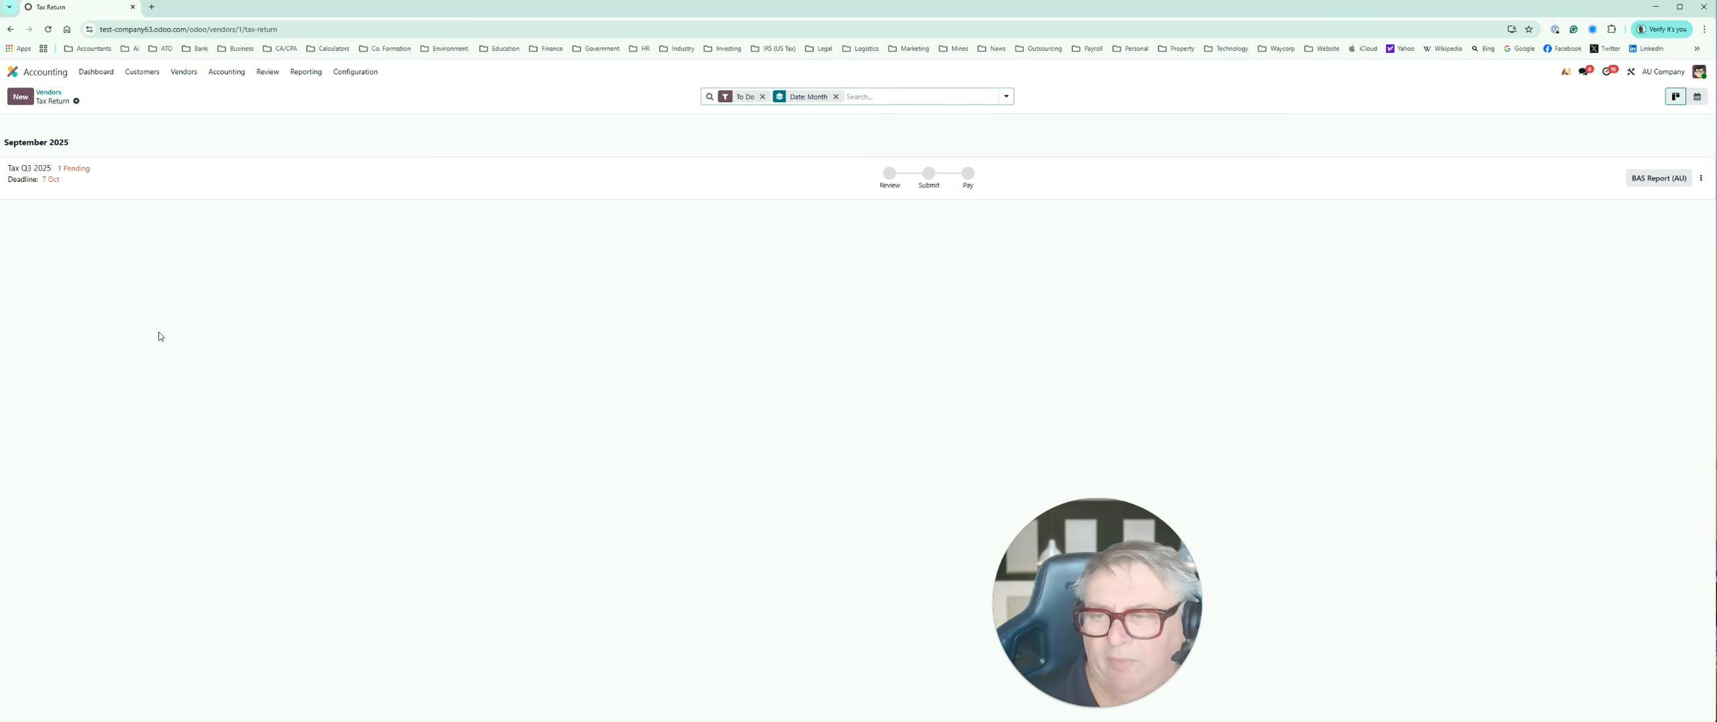
Step: Open the September 2025 tax return's checks and review the available accounting, review, reporting and configuration options
left_click(52, 183)
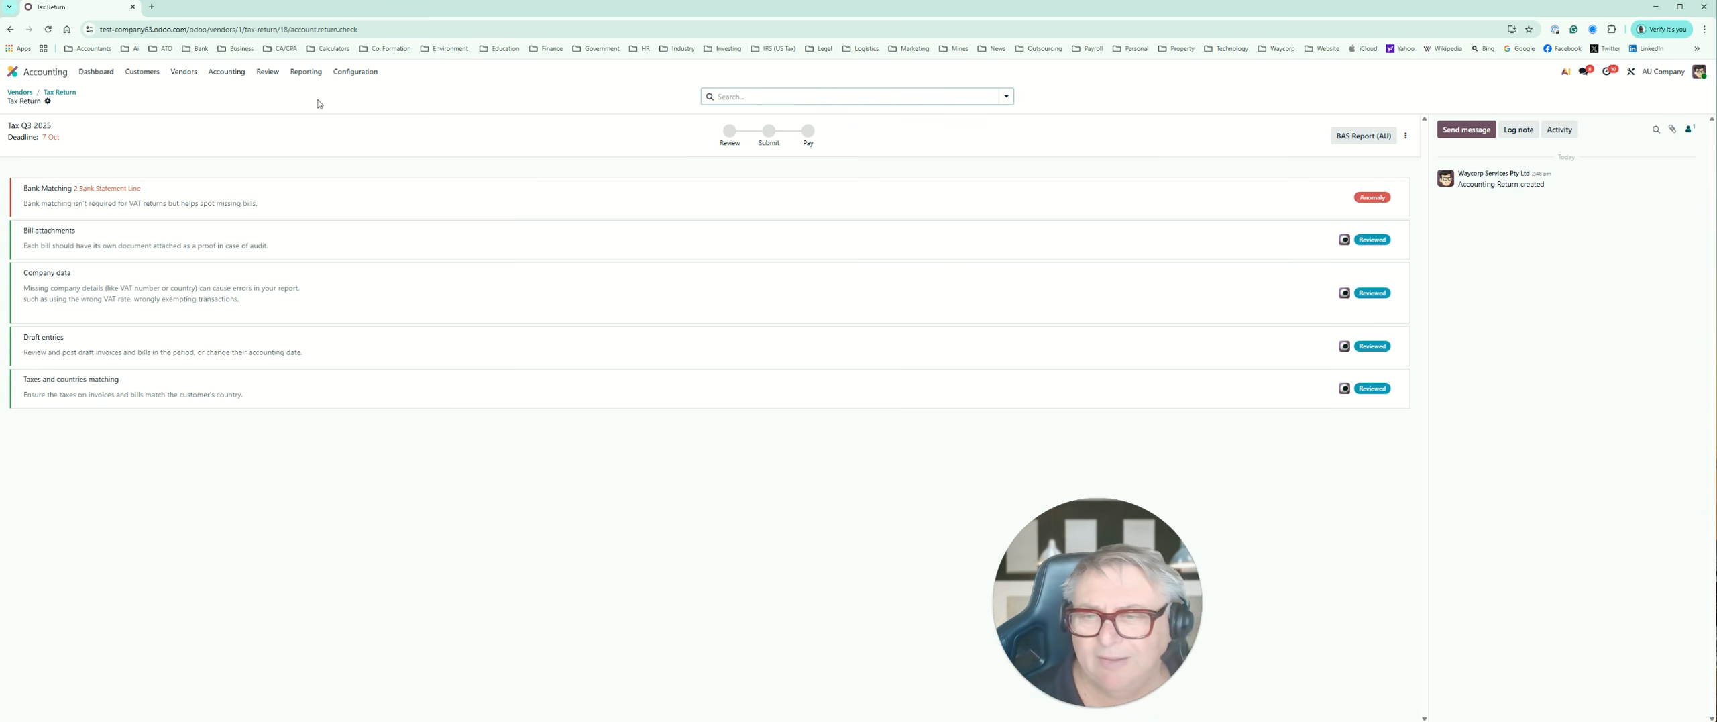
left_click(225, 73)
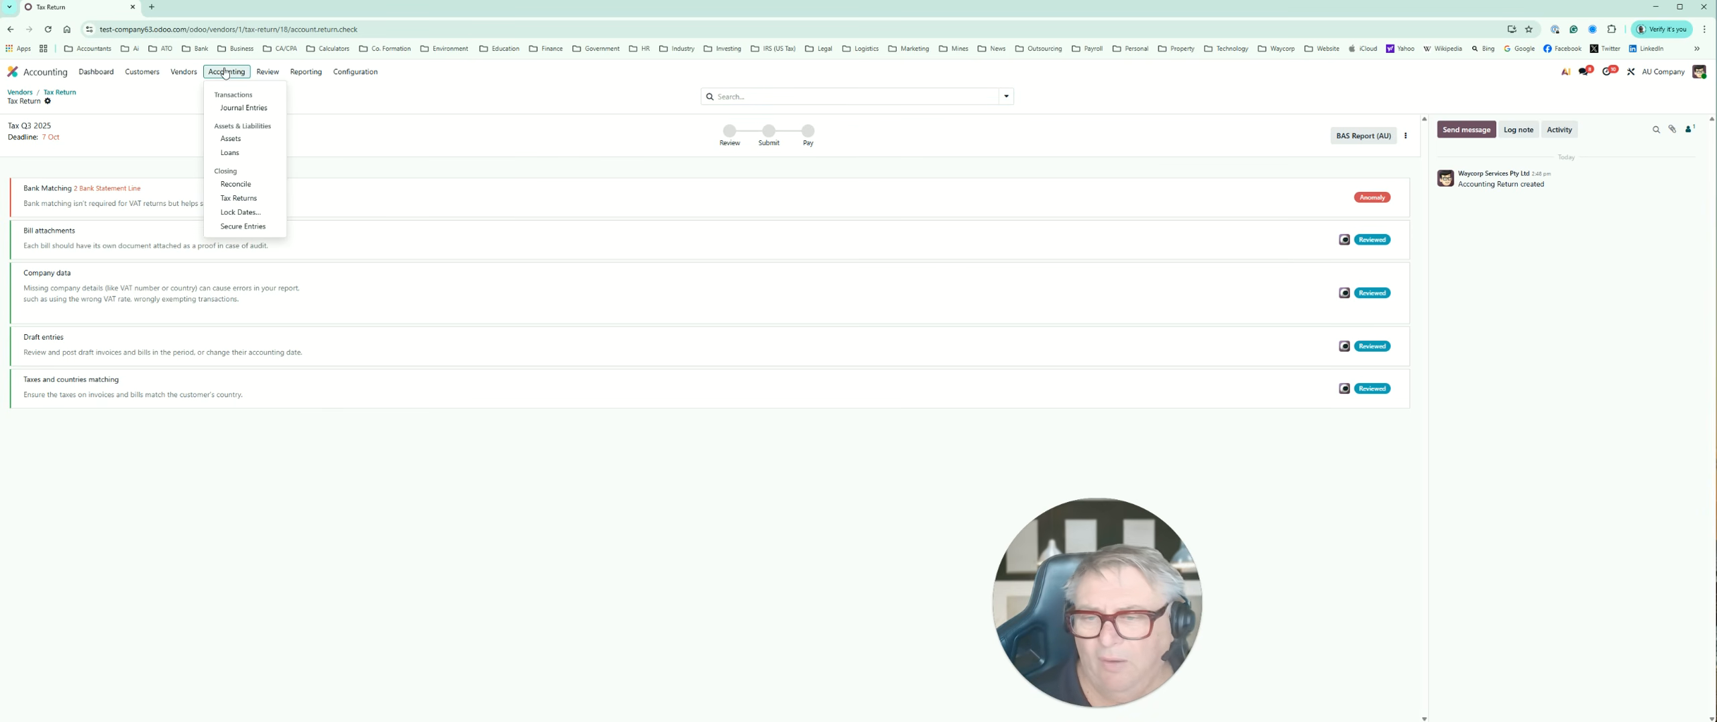
left_click(267, 72)
left_click(268, 73)
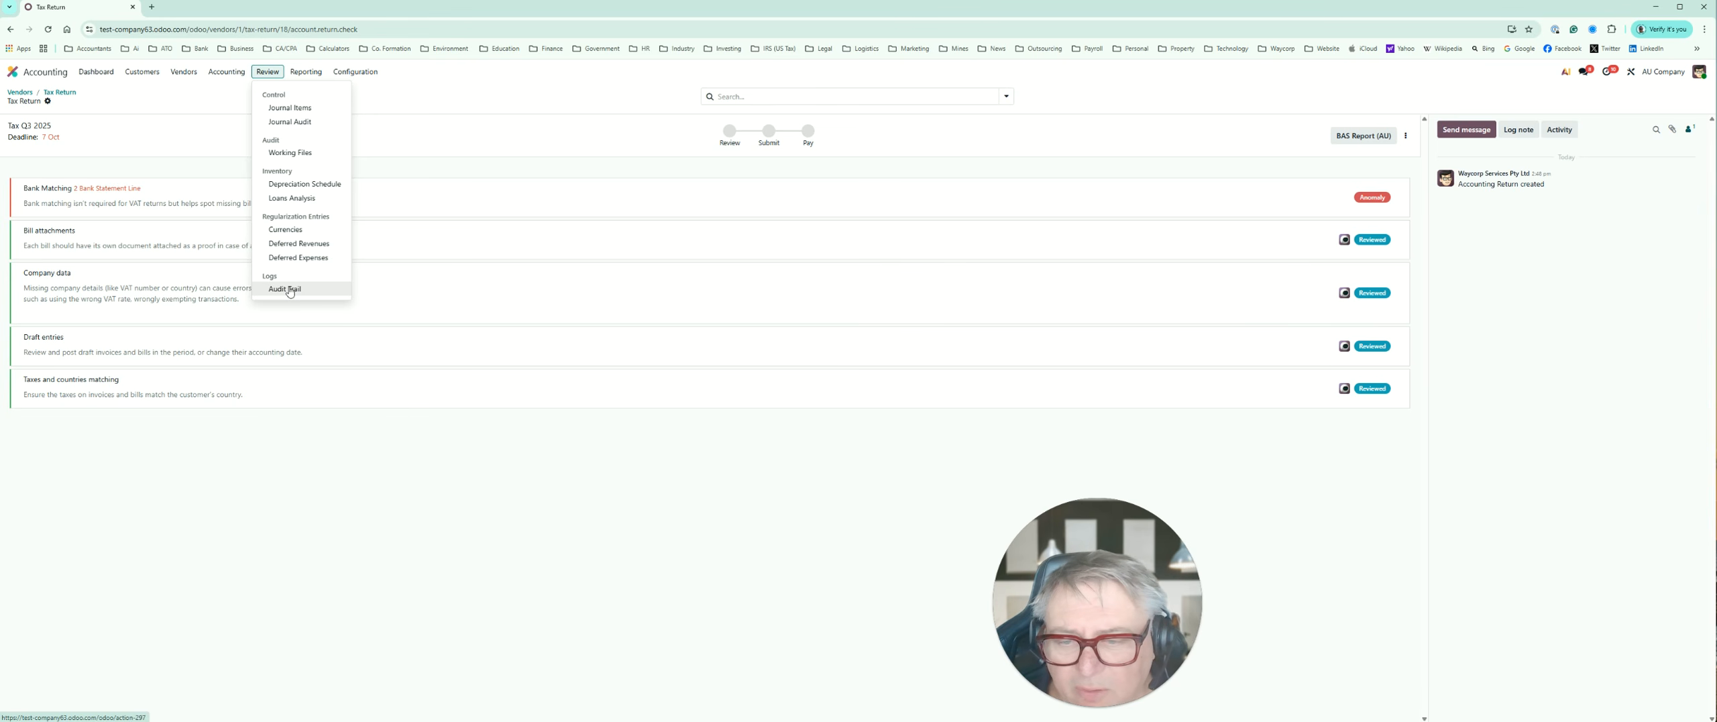
left_click(306, 72)
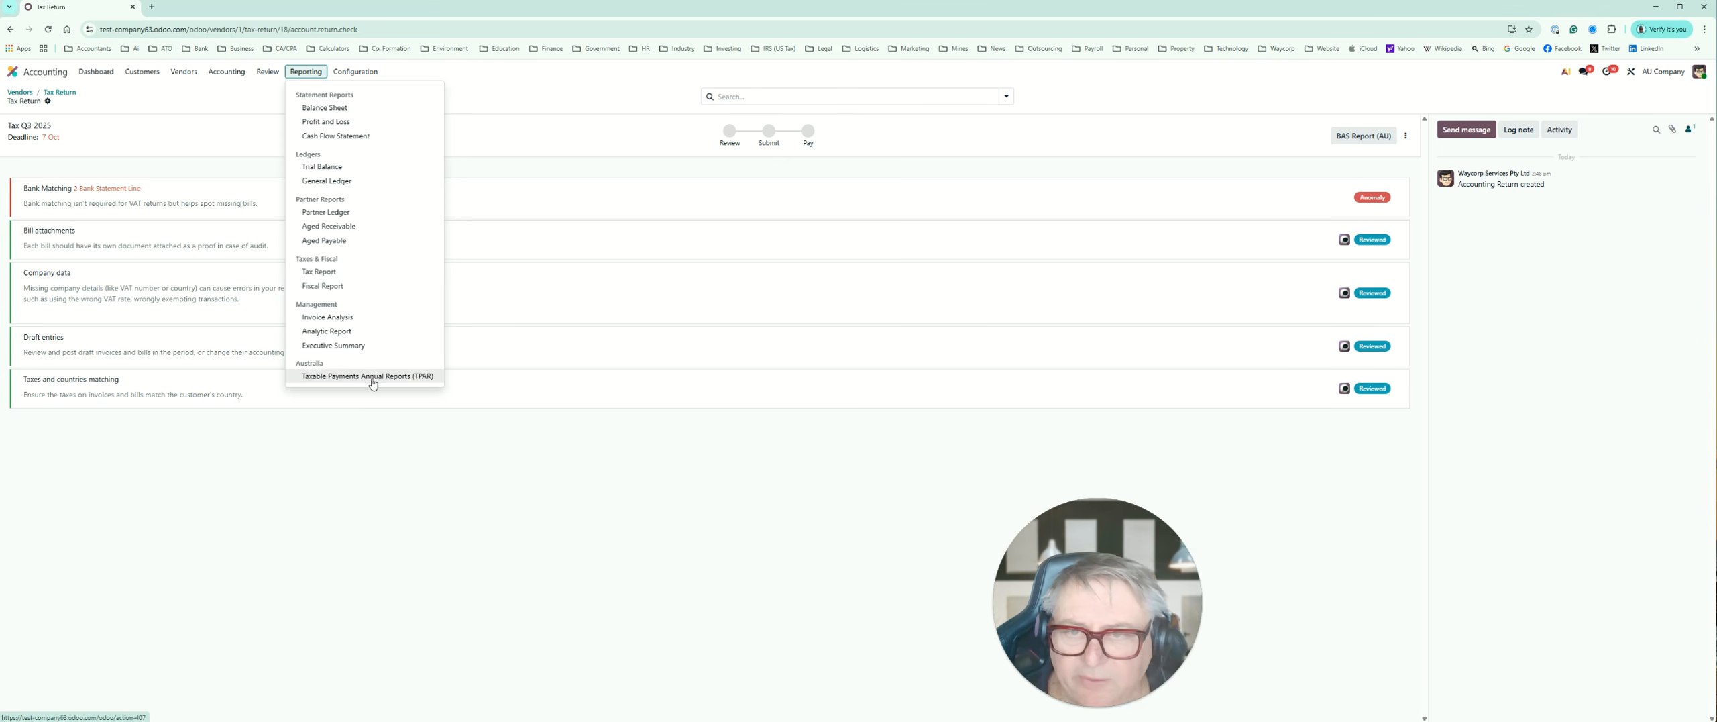
left_click(301, 510)
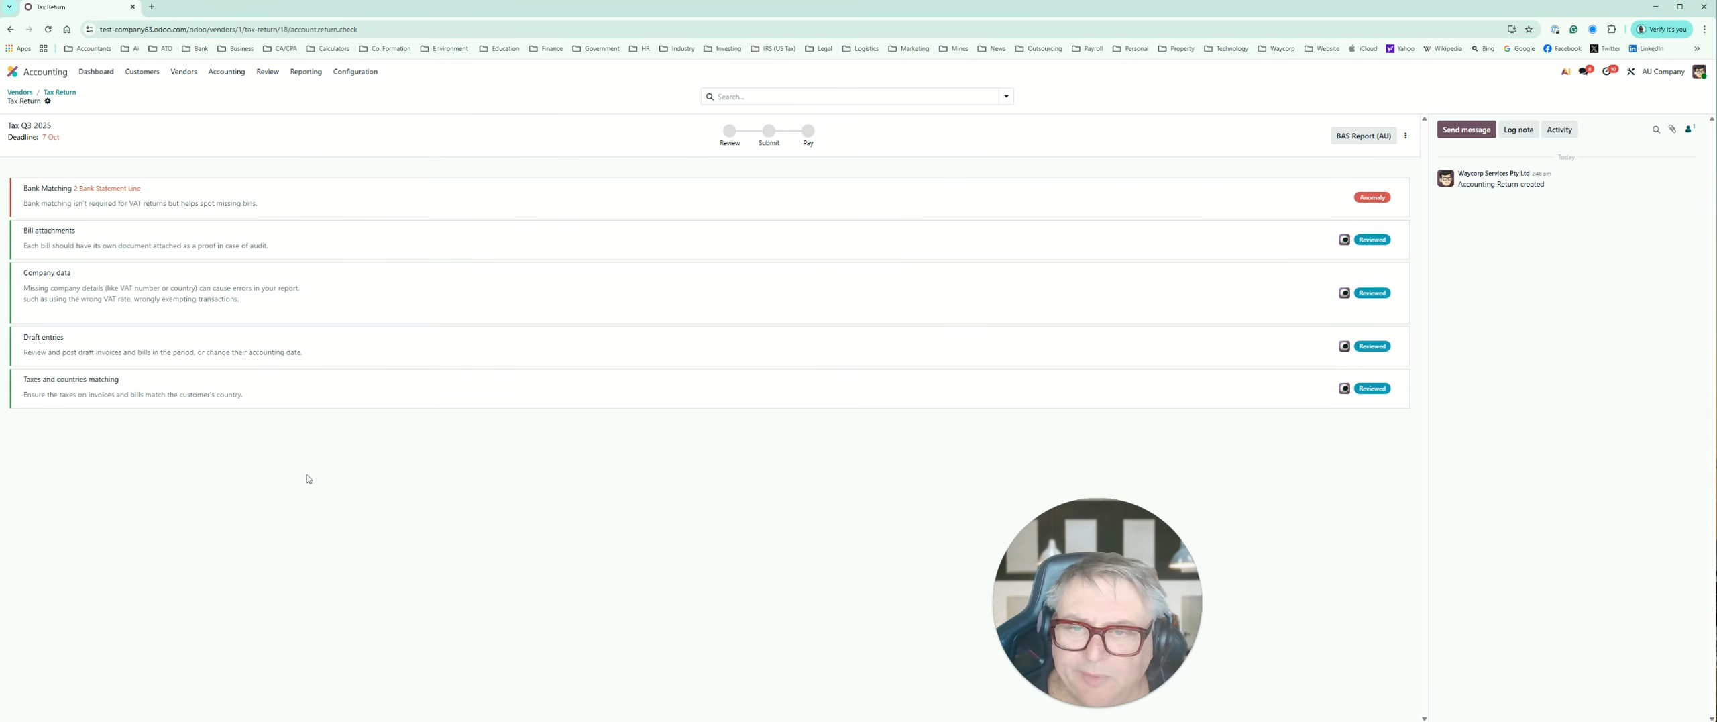
left_click(355, 72)
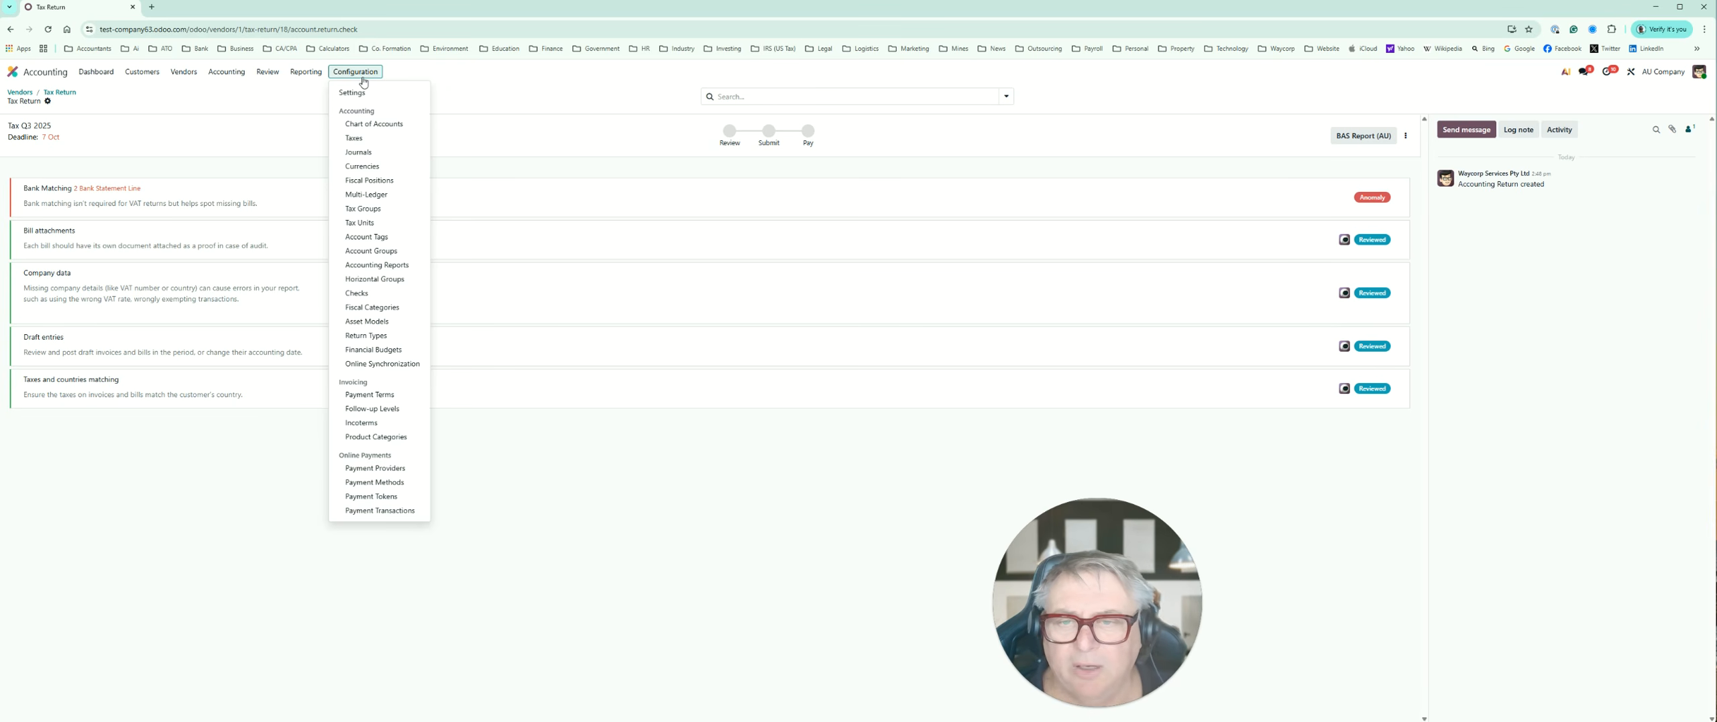